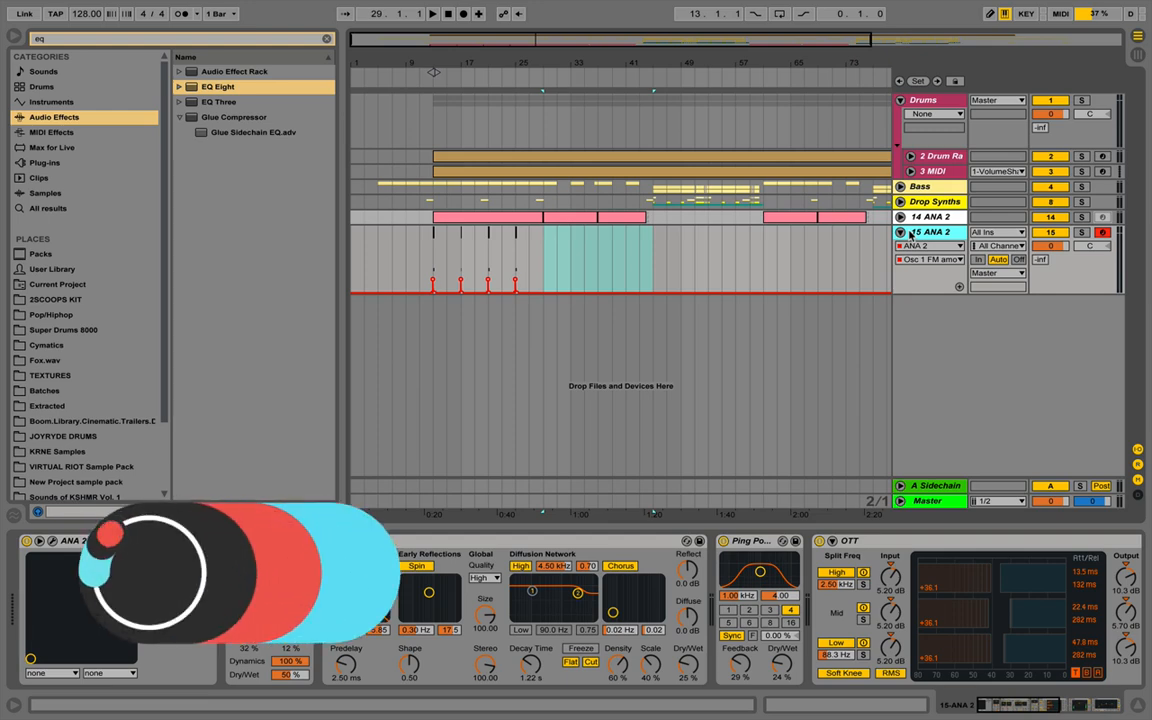
# Duplicate the 15 ANA 2 track and move the copy's clips and automation from bars 13–29 to start at bar 29
pyautogui.hotkey('ctrl', 'd')
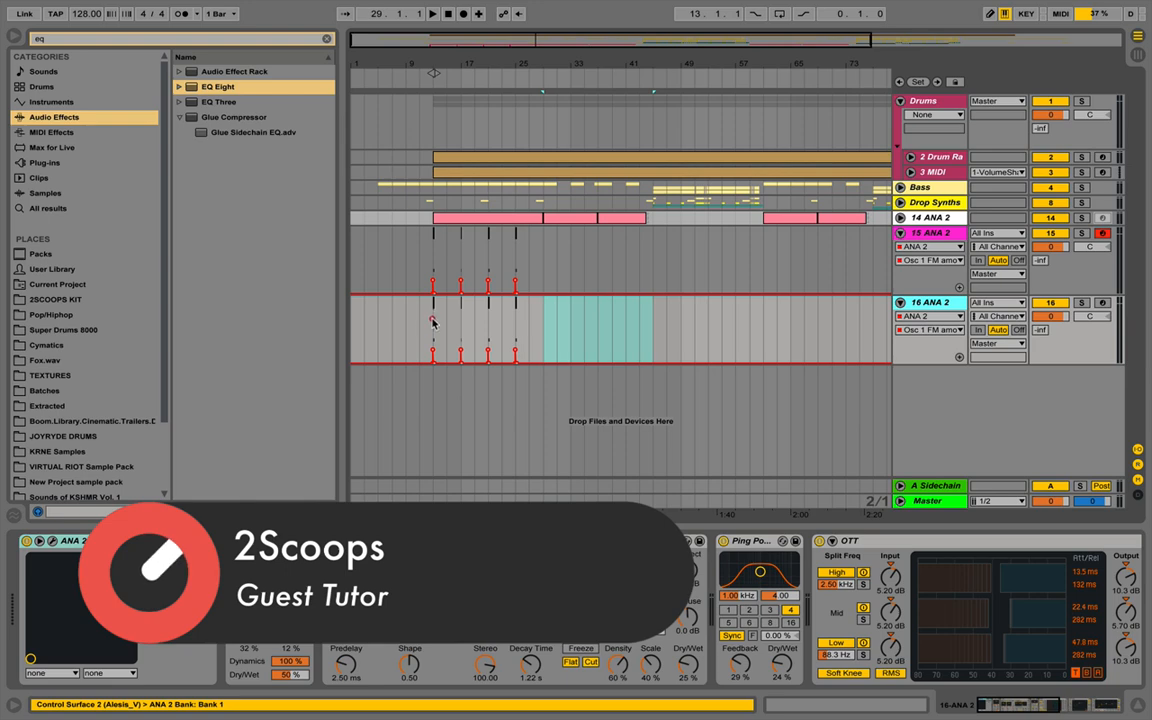
pyautogui.click(438, 319)
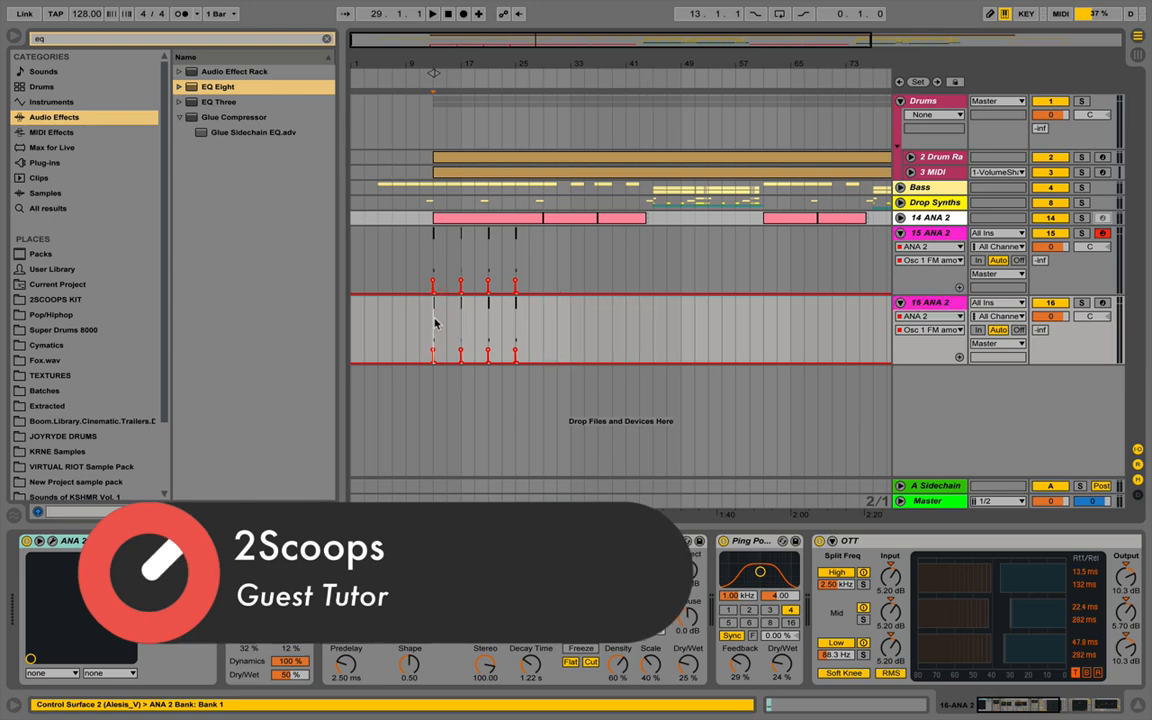
pyautogui.keyDown('shift'); pyautogui.click(537, 315); pyautogui.keyUp('shift')
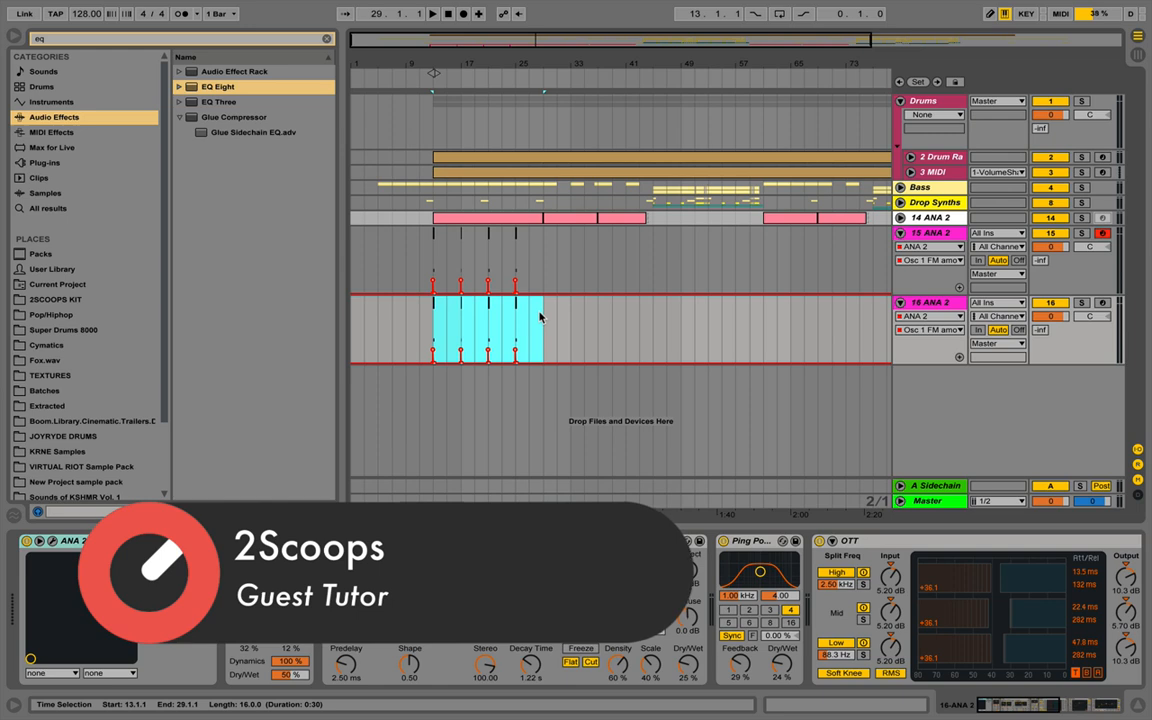
pyautogui.press('super+x')
pyautogui.click(543, 315)
pyautogui.press('super+v')
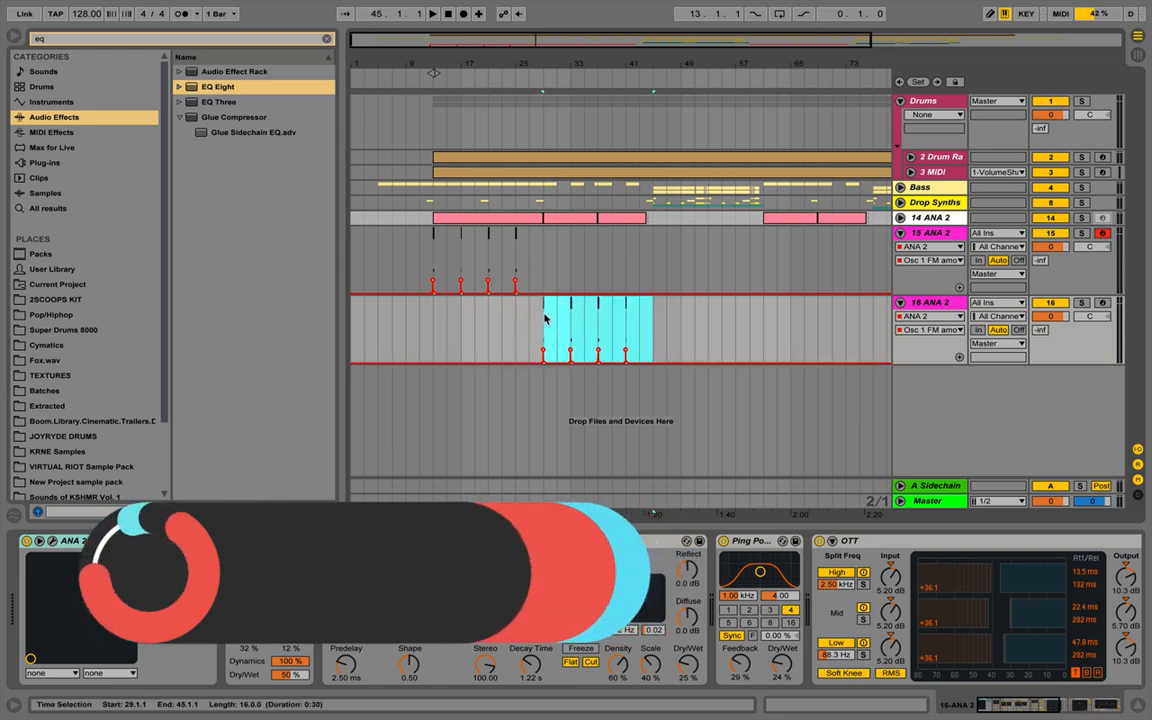
# Set oscillator 2's octave to 3 in the ANA 2 synth on the 16 ANA 2 track
pyautogui.doubleClick(936, 302)
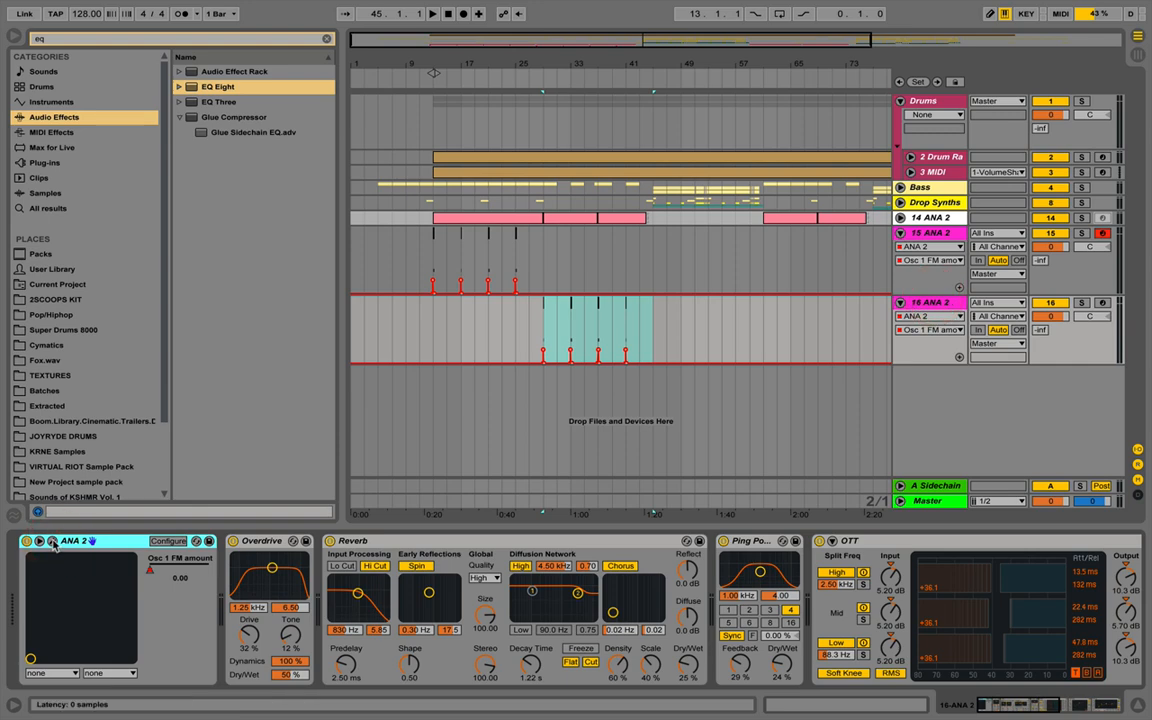
pyautogui.click(52, 541)
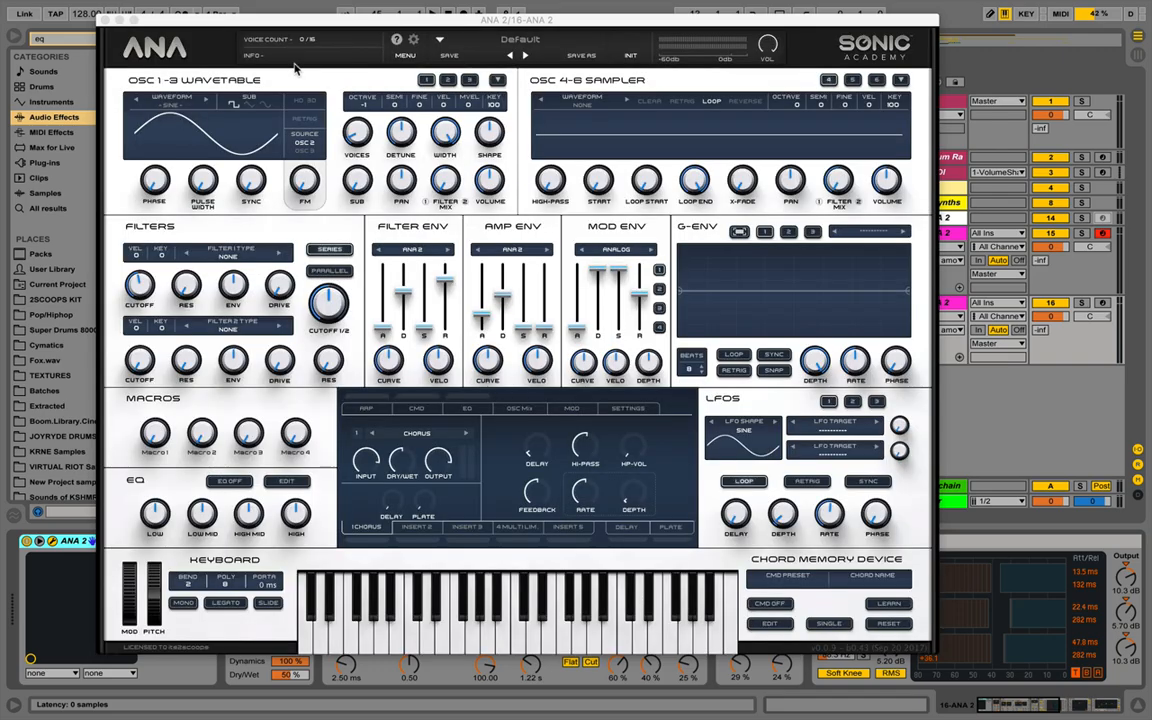
pyautogui.click(448, 79)
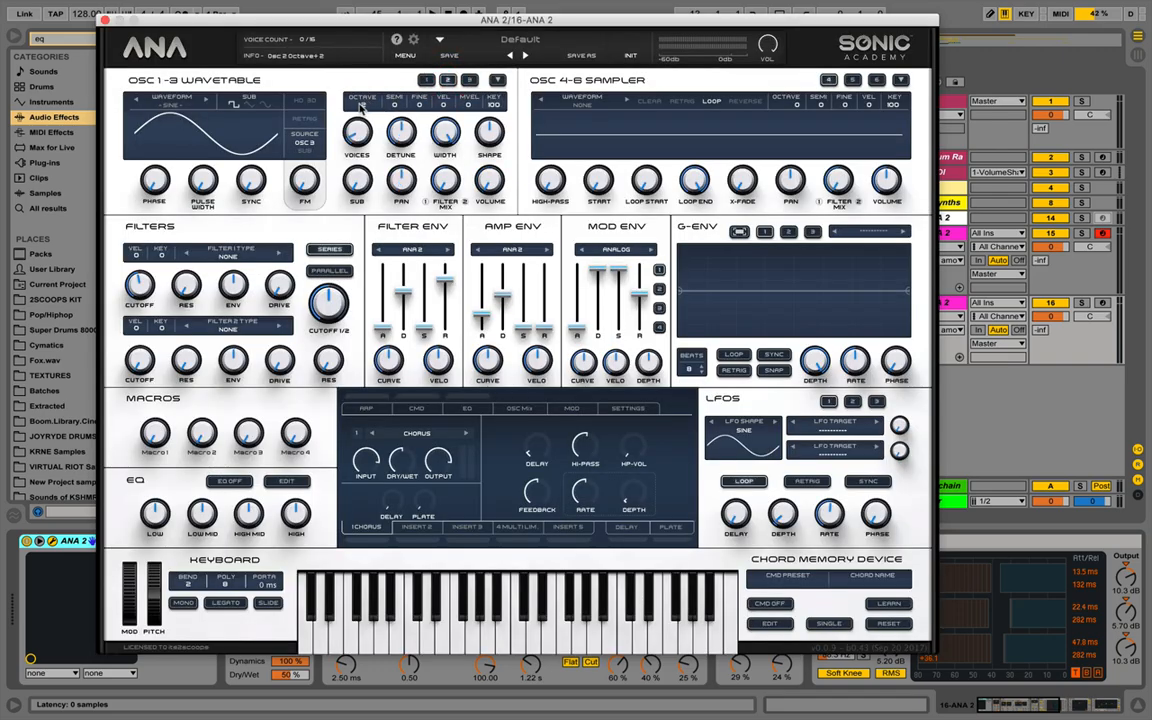
pyautogui.moveTo(361, 106); pyautogui.dragTo(361, 83)
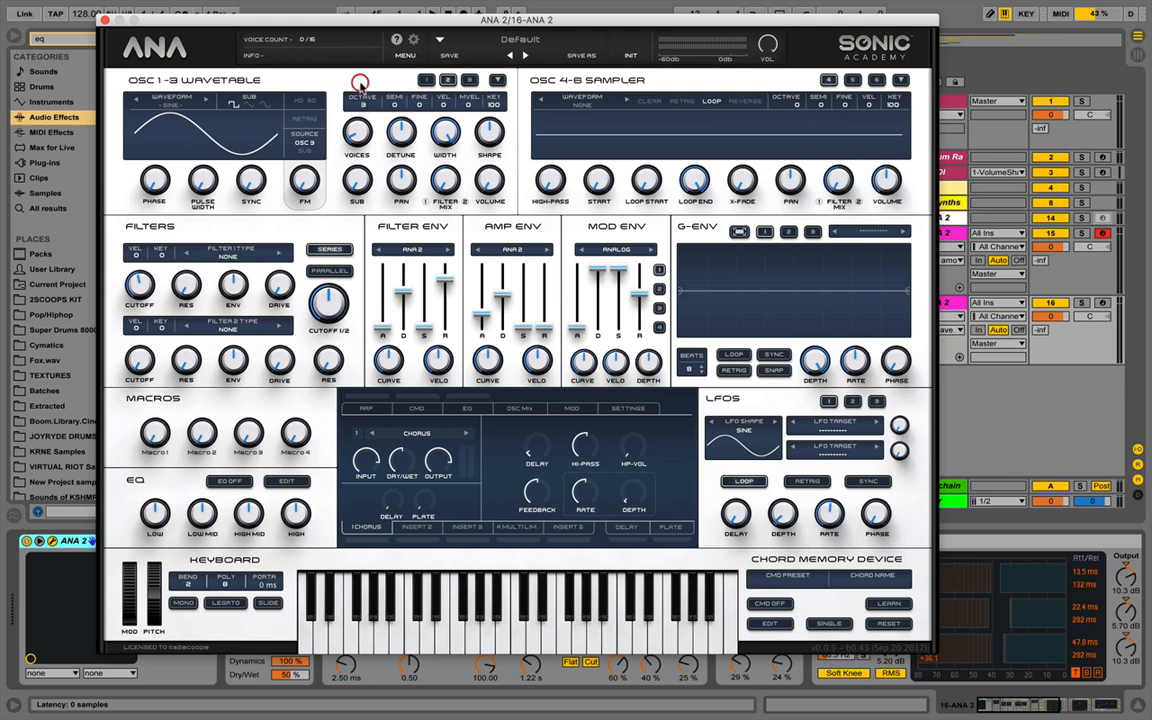
pyautogui.click(104, 20)
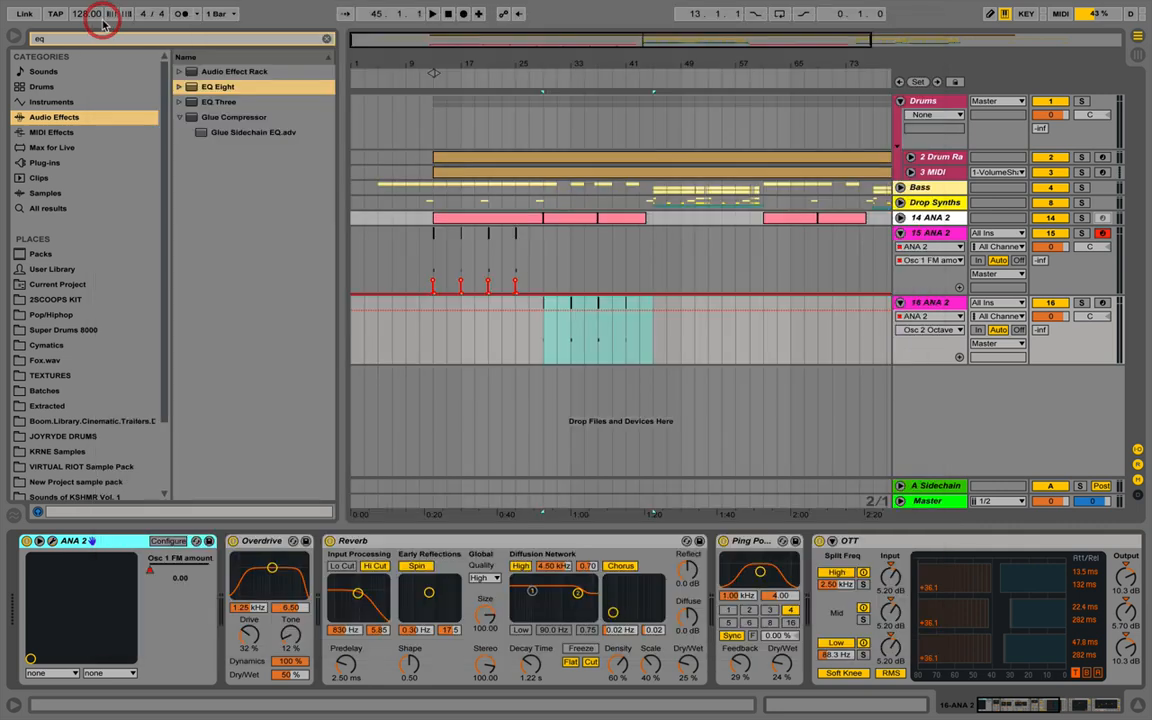
# Play the 16 ANA 2 clips from bar 29 and delete the track's clips between bars 37 and 43
pyautogui.click(540, 338)
pyautogui.press('space')
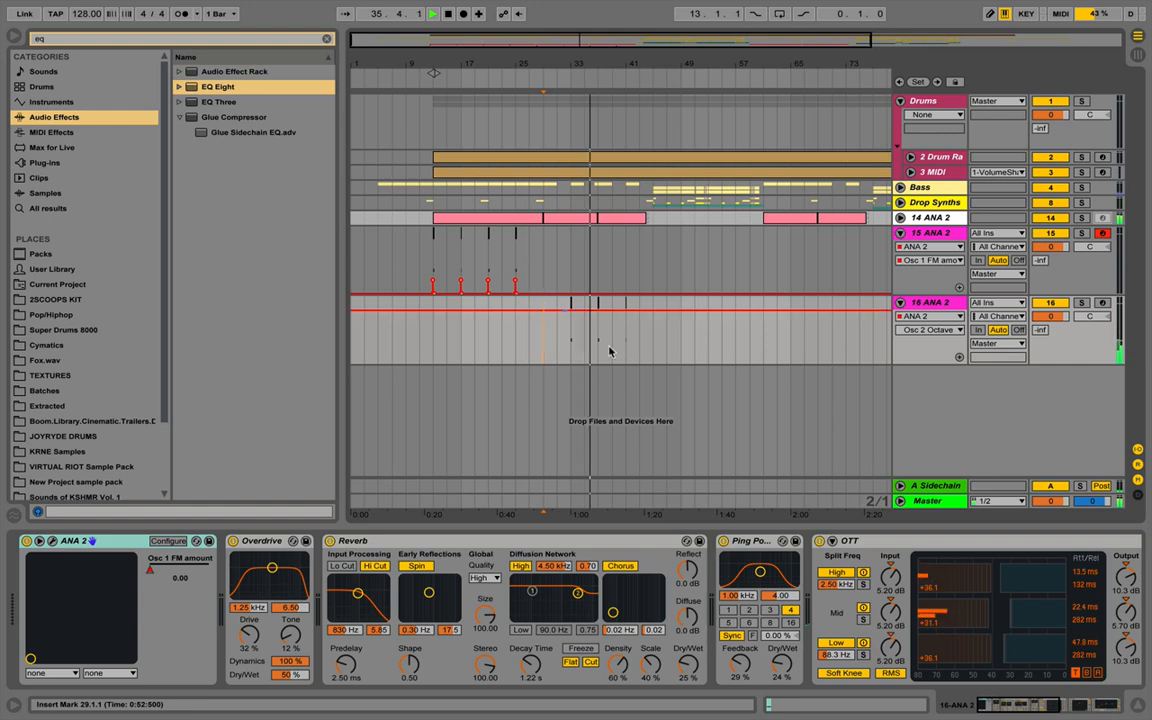
pyautogui.moveTo(599, 327); pyautogui.dragTo(639, 329)
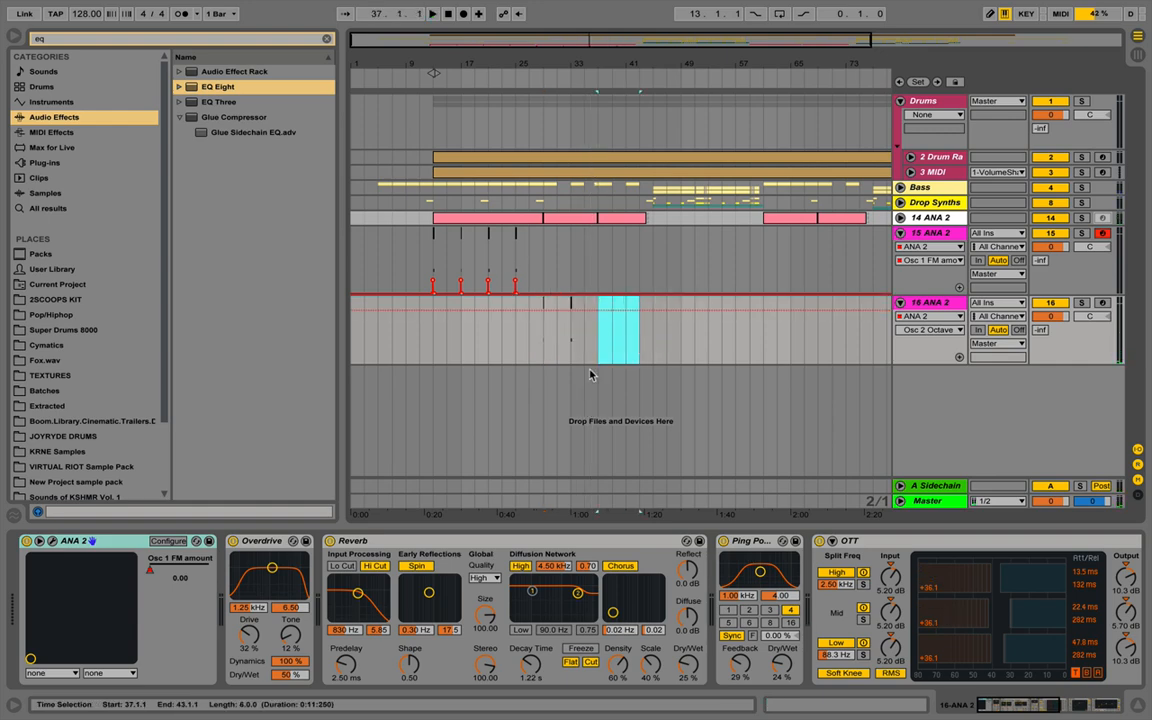
# Copy bars 13–21 of the 15 ANA 2 track to bar 37 and play the pasted section
pyautogui.click(432, 258)
pyautogui.moveTo(432, 258); pyautogui.dragTo(538, 267)
pyautogui.click(430, 258)
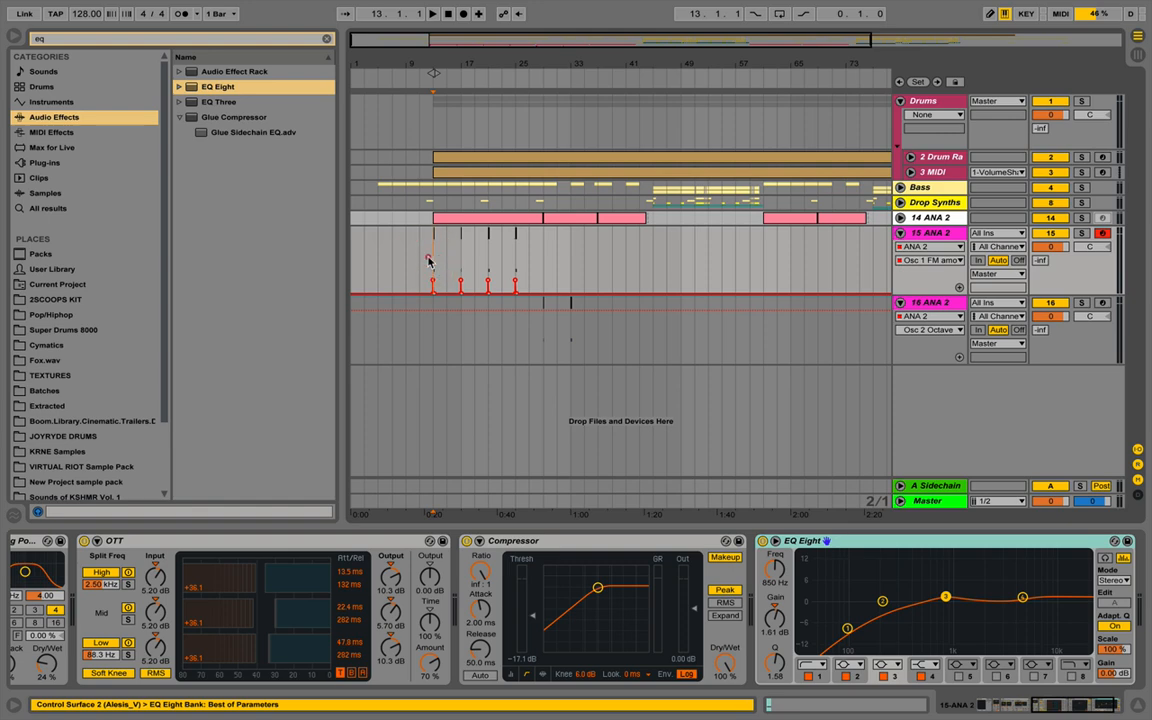
pyautogui.moveTo(430, 258); pyautogui.dragTo(487, 264)
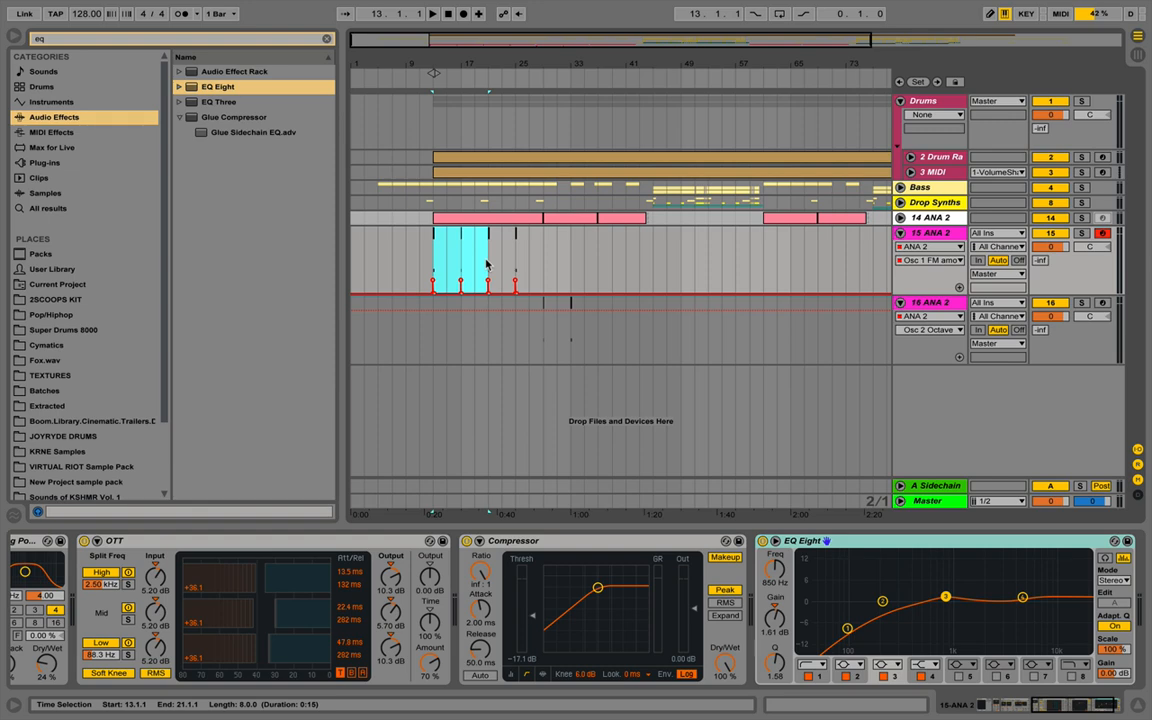
pyautogui.click(598, 262)
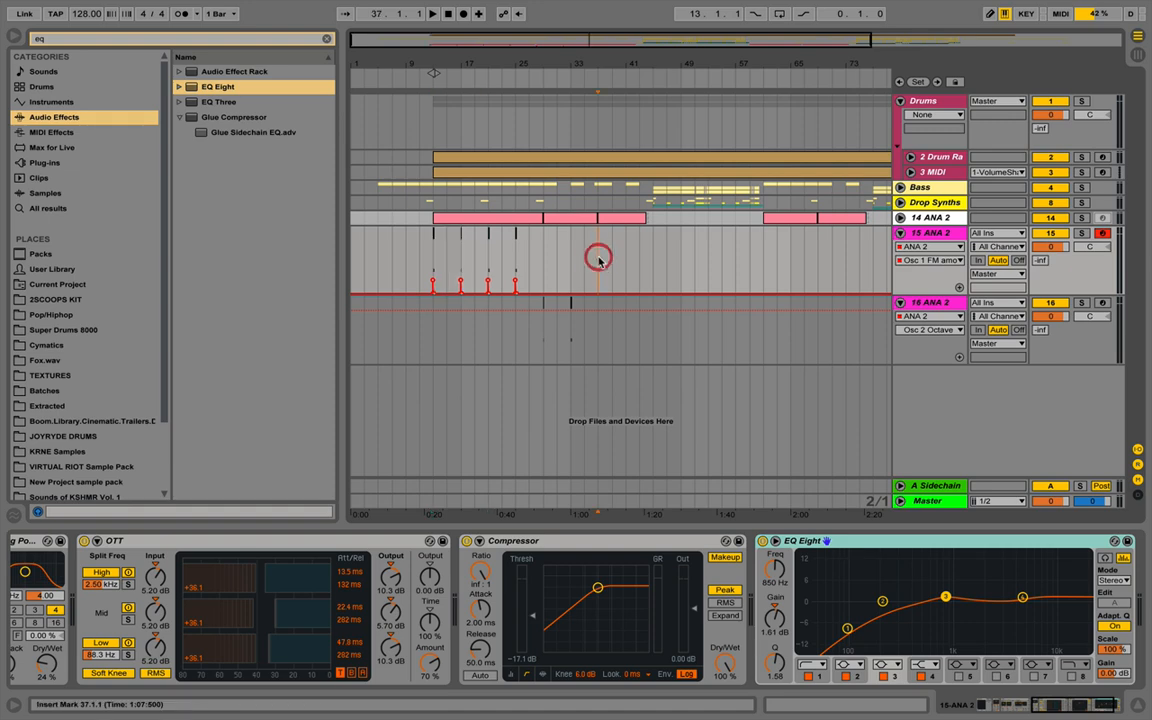
pyautogui.hotkey('ctrl', 'v')
pyautogui.press('space')
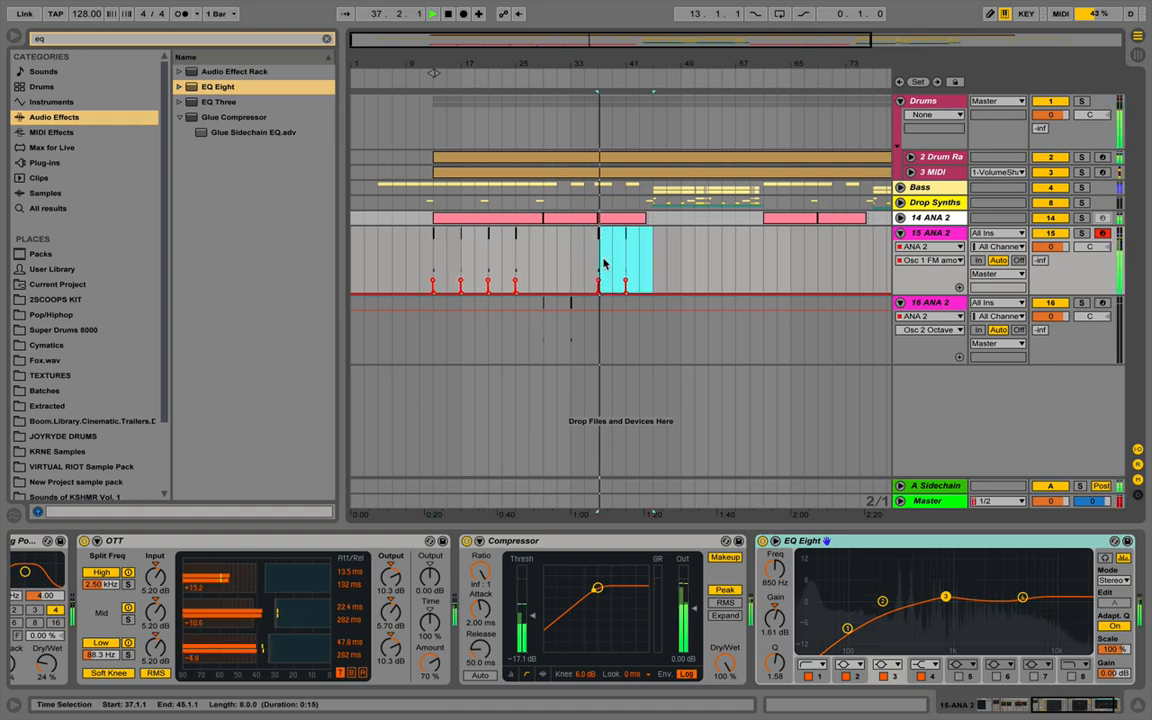
pyautogui.press('space')
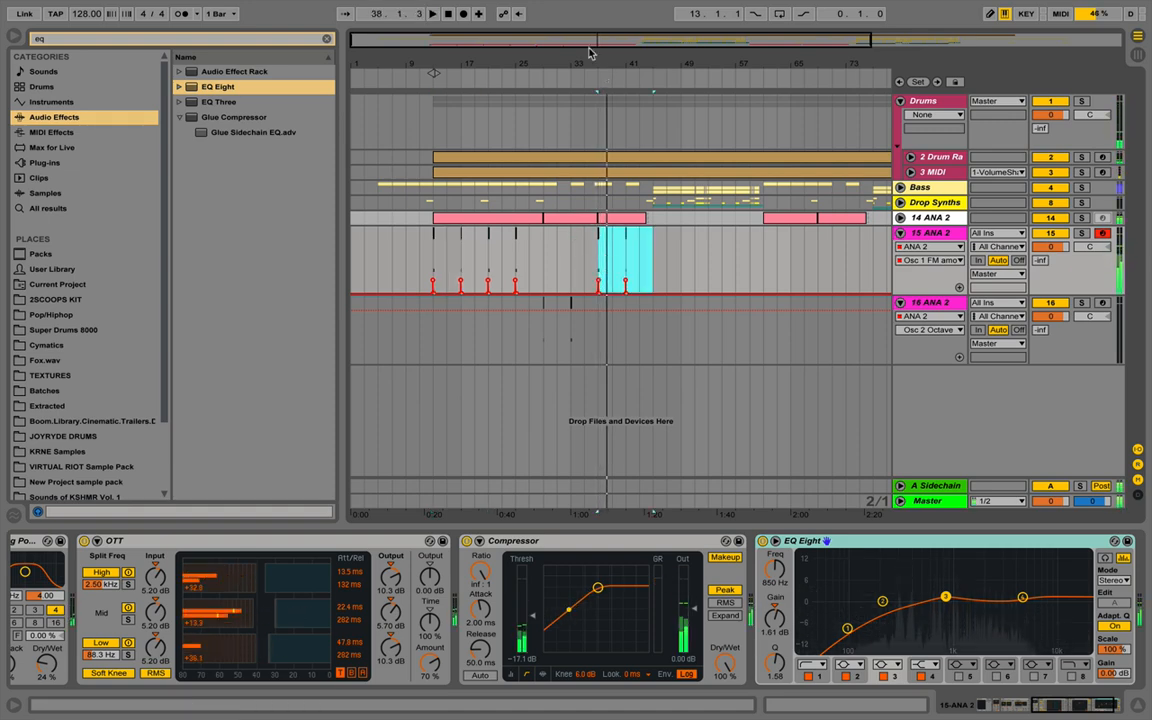
# Try copying bars 13–21 of the 15 and 16 ANA 2 tracks to bar 61
pyautogui.moveTo(606, 64); pyautogui.dragTo(606, 46)
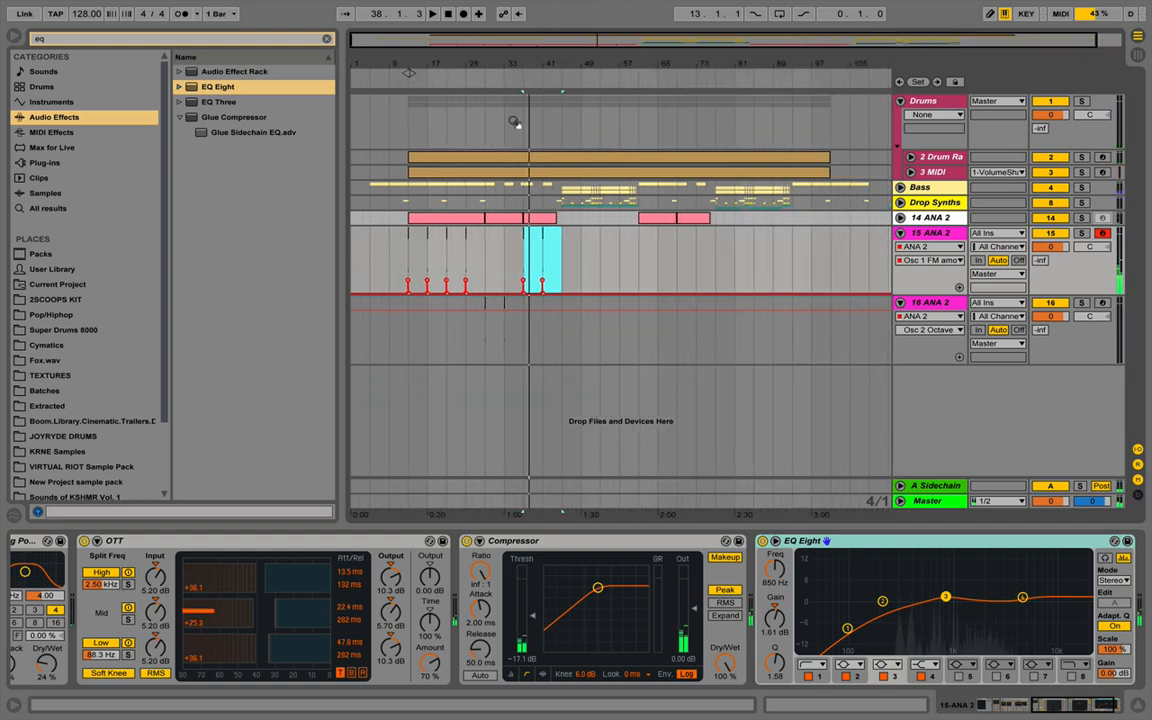
pyautogui.moveTo(413, 256); pyautogui.dragTo(447, 324)
pyautogui.click(640, 267)
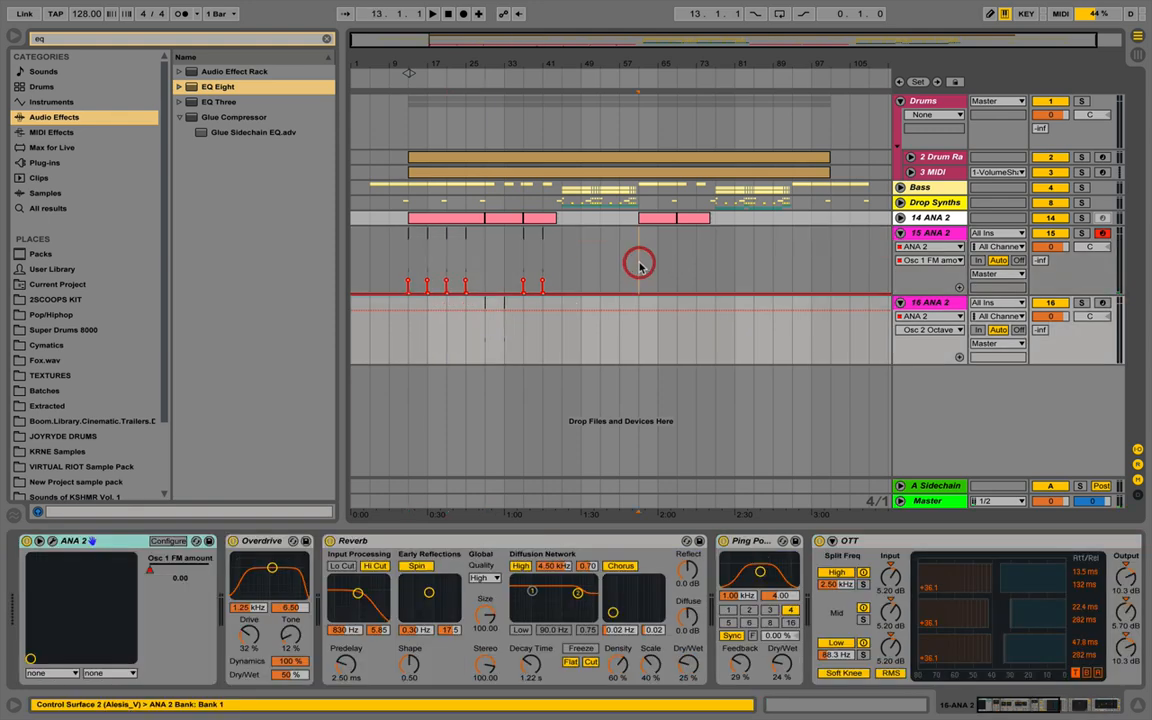
pyautogui.hotkey('ctrl', 'v')
pyautogui.press('space')
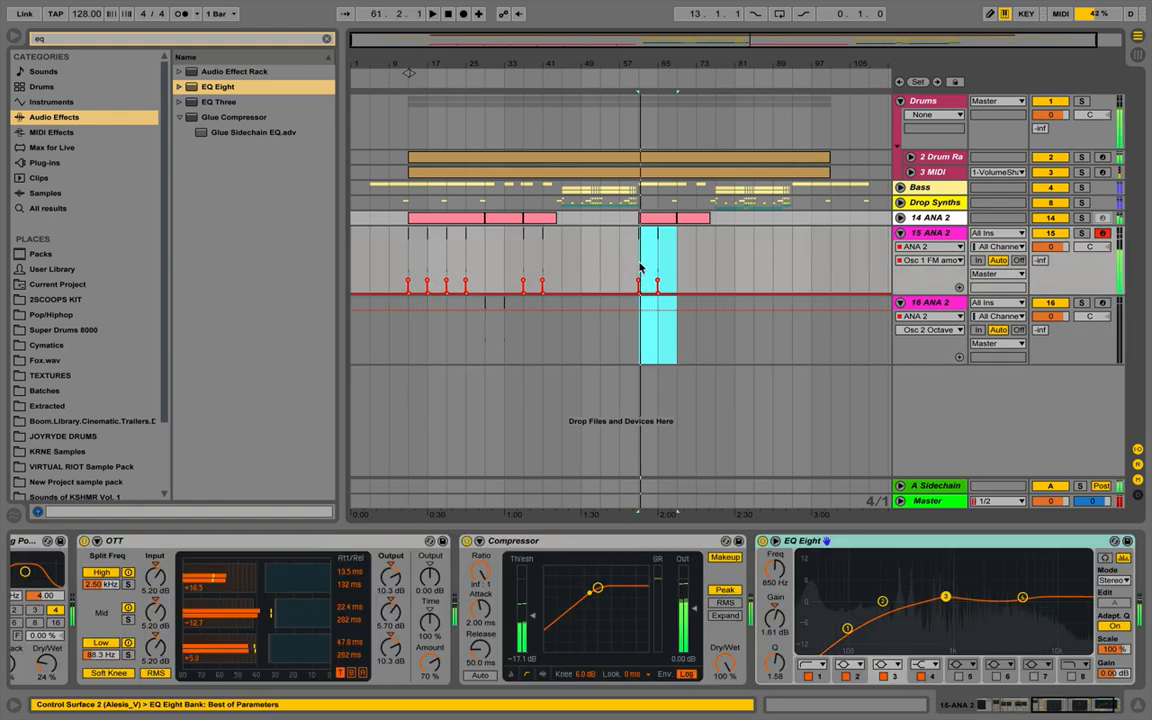
pyautogui.hotkey('ctrl', 'z')
# Copy bars 29–37 of 16 ANA 2 to bar 61, and bars 13–21 of 15 ANA 2 to bars 69 and 93
pyautogui.moveTo(483, 337); pyautogui.dragTo(518, 339)
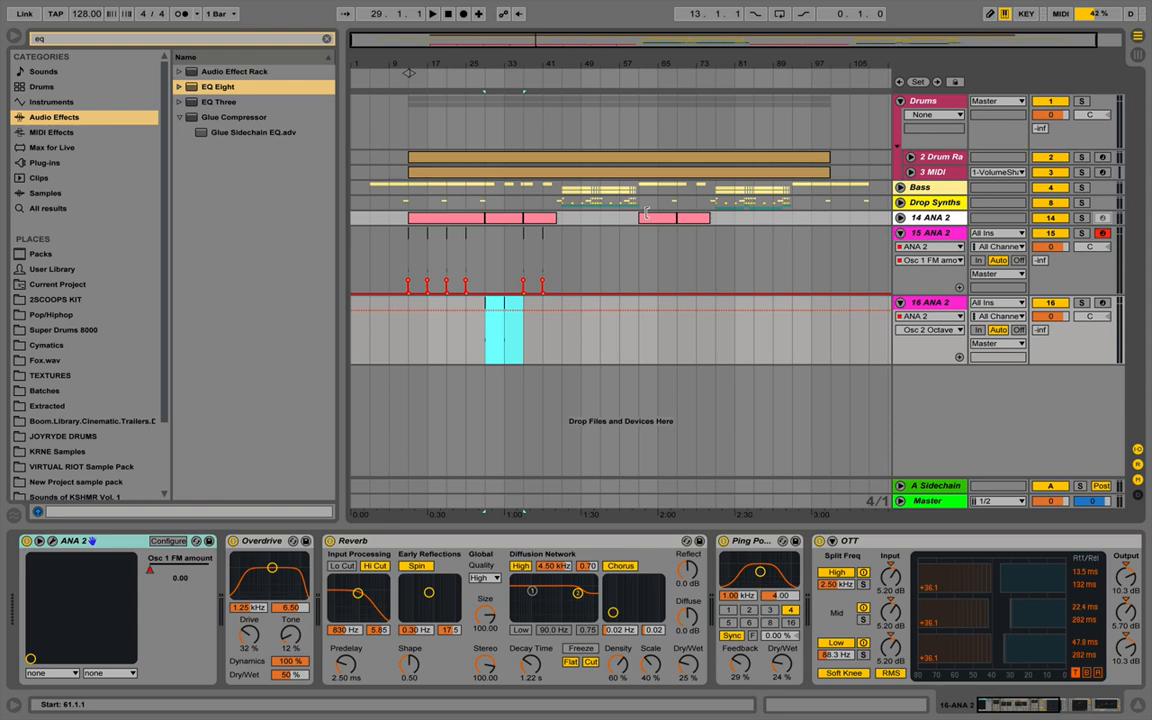
pyautogui.click(640, 303)
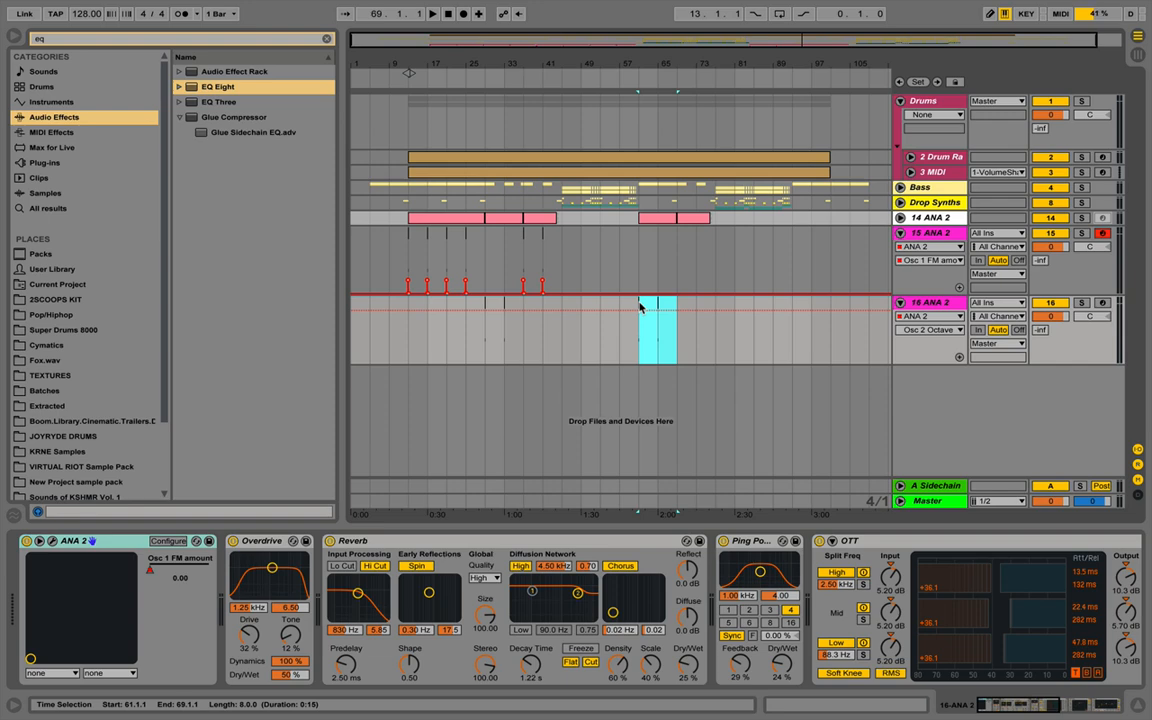
pyautogui.moveTo(406, 249); pyautogui.dragTo(447, 254)
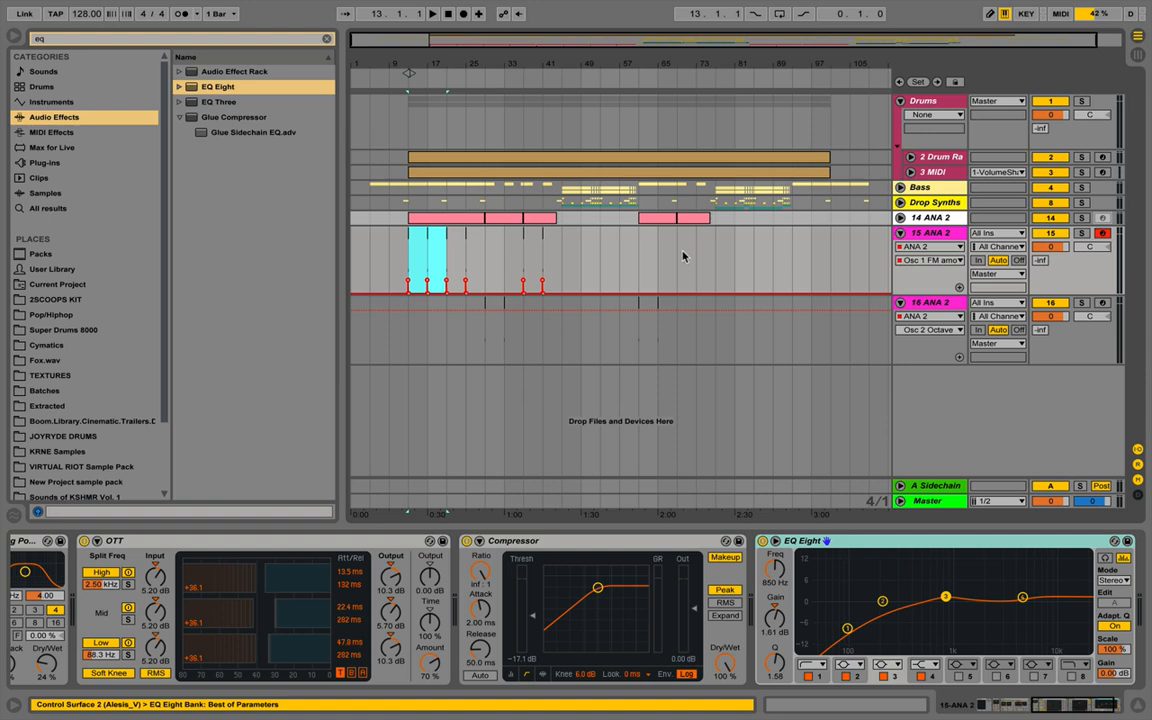
pyautogui.moveTo(679, 255)
pyautogui.mouseDown()
pyautogui.moveTo(690, 249)
pyautogui.moveTo(698, 262)
pyautogui.mouseUp()
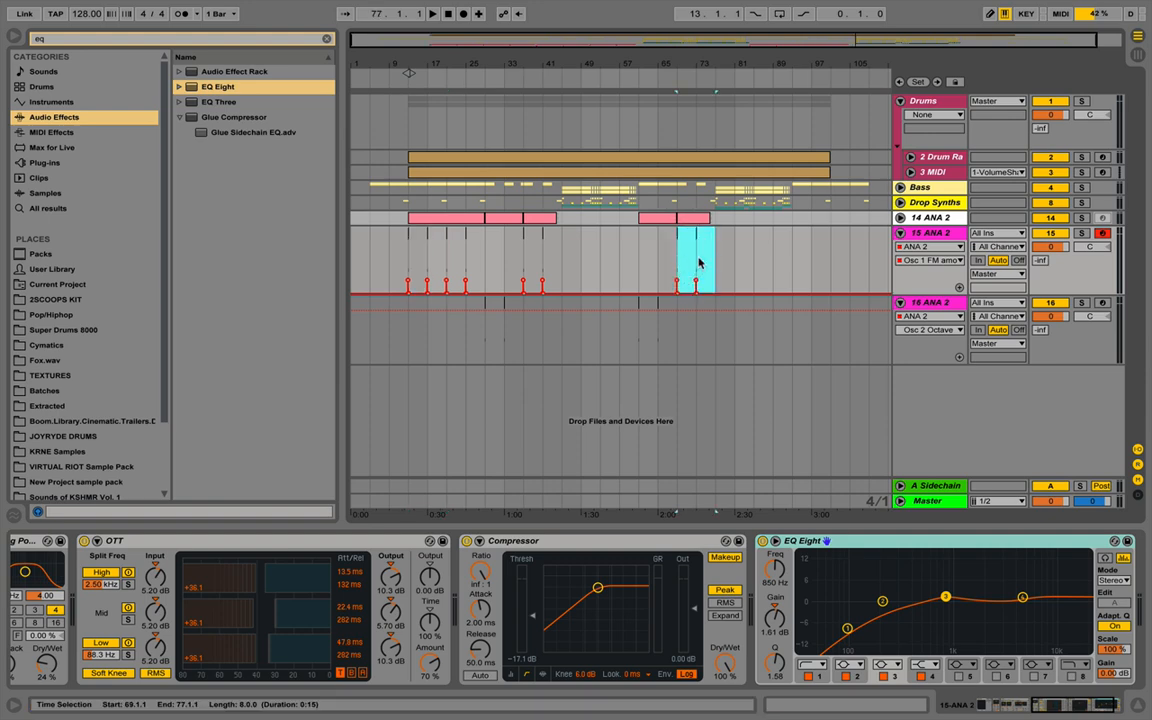
pyautogui.moveTo(409, 262); pyautogui.dragTo(440, 263)
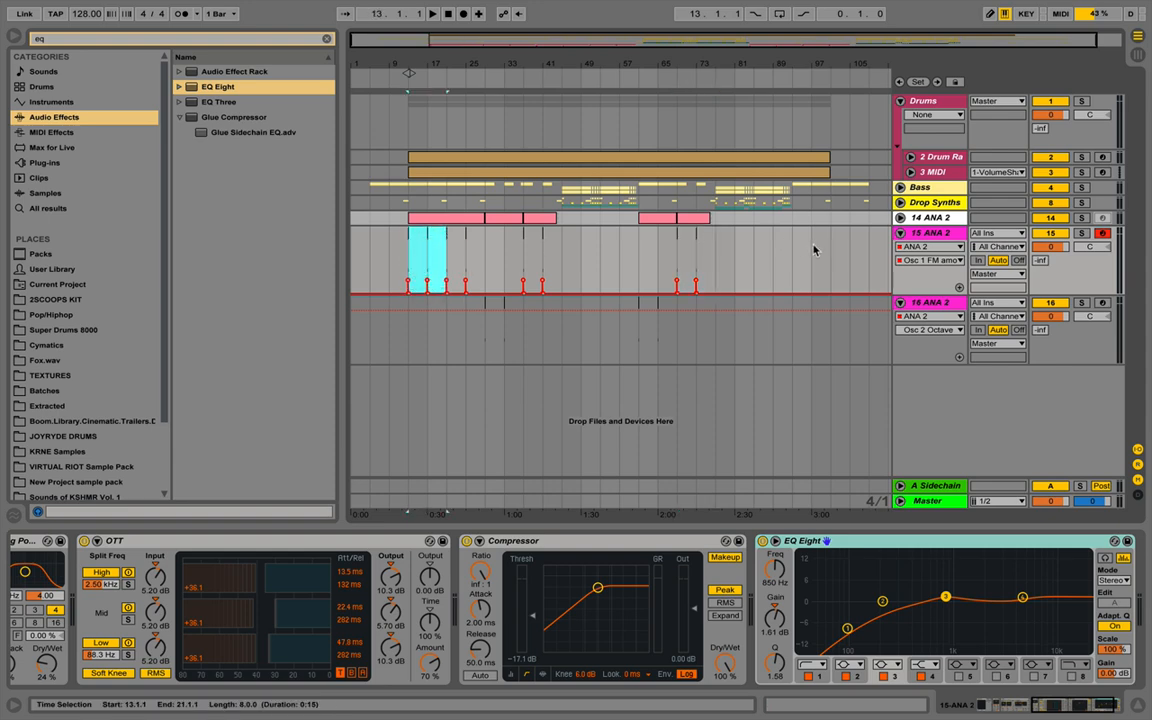
pyautogui.click(792, 250)
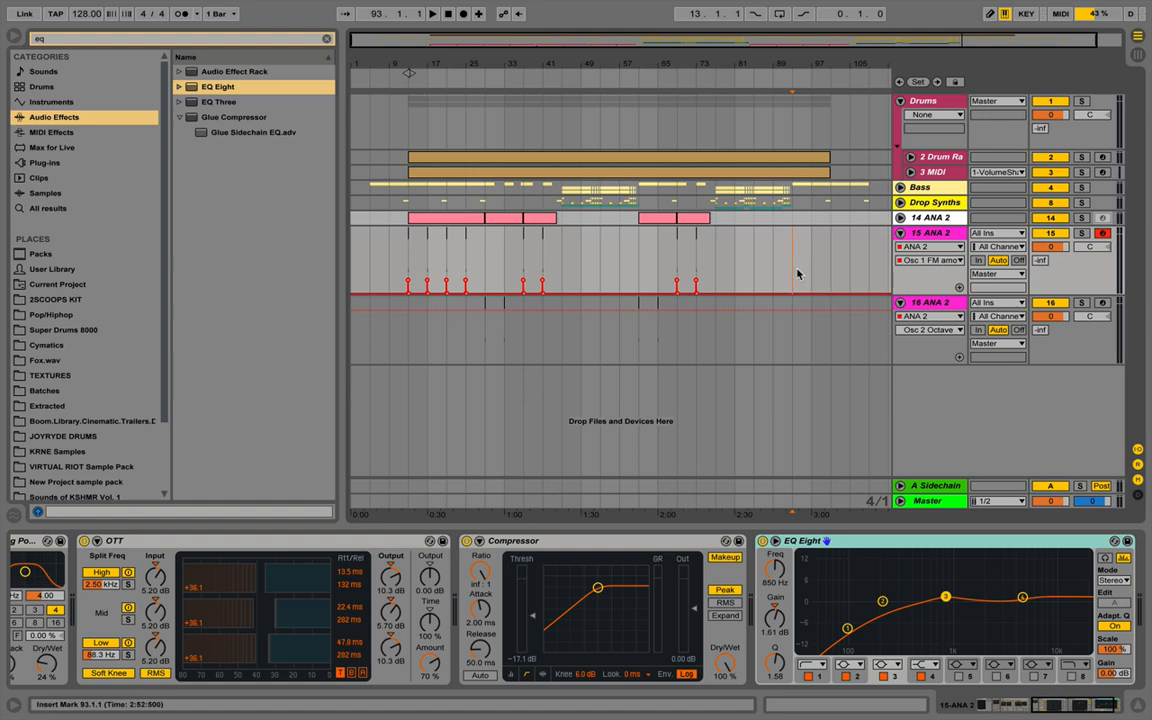
pyautogui.press('super+v')
# Fold the 15 ANA 2 and 16 ANA 2 tracks and disarm recording on 15 ANA 2
pyautogui.click(901, 233)
pyautogui.click(902, 246)
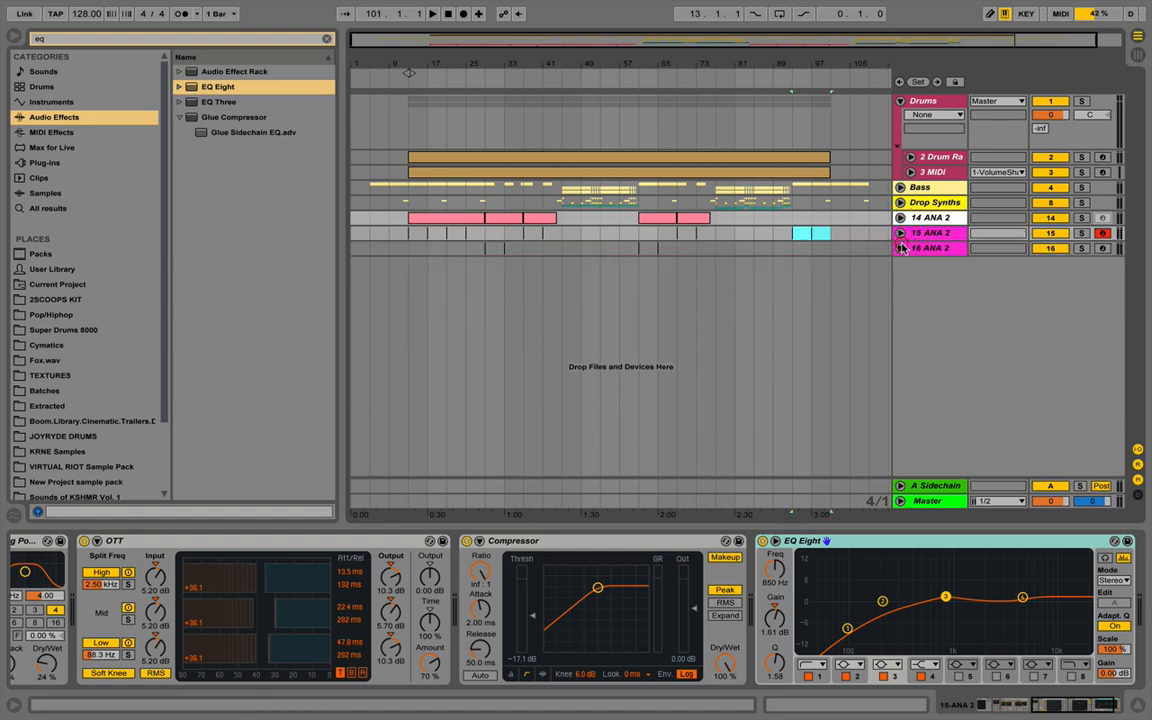
pyautogui.click(1101, 232)
# Listen to the arrangement from bars 13, 61, 57 and 60 to check the new ANA 2 clips in context
pyautogui.click(398, 233)
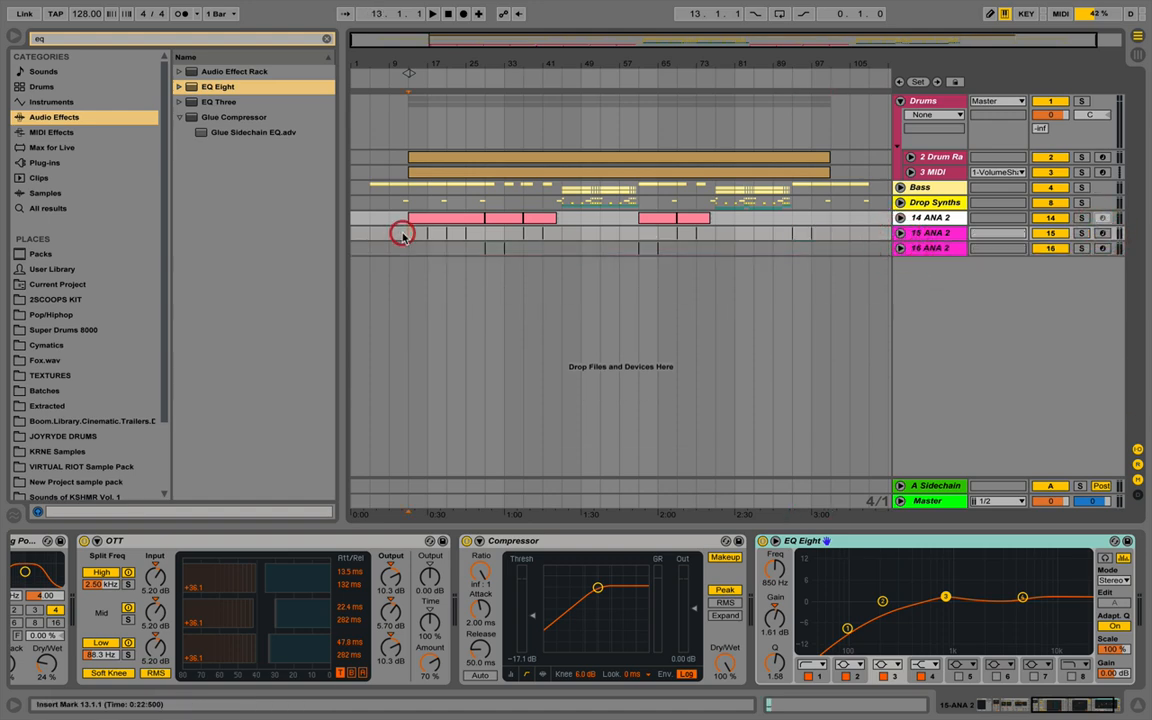
pyautogui.press('space')
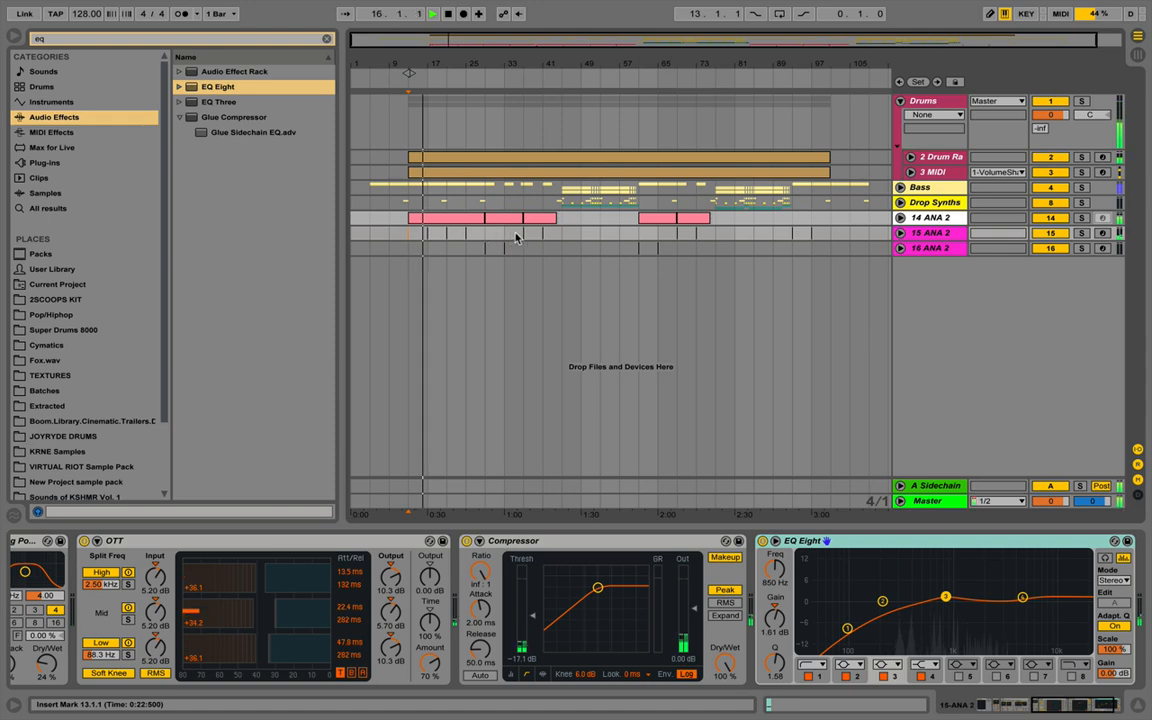
pyautogui.click(641, 233)
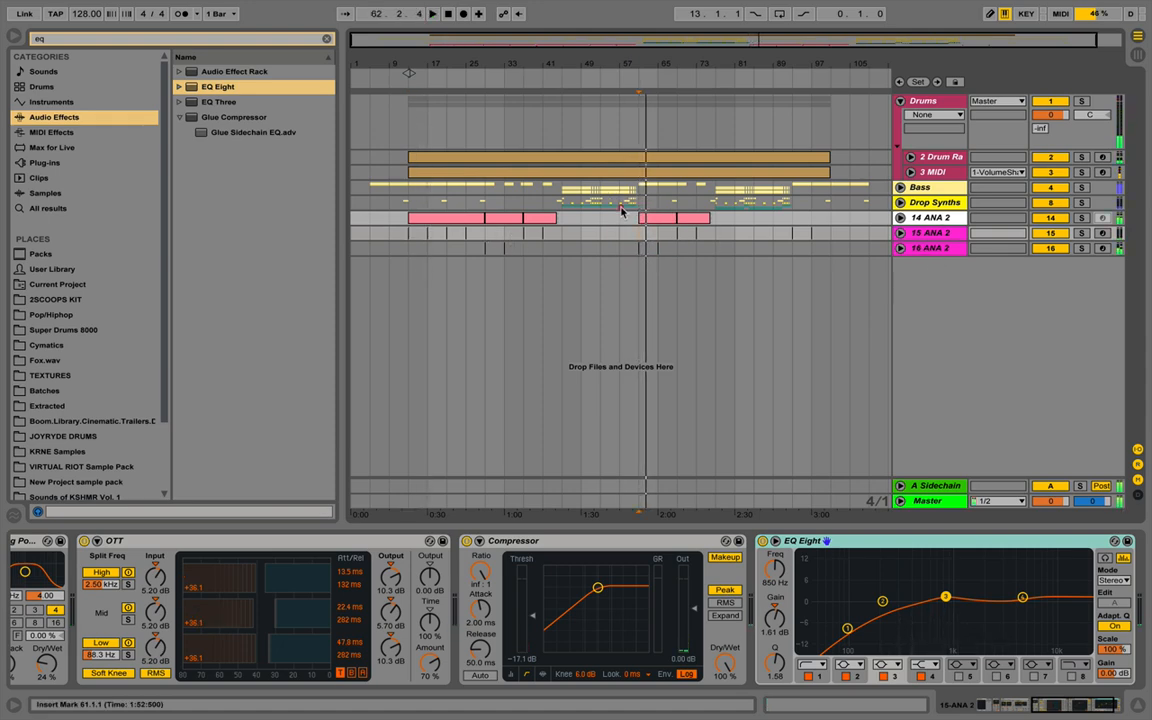
pyautogui.click(621, 204)
pyautogui.press('space')
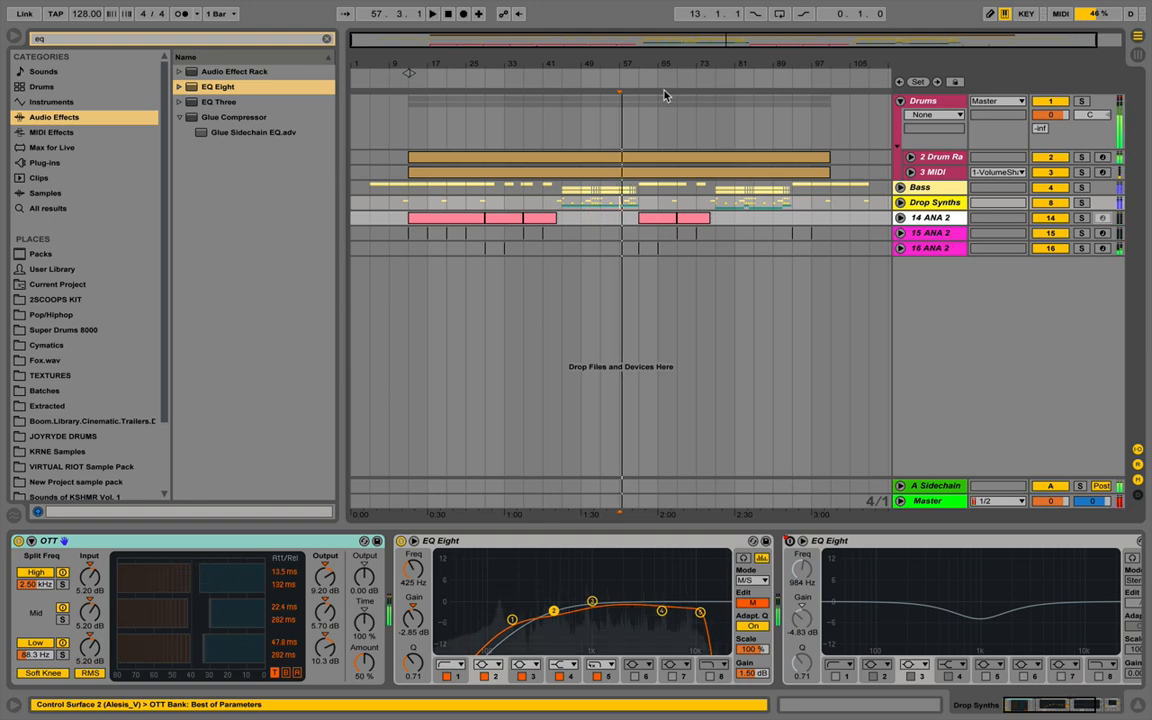
pyautogui.moveTo(645, 67); pyautogui.dragTo(645, 94)
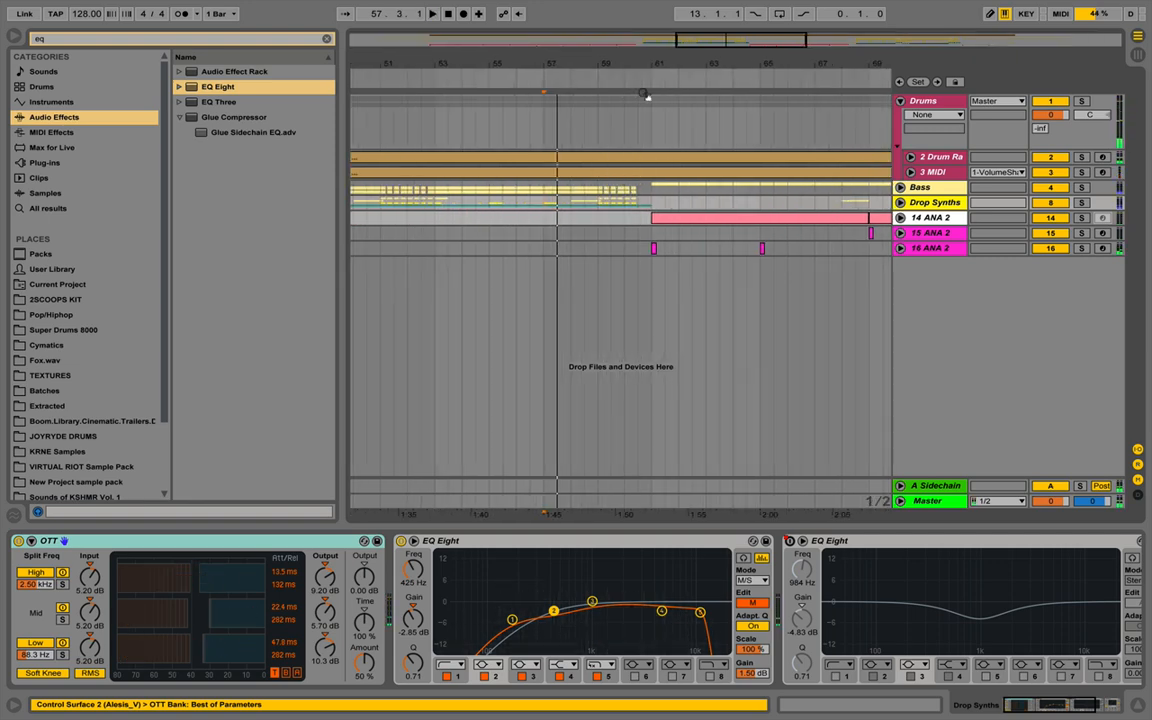
pyautogui.click(617, 188)
pyautogui.press('space')
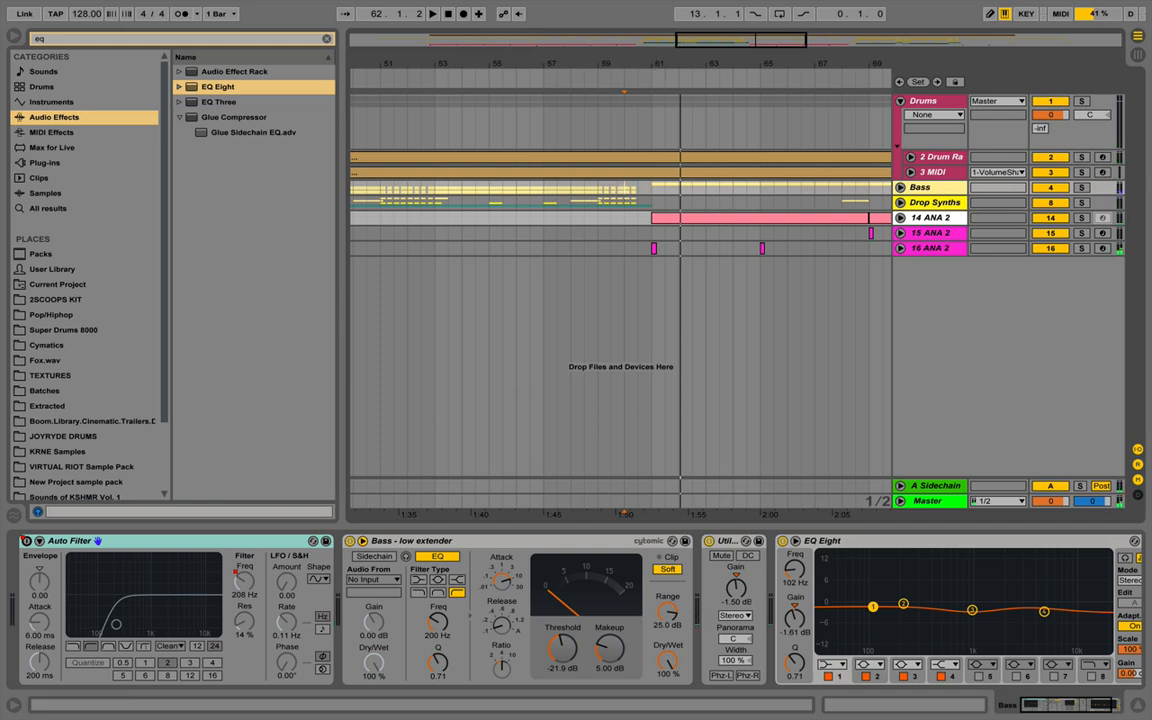
pyautogui.moveTo(681, 80); pyautogui.dragTo(655, 63)
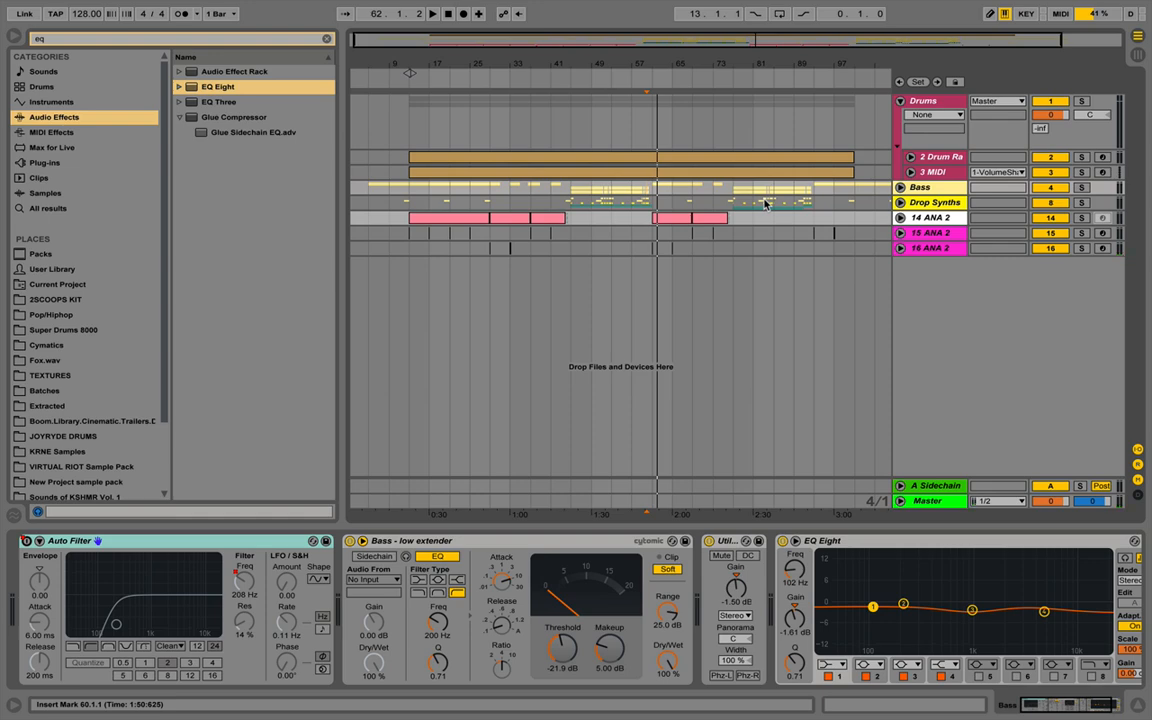
# Insert a new MIDI track below the 16 ANA 2 track
pyautogui.click(912, 236)
pyautogui.click(912, 247)
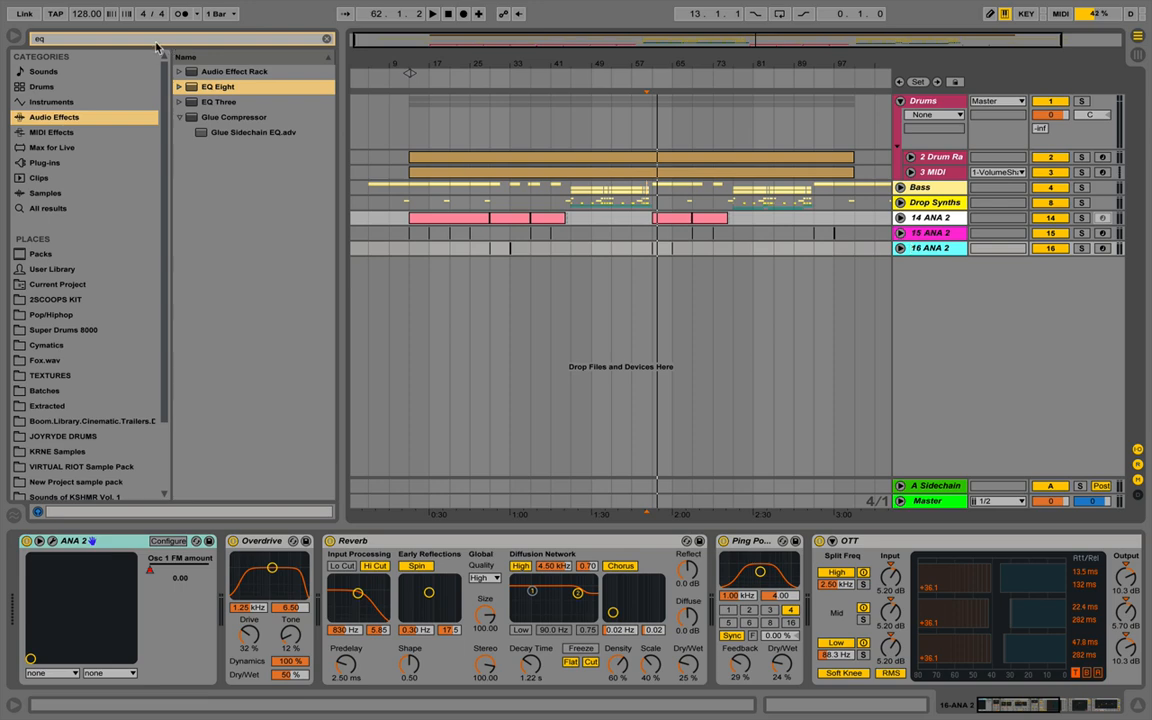
pyautogui.hotkey('ctrl', 'shift', 't')
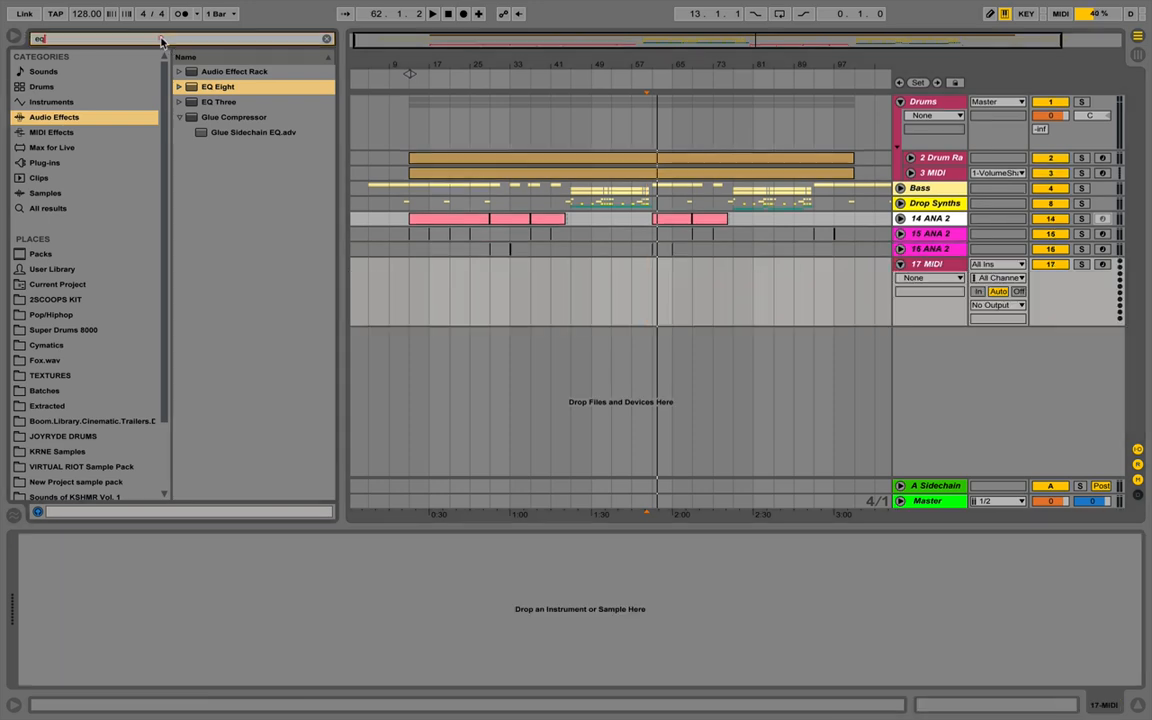
# Search the plug-ins for ANA and load the ANA 2 instrument onto the new 17 MIDI track
pyautogui.click(160, 40)
pyautogui.press('BackSpace')
pyautogui.click(44, 162)
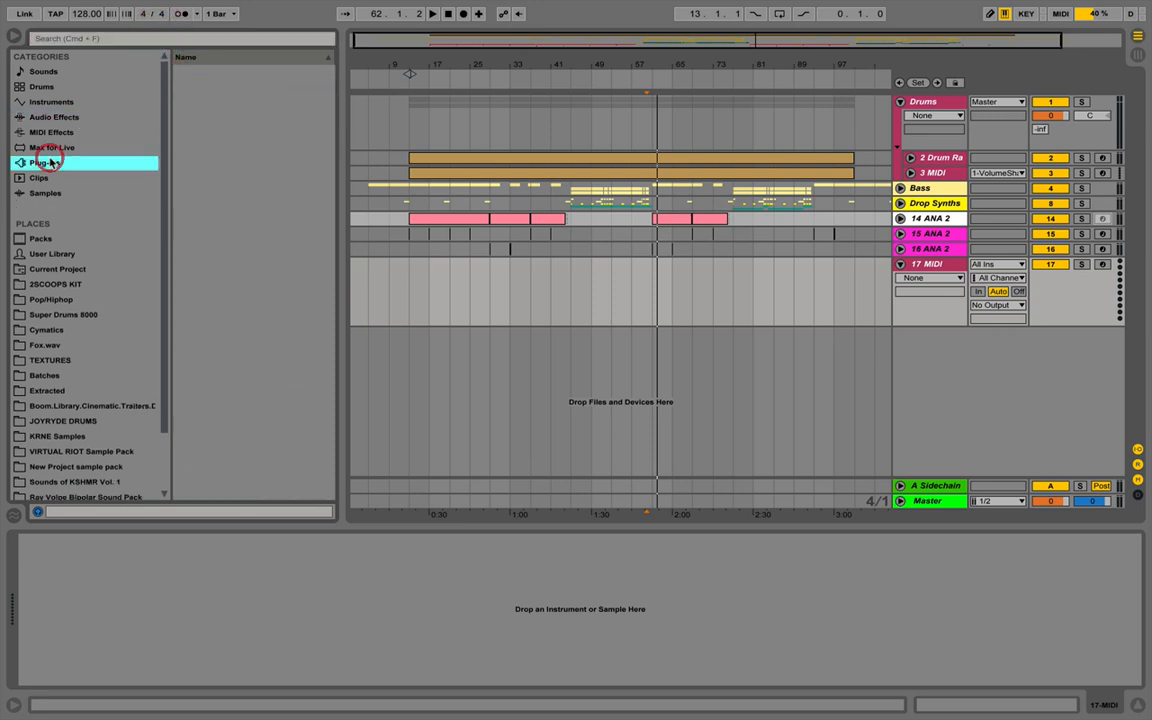
pyautogui.click(164, 40)
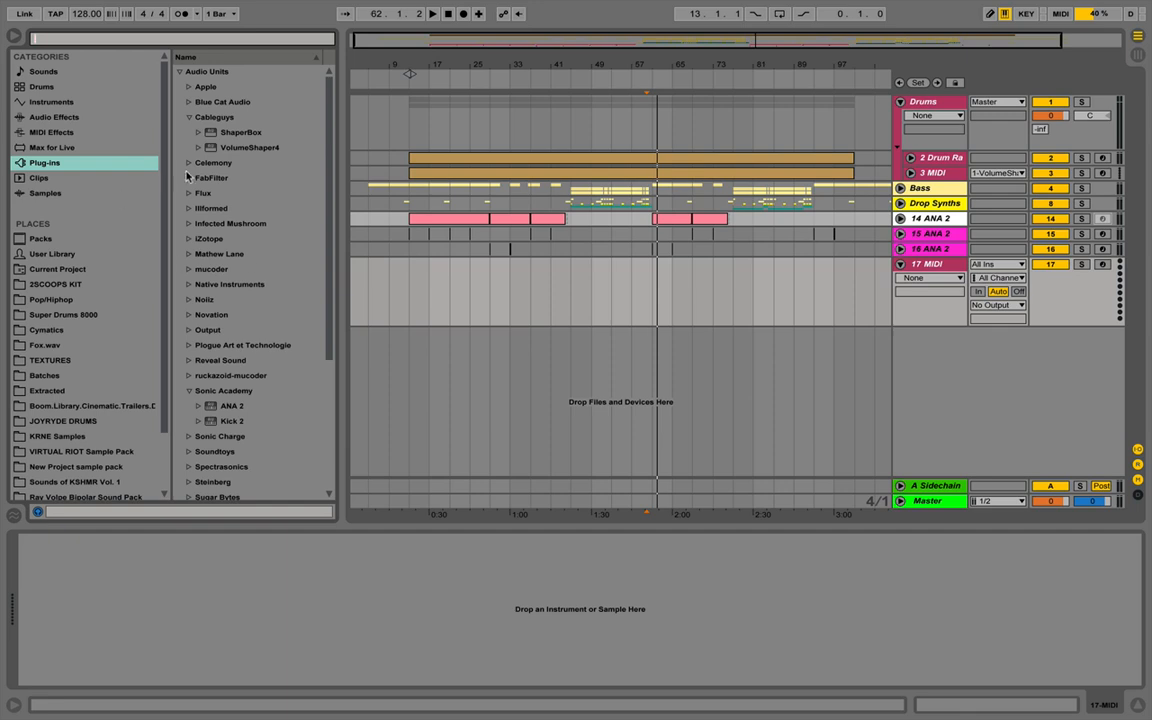
pyautogui.write('ANA')
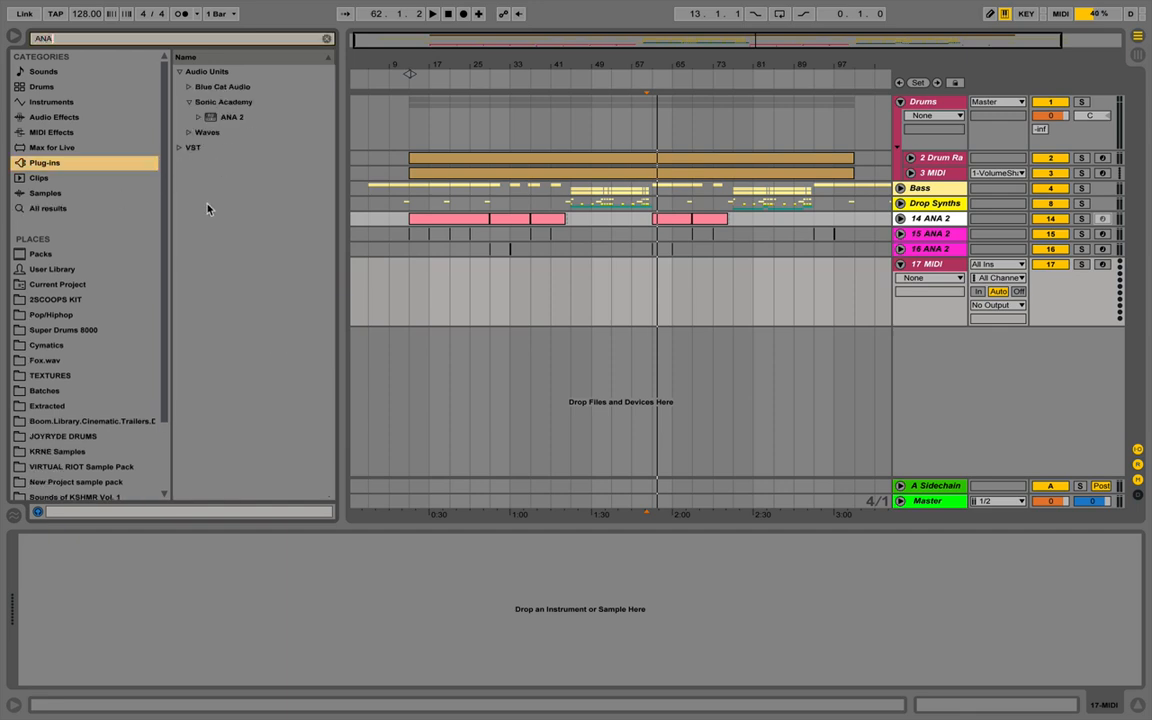
pyautogui.moveTo(208, 117); pyautogui.dragTo(356, 268)
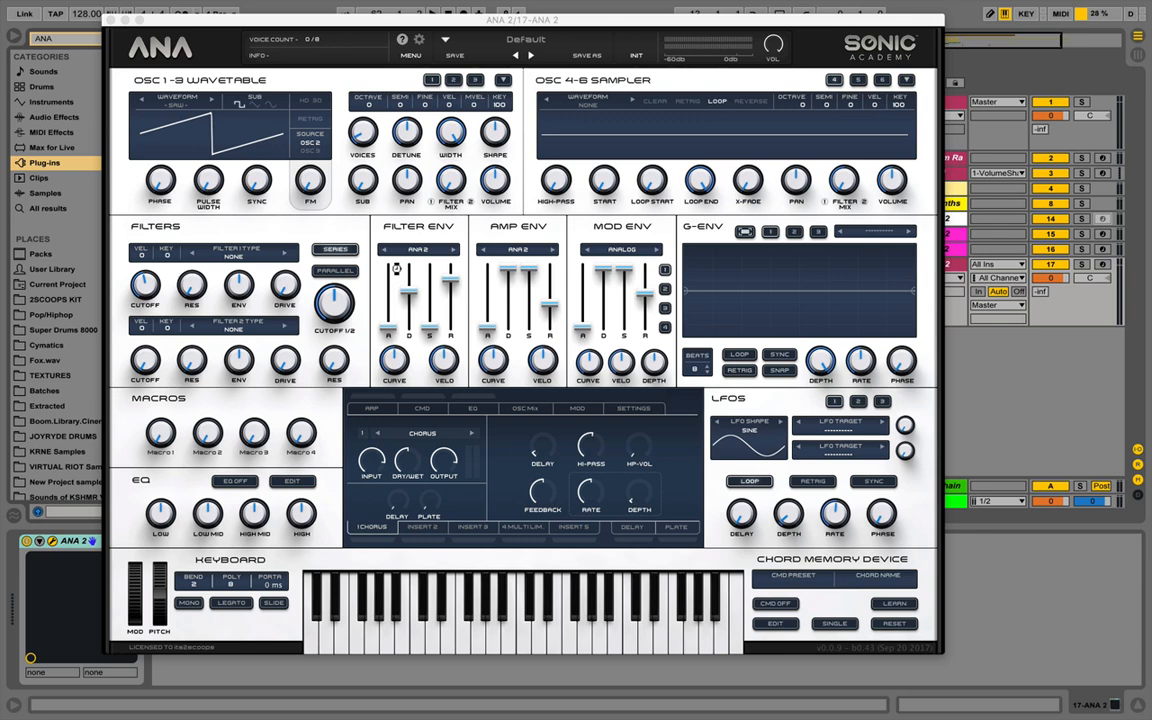
# Load the Chimes 1 sample from the Single category into ANA 2's Sampler 4
pyautogui.click(584, 102)
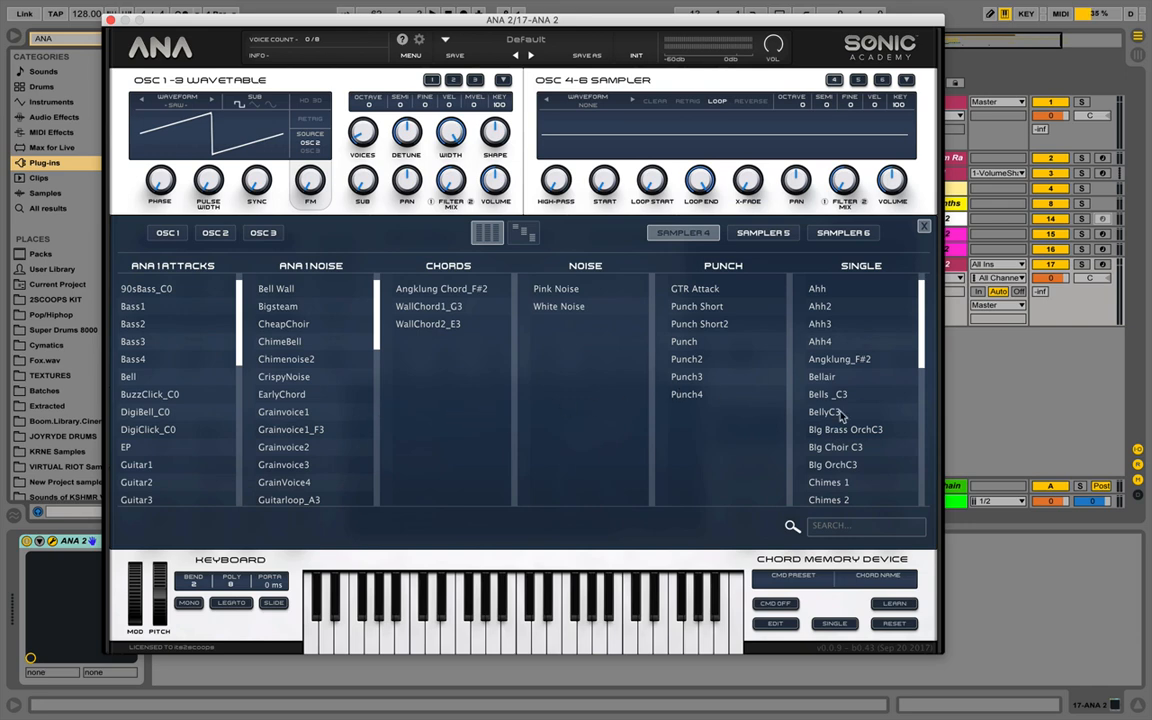
pyautogui.scroll(-10, 852, 419)
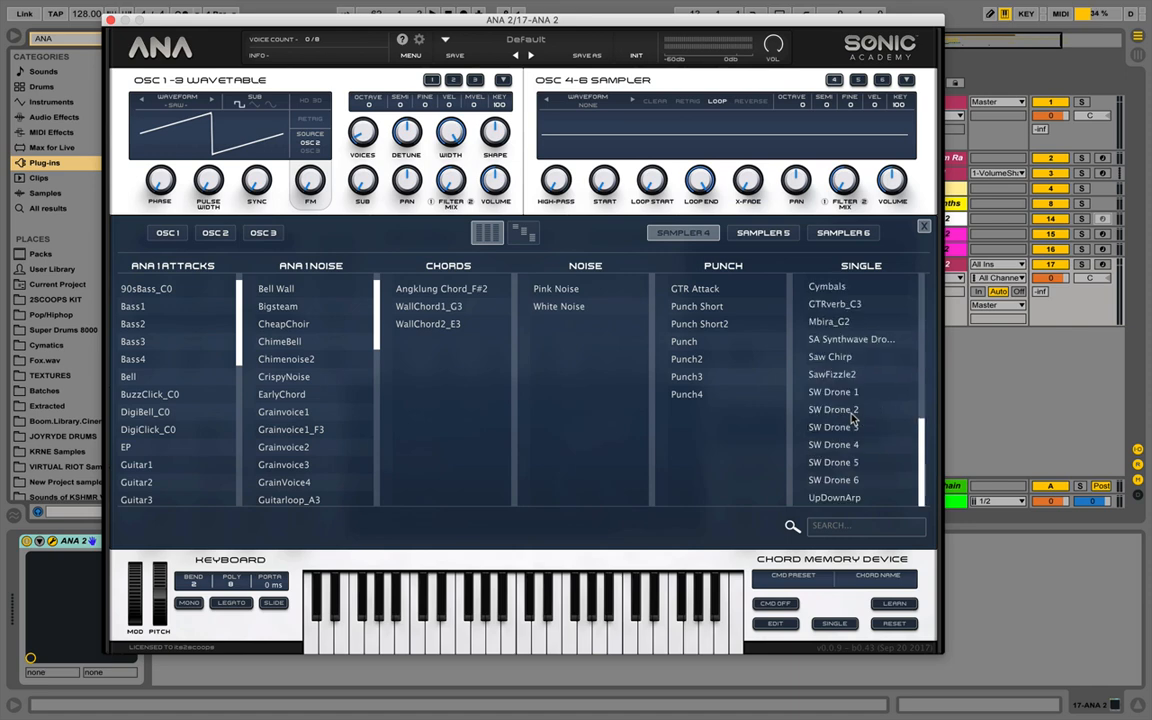
pyautogui.scroll(3, 852, 419)
pyautogui.scroll(3, 852, 419)
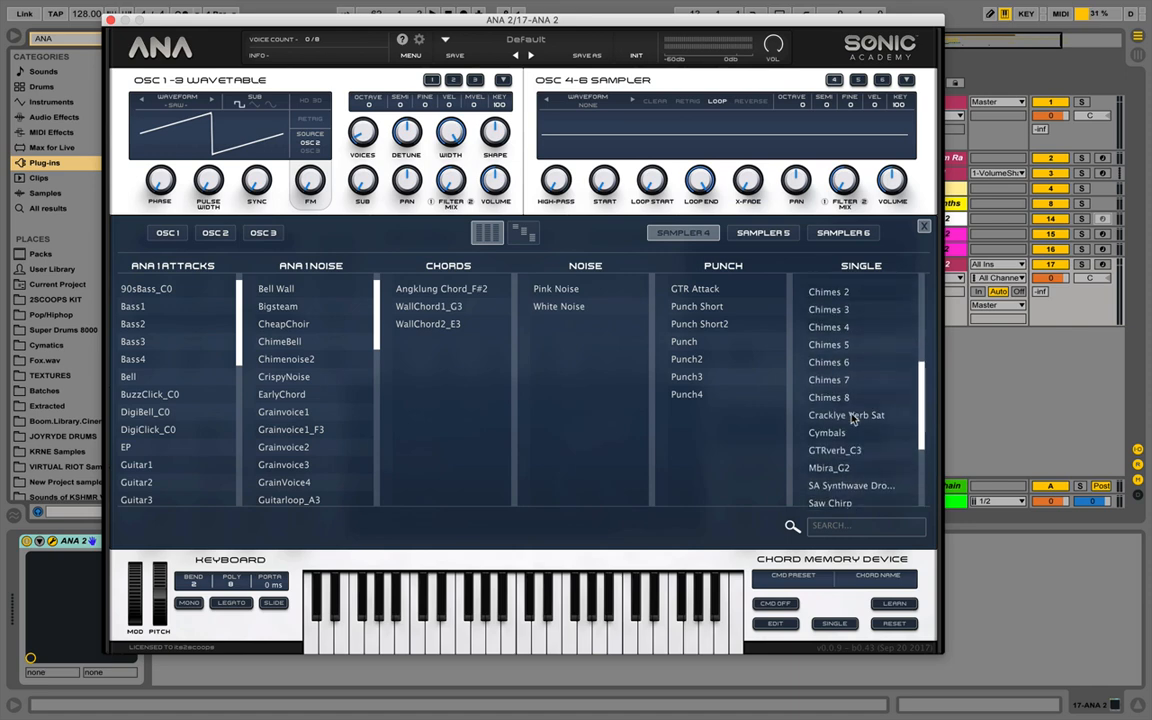
pyautogui.scroll(3, 852, 419)
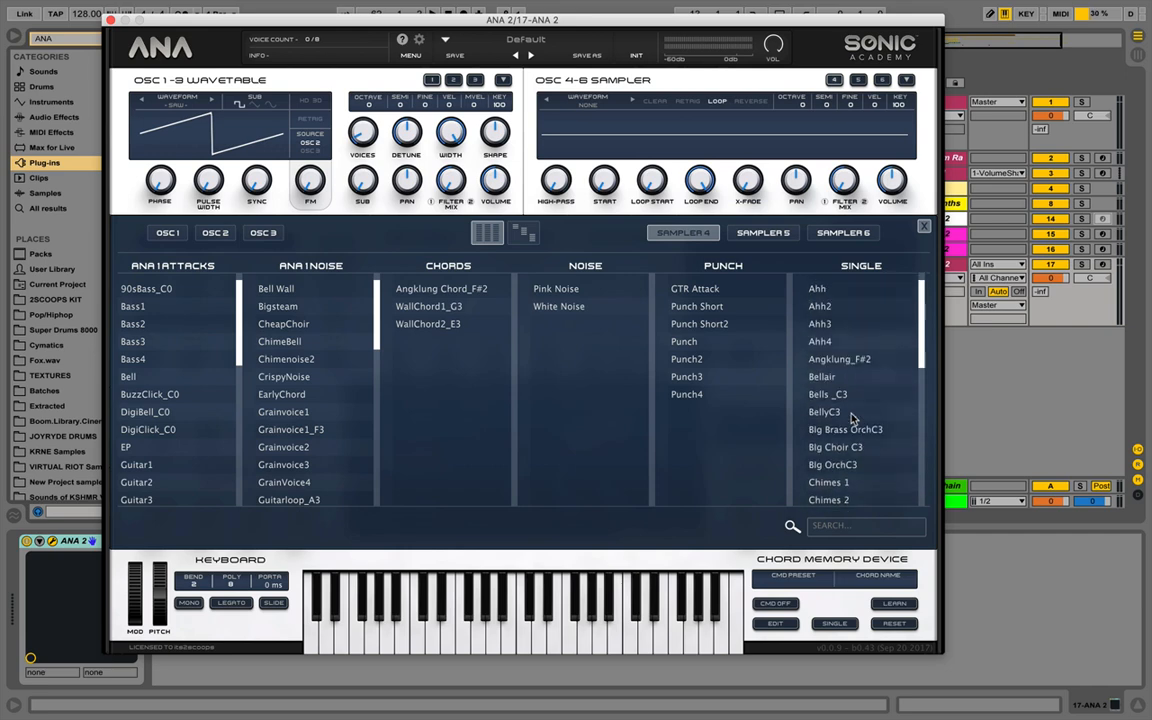
pyautogui.scroll(-1, 845, 440)
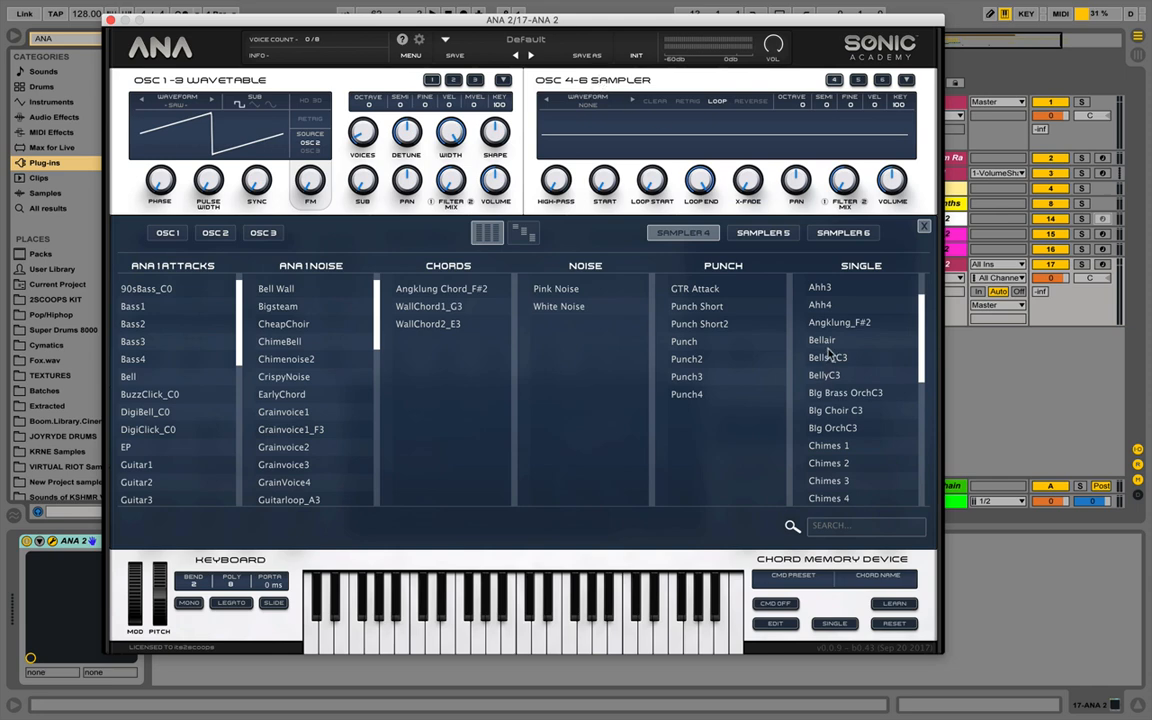
pyautogui.click(828, 445)
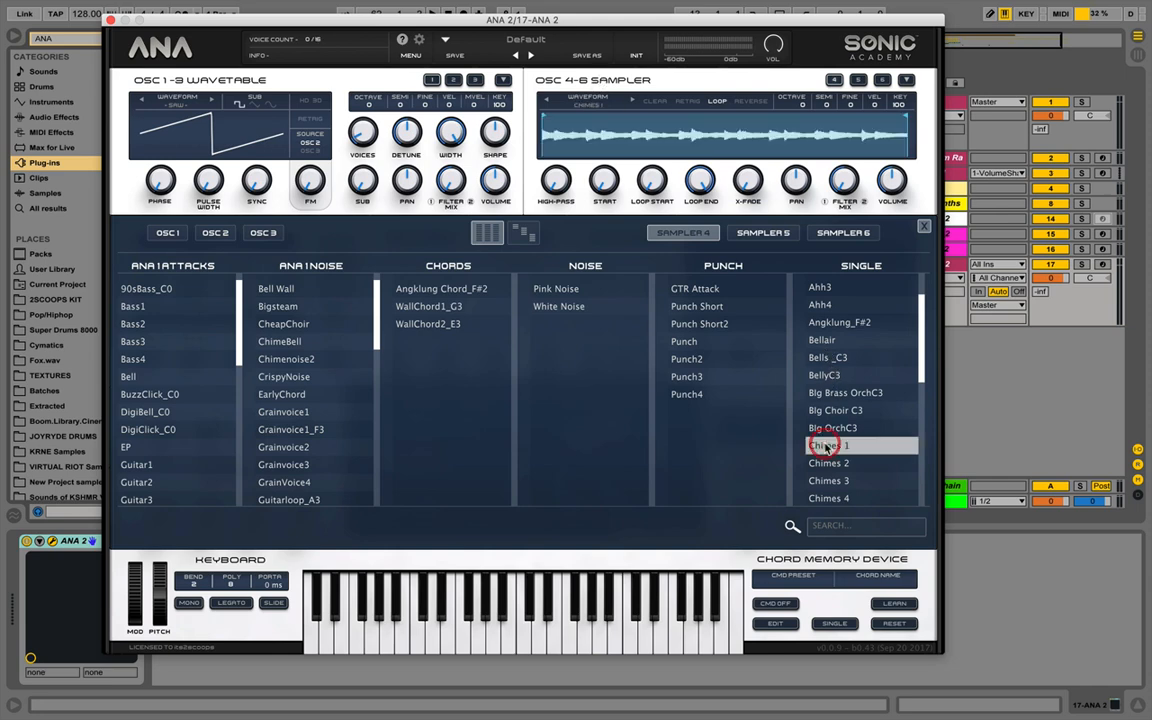
# Arm the 17 ANA 2 track for recording and audition the Chimes 1 sample
pyautogui.click(1102, 264)
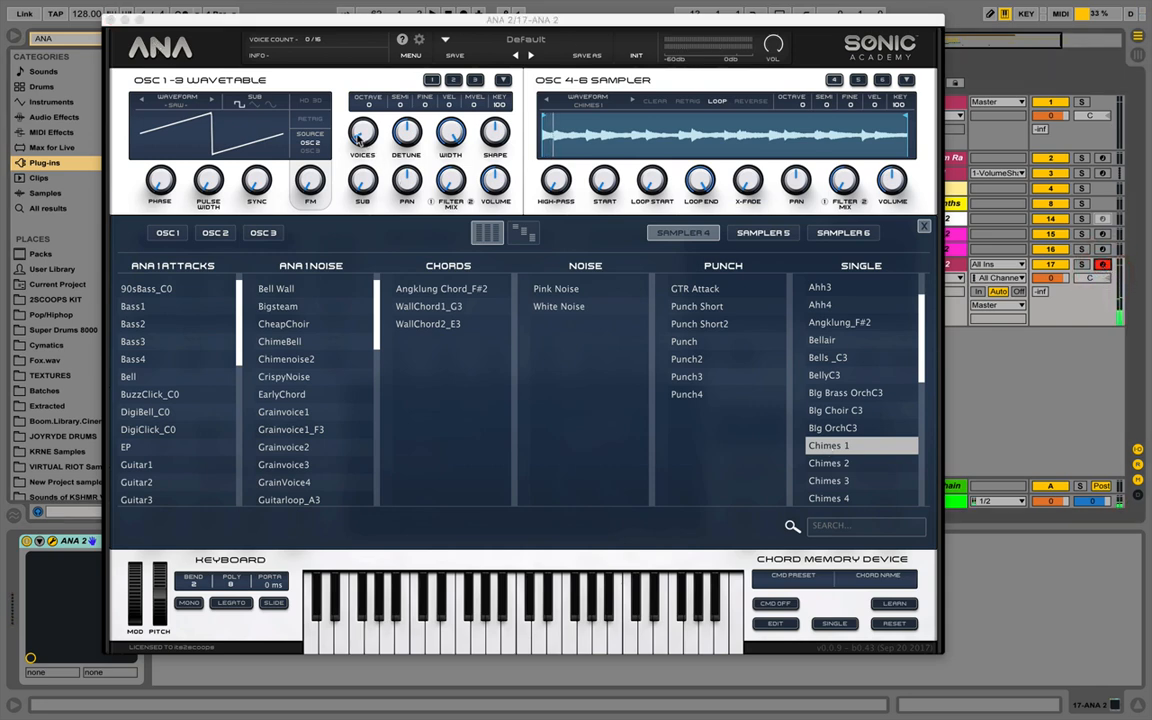
pyautogui.moveTo(361, 137); pyautogui.dragTo(391, 290)
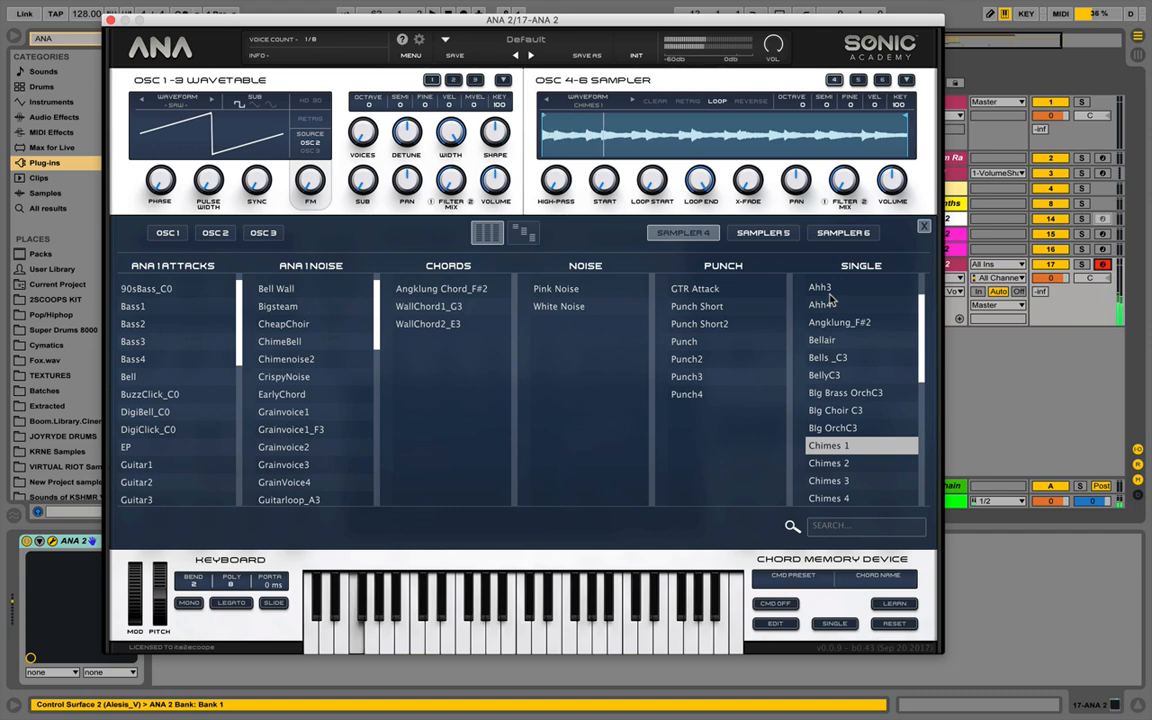
pyautogui.press('z')
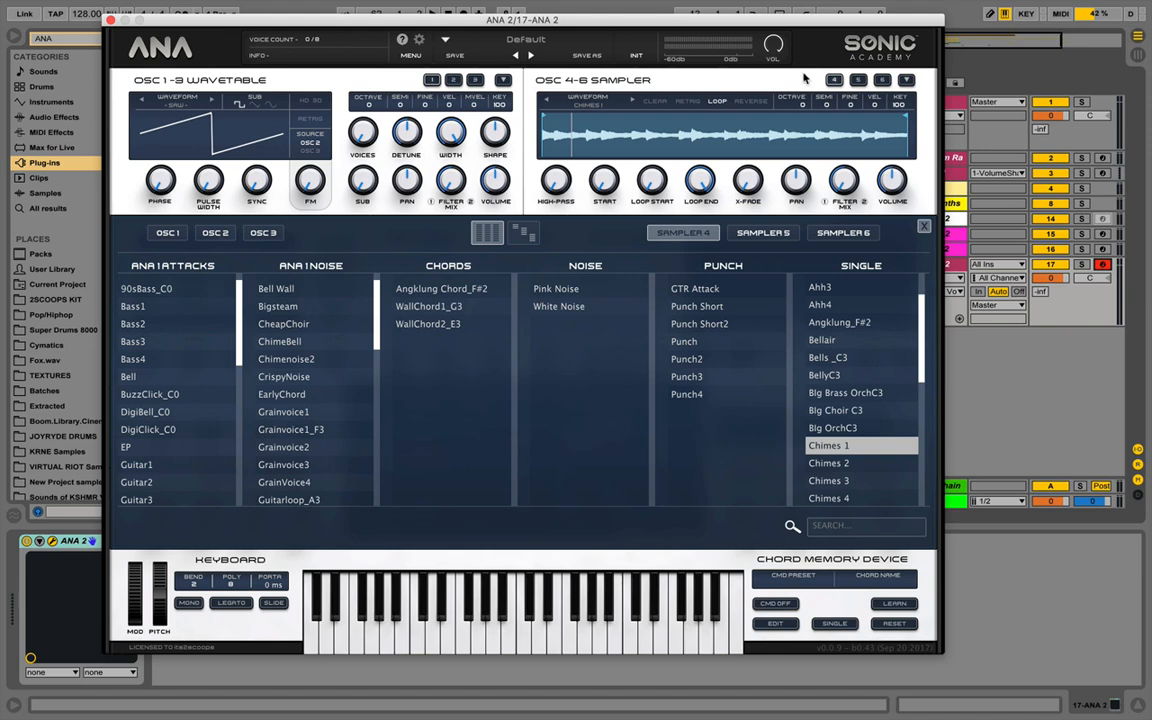
pyautogui.click(923, 229)
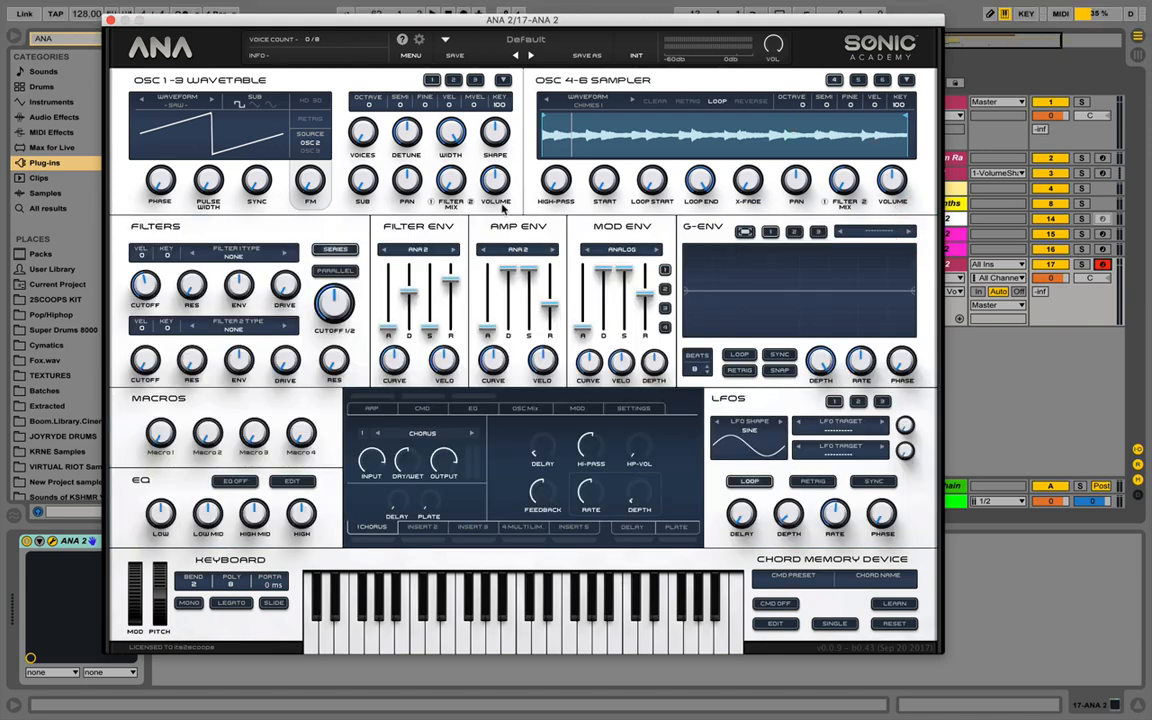
# Set the Filter 1 type to 4-Pole Vintage
pyautogui.click(233, 256)
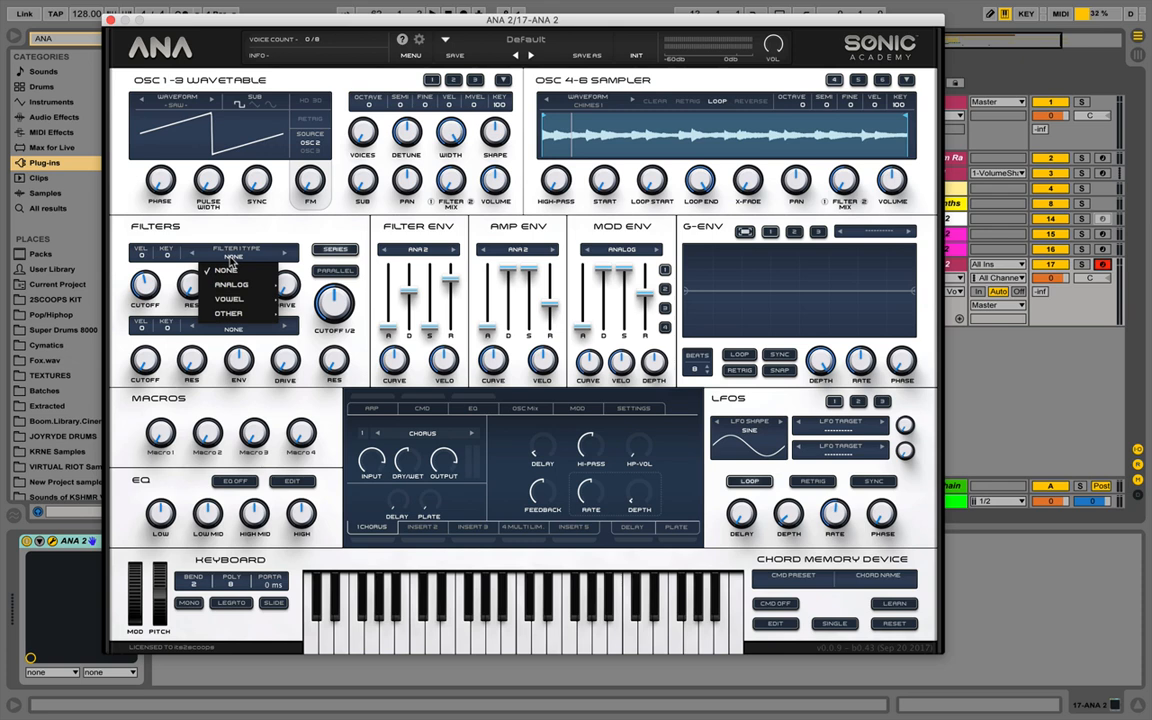
pyautogui.moveTo(234, 317)
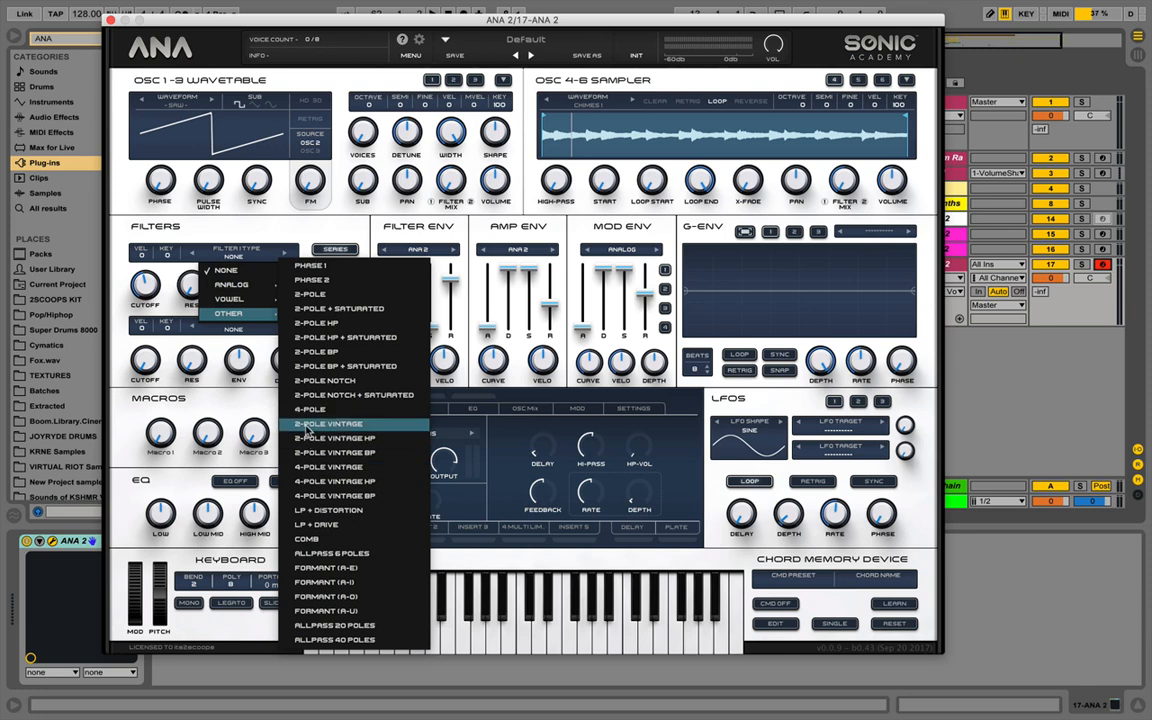
pyautogui.click(296, 475)
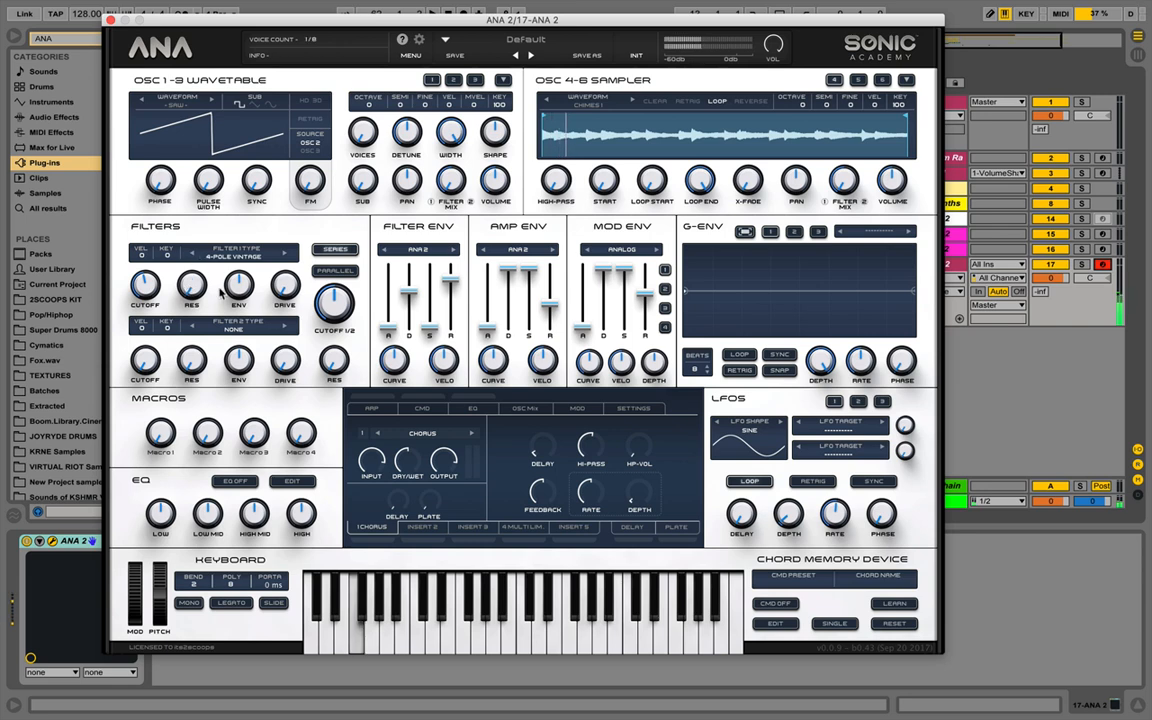
# Raise Filter 1's resonance, lower its cutoff slightly and set its drive to about 54, finishing with the synth window closed
pyautogui.moveTo(285, 284); pyautogui.dragTo(297, 186)
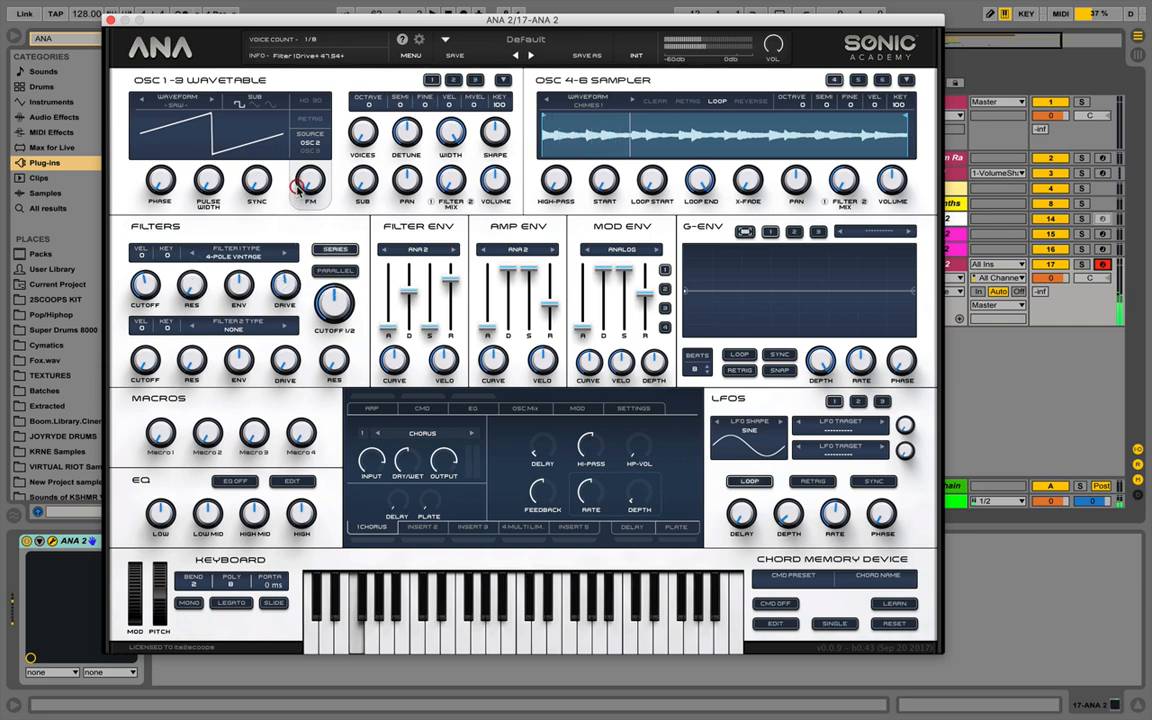
pyautogui.moveTo(190, 287); pyautogui.dragTo(194, 236)
pyautogui.moveTo(145, 290); pyautogui.dragTo(141, 314)
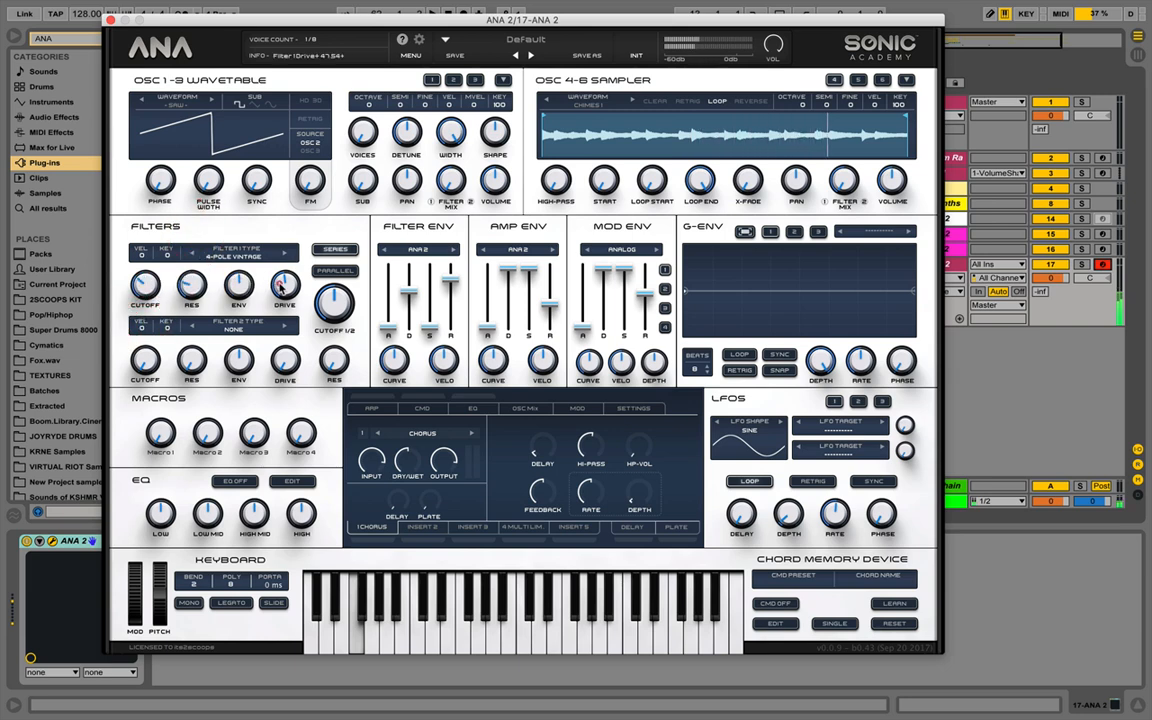
pyautogui.moveTo(285, 292); pyautogui.dragTo(283, 278)
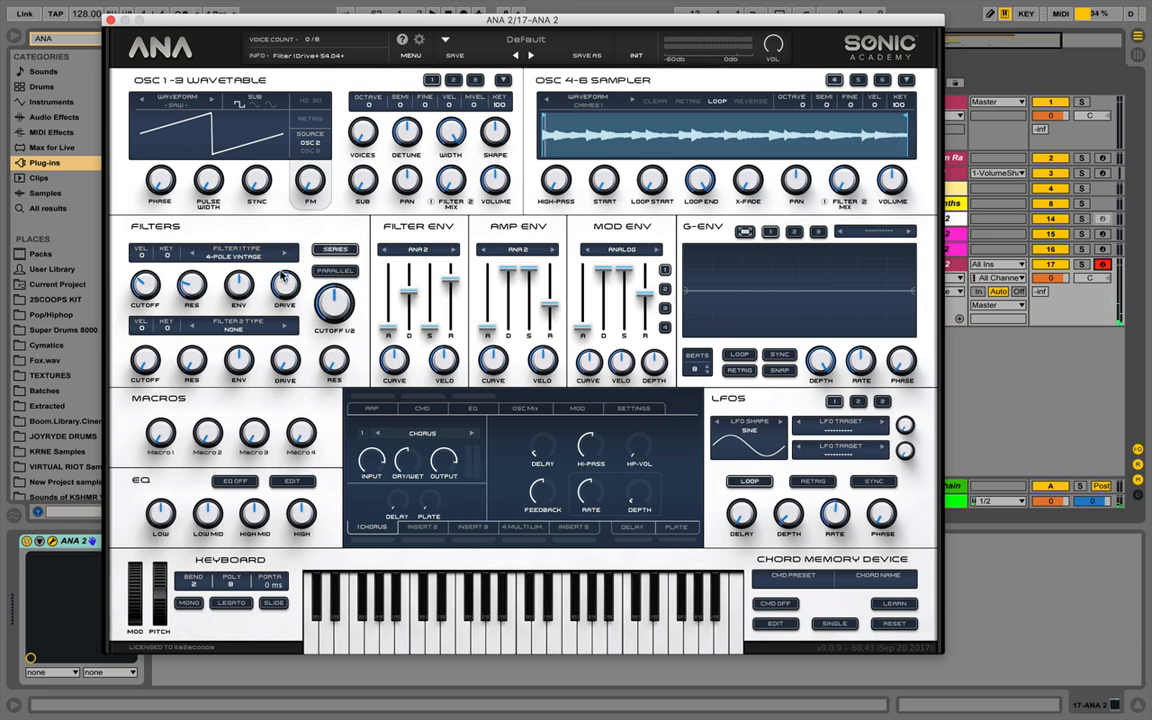
pyautogui.click(110, 21)
# Create an empty four-bar MIDI clip at bar 1 on the 17 ANA 2 track
pyautogui.click(355, 262)
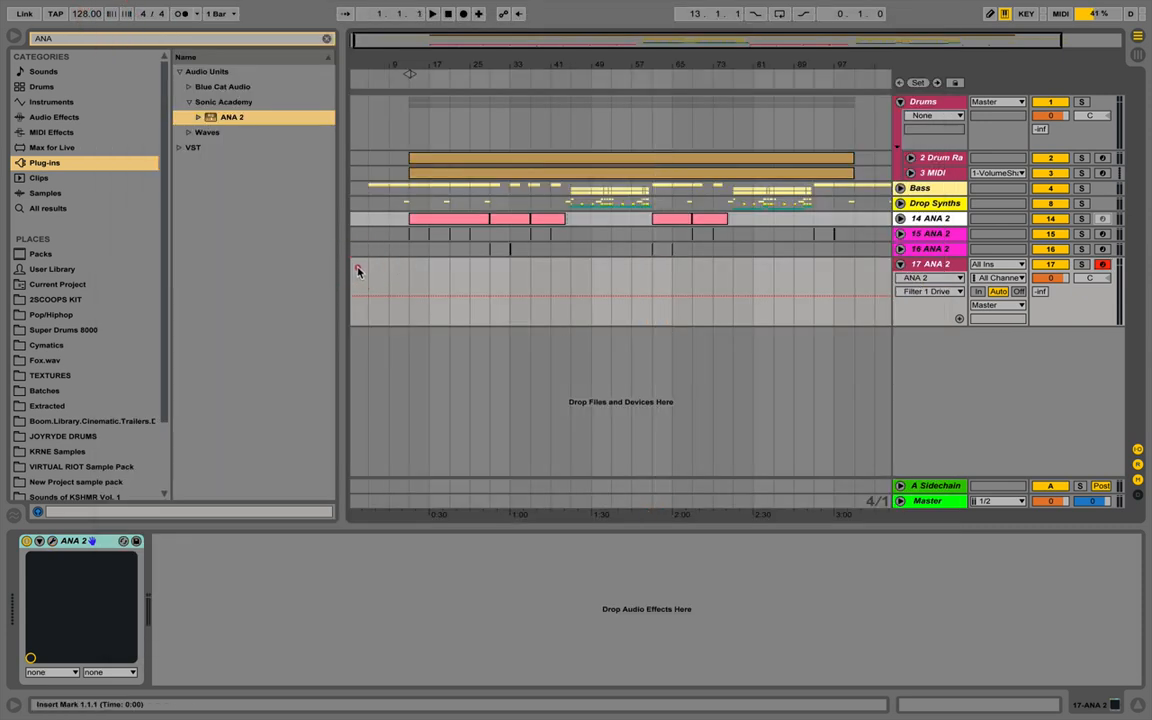
pyautogui.moveTo(357, 268)
pyautogui.mouseDown()
pyautogui.moveTo(393, 274)
pyautogui.moveTo(368, 265)
pyautogui.mouseUp()
pyautogui.click(360, 262)
pyautogui.press('super+shift+m')
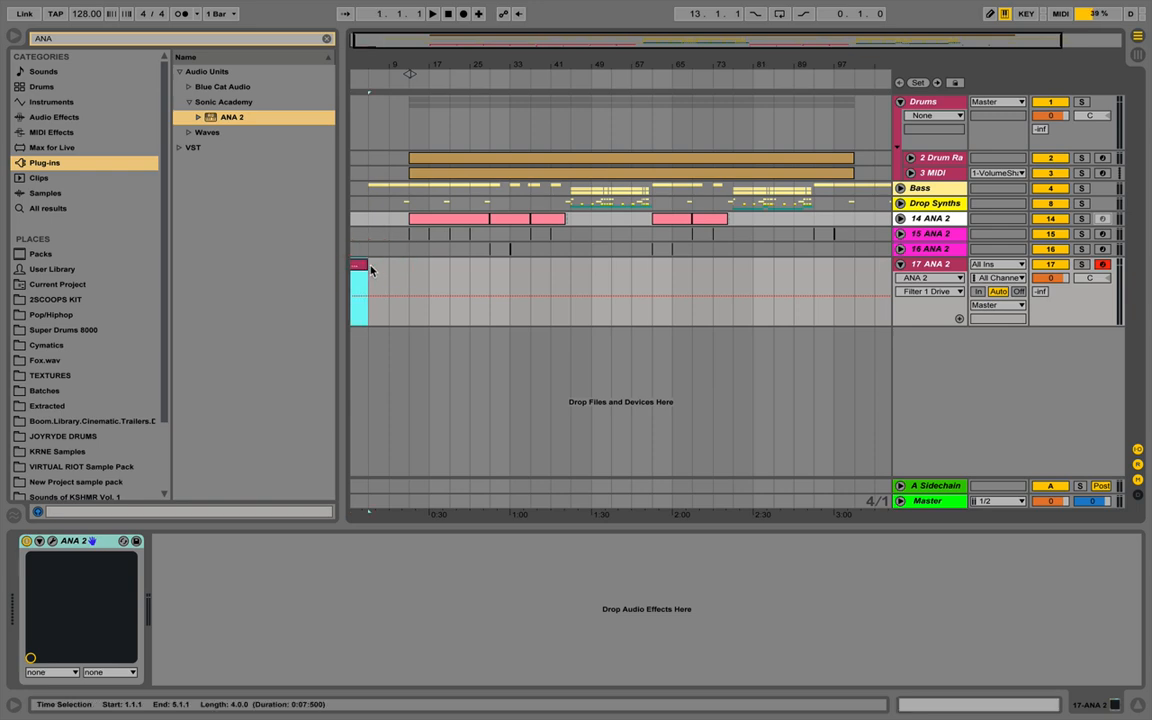
# Draw an F1 note about one bar long at the start of the new clip
pyautogui.doubleClick(358, 264)
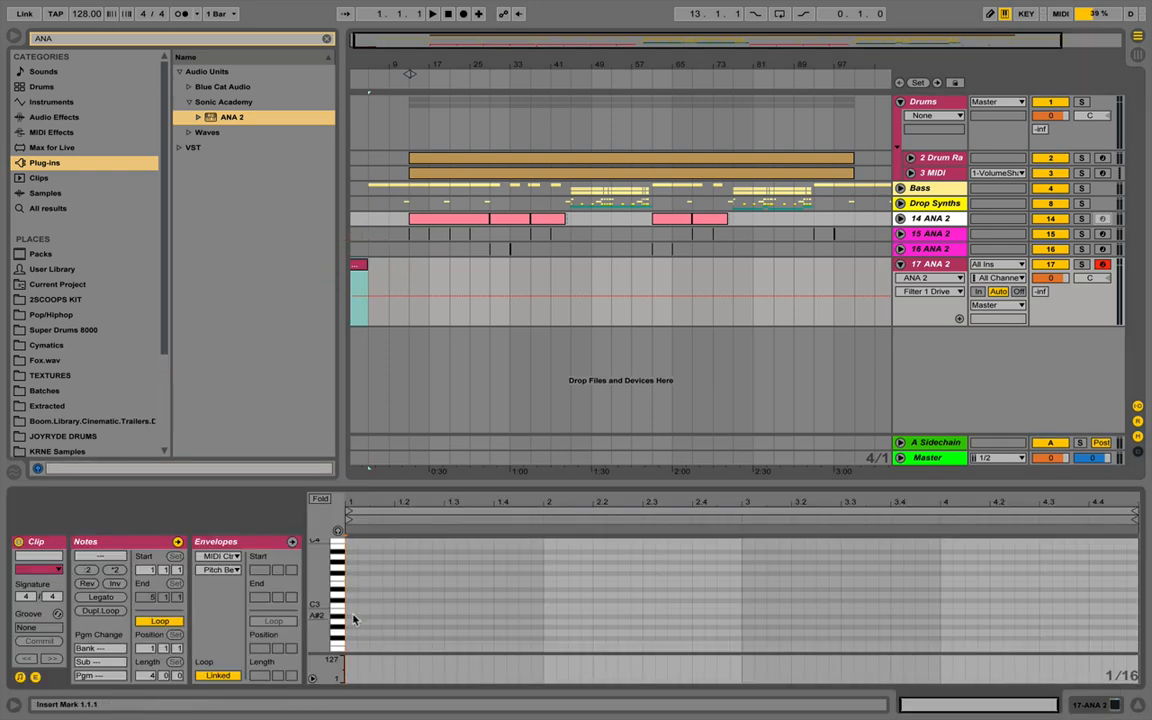
pyautogui.scroll(-3, 351, 583)
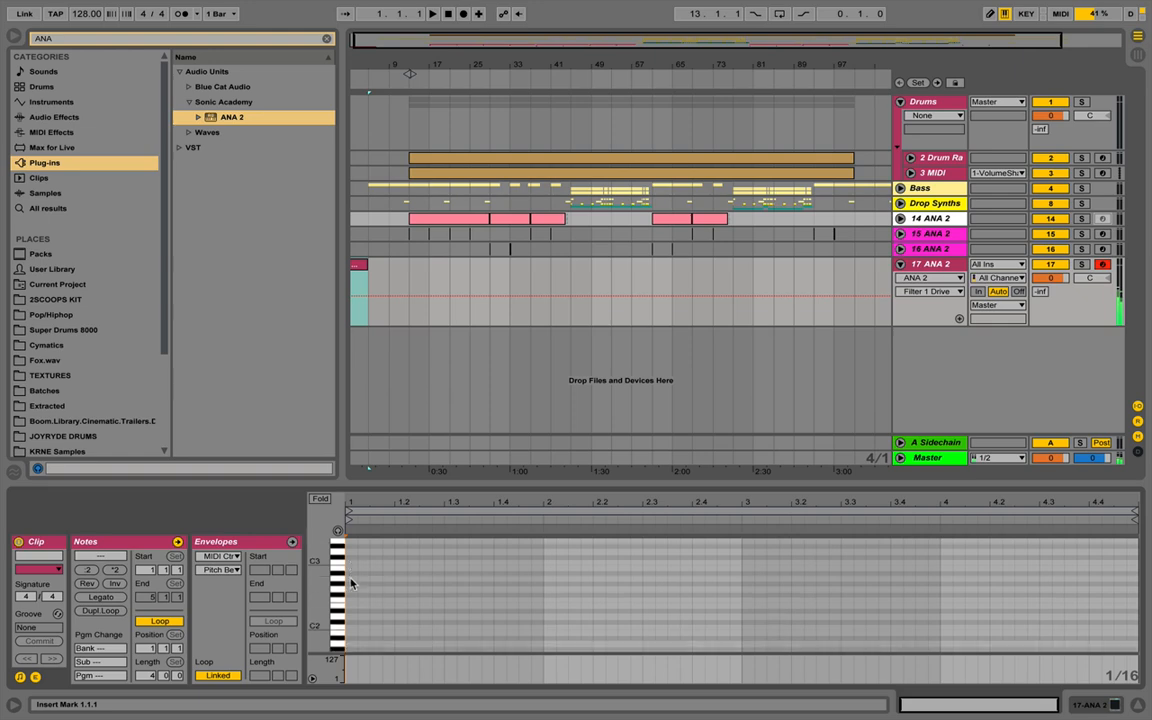
pyautogui.scroll(-2, 351, 583)
pyautogui.scroll(-2, 351, 561)
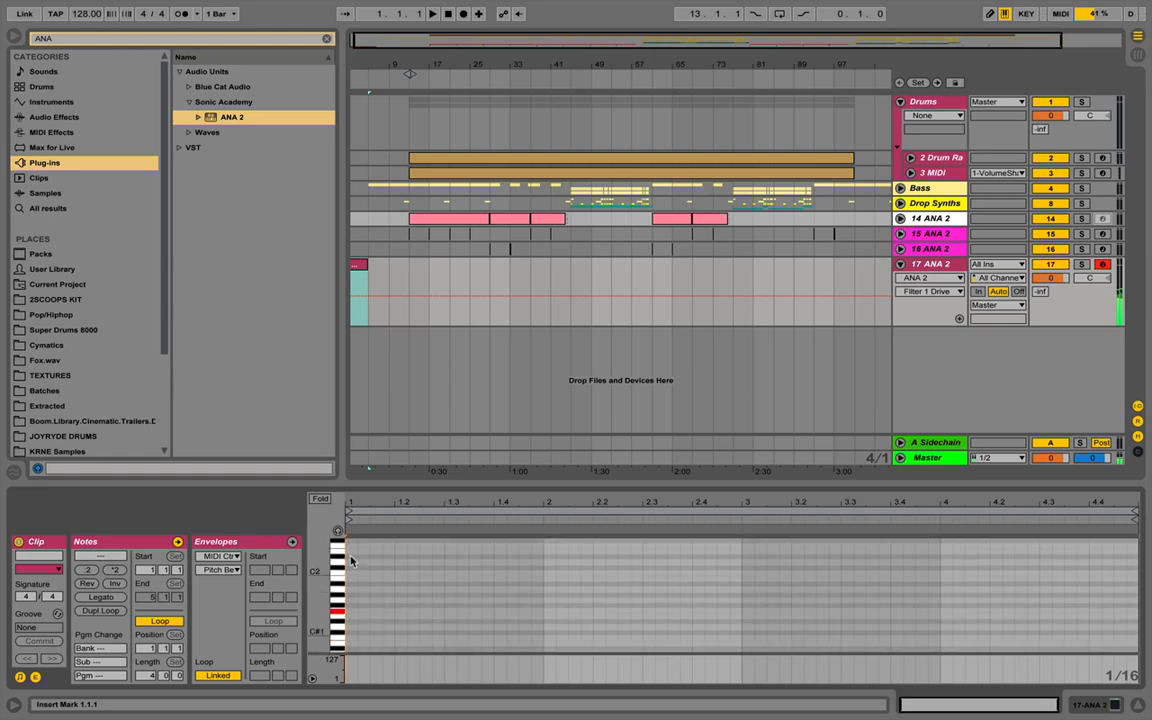
pyautogui.moveTo(348, 611); pyautogui.dragTo(550, 614)
# Play the clip and lengthen the F1 note to two bars, ending at bar 3
pyautogui.press('space')
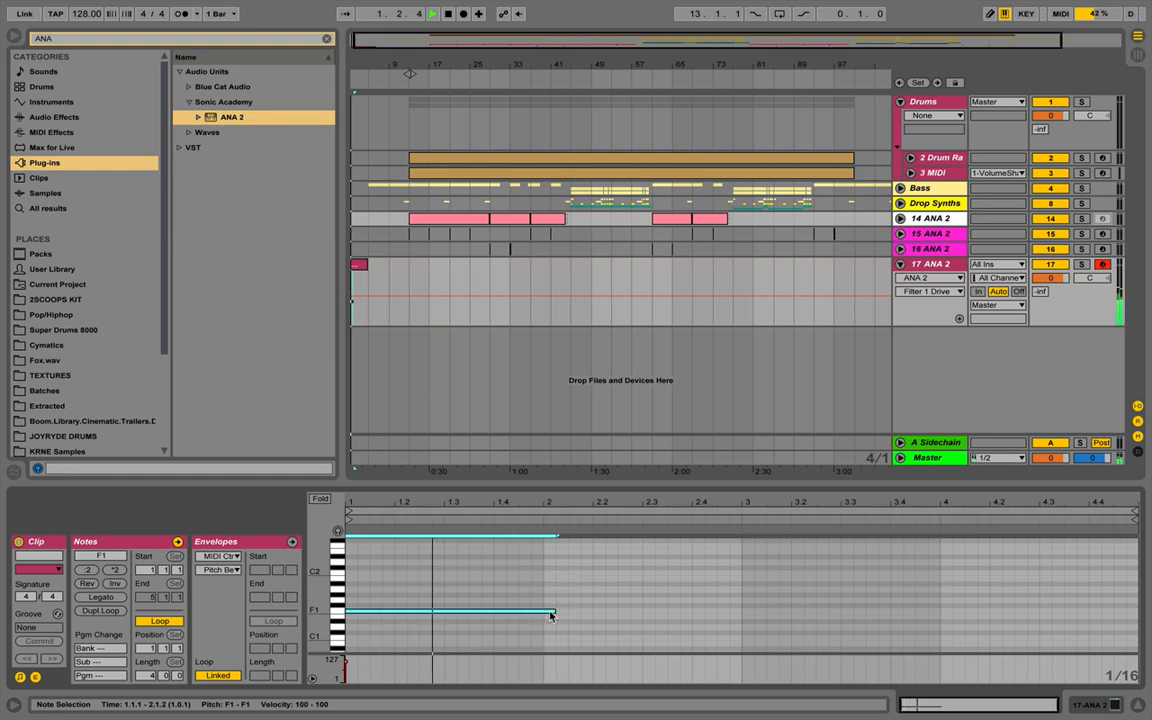
pyautogui.hotkey('shift', 'Right')
pyautogui.hotkey('shift', 'Right')
pyautogui.hotkey('shift', 'Right')
pyautogui.hotkey('shift', 'Right')
pyautogui.hotkey('shift', 'Right')
pyautogui.press('space')
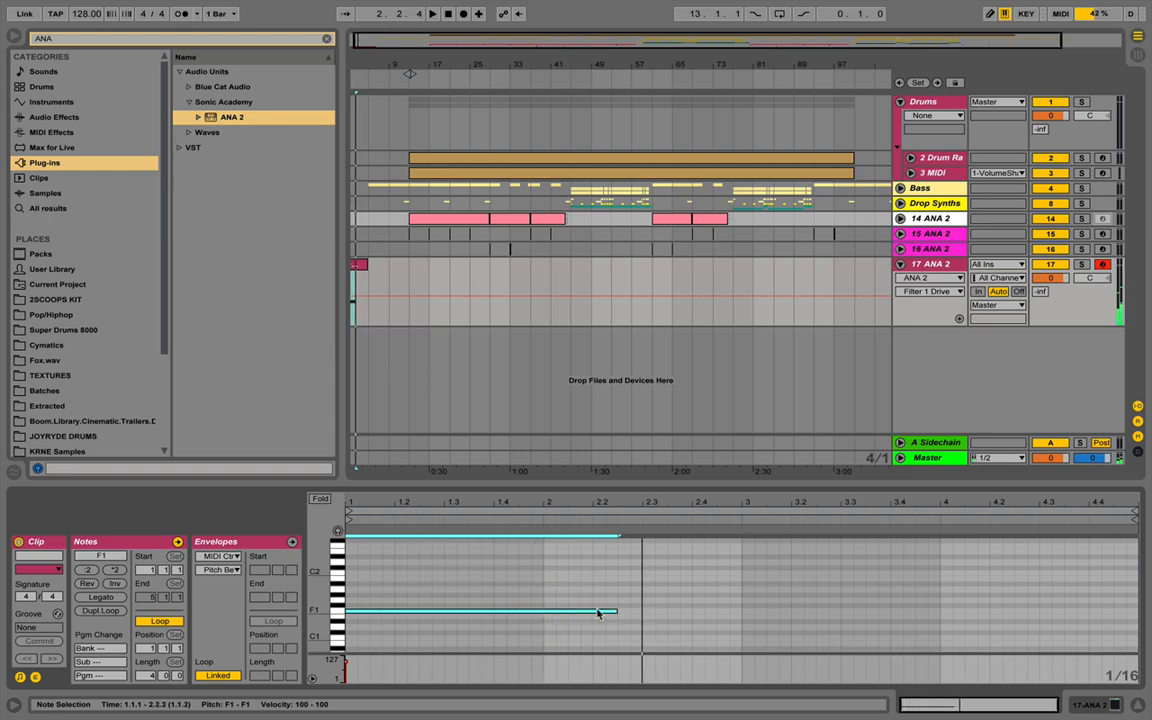
pyautogui.moveTo(617, 611); pyautogui.dragTo(740, 609)
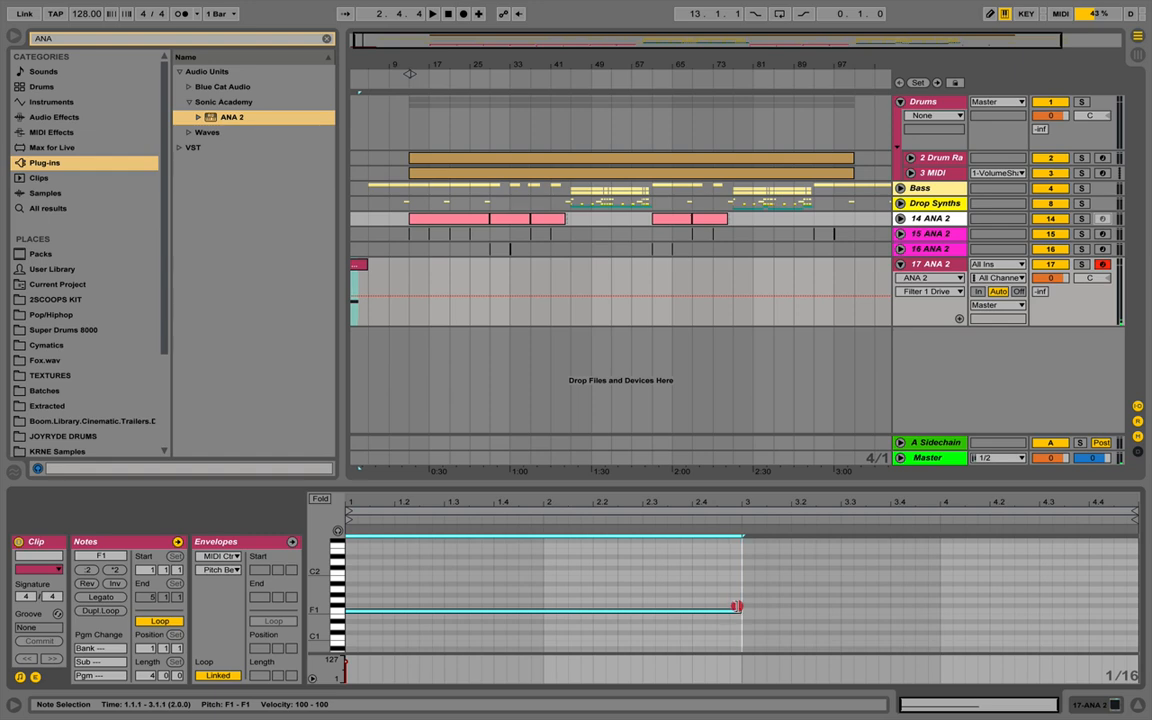
# Turn Sampler 4's loop end in ANA 2 down to almost its minimum, leaving the synth window closed
pyautogui.click(916, 266)
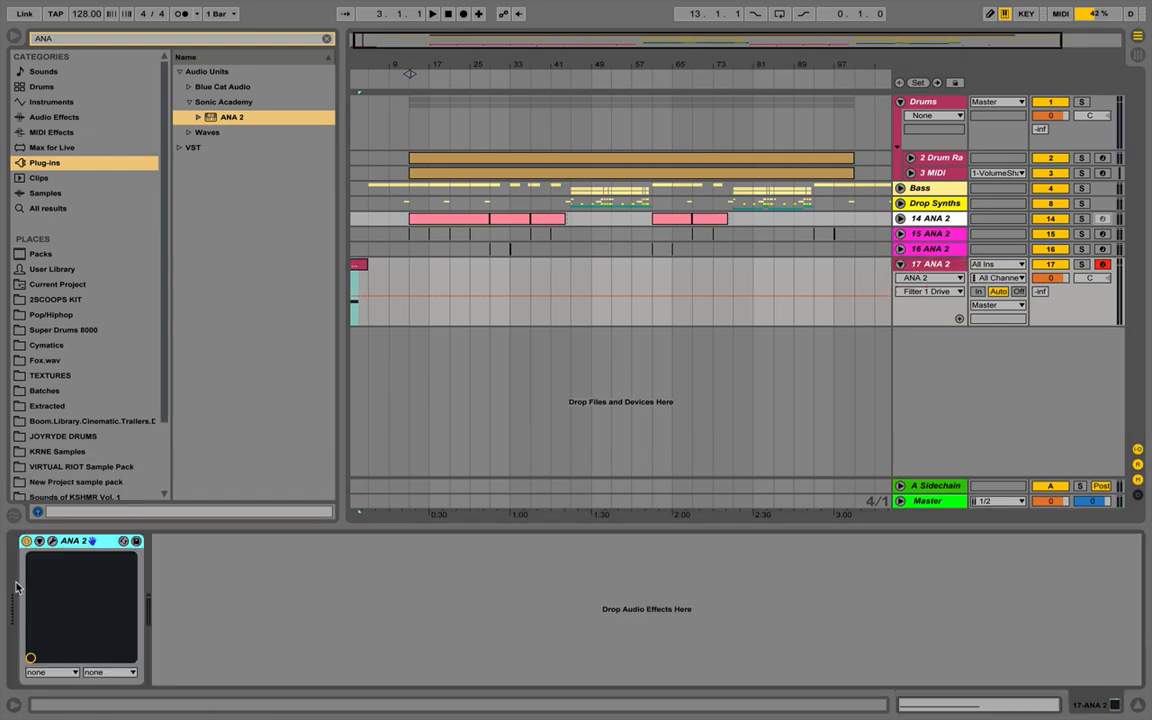
pyautogui.click(52, 541)
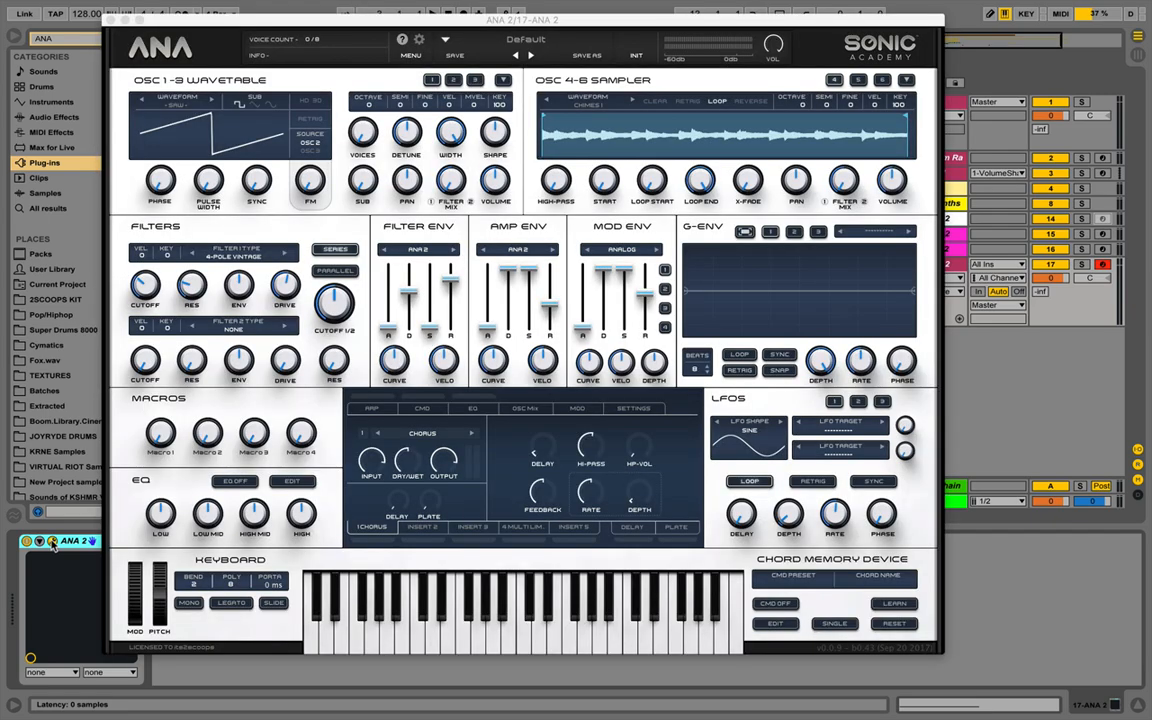
pyautogui.moveTo(700, 180); pyautogui.dragTo(650, 362)
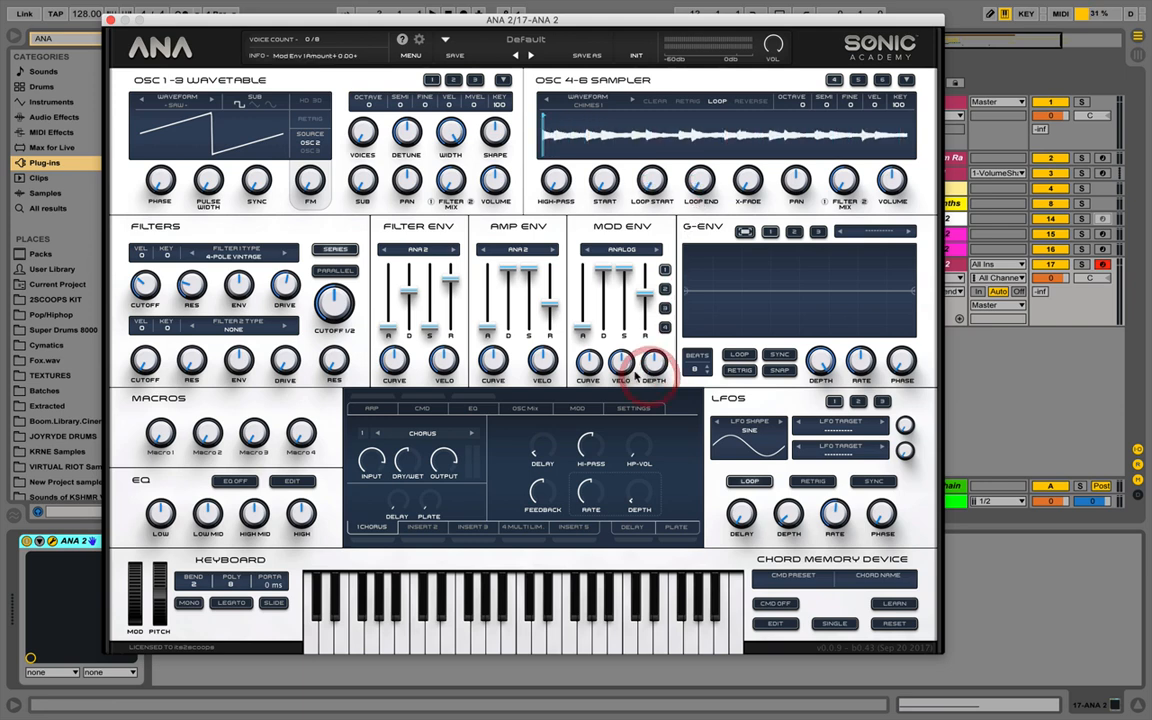
pyautogui.click(109, 20)
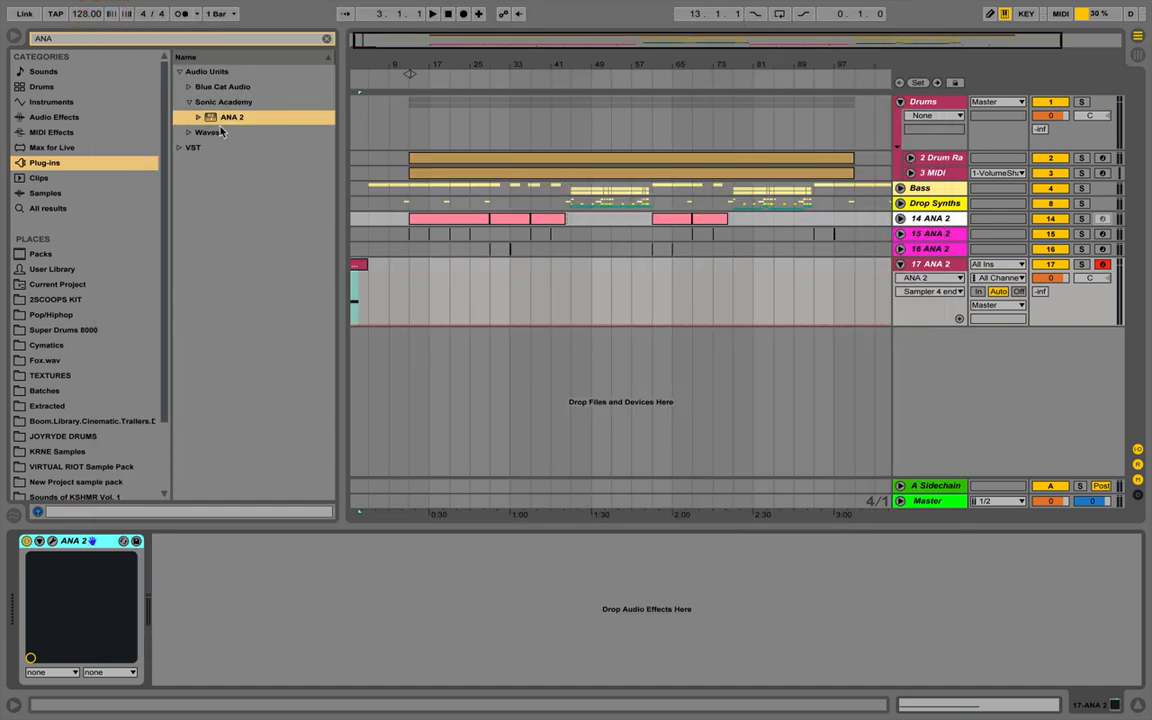
# Draw a rising Sampler 4 end automation ramp in bar 1, reaching about 0.39 near beat 1.3, and play it back
pyautogui.moveTo(361, 70); pyautogui.dragTo(361, 160)
pyautogui.hscroll(-3, 381, 285)
pyautogui.click(379, 264)
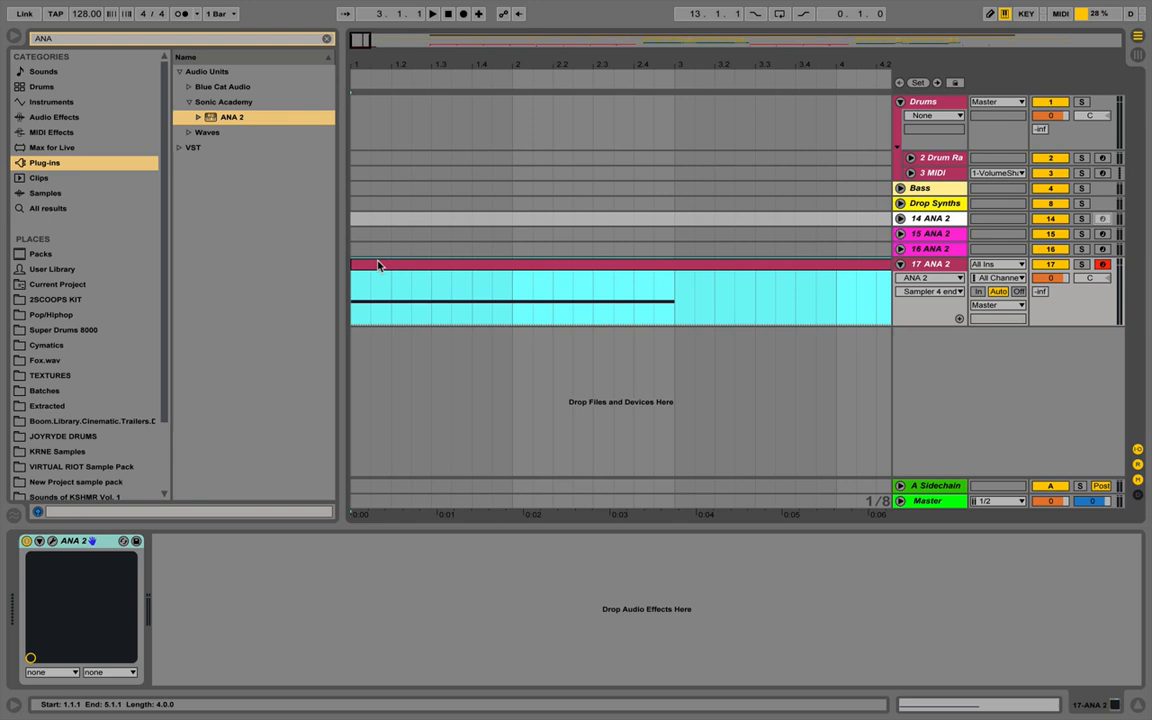
pyautogui.click(352, 325)
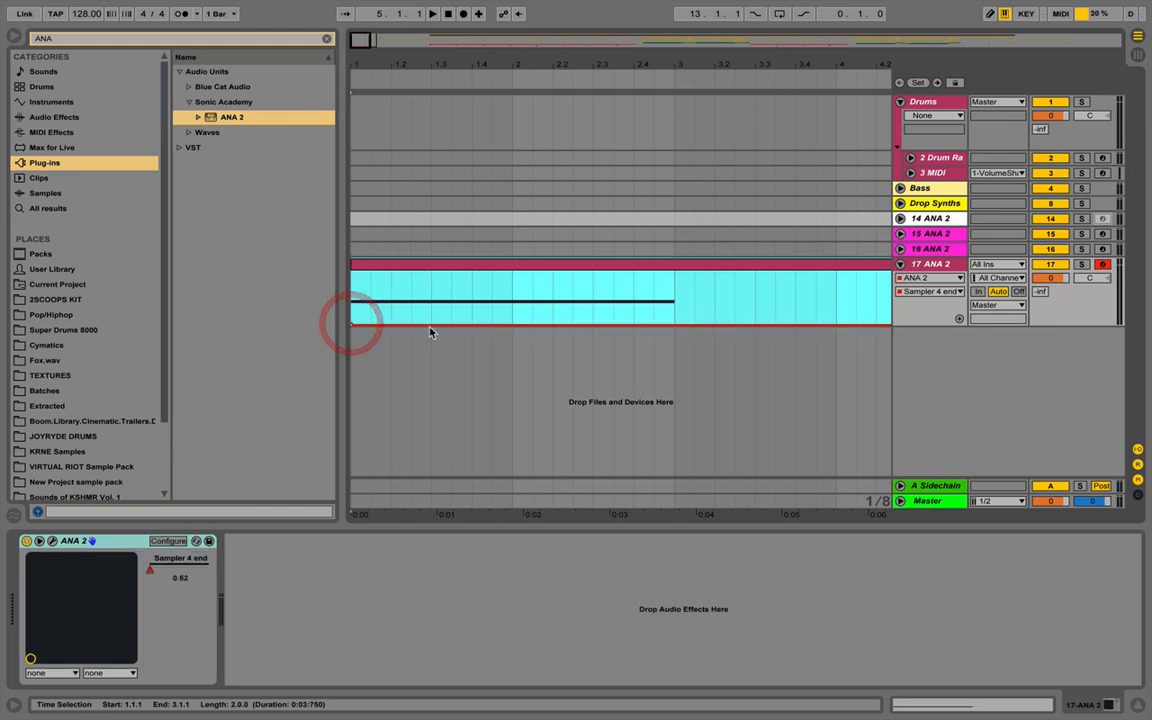
pyautogui.moveTo(428, 324); pyautogui.dragTo(443, 303)
pyautogui.press('space')
pyautogui.press('space')
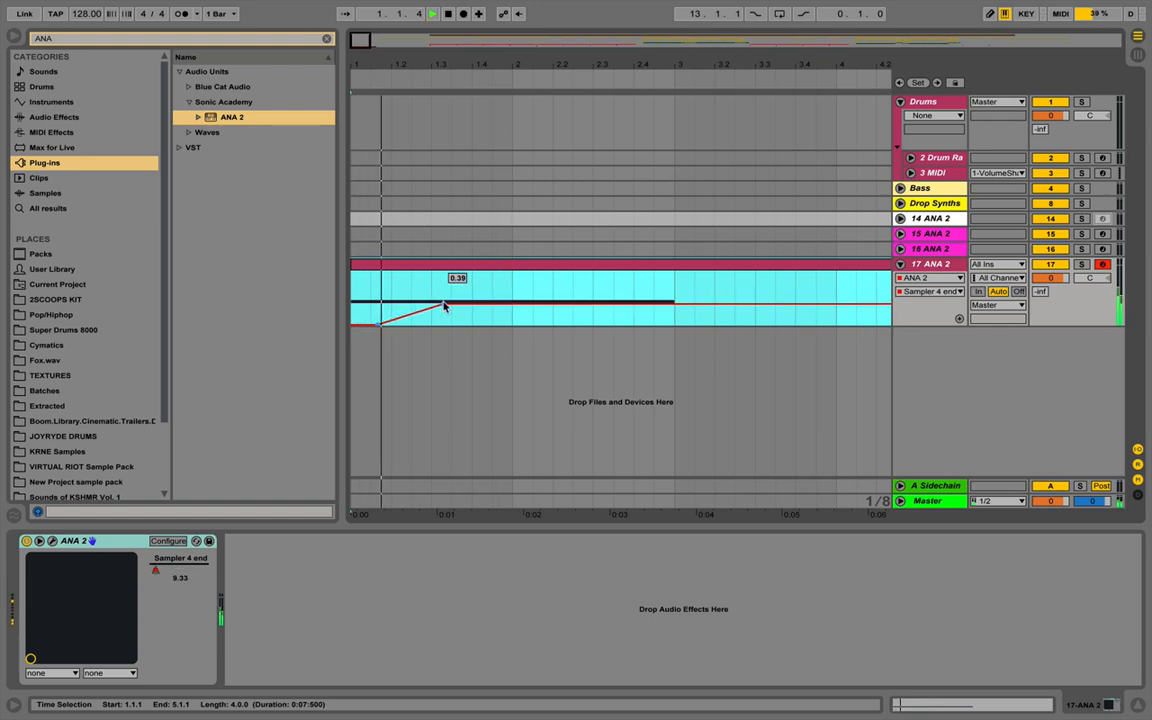
# Undo the last ramp edit and reshape the Sampler 4 end automation into a low ramp from the clip start to just past beat 1.3, playing it back
pyautogui.press('super+z')
pyautogui.click(455, 318)
pyautogui.click(388, 265)
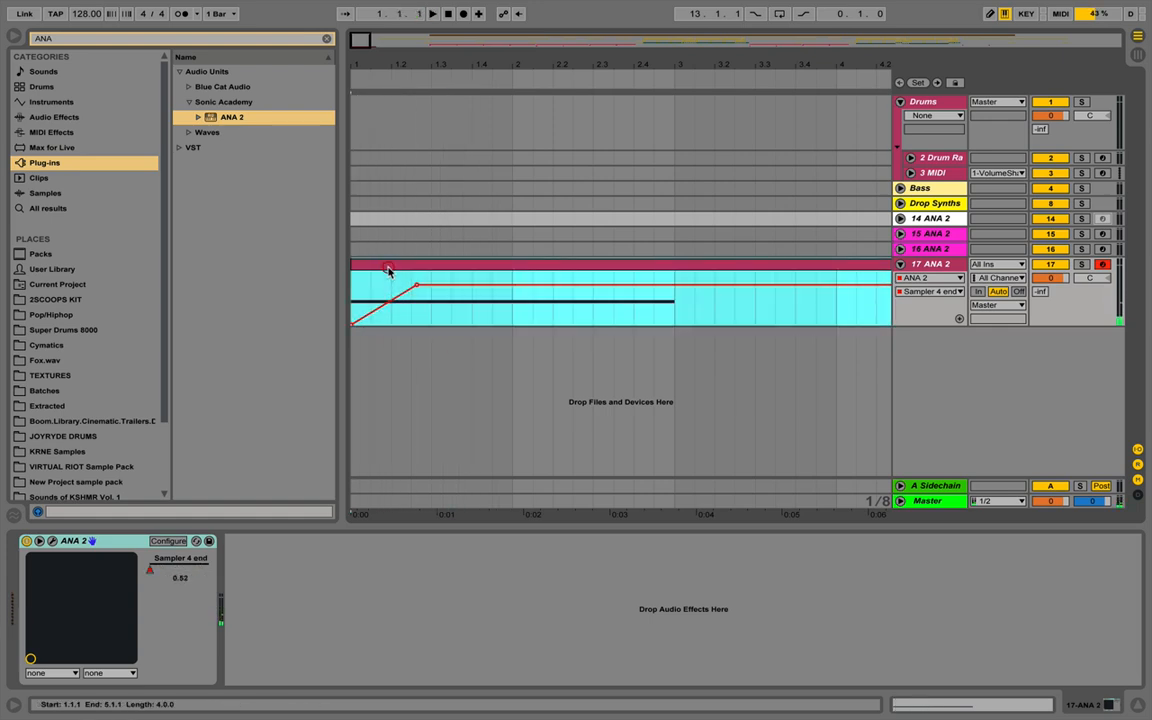
pyautogui.moveTo(428, 298); pyautogui.dragTo(432, 313)
pyautogui.click(432, 375)
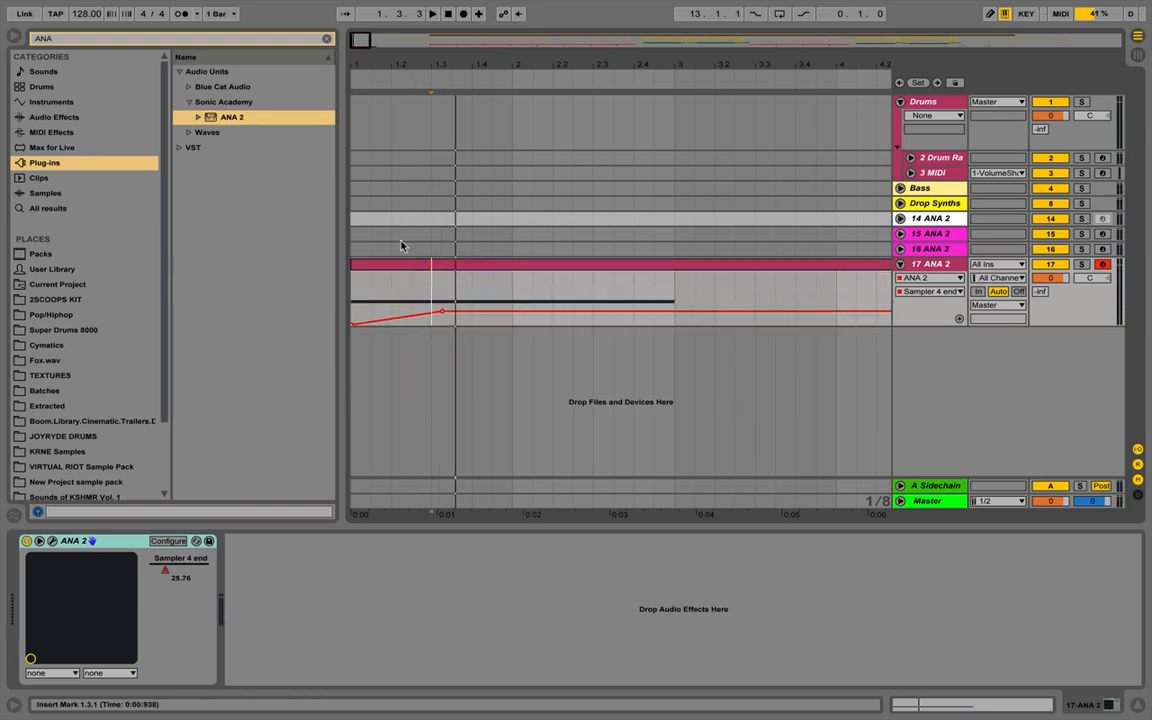
pyautogui.click(404, 263)
pyautogui.press('space')
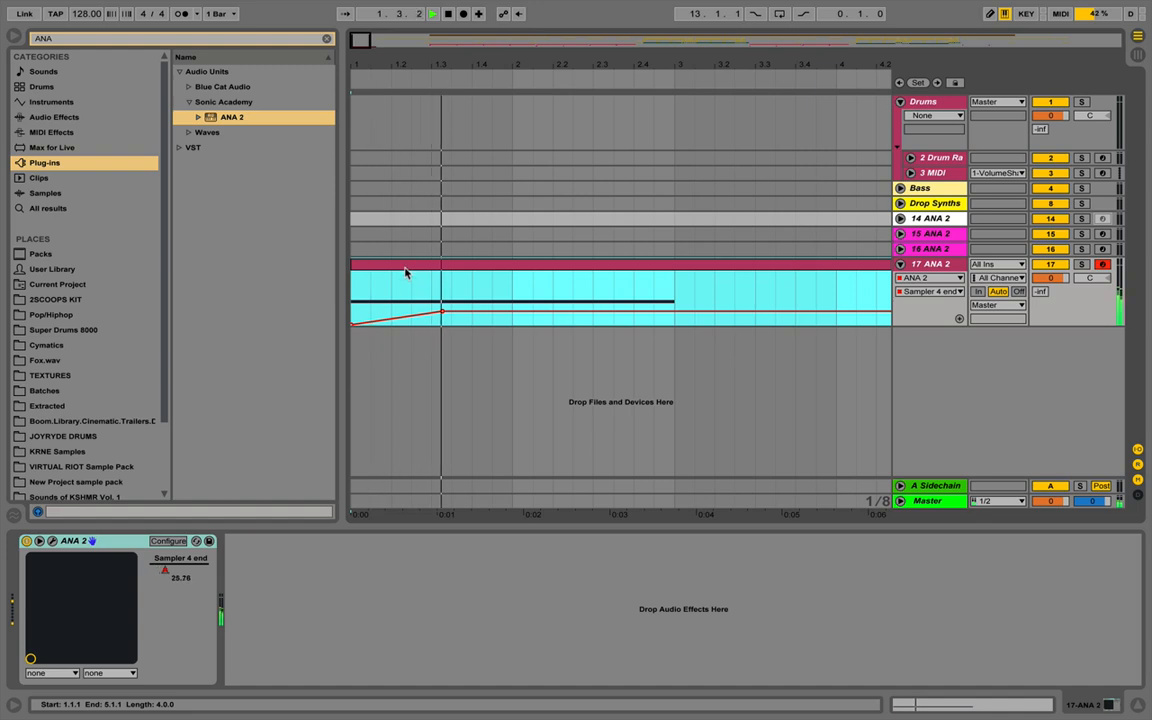
pyautogui.press('space')
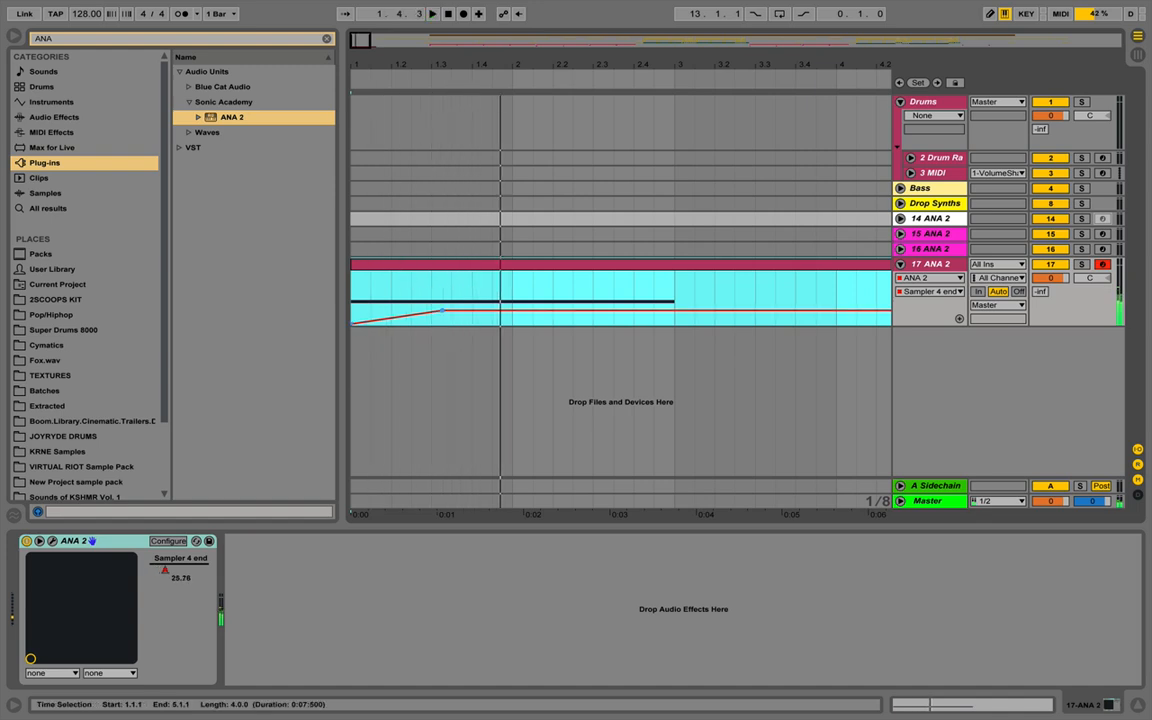
# Move the Sampler 4 end ramp's upper breakpoint earlier, to about beat 1.3 at 0.26, and play the clip from its start
pyautogui.click(449, 339)
pyautogui.moveTo(443, 314); pyautogui.dragTo(428, 312)
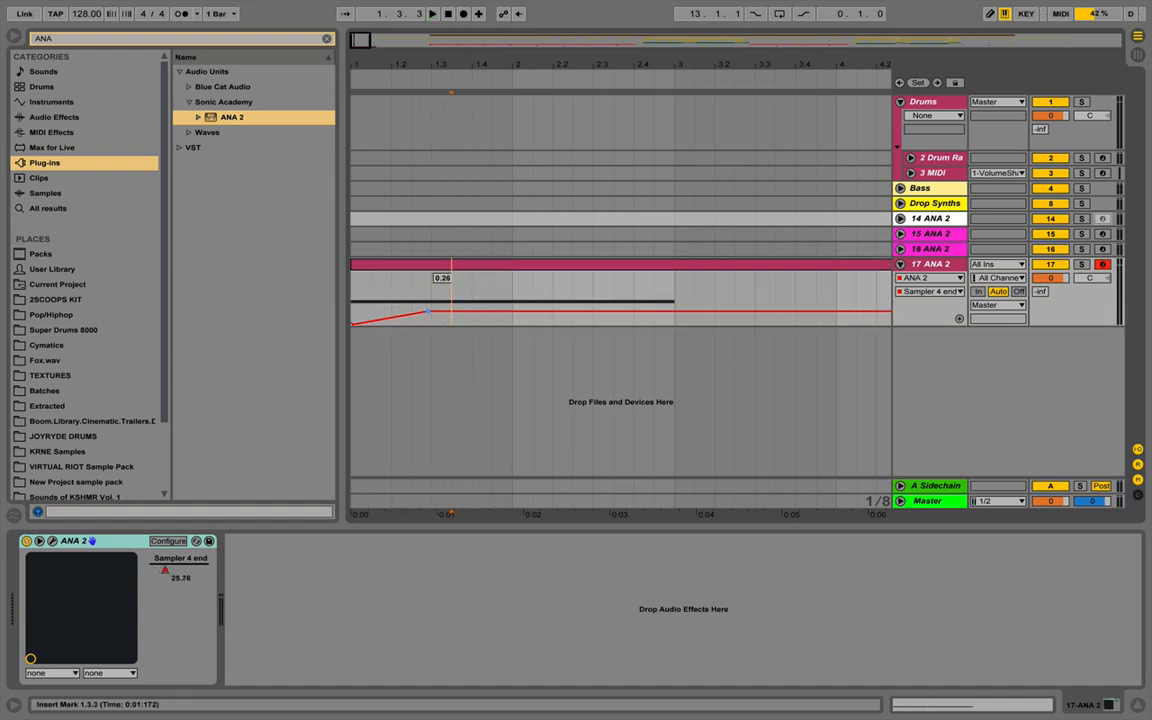
pyautogui.click(413, 265)
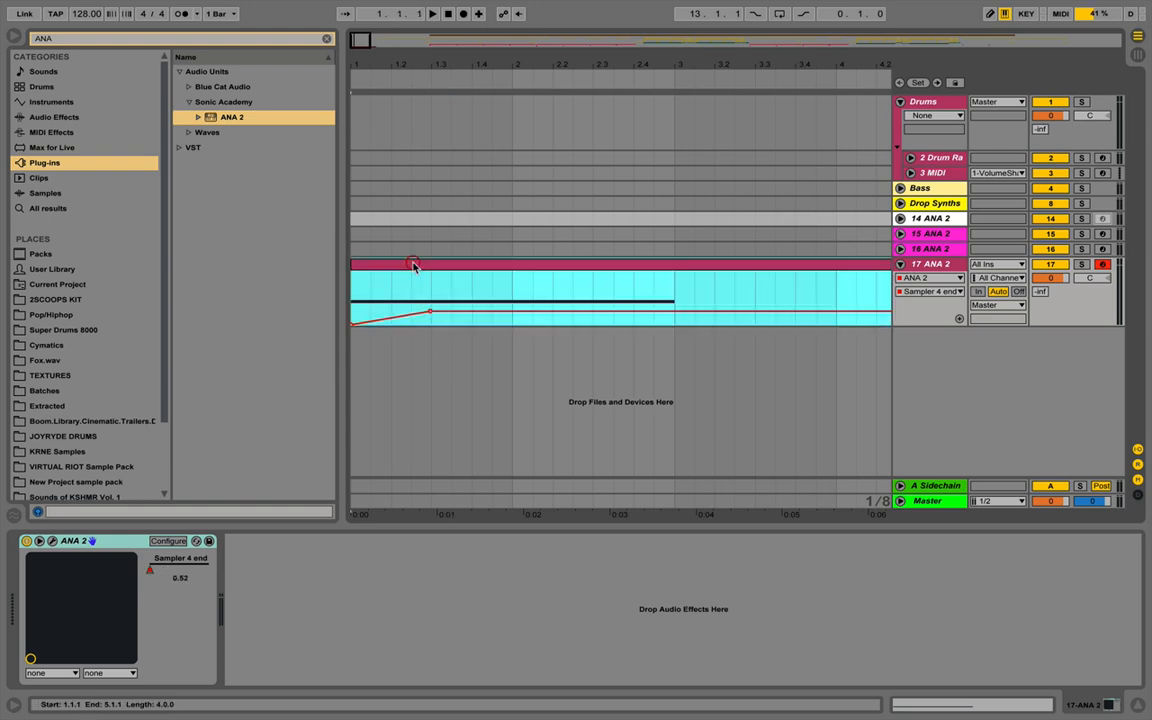
pyautogui.press('space')
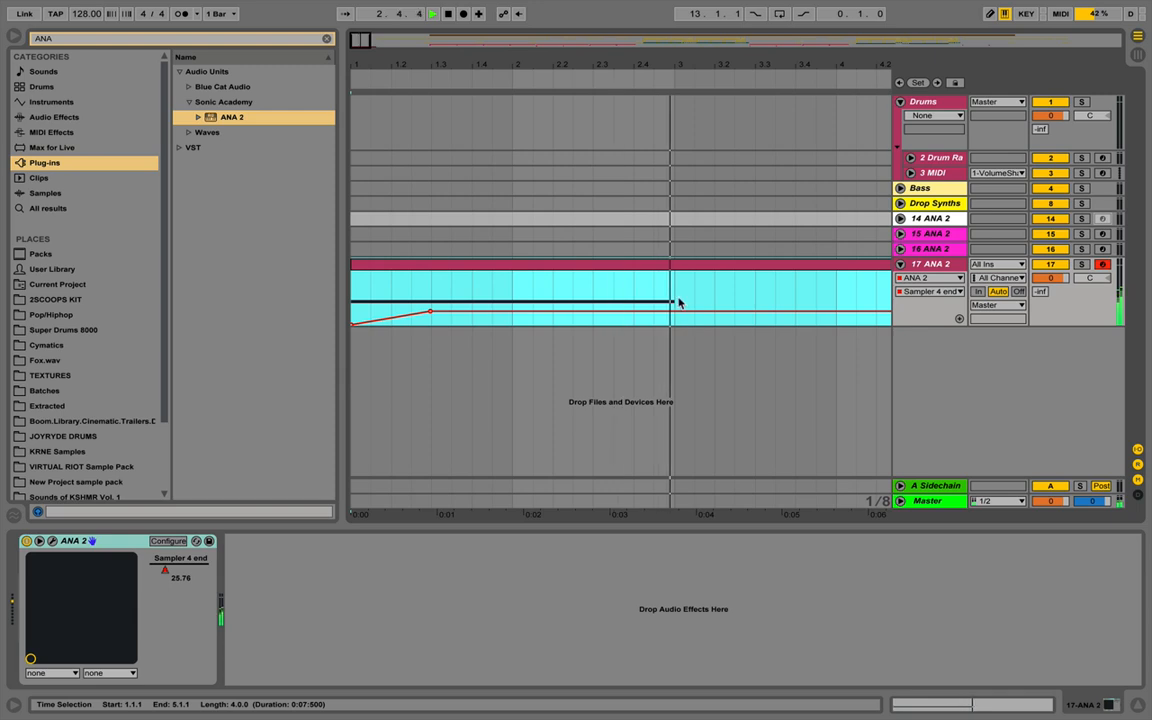
pyautogui.press('space')
# Duplicate bars 1–2 of the ANA 2 clip, including its Sampler 4 end automation, onto bars 3–4
pyautogui.moveTo(679, 303); pyautogui.dragTo(346, 270)
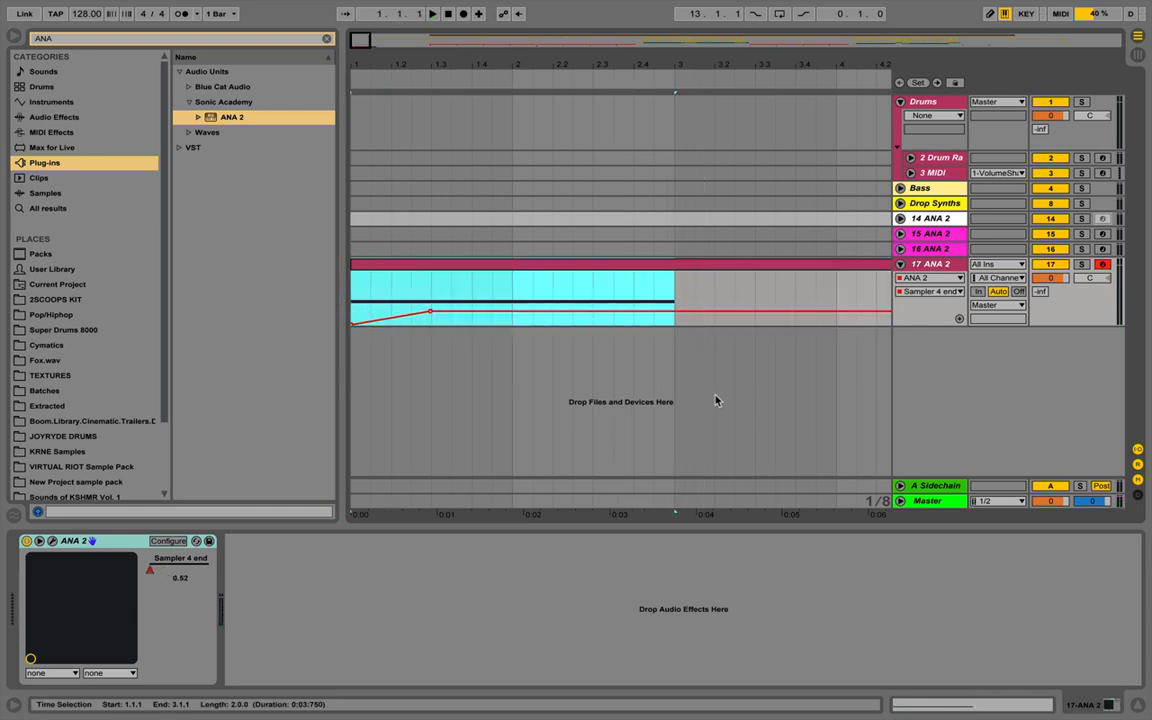
pyautogui.hotkey('ctrl', 'd')
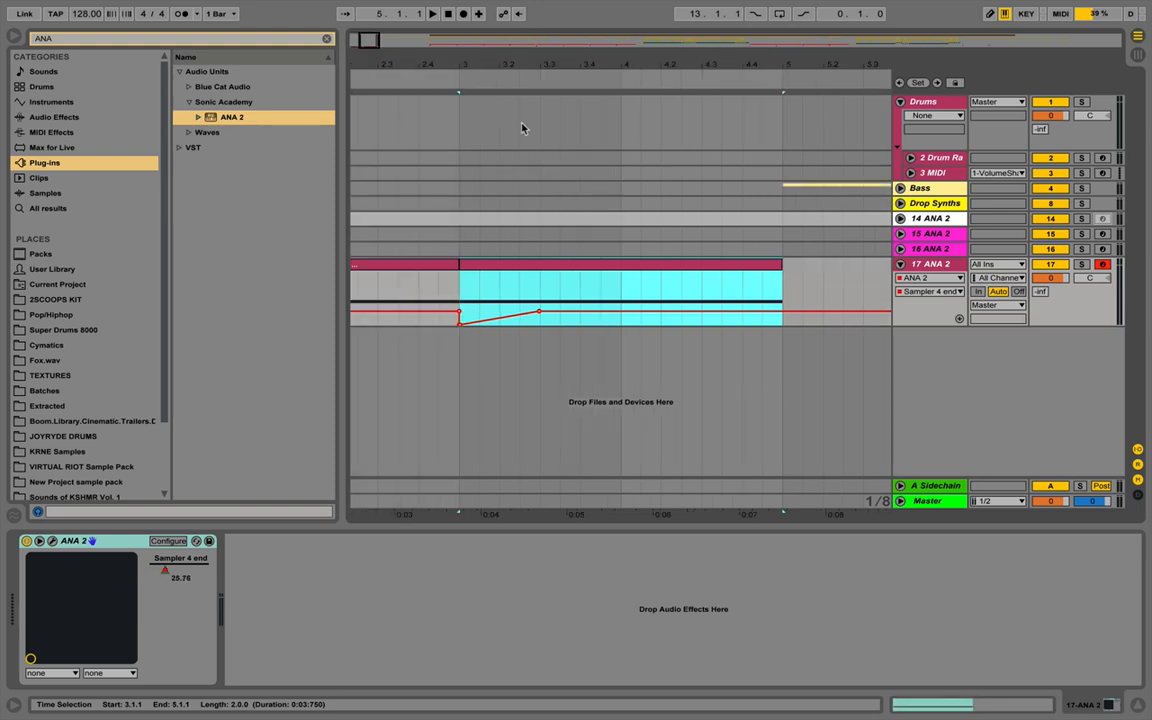
pyautogui.moveTo(479, 62); pyautogui.dragTo(428, 58)
# Play the duplicated sections from bar 1 with the metronome switched on
pyautogui.click(411, 263)
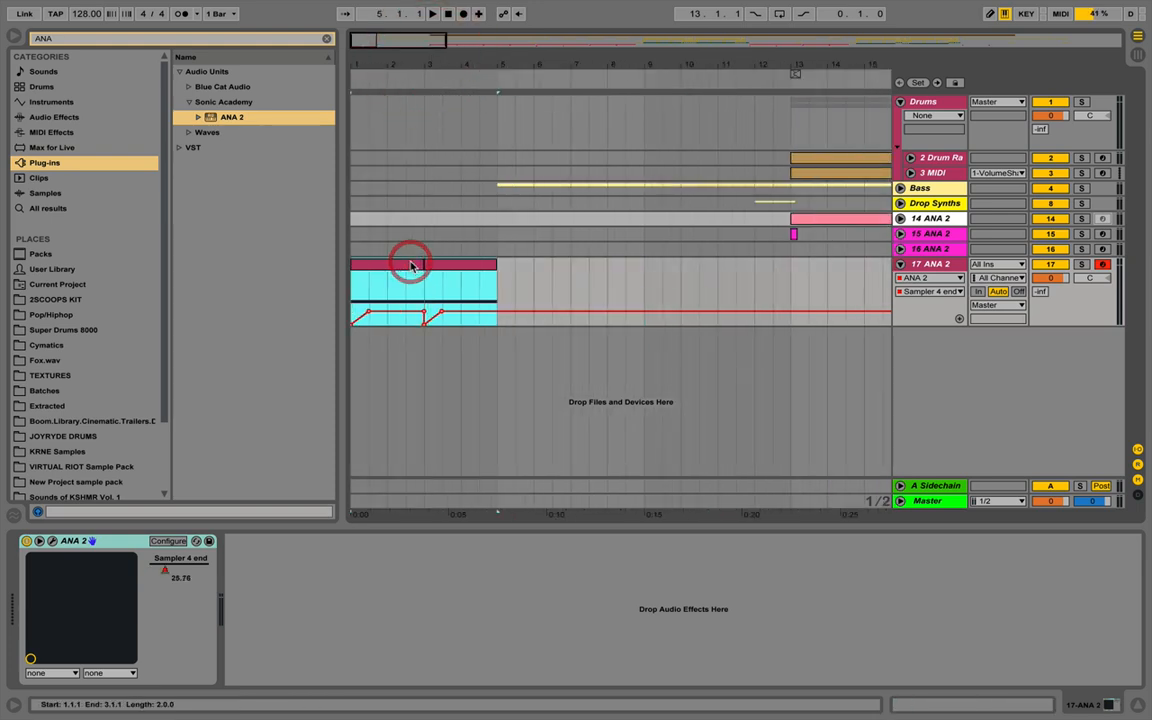
pyautogui.press('space')
pyautogui.click(178, 14)
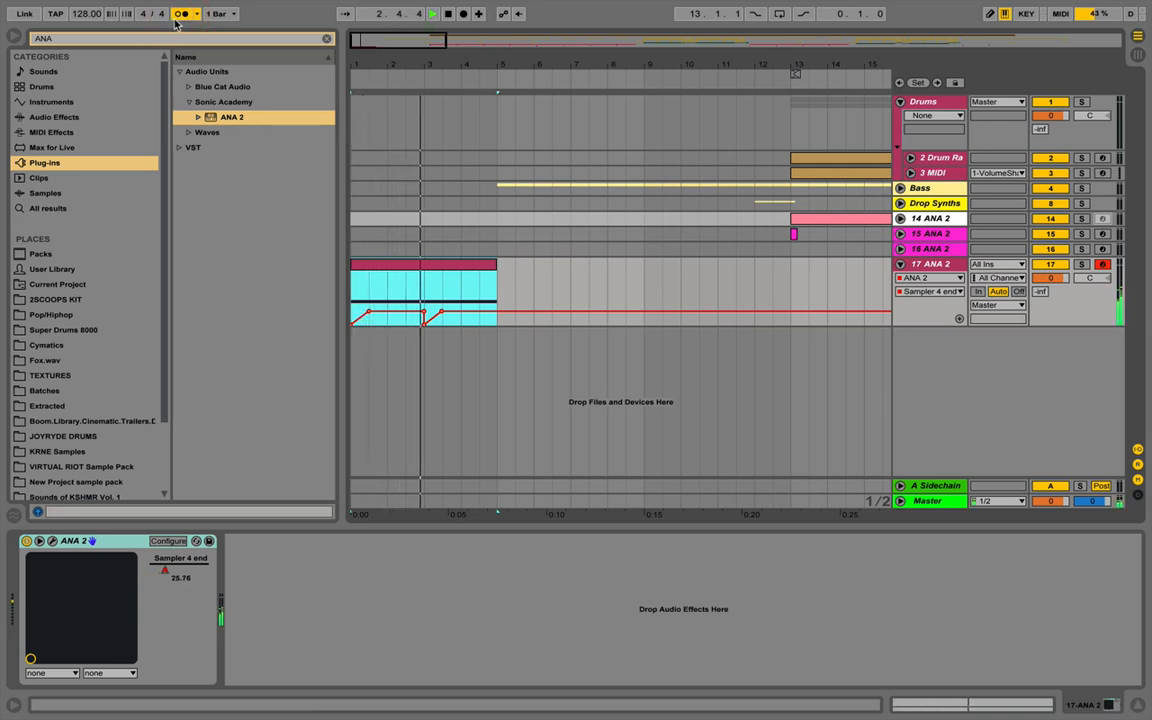
pyautogui.press('space')
# Remove the Sampler 4 end breakpoint at beat 1.3 so the first ramp spans bars 1–2, and play it back
pyautogui.click(372, 287)
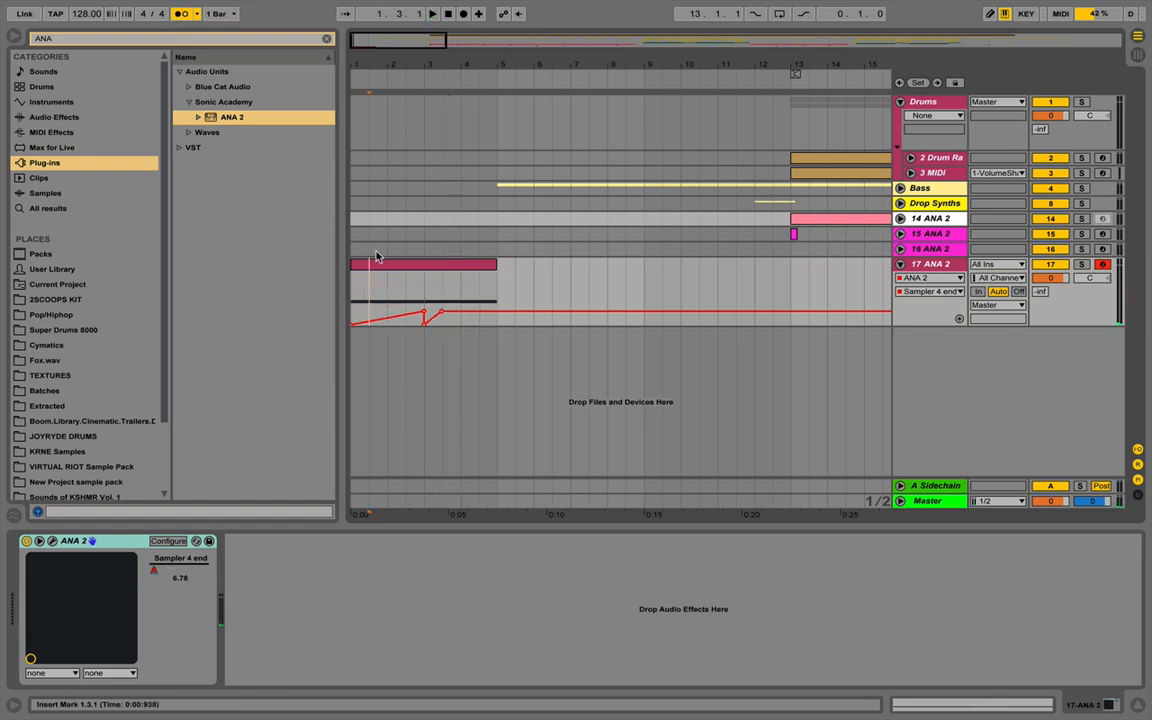
pyautogui.click(373, 265)
pyautogui.press('space')
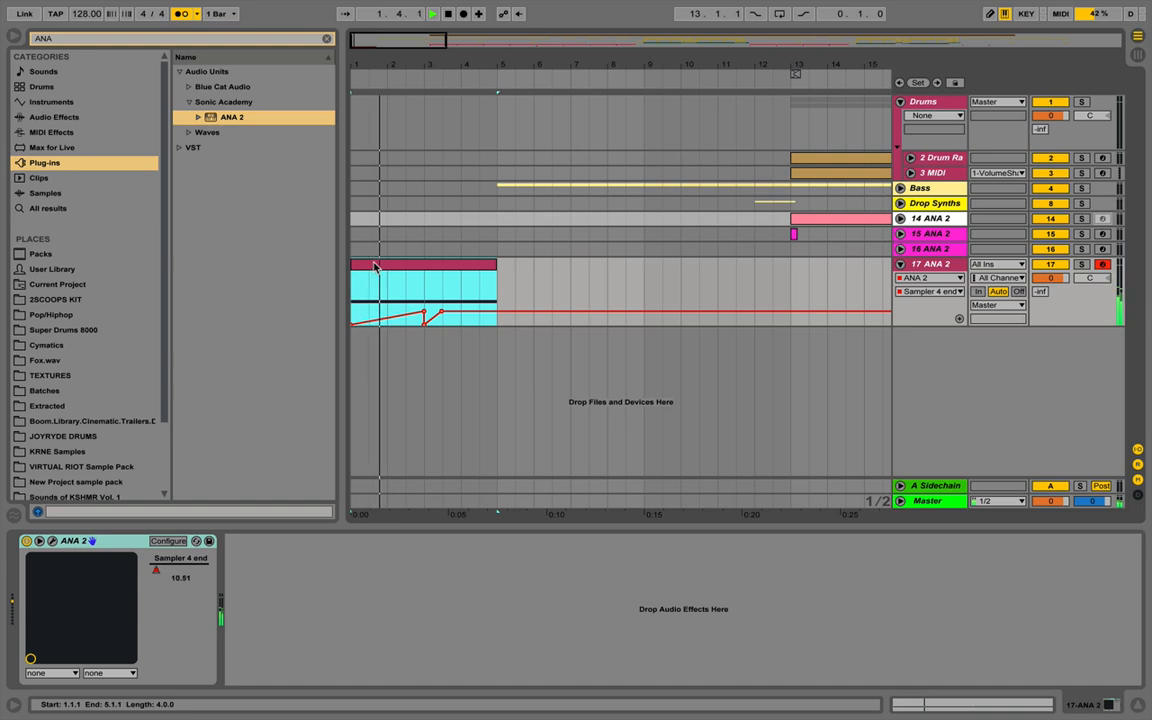
pyautogui.press('space')
# Bend the two-bar Sampler 4 end ramp into a fast-rising curve that flattens toward bar 3, and play it back
pyautogui.click(388, 320)
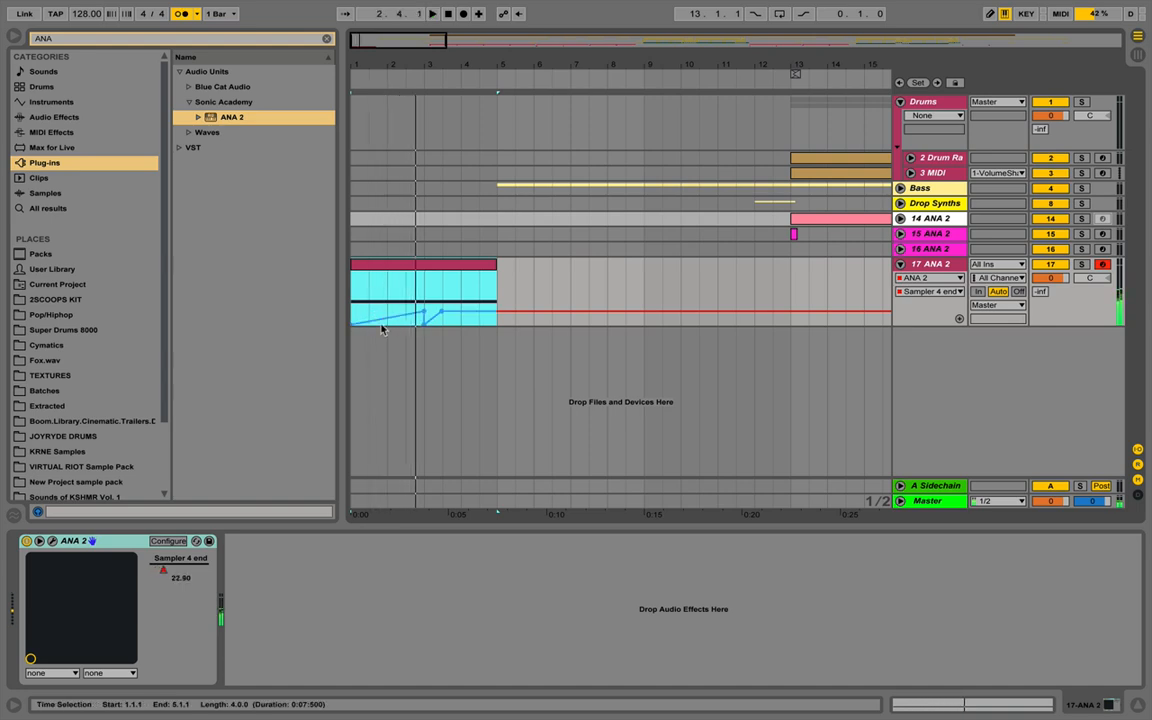
pyautogui.moveTo(389, 322); pyautogui.dragTo(388, 303)
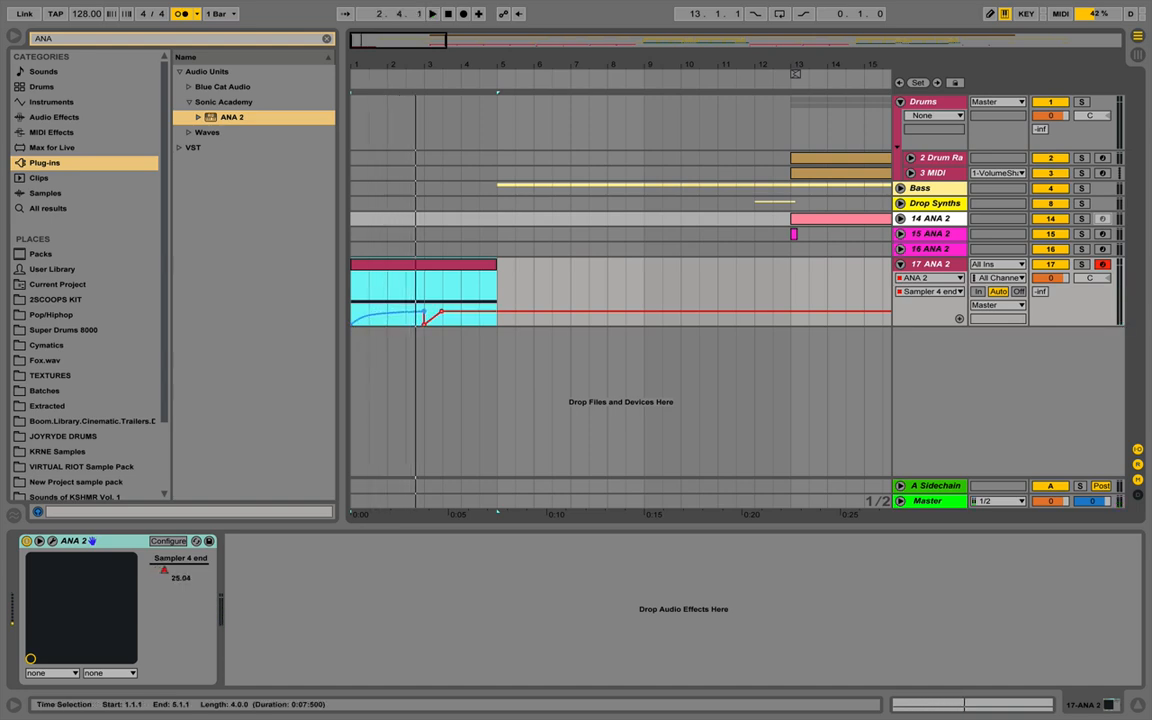
pyautogui.click(363, 266)
pyautogui.press('space')
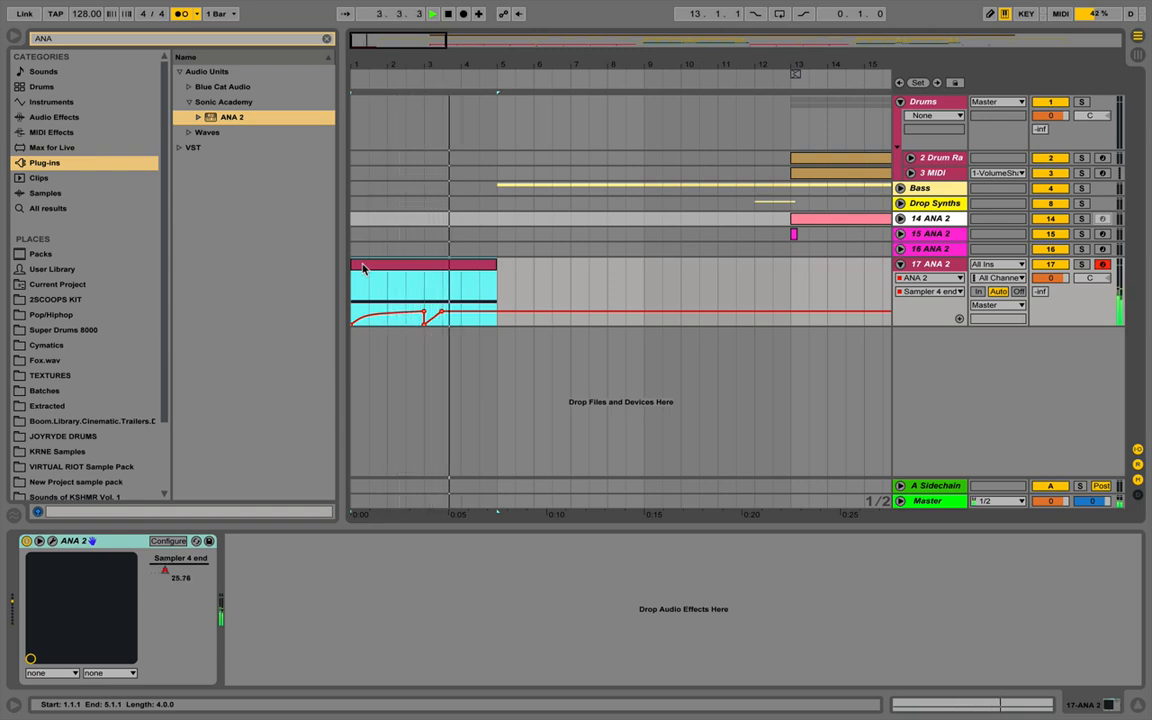
pyautogui.press('space')
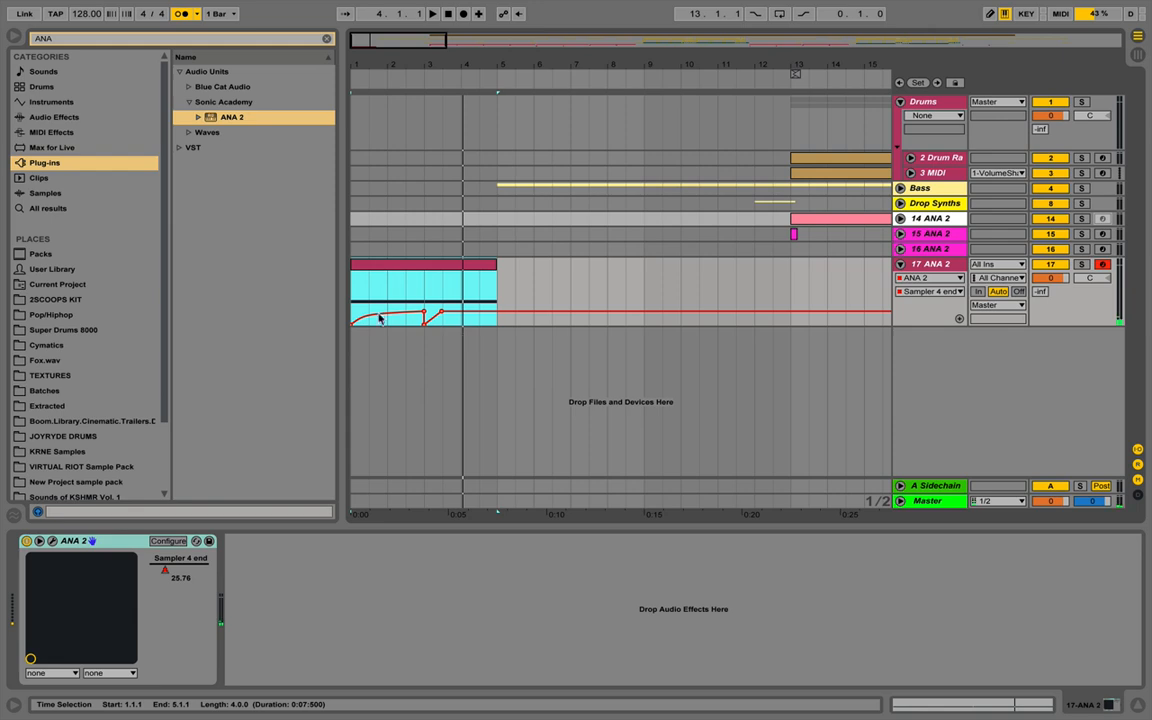
# Raise the end of the first Sampler 4 end curve at bar 3, soften its bend, and play it back
pyautogui.click(440, 285)
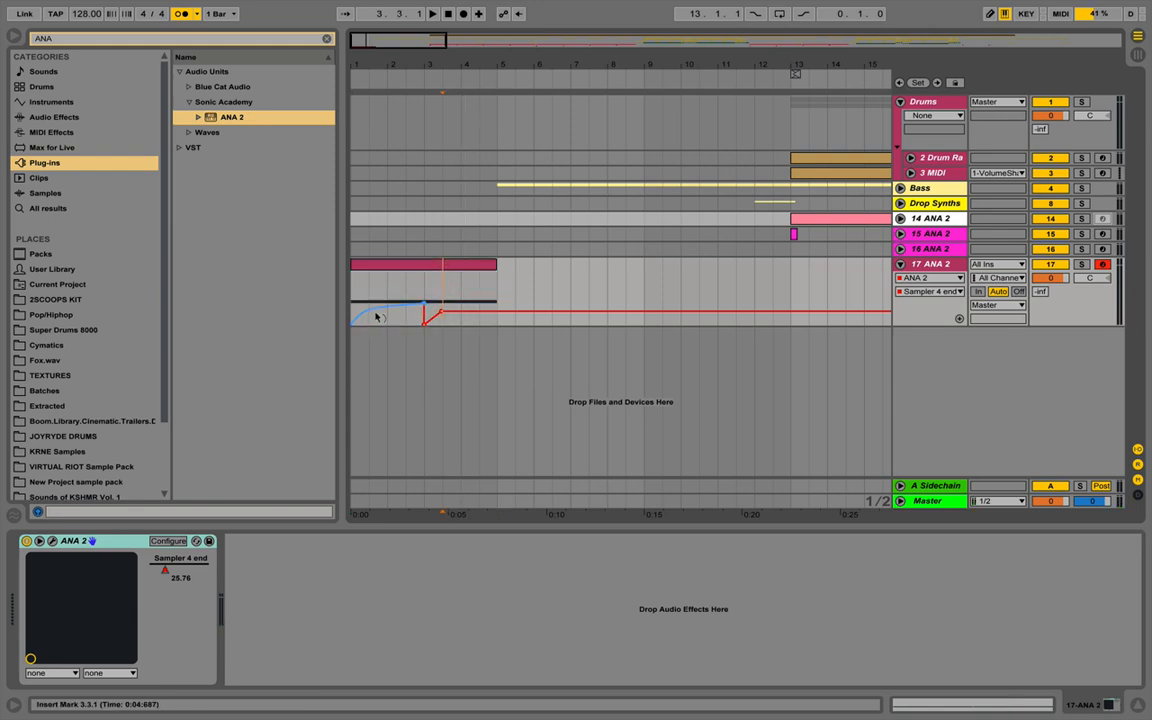
pyautogui.click(376, 268)
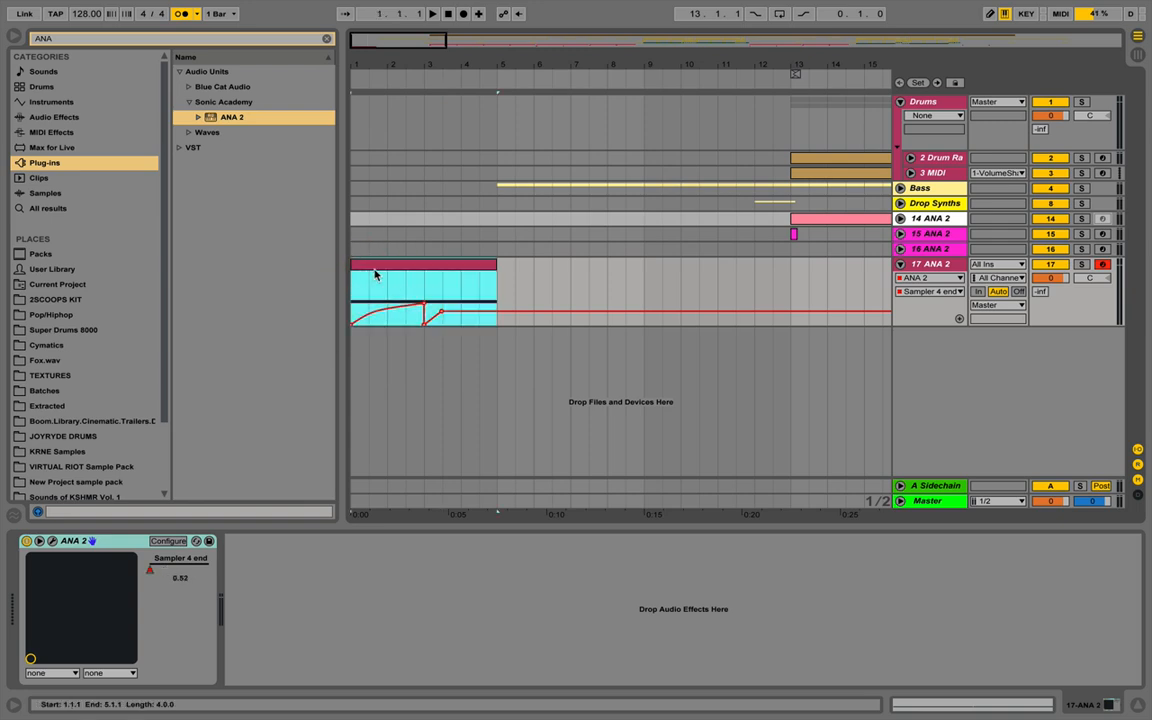
pyautogui.press('space')
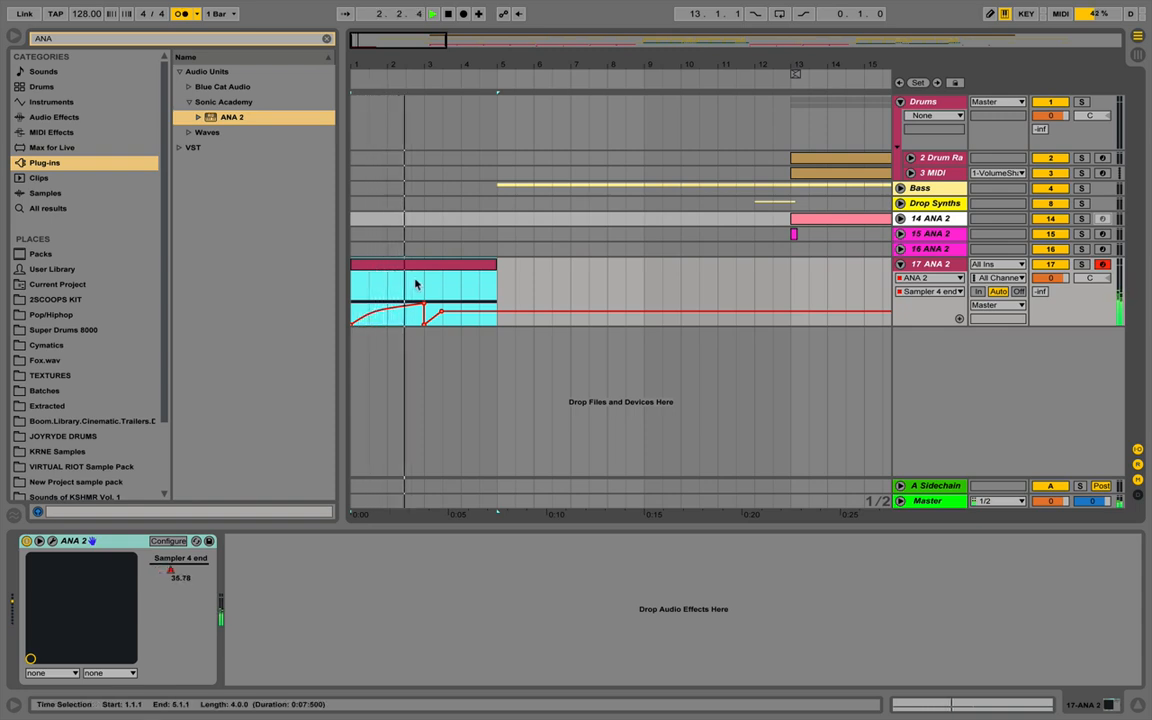
pyautogui.press('space')
# Duplicate the curved two-bar section over bars 3–4 and consolidate both sections into one four-bar clip
pyautogui.moveTo(422, 286); pyautogui.dragTo(327, 282)
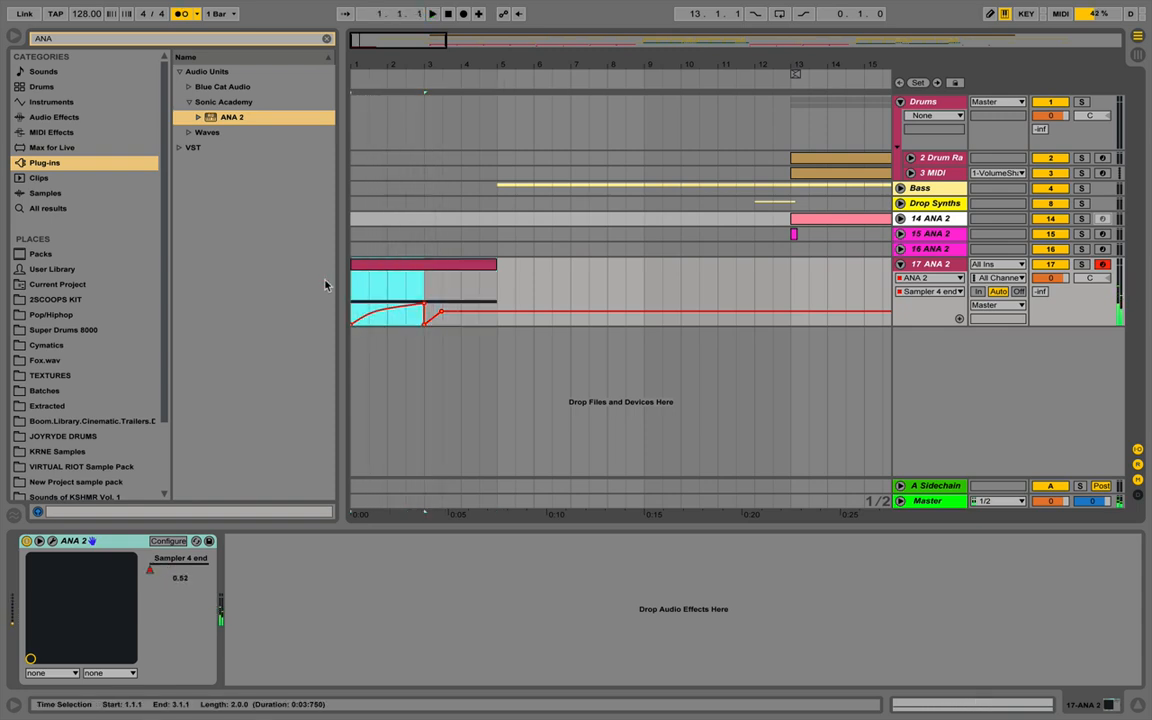
pyautogui.press('super+d')
pyautogui.keyDown('shift'); pyautogui.click(396, 266); pyautogui.keyUp('shift')
pyautogui.press('super+j')
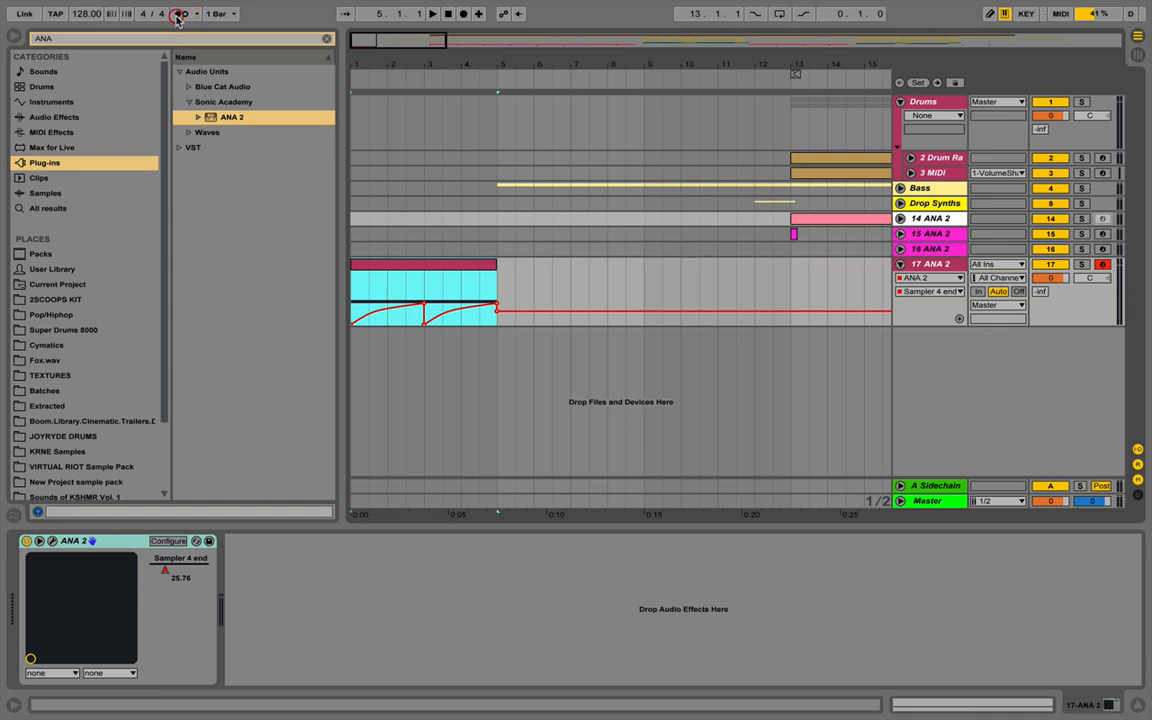
pyautogui.click(899, 264)
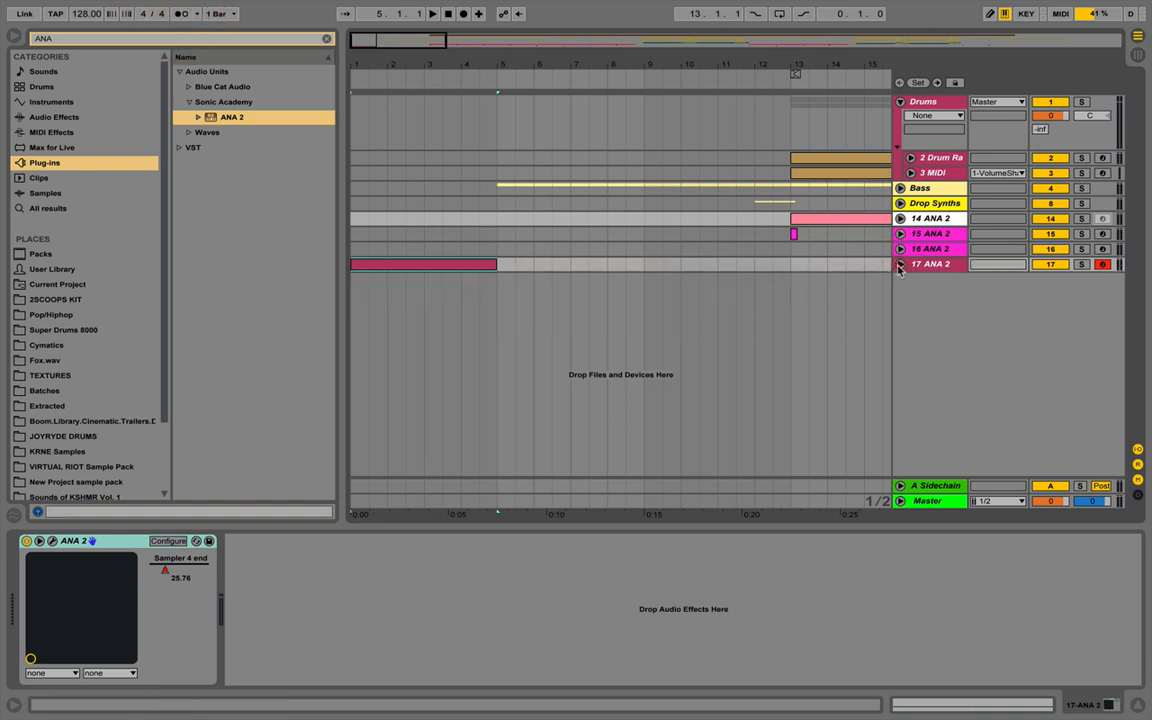
pyautogui.click(899, 264)
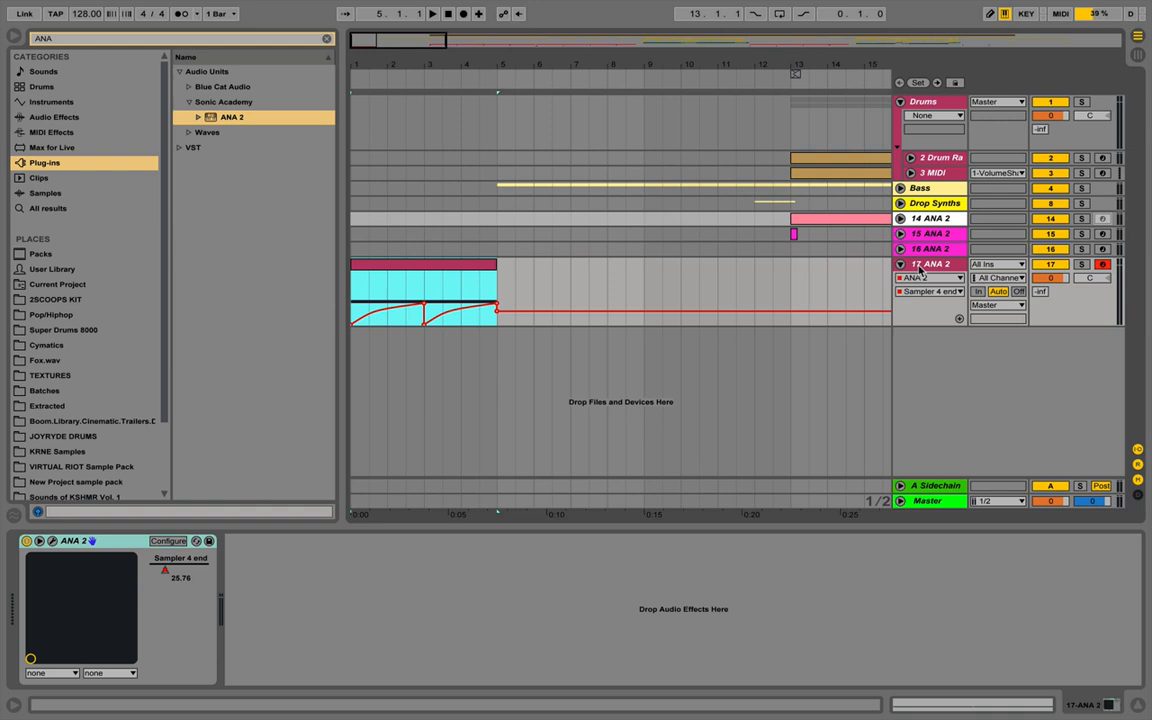
# Search the plug-ins for "eq" and play the chimes clip from its start
pyautogui.click(157, 38)
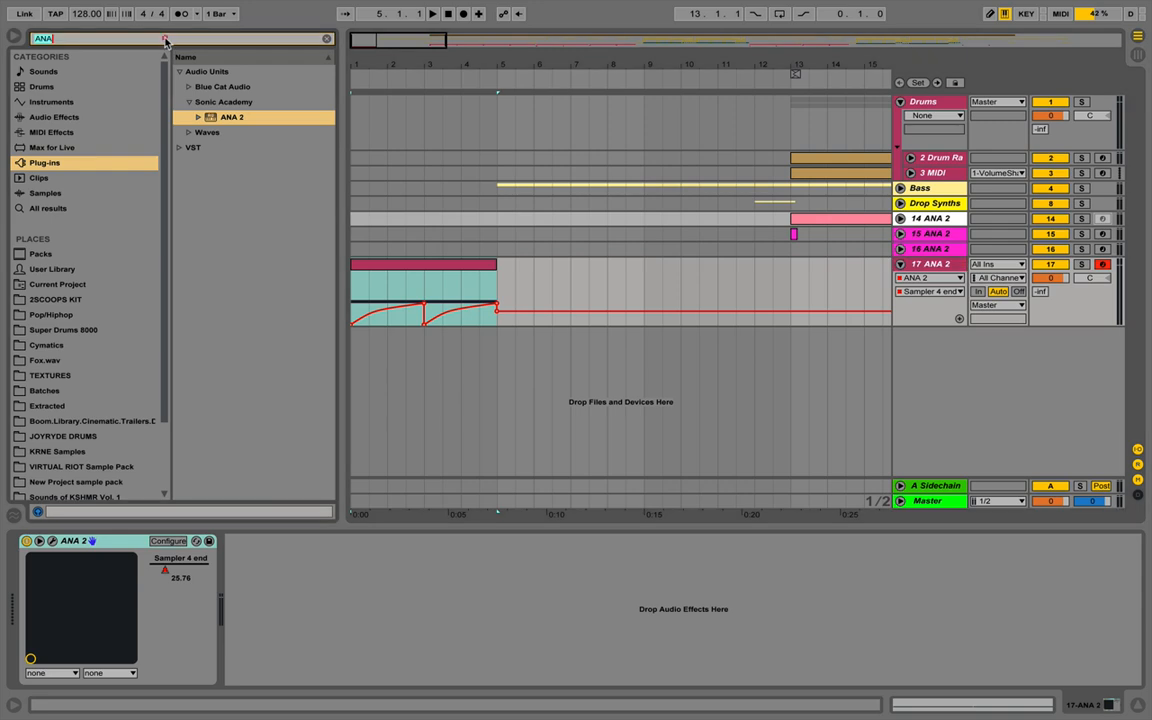
pyautogui.write('eq')
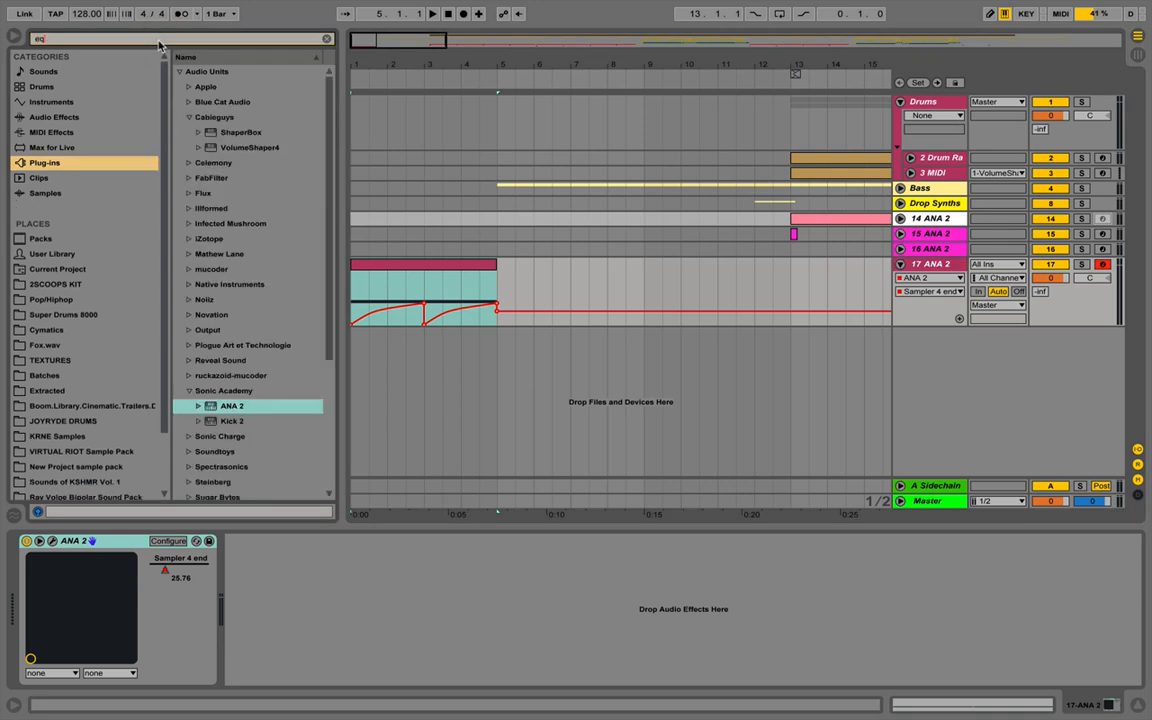
pyautogui.click(362, 268)
pyautogui.press('space')
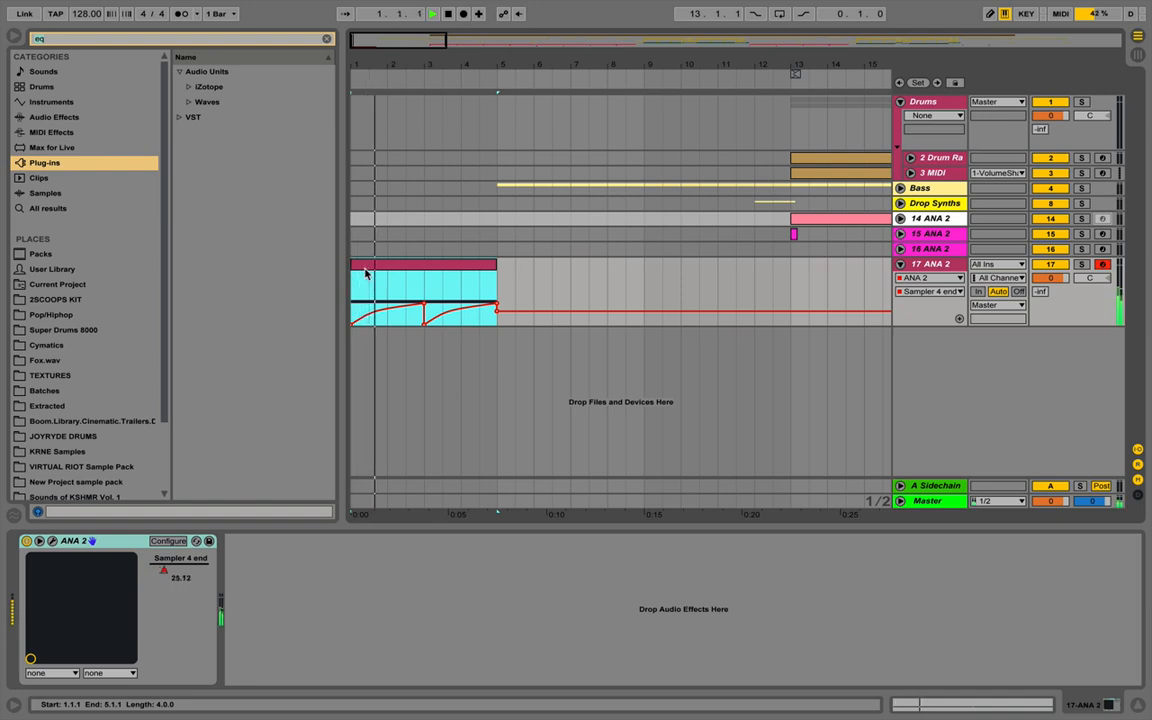
pyautogui.press('space')
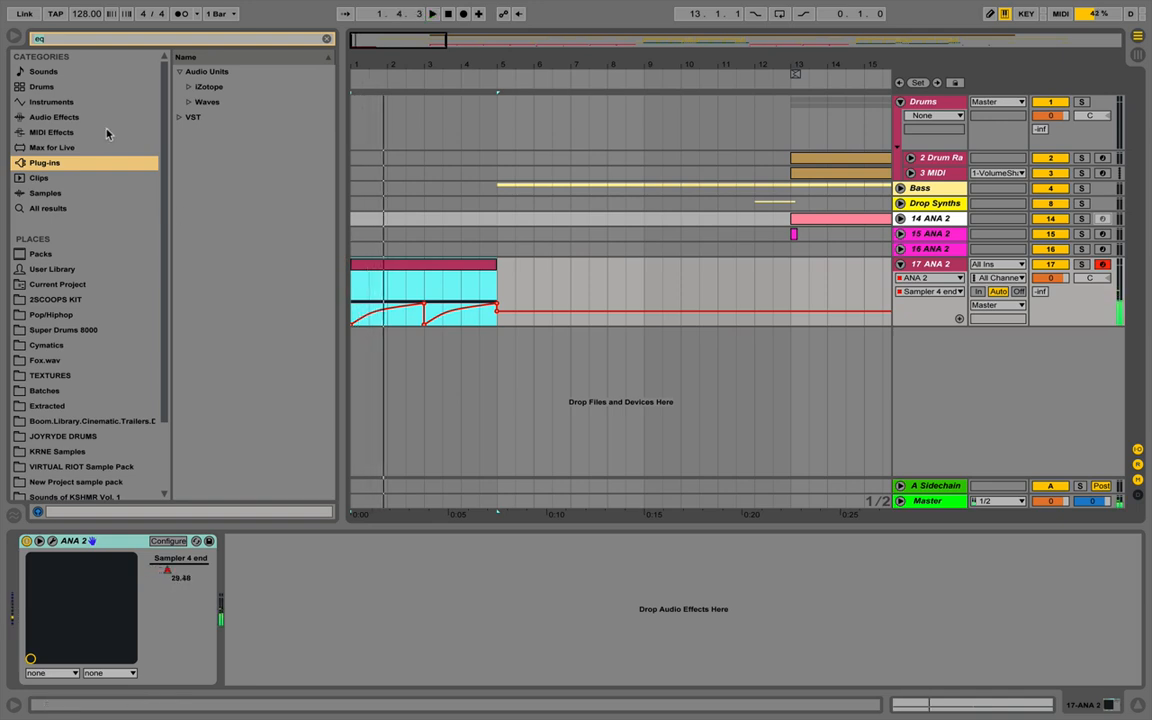
# Search the audio effects for "auto filt" and add Auto Filter after ANA 2 on track 17
pyautogui.click(163, 40)
pyautogui.write('autofilt')
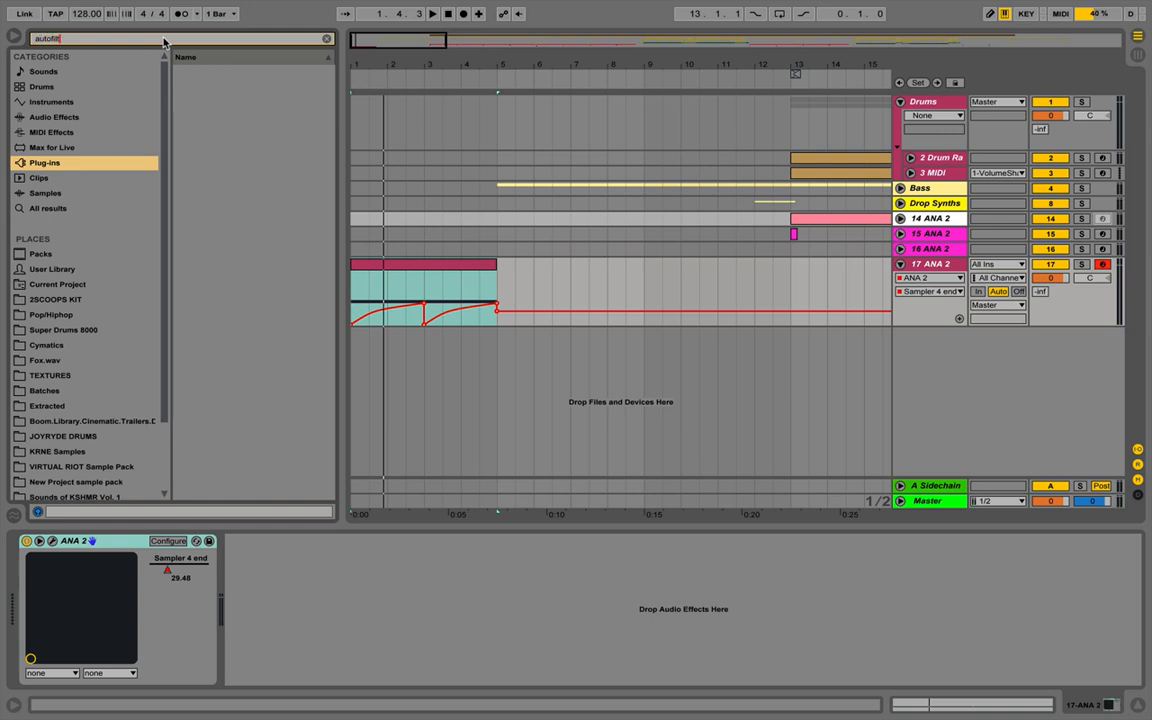
pyautogui.click(70, 103)
pyautogui.click(65, 119)
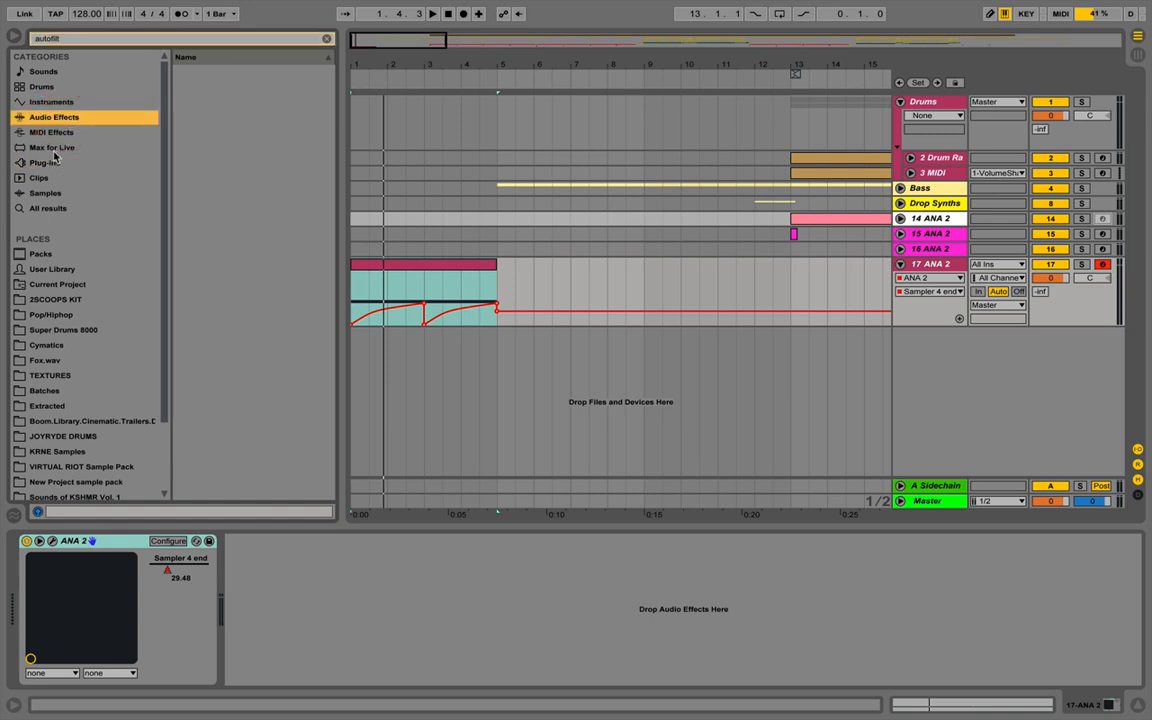
pyautogui.click(45, 162)
pyautogui.click(45, 117)
pyautogui.click(64, 39)
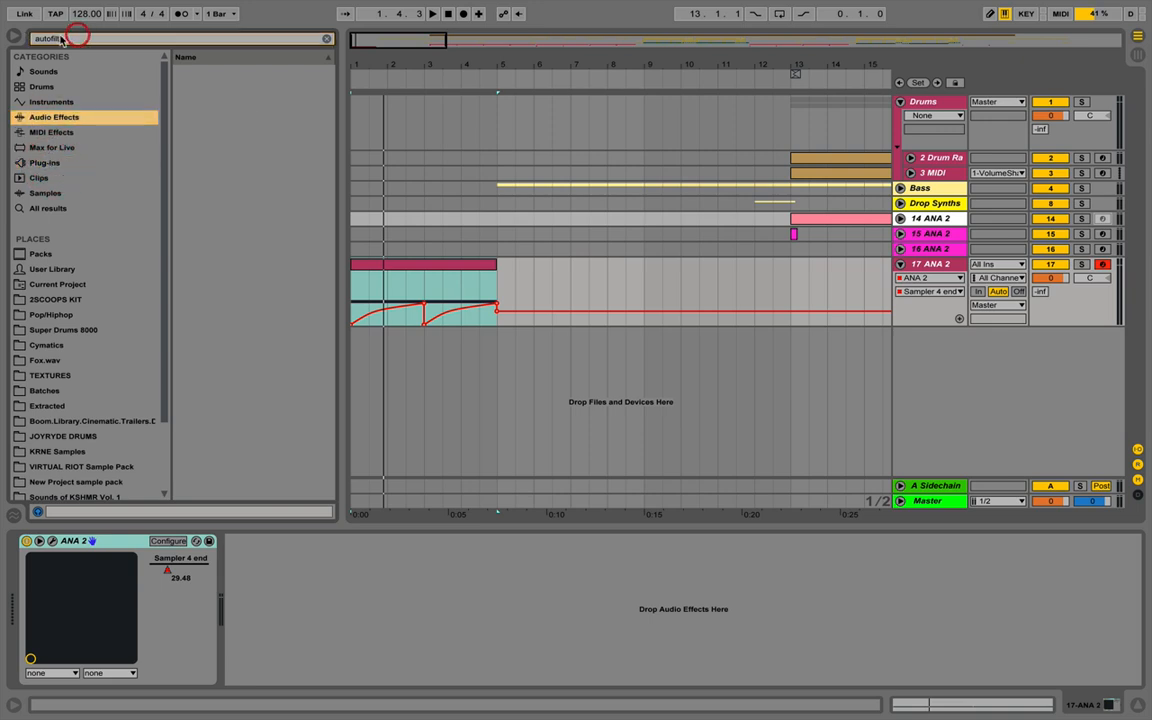
pyautogui.click(48, 39)
pyautogui.doubleClick(194, 74)
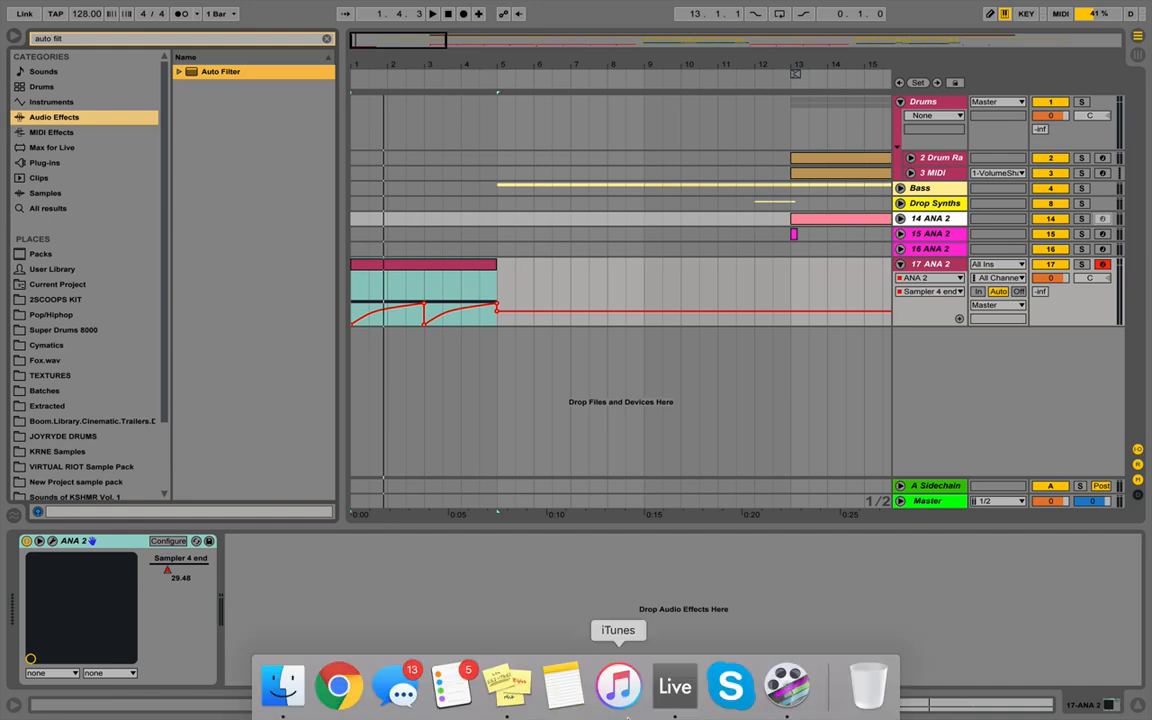
# Set the Auto Filter low-pass frequency to 1.00 kHz while playing the clip
pyautogui.click(437, 593)
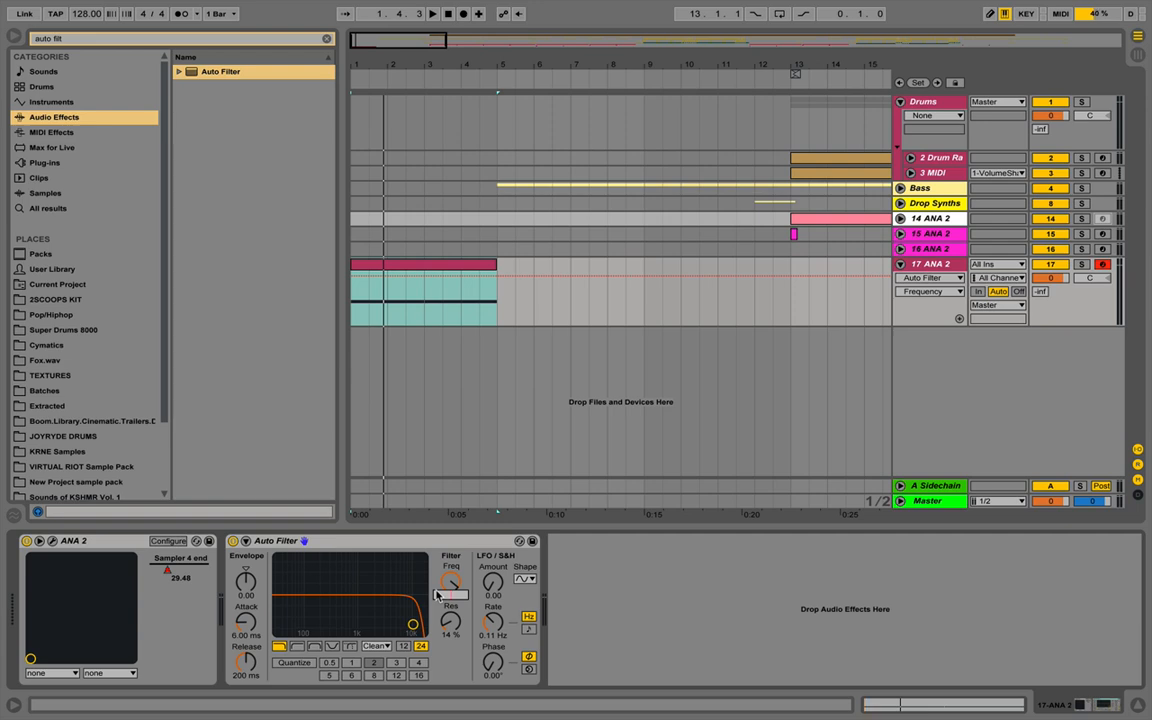
pyautogui.press('Return')
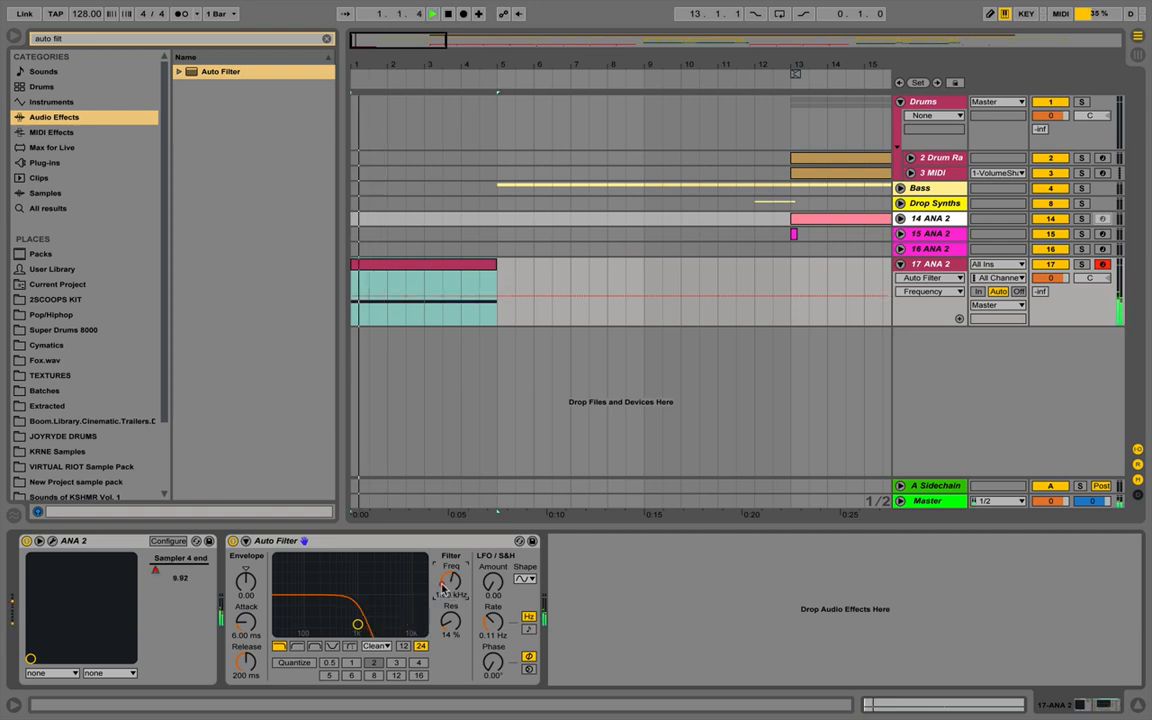
pyautogui.click(442, 587)
pyautogui.press('space')
# Draw a rising Auto Filter frequency ramp across bars 1–4 on track 17 and play it back
pyautogui.click(352, 299)
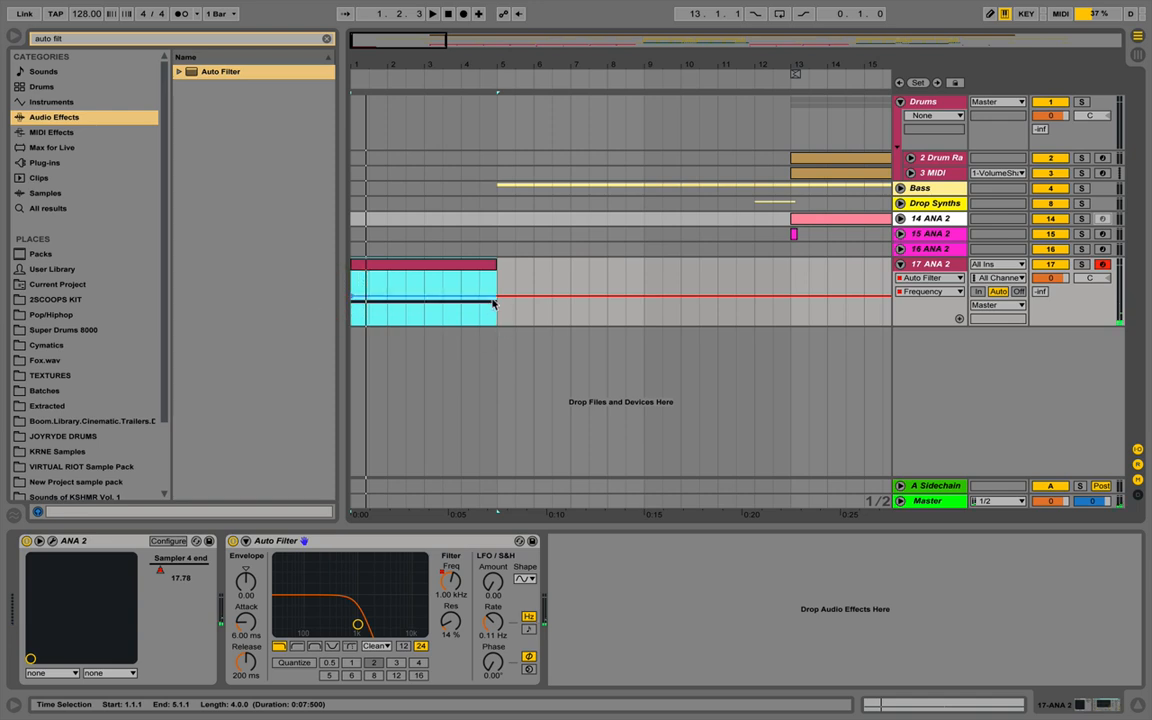
pyautogui.moveTo(496, 299); pyautogui.dragTo(497, 271)
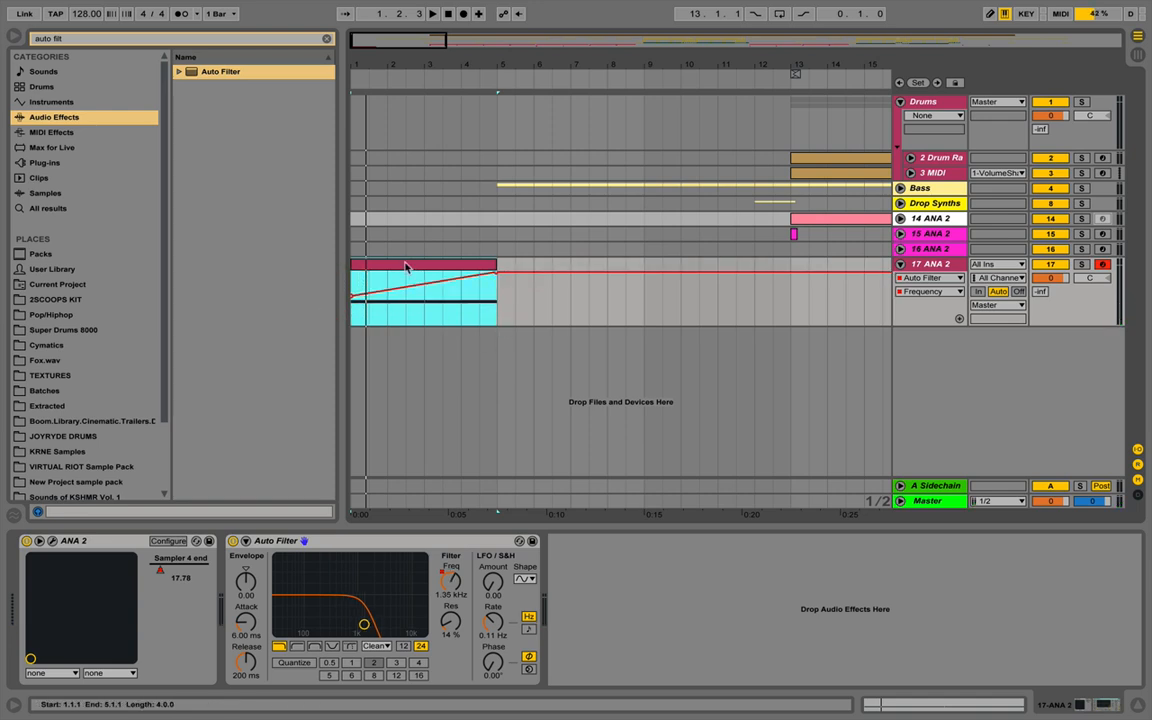
pyautogui.press('space')
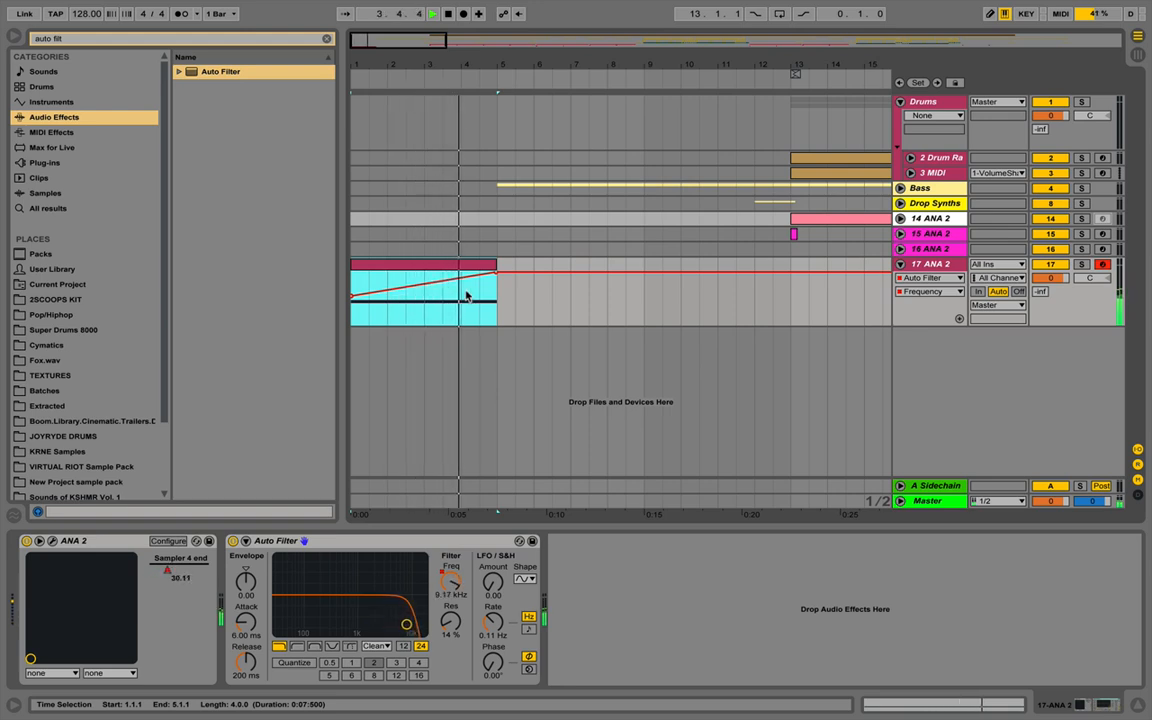
pyautogui.press('space')
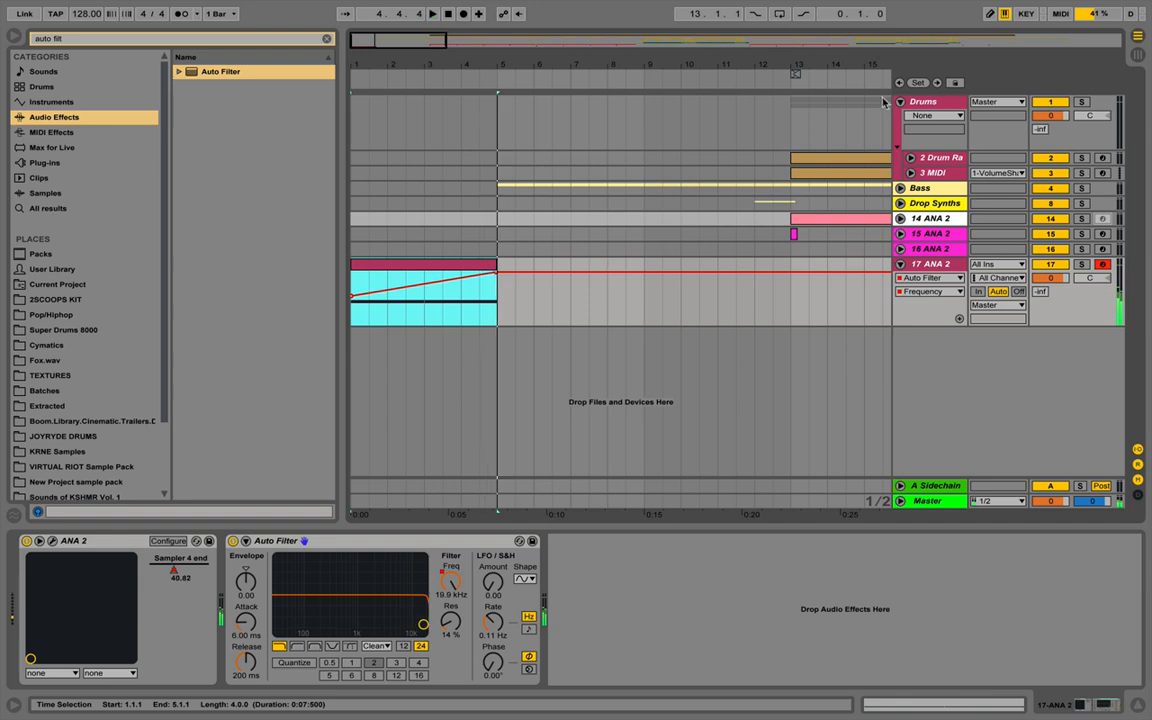
# Lock the automation envelopes and duplicate the four-bar chimes clip twice to fill bars 5–12
pyautogui.click(956, 83)
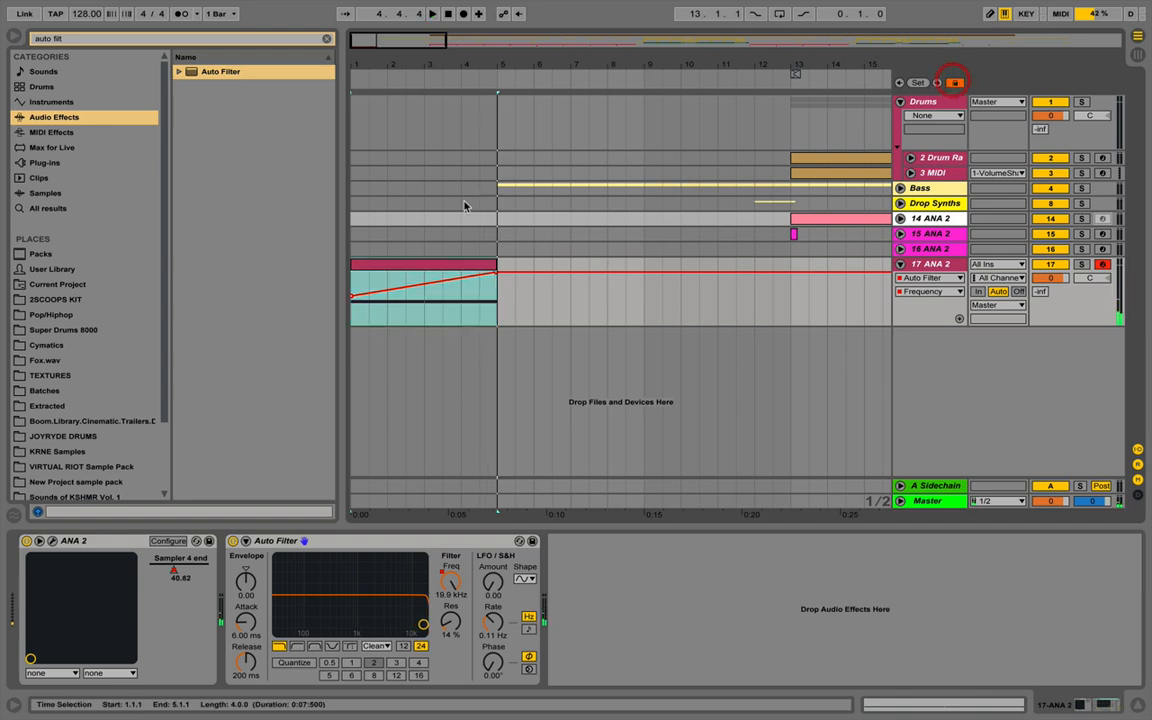
pyautogui.click(415, 270)
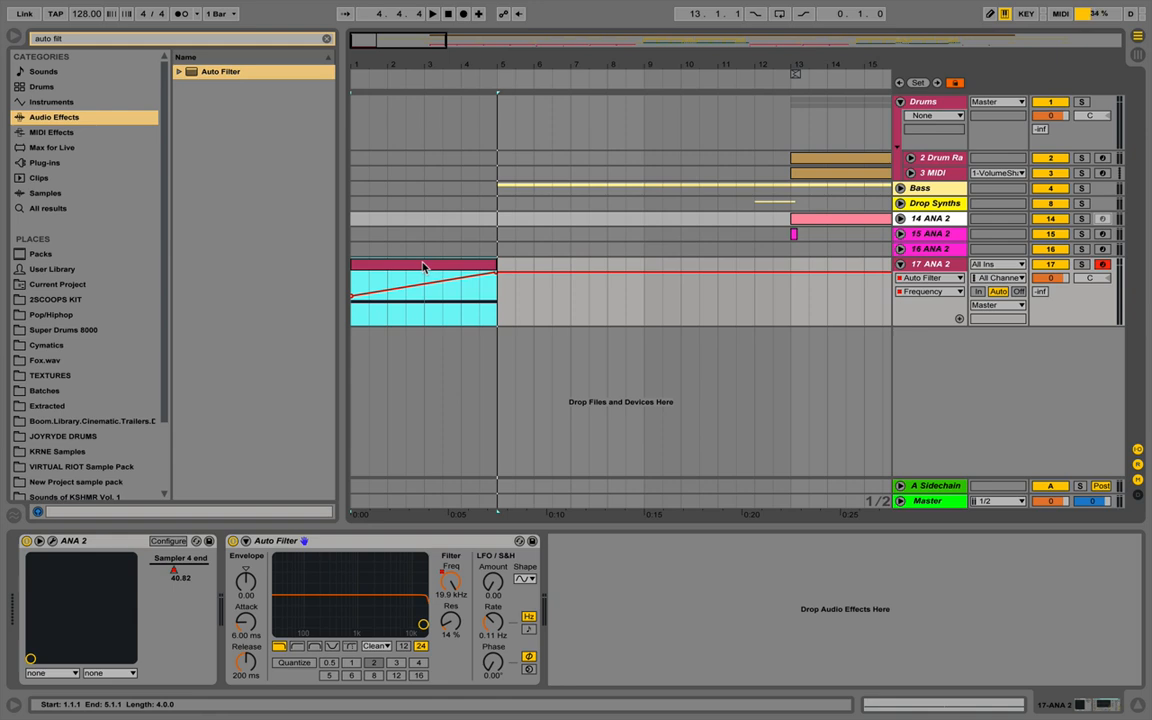
pyautogui.hotkey('ctrl', 'd')
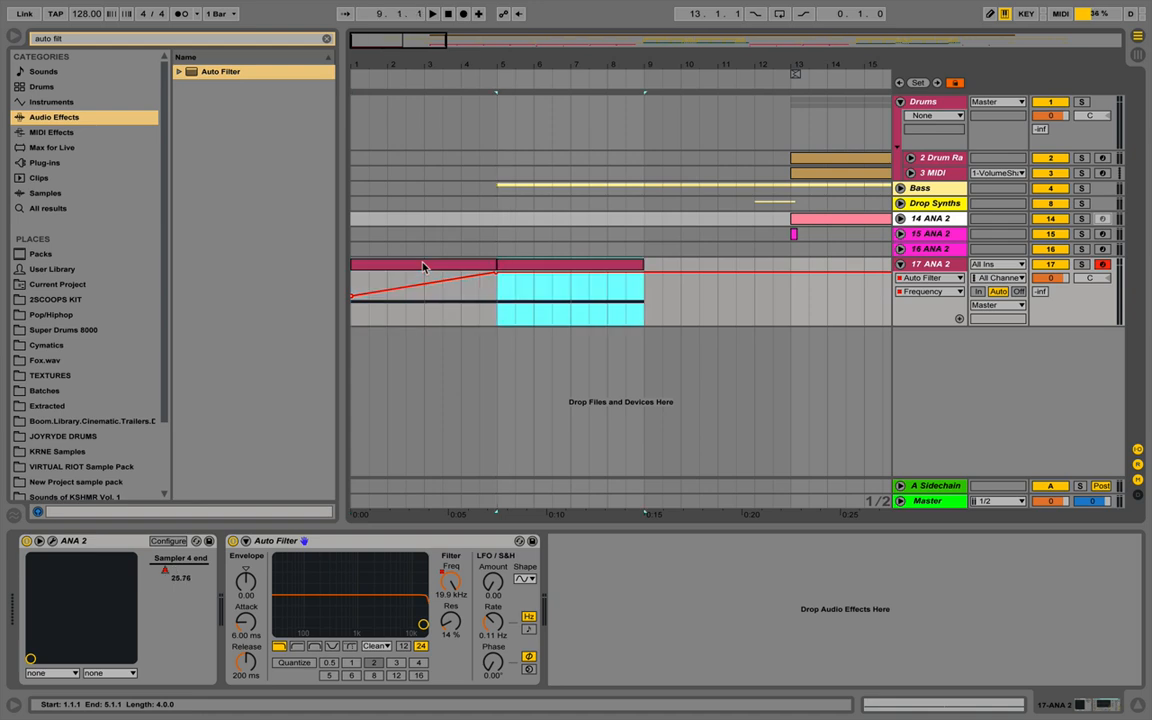
pyautogui.hotkey('ctrl', 'd')
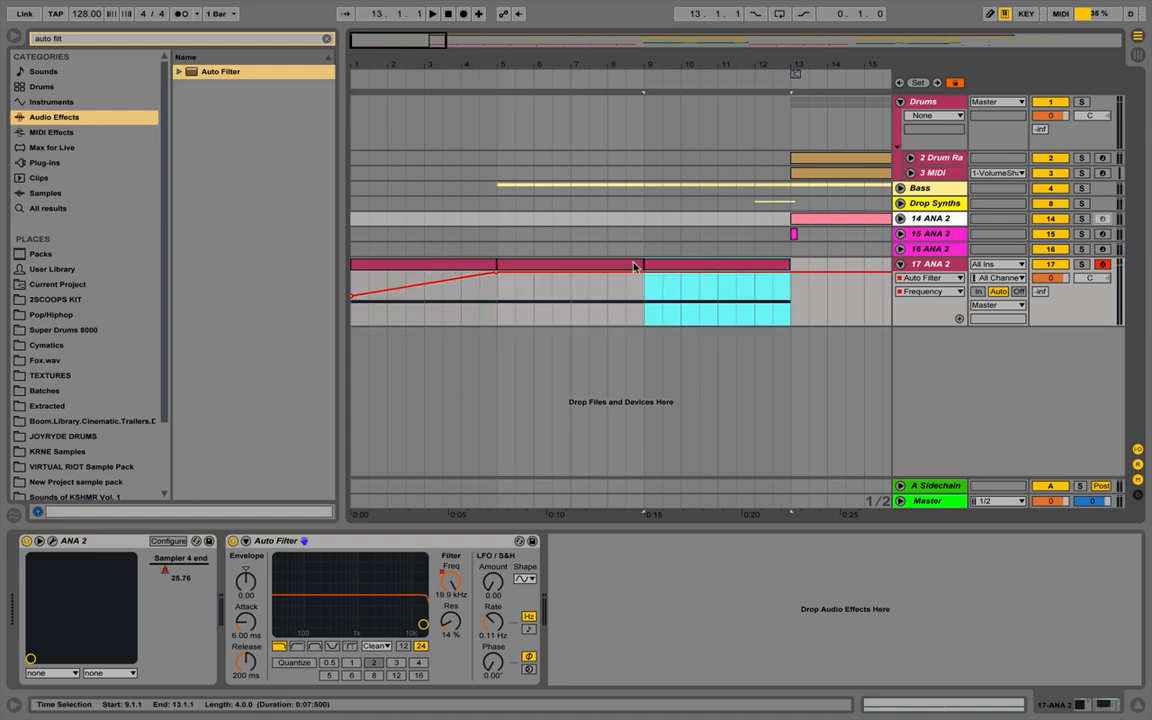
pyautogui.moveTo(504, 66); pyautogui.dragTo(504, 42)
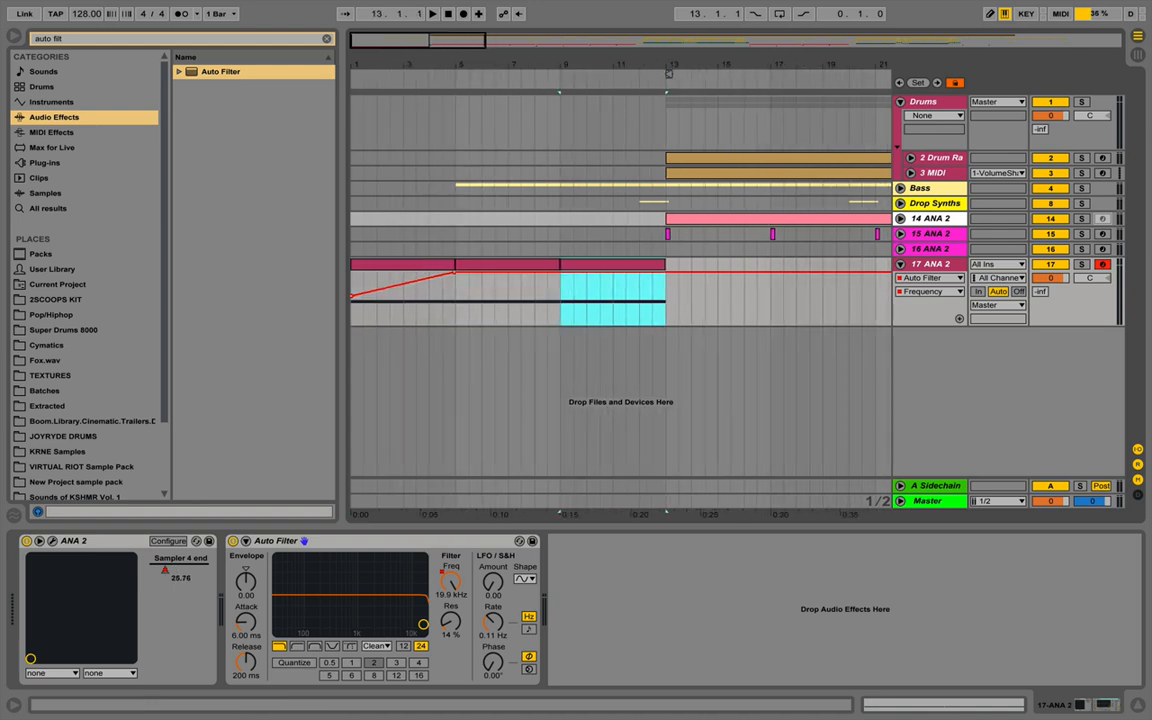
# Unlock the automation envelopes and play the arrangement from the first chimes clip
pyautogui.click(953, 84)
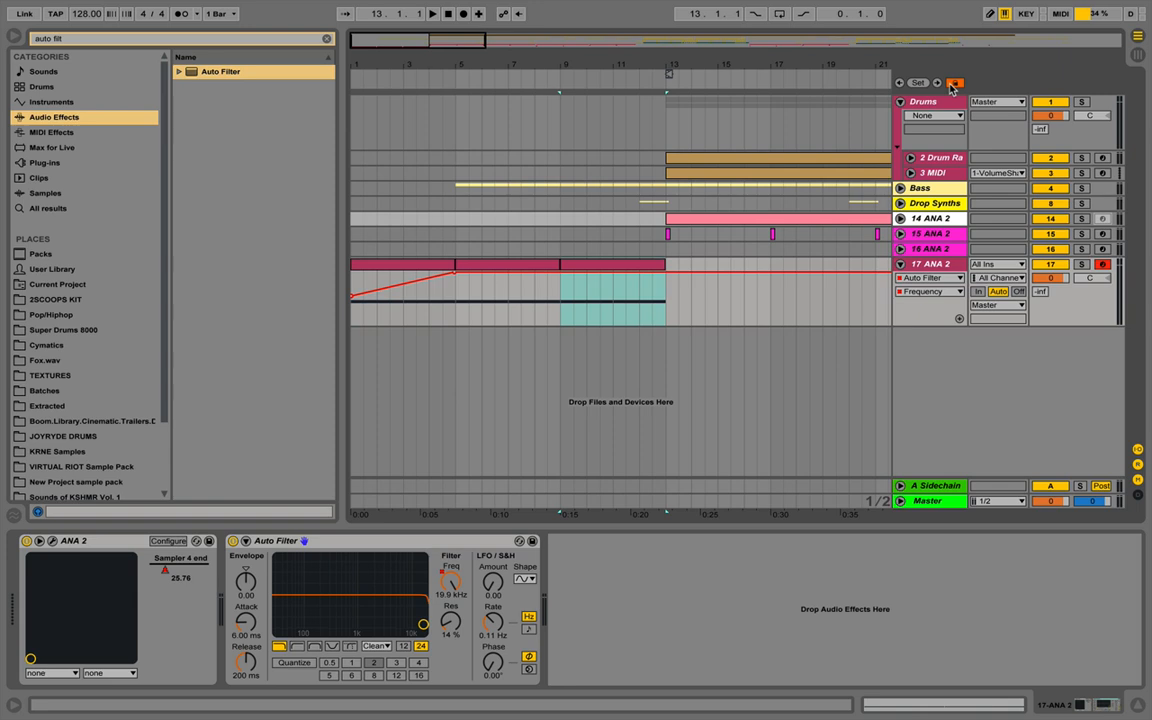
pyautogui.click(586, 263)
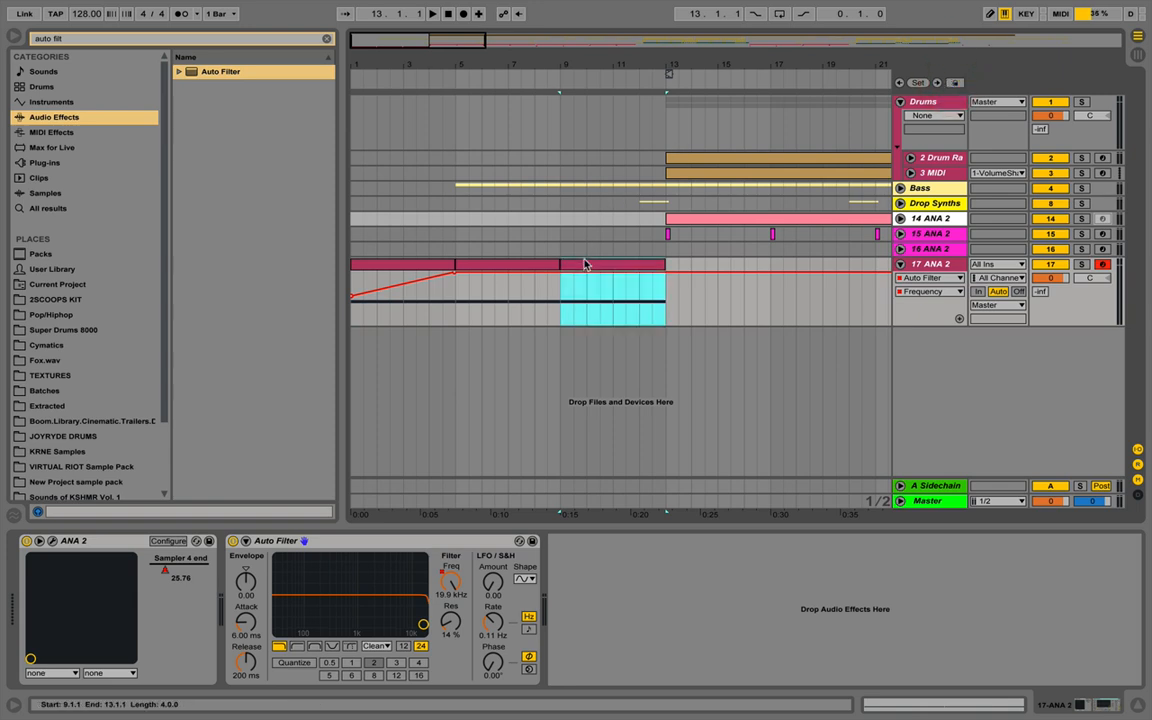
pyautogui.click(406, 263)
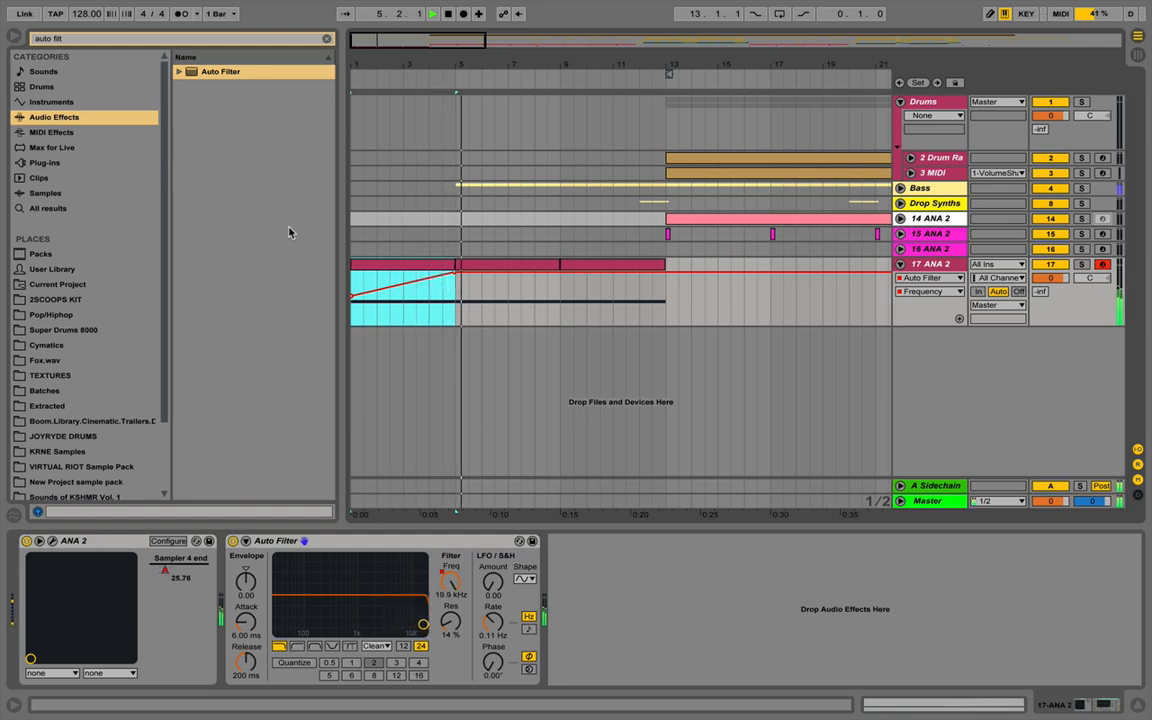
pyautogui.click(372, 310)
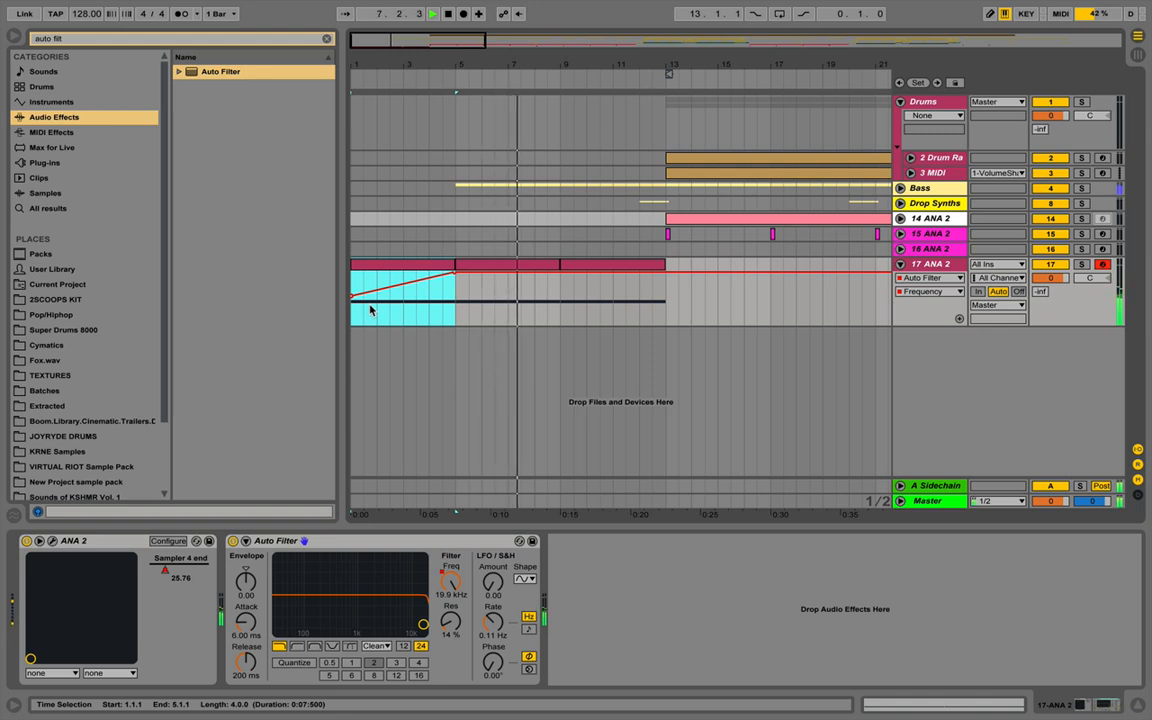
pyautogui.press('space')
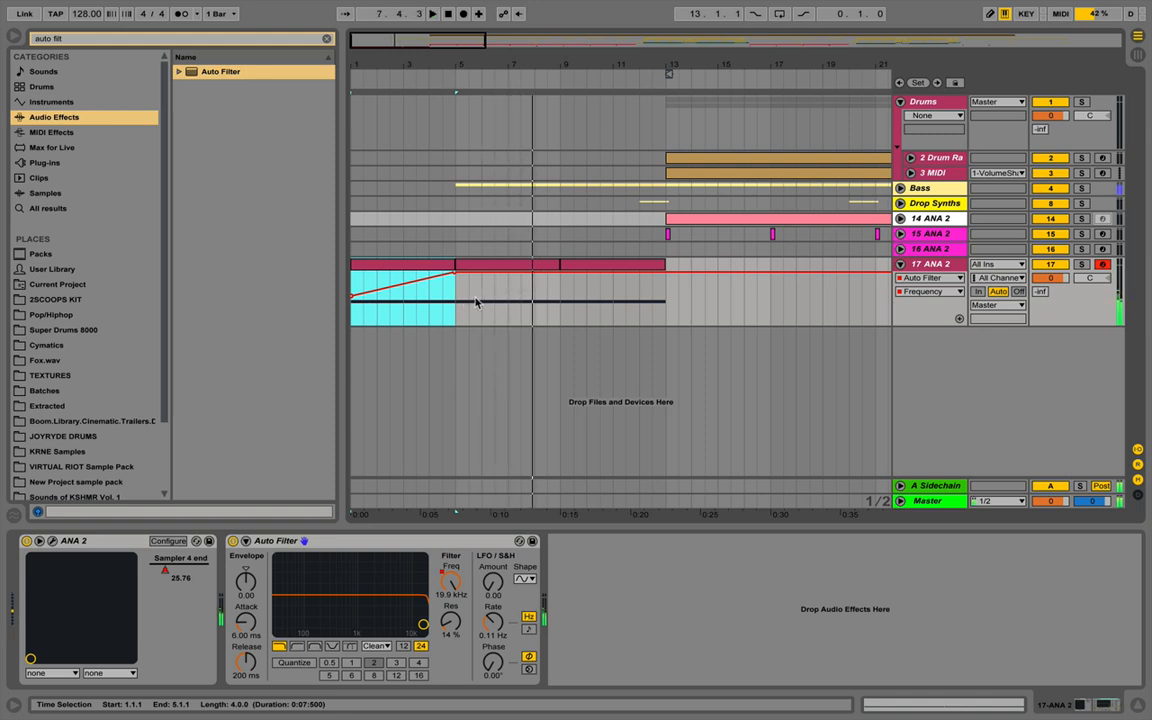
# Show ANA 2's Sampler 4 end automation, lower the peaks of both curves in bars 1–4, and audition the clip
pyautogui.click(950, 280)
pyautogui.click(905, 301)
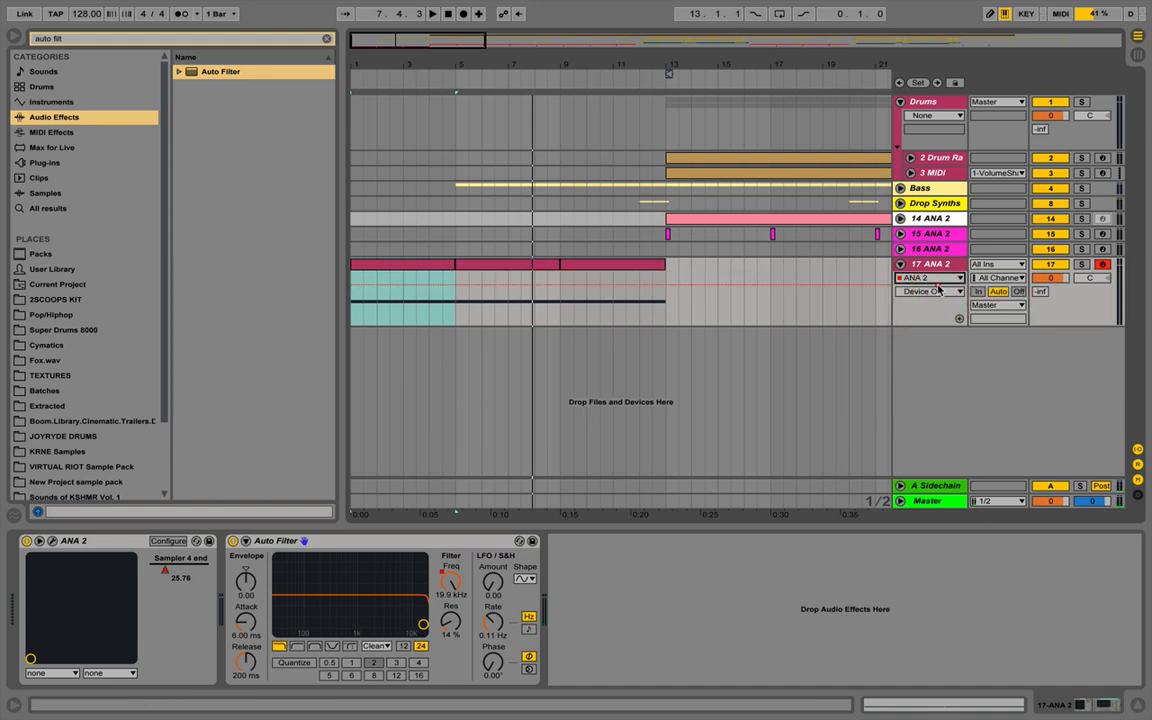
pyautogui.click(930, 291)
pyautogui.click(935, 311)
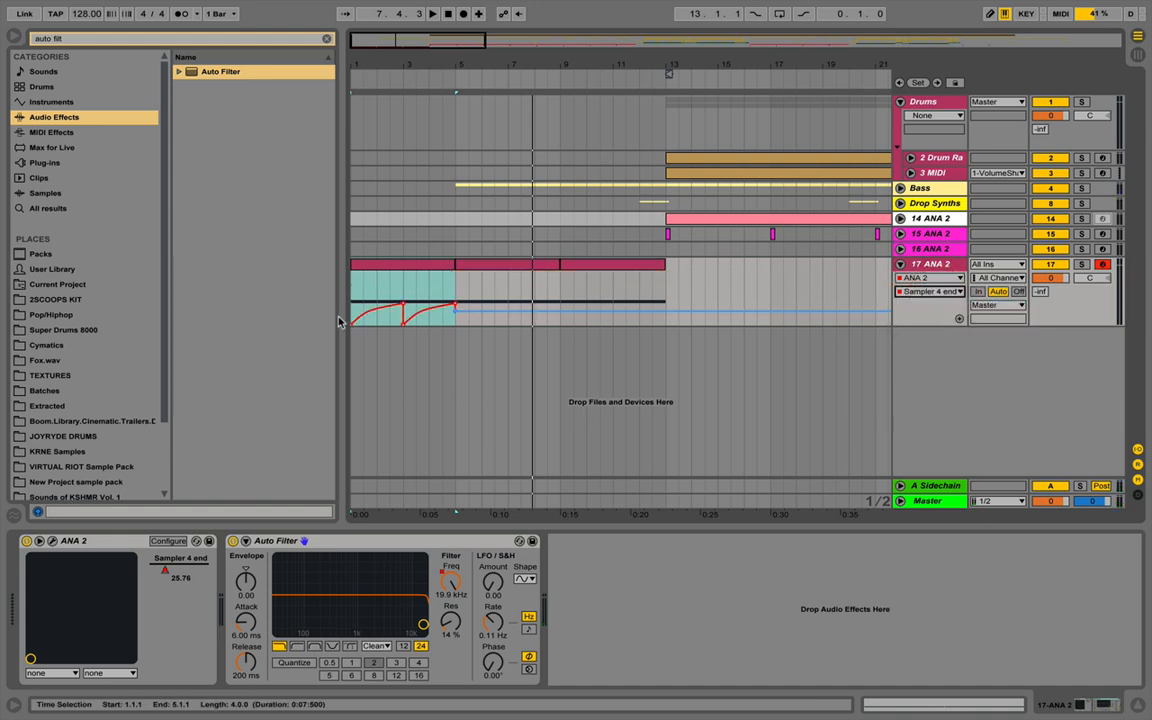
pyautogui.moveTo(404, 299); pyautogui.dragTo(400, 311)
pyautogui.click(387, 268)
pyautogui.press('space')
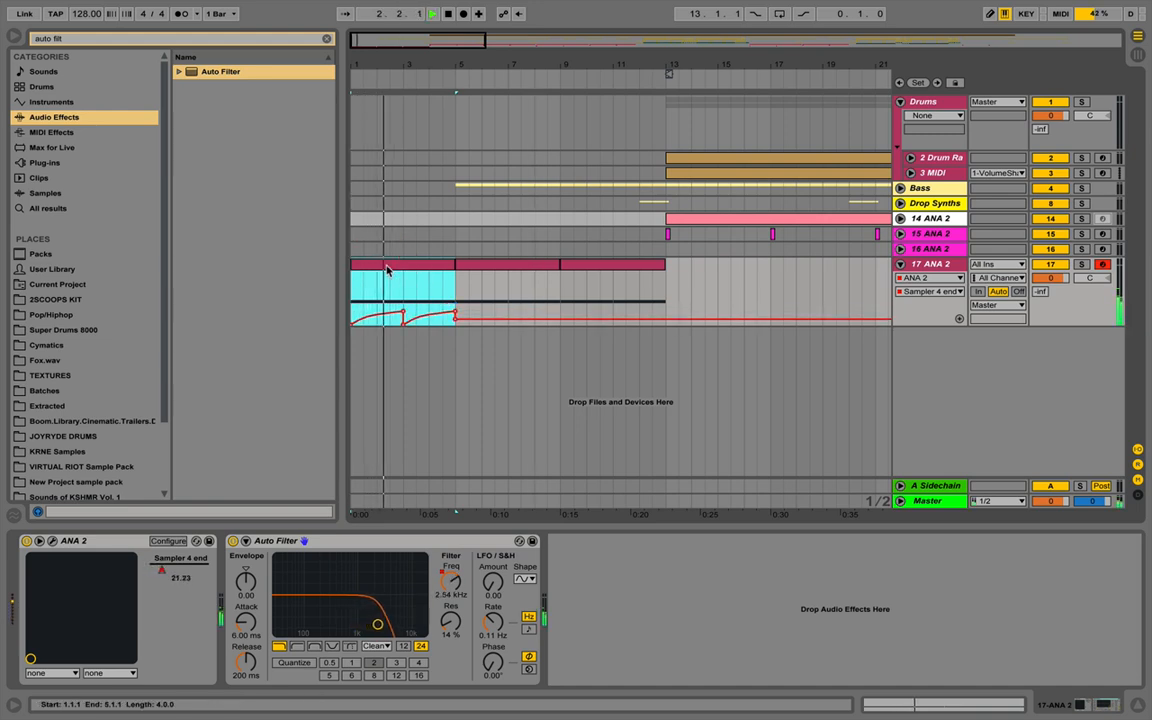
pyautogui.press('space')
# Reshape the first Sampler 4 end curve to peak at bar 2 and hold until bar 3, then audition it
pyautogui.click(358, 289)
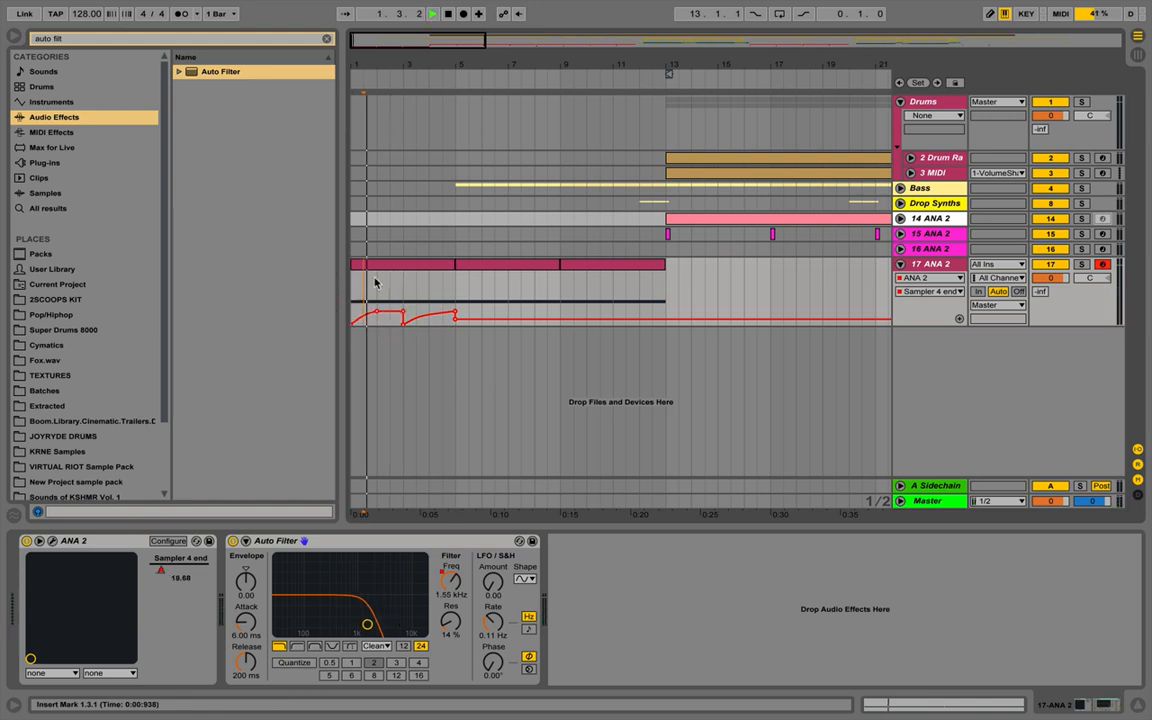
pyautogui.click(375, 266)
pyautogui.press('space')
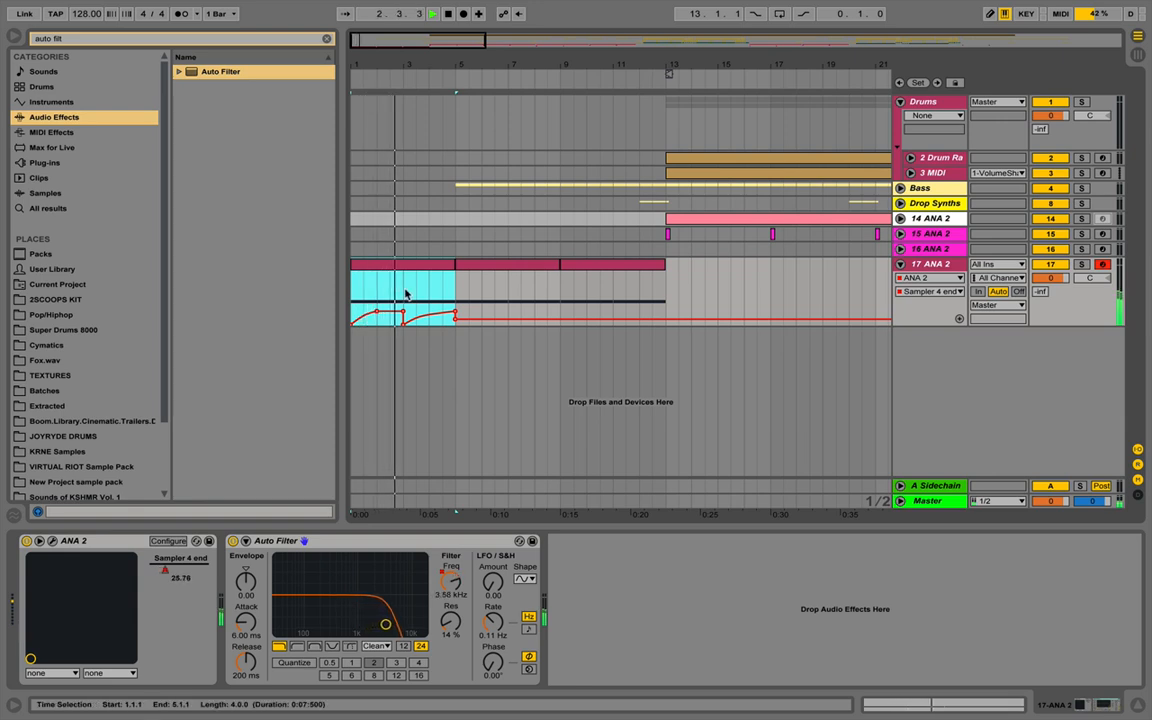
pyautogui.moveTo(404, 291); pyautogui.dragTo(357, 291)
pyautogui.press('space')
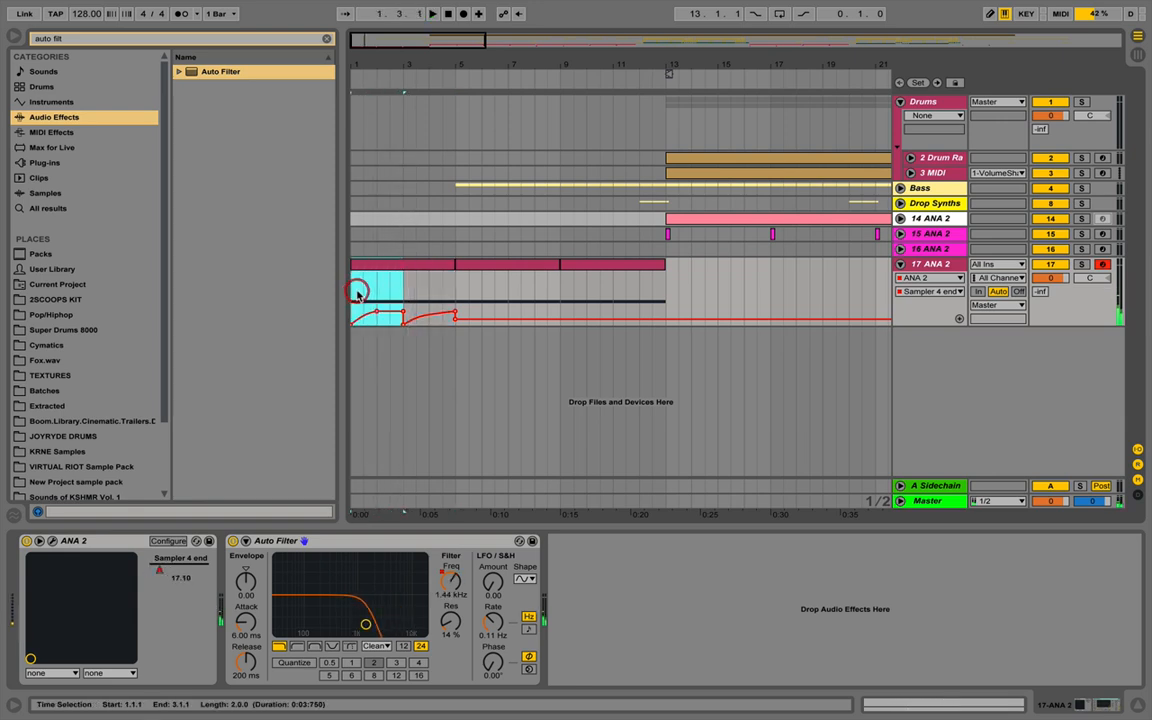
# Remove the Sampler 4 end breakpoints that form the second curve and play the clip with the metronome on
pyautogui.click(402, 325)
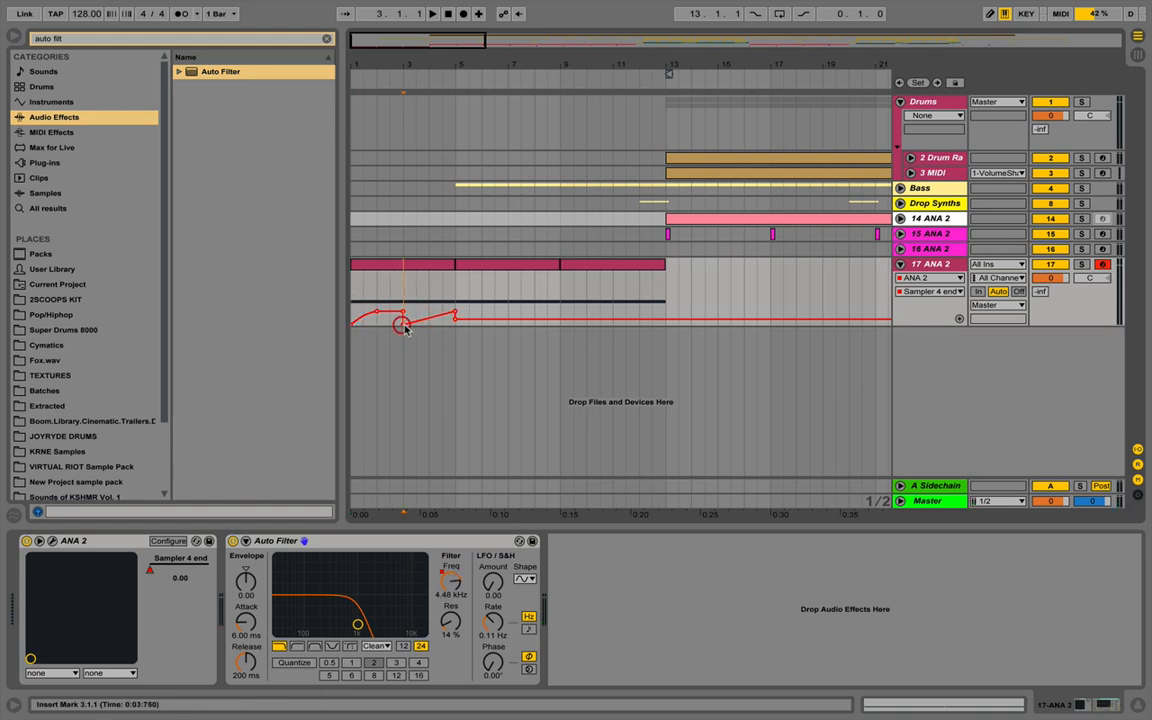
pyautogui.click(403, 325)
pyautogui.click(455, 313)
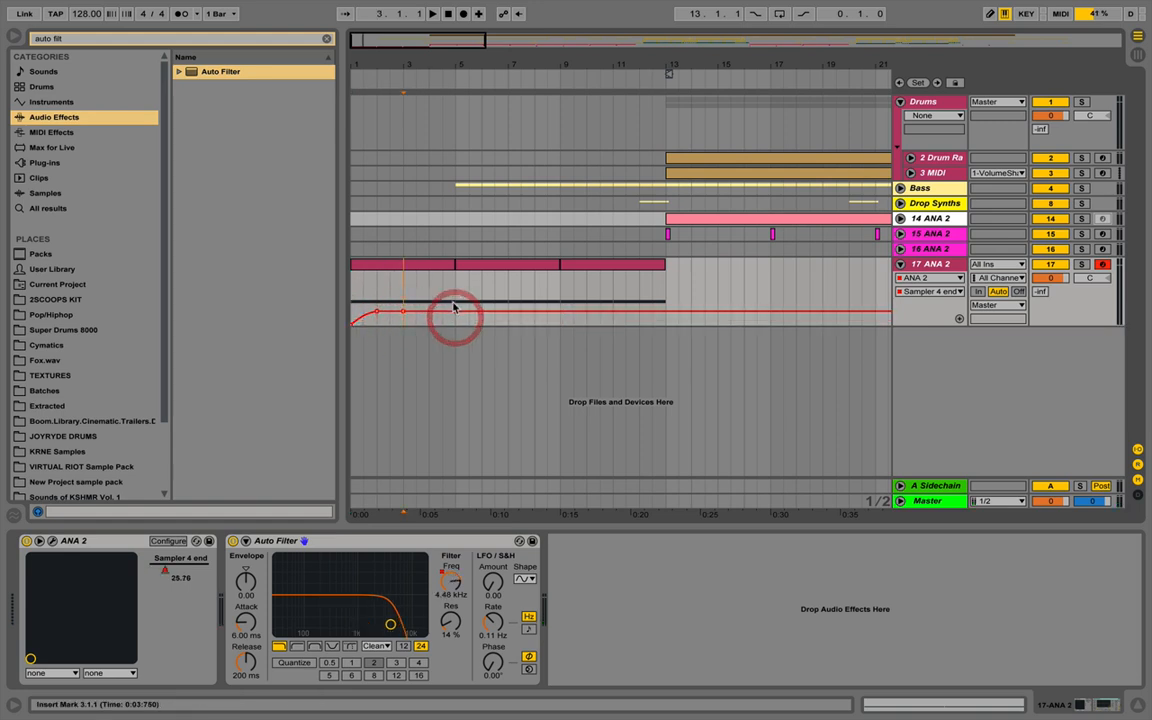
pyautogui.click(370, 266)
pyautogui.press('space')
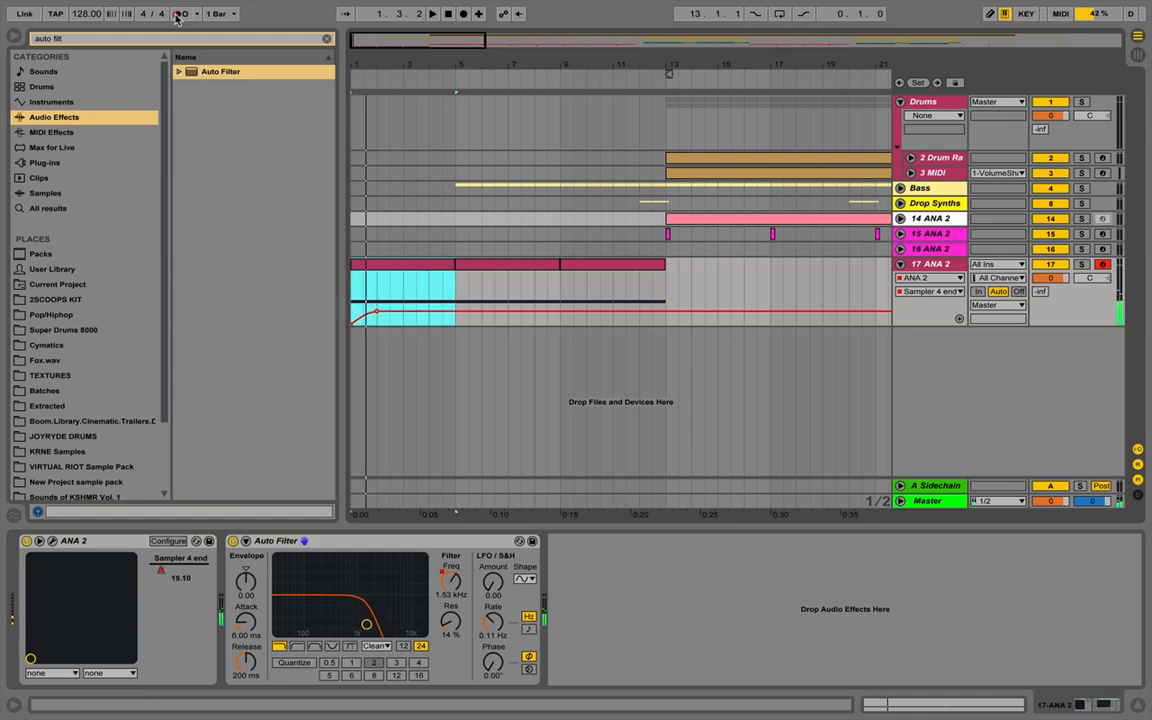
pyautogui.click(177, 14)
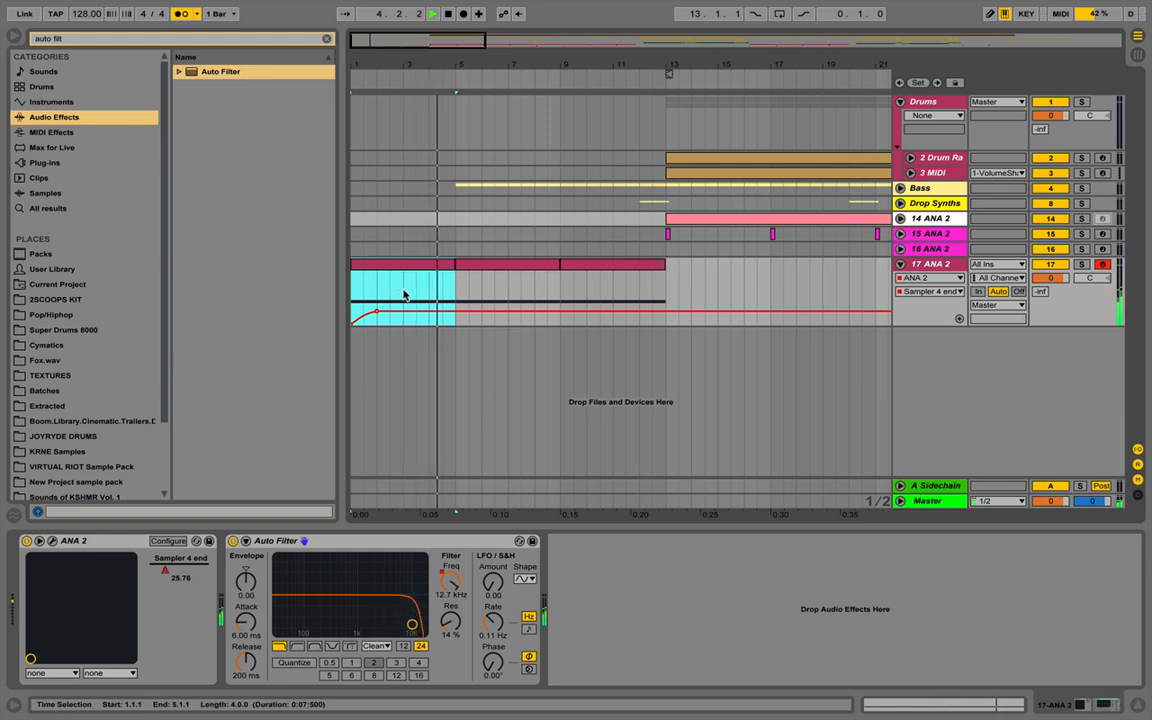
pyautogui.press('space')
# Duplicate the first two bars of track 17 with their automation three times through bar 8 and audition them
pyautogui.moveTo(403, 297); pyautogui.dragTo(335, 293)
pyautogui.press('super+d')
pyautogui.press('super+d')
pyautogui.press('super+d')
pyautogui.click(377, 263)
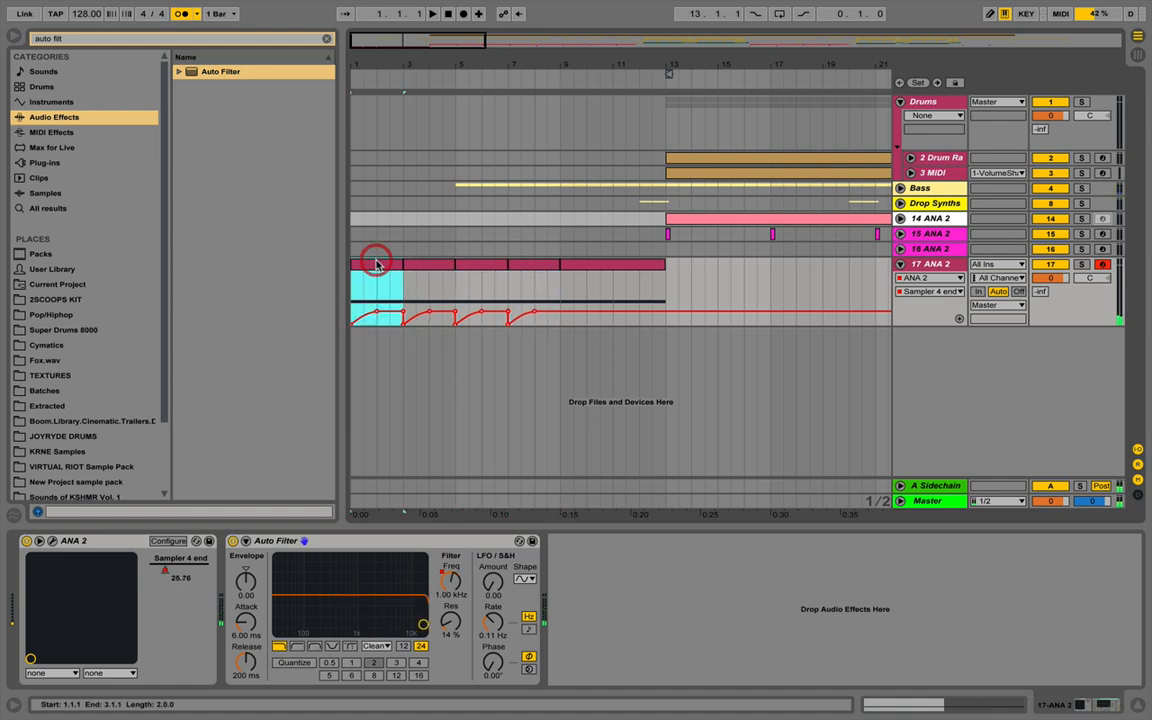
pyautogui.press('space')
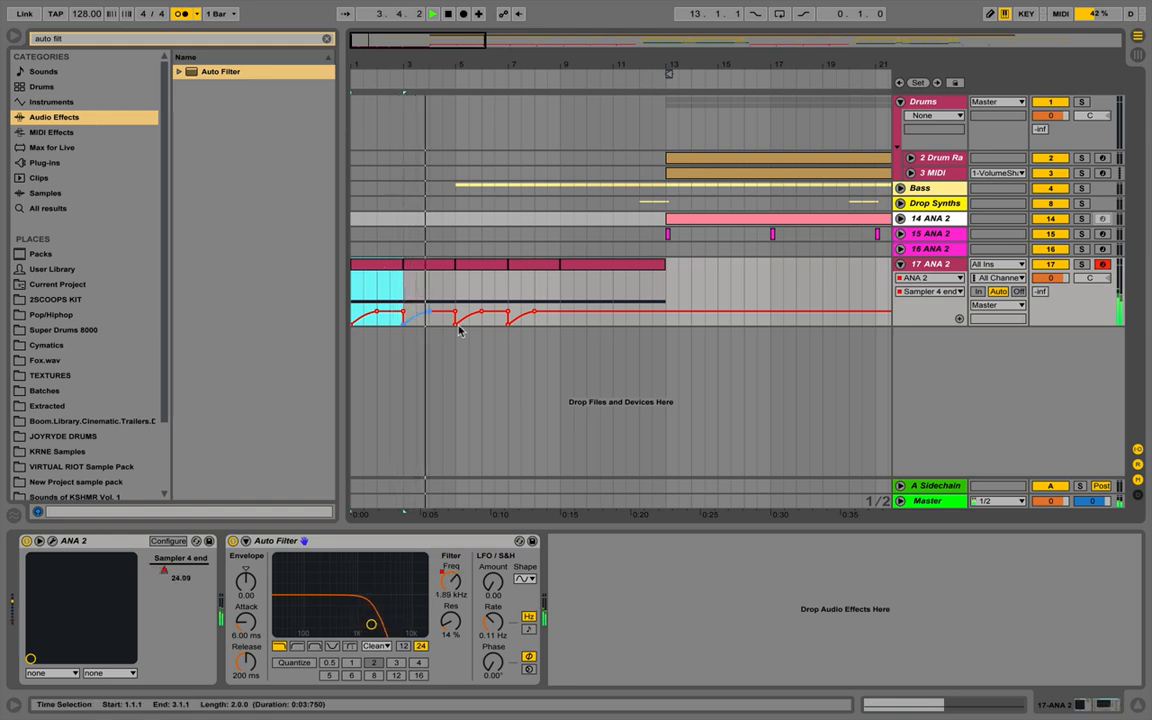
pyautogui.press('space')
# Show Auto Filter frequency in its own lane, clear its breakpoints across bars 3–8 for a continuous rise, and play it
pyautogui.click(454, 583)
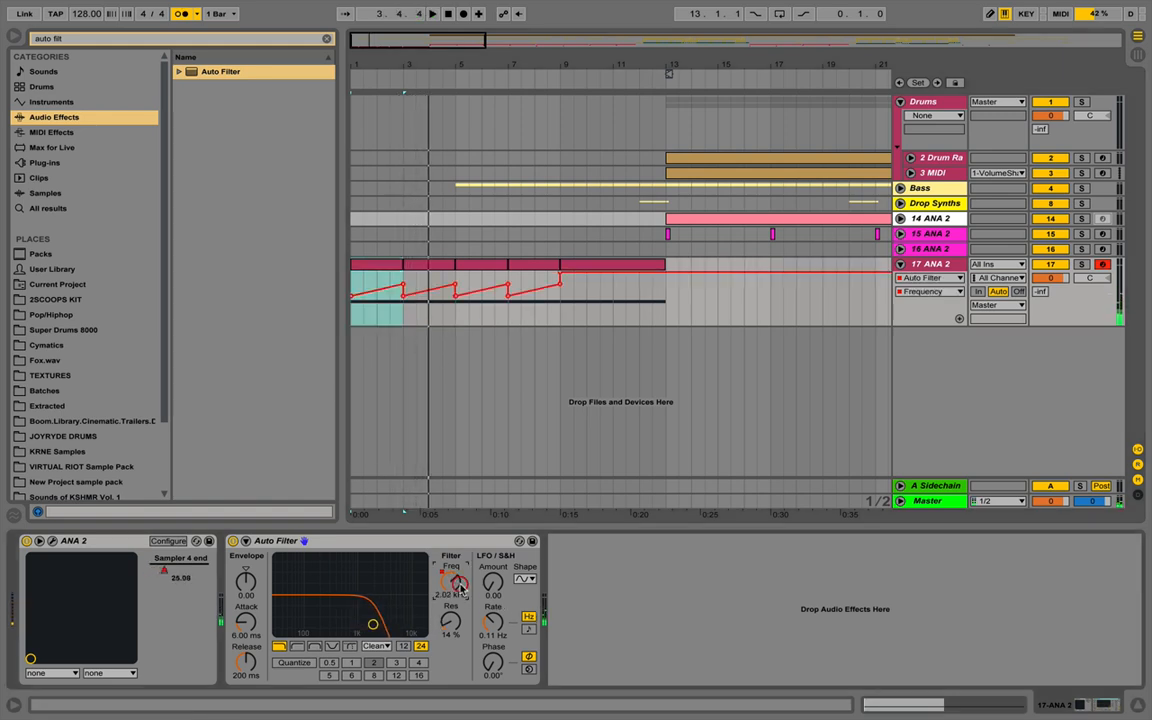
pyautogui.click(404, 296)
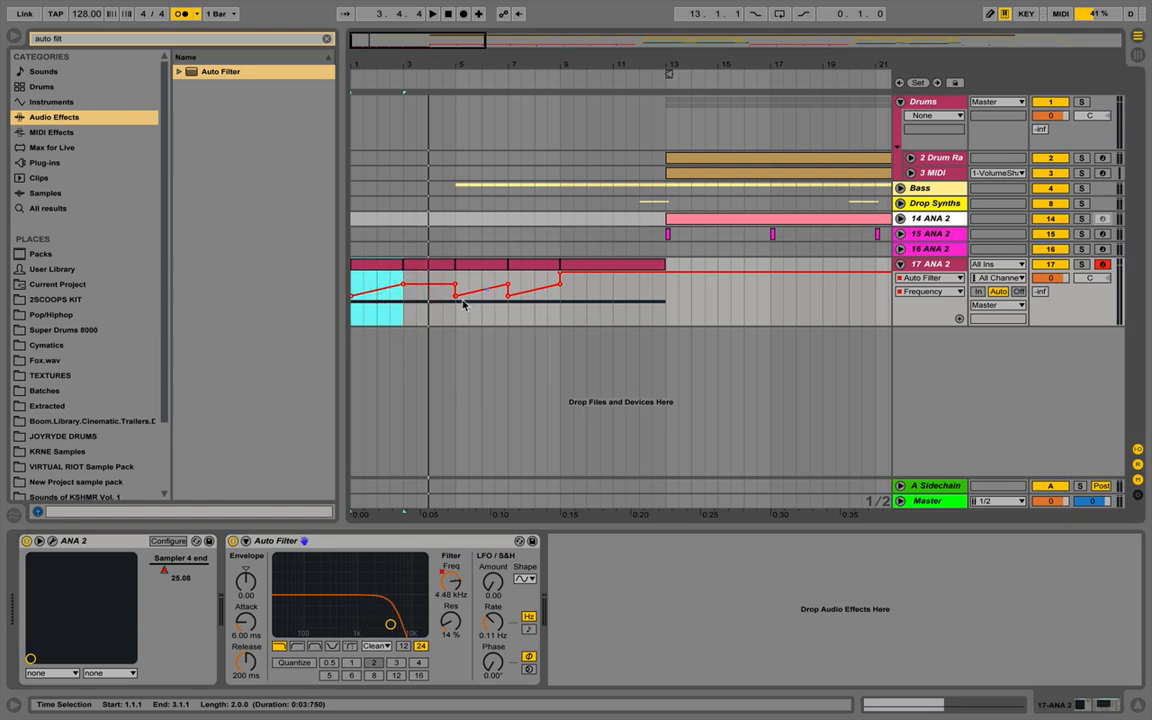
pyautogui.click(959, 319)
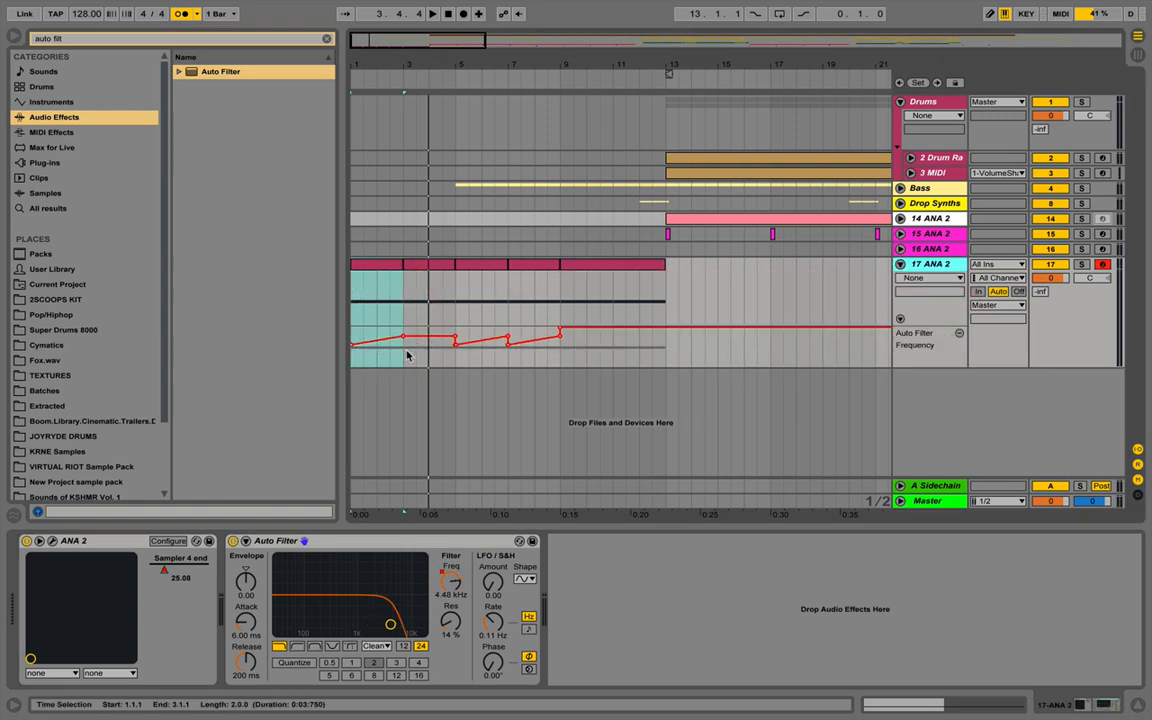
pyautogui.moveTo(404, 345); pyautogui.dragTo(561, 354)
pyautogui.press('Delete')
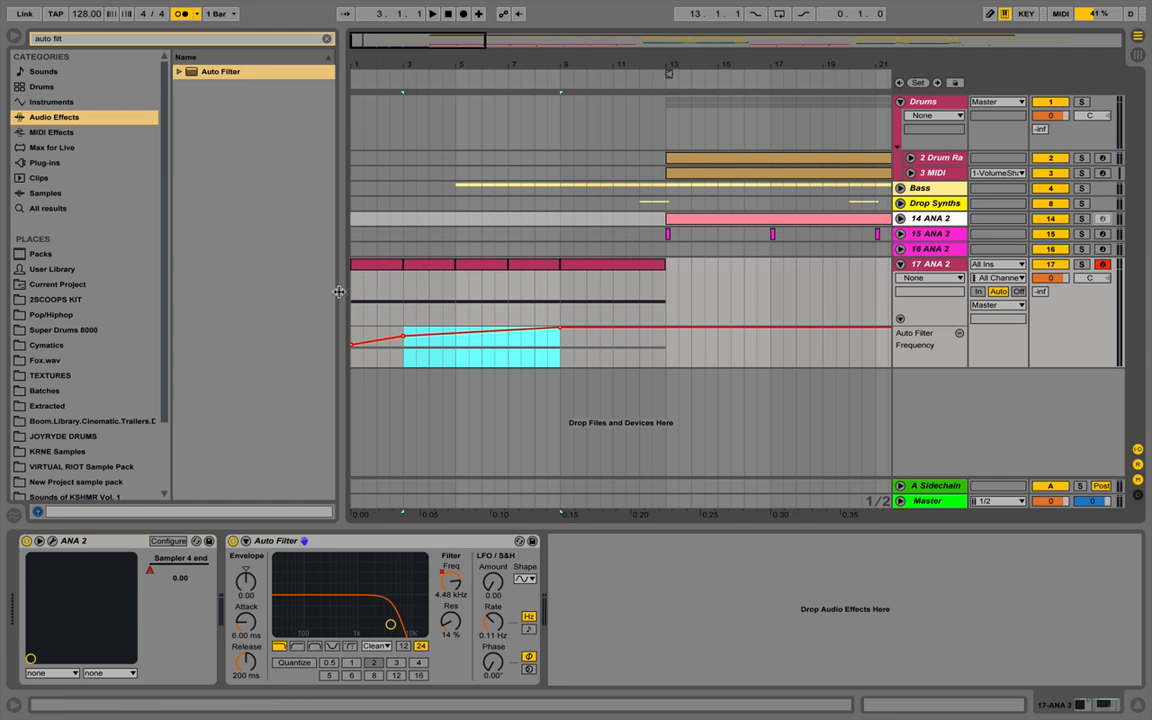
pyautogui.click(364, 269)
pyautogui.press('space')
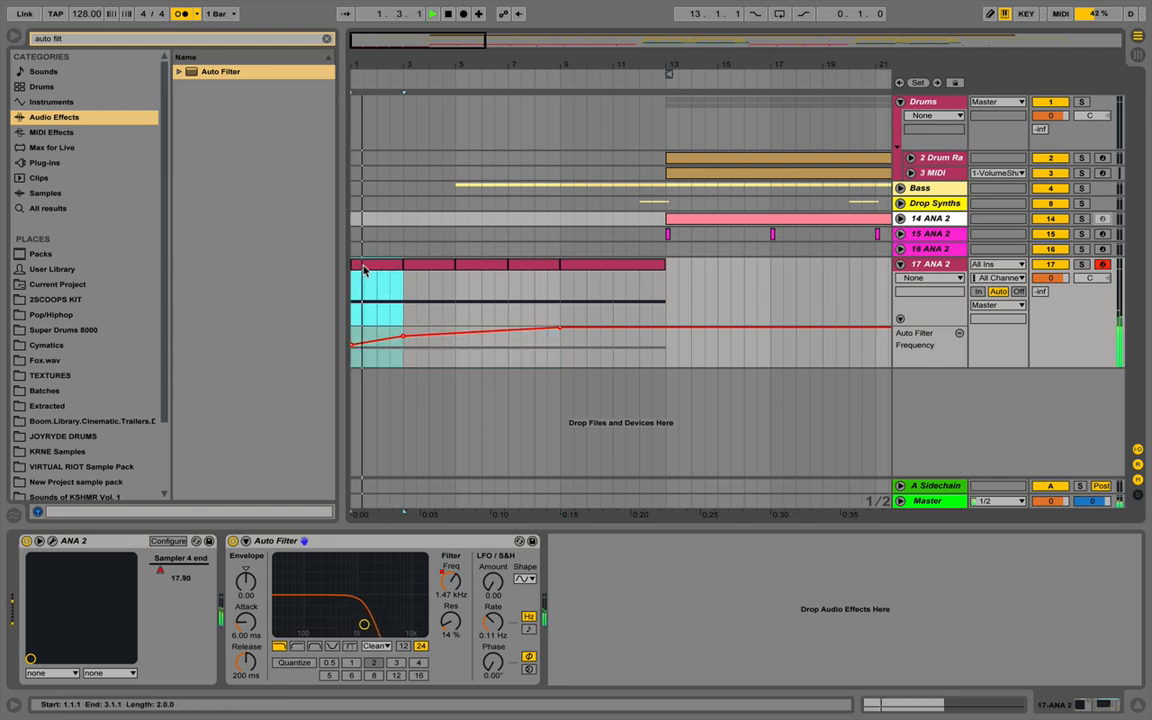
# Show the Sampler 4 end automation in the main lane, lower the end of the first curve at bar 2, and audition it
pyautogui.click(930, 277)
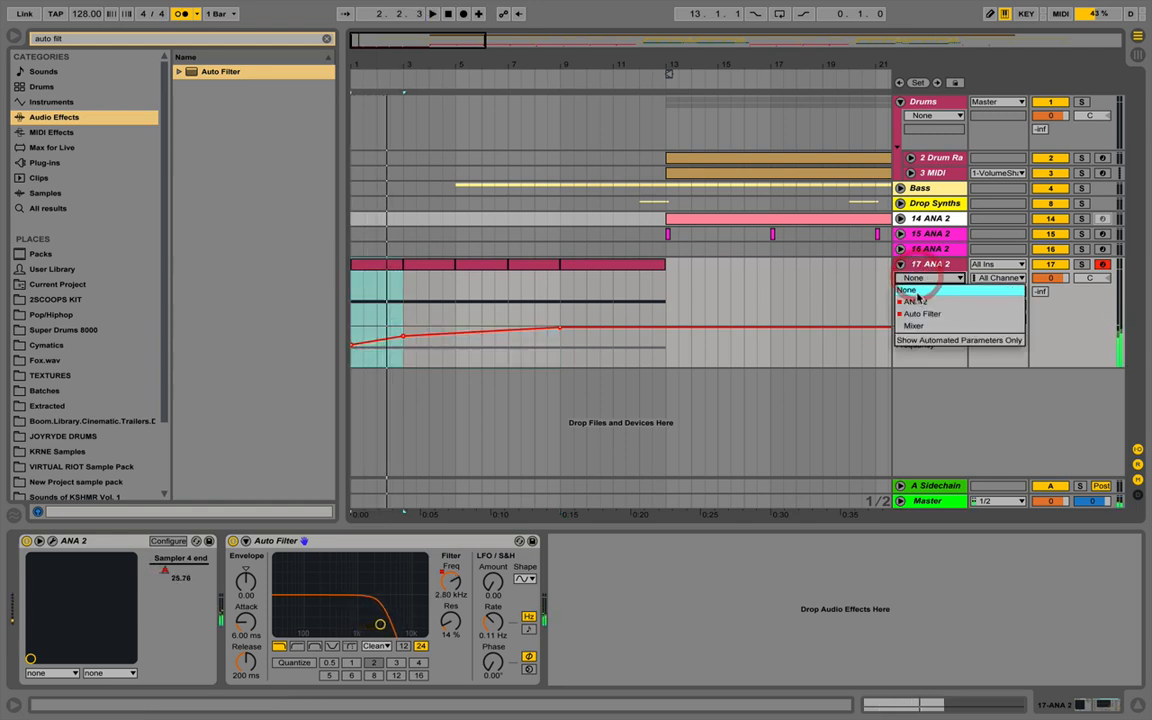
pyautogui.click(914, 302)
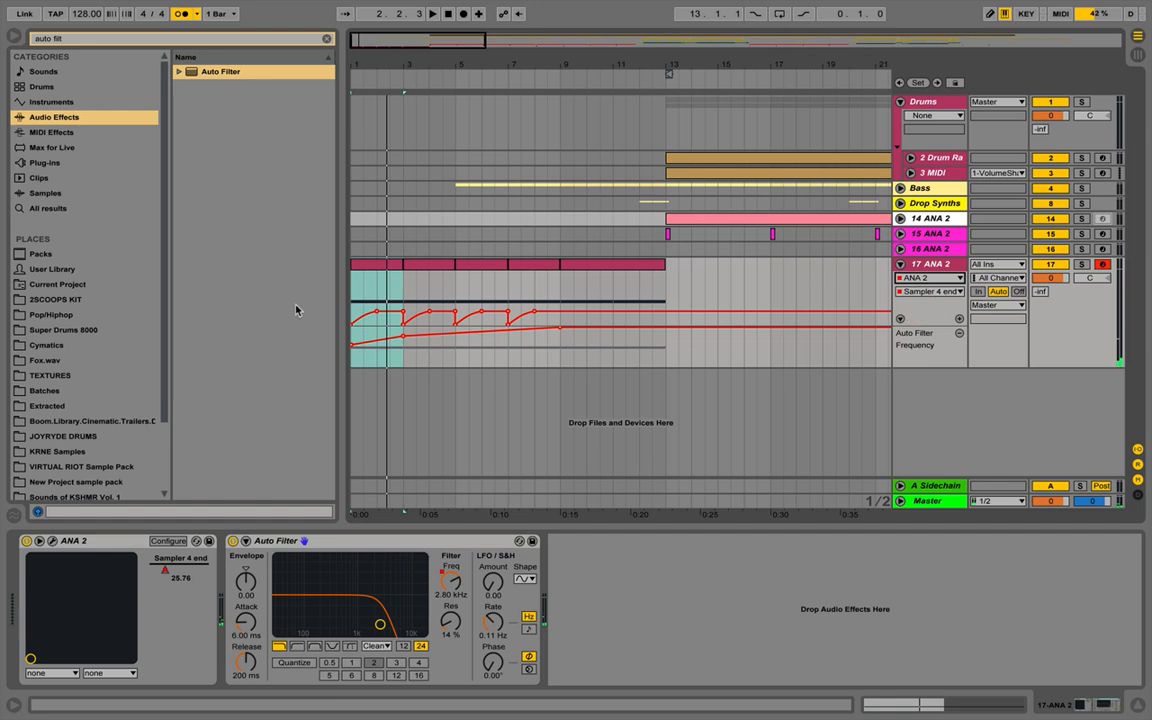
pyautogui.click(368, 316)
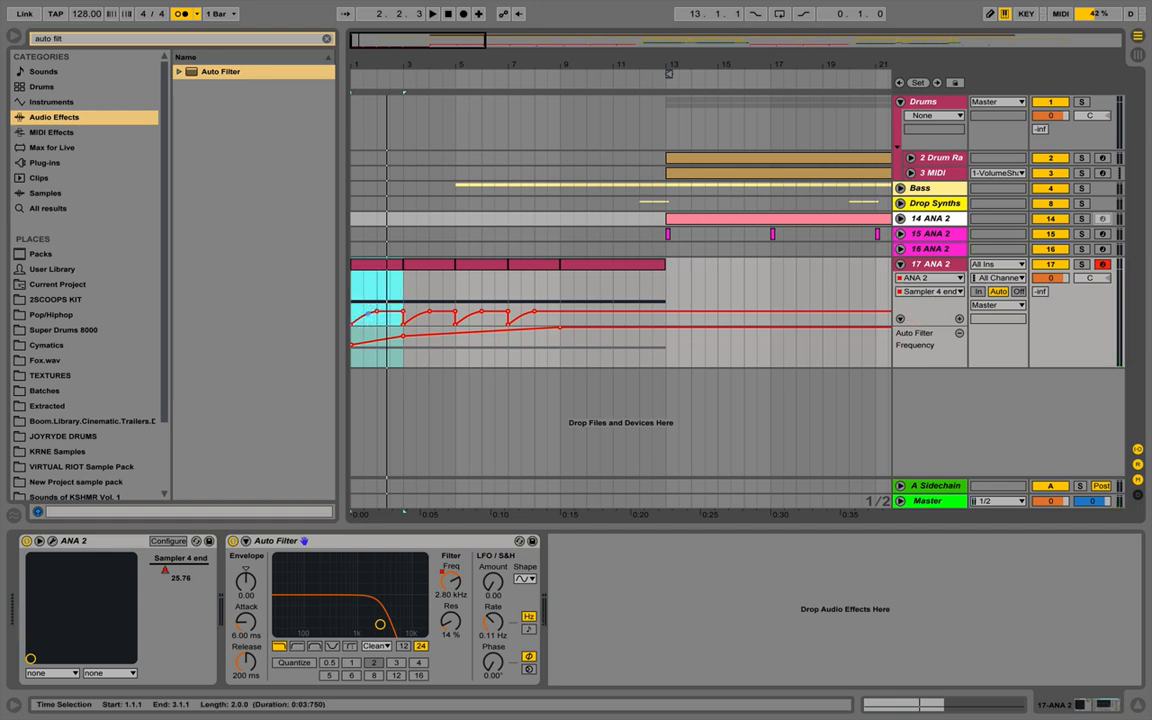
pyautogui.click(381, 270)
pyautogui.press('space')
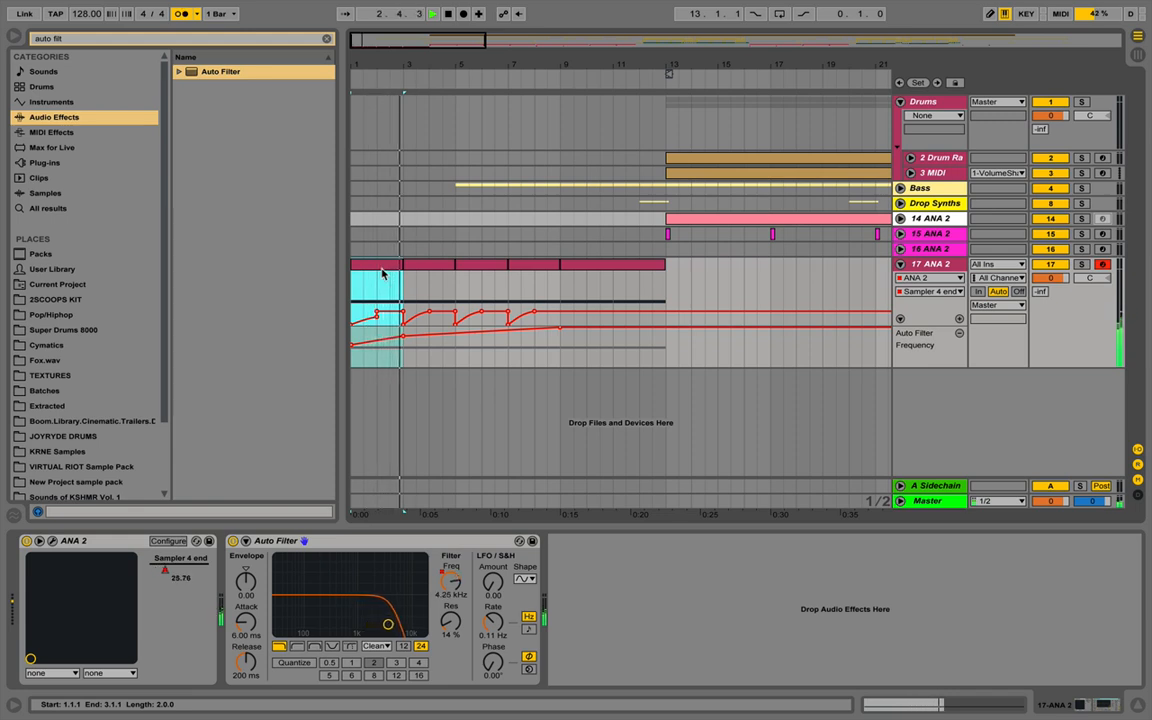
# Try a straight Sampler 4 end rise across bars 1–2 by removing the bar 2 breakpoint, and audition the first clip
pyautogui.press('space')
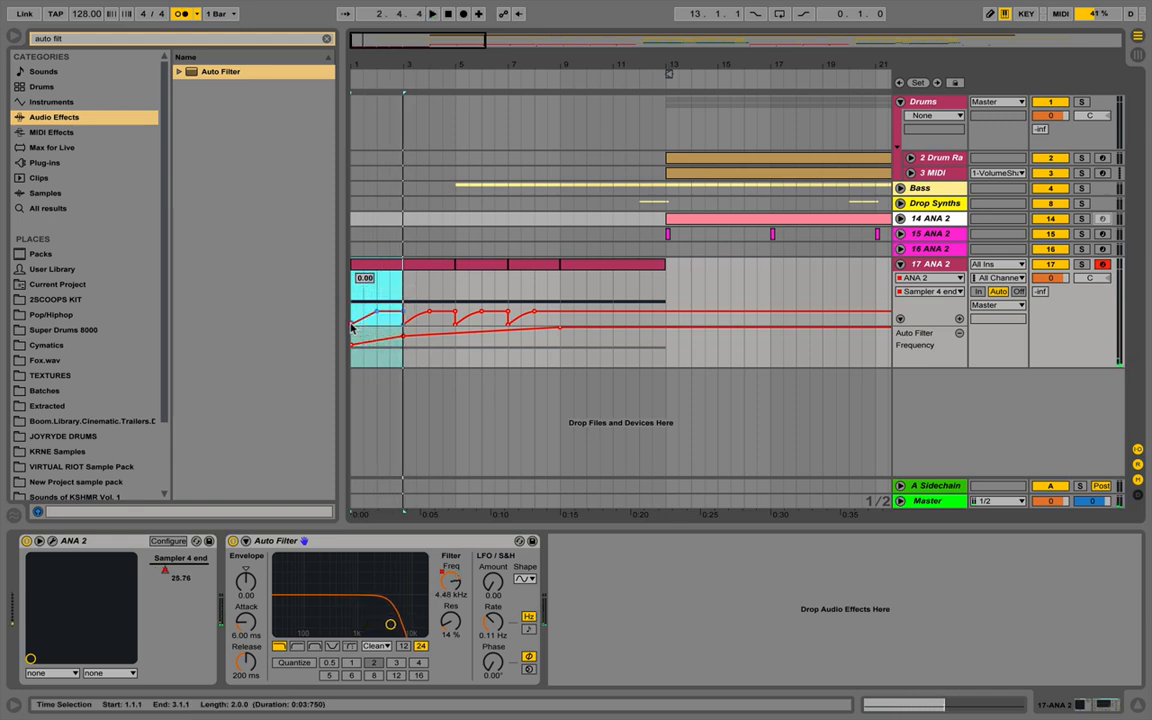
pyautogui.click(371, 264)
pyautogui.press('space')
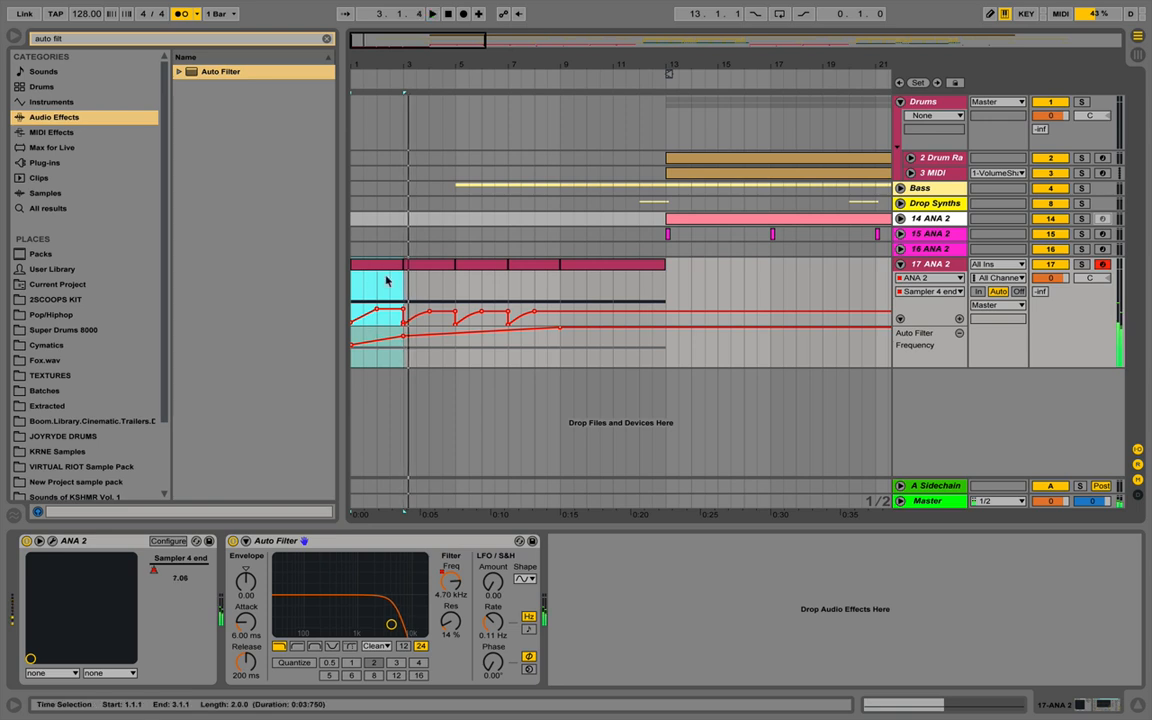
pyautogui.click(378, 267)
pyautogui.press('space')
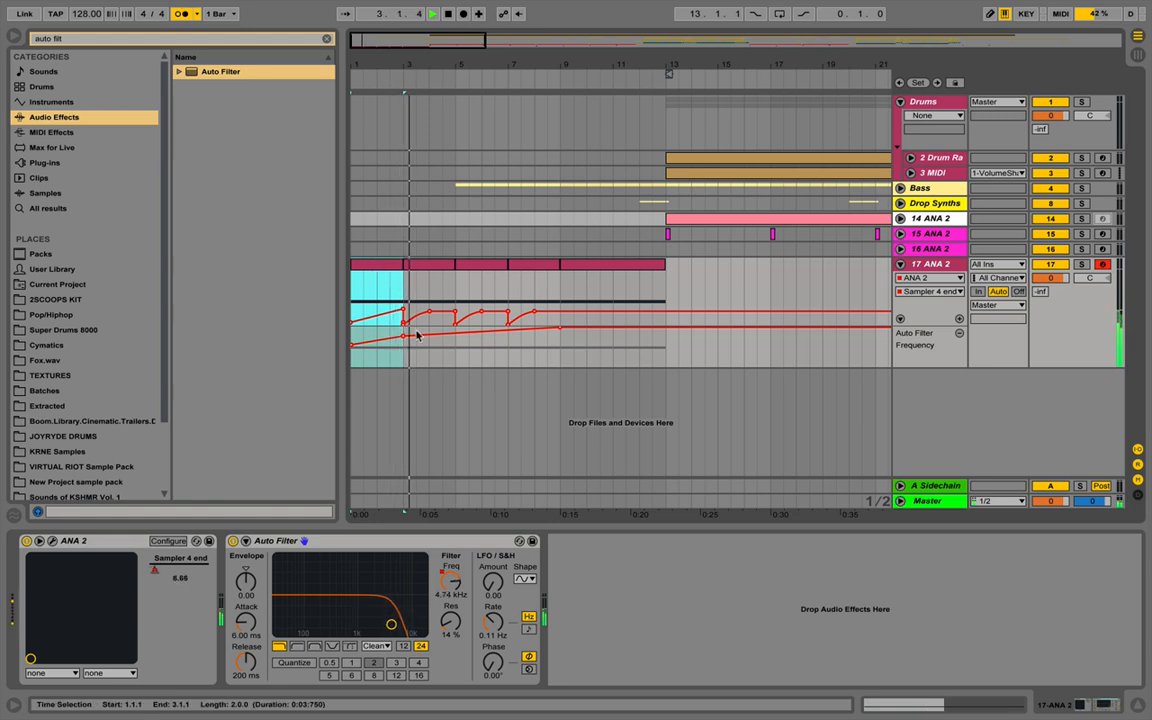
pyautogui.press('space')
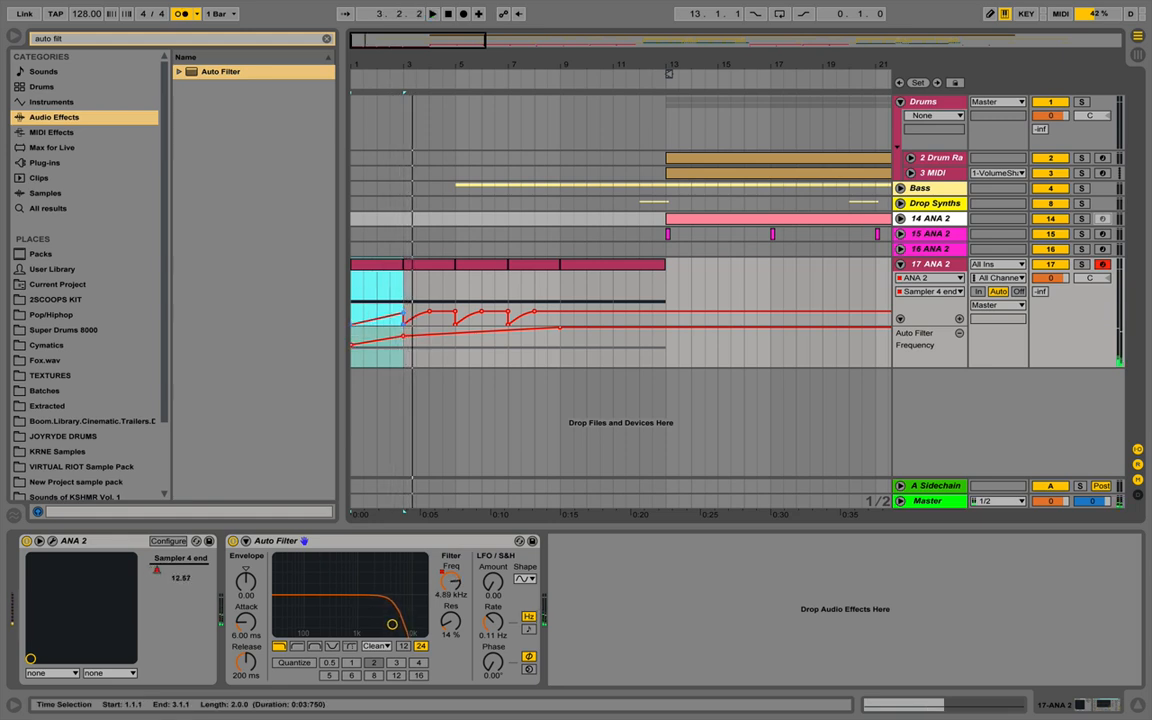
# Try a lower Sampler 4 end rise with a plateau at about 15 from bar 2 to bar 3, and play it
pyautogui.click(401, 290)
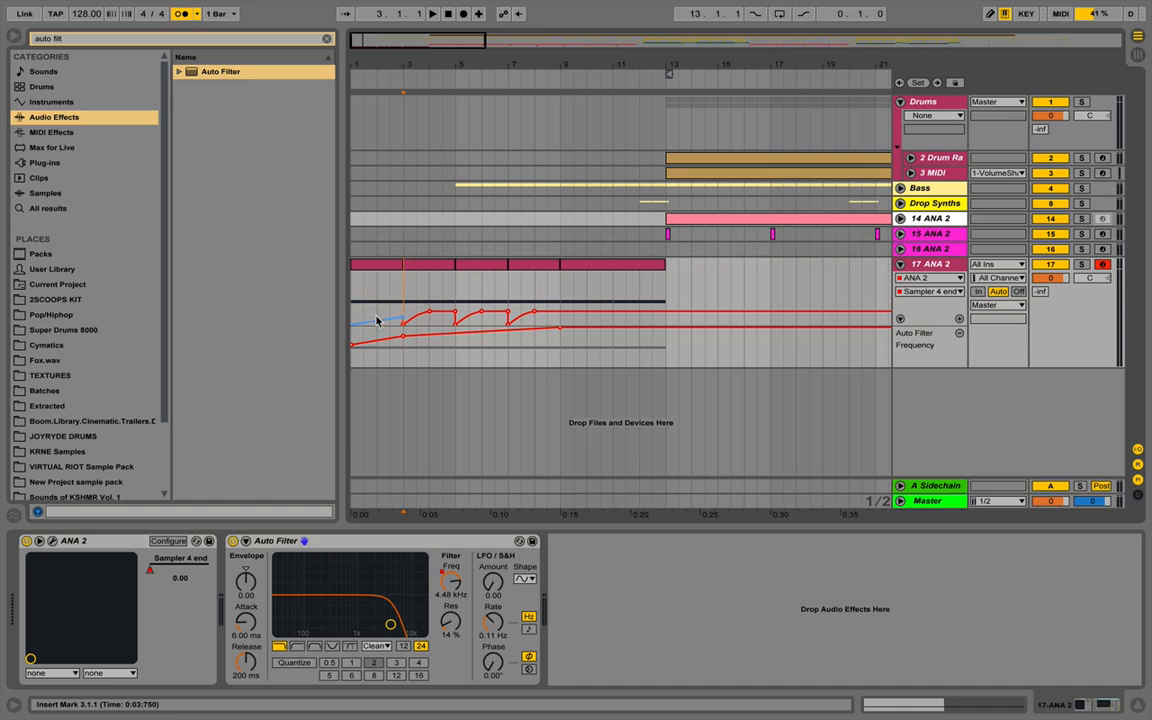
pyautogui.click(370, 264)
pyautogui.press('space')
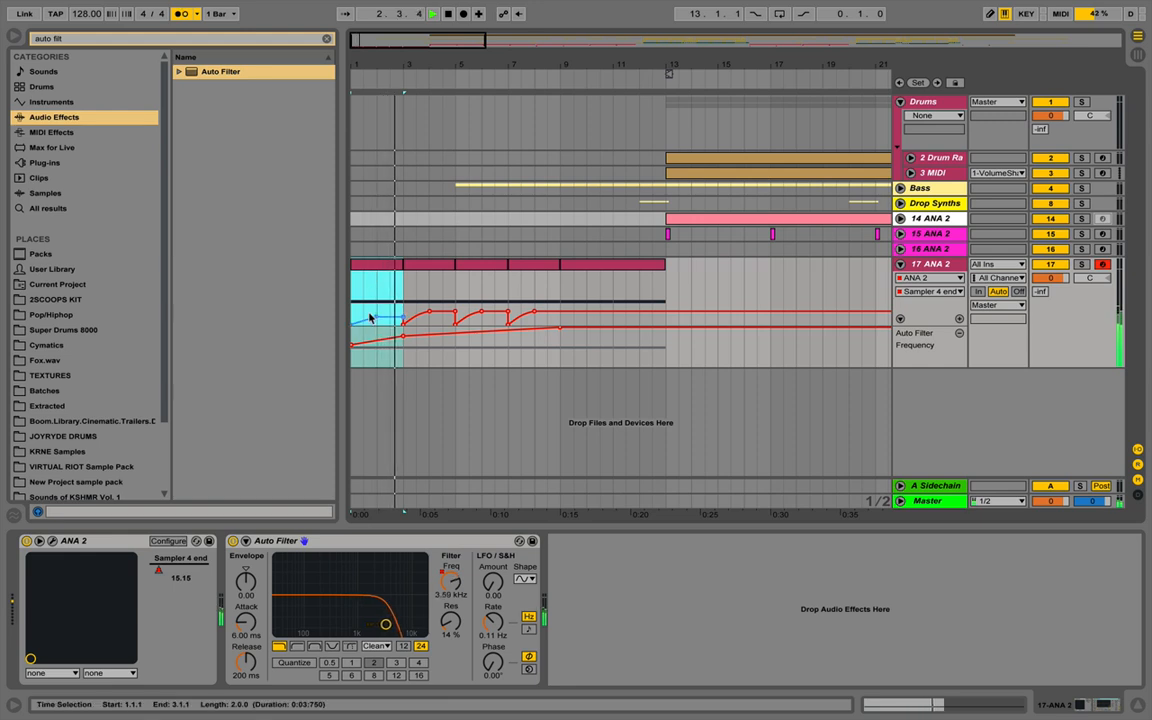
pyautogui.press('space')
# Raise the first Sampler 4 end curve so that it starts at 0.05, and audition it
pyautogui.moveTo(367, 66); pyautogui.dragTo(384, 168)
pyautogui.hscroll(-2, 453, 347)
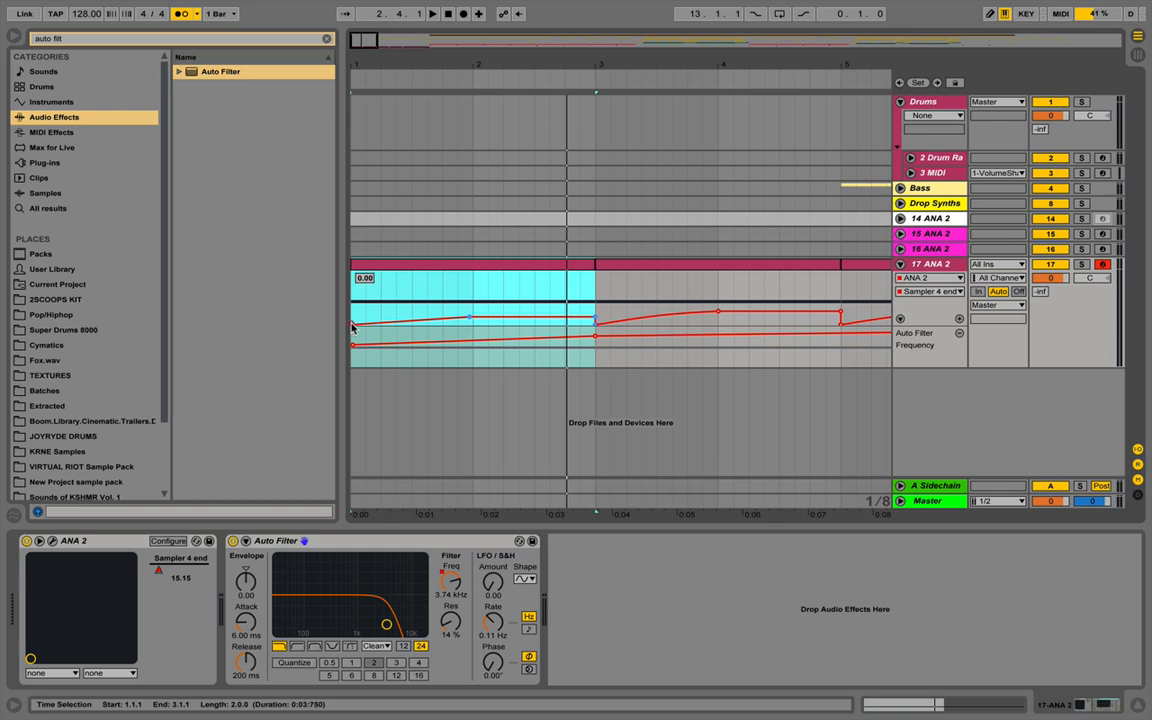
pyautogui.moveTo(352, 321); pyautogui.dragTo(352, 318)
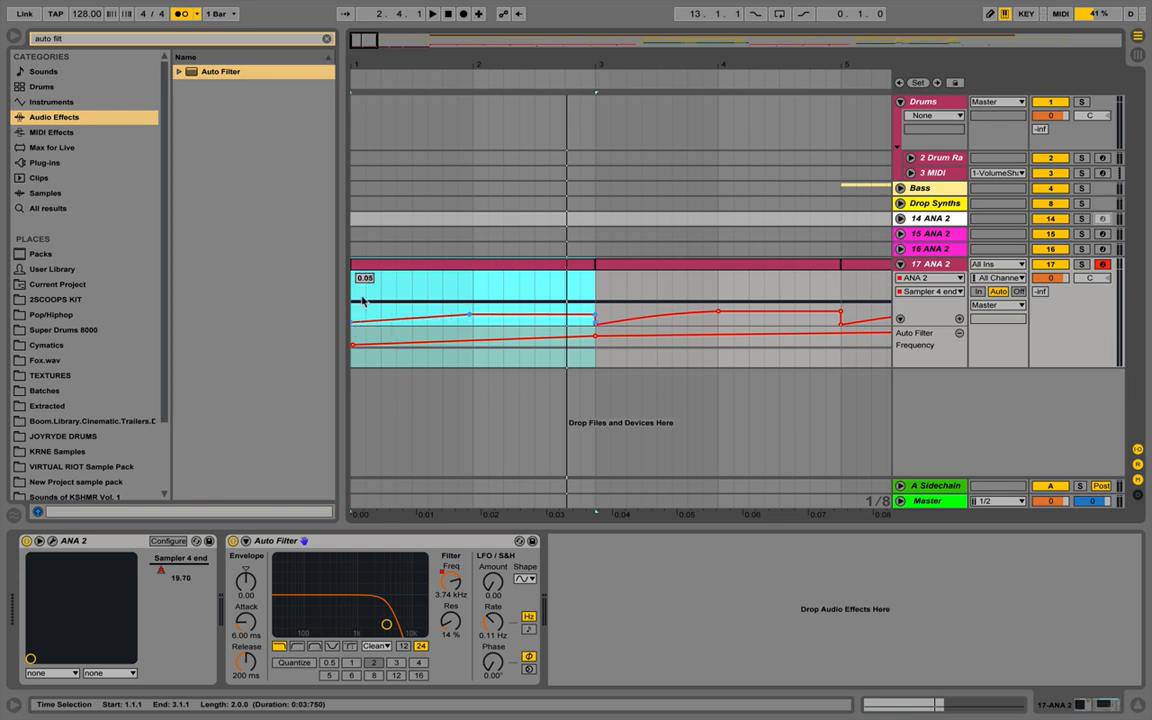
pyautogui.press('space')
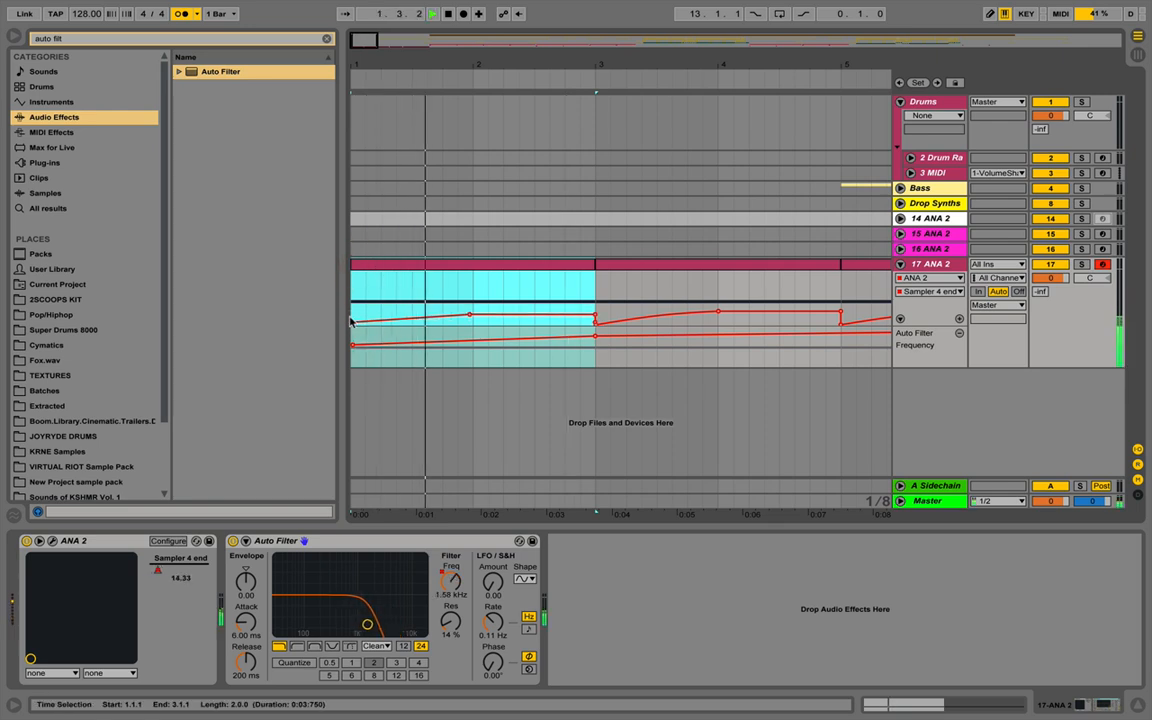
pyautogui.press('space')
# Flatten the Sampler 4 end automation to zero across bars 1–2 of track 17 and play the clip
pyautogui.moveTo(352, 322); pyautogui.dragTo(352, 333)
pyautogui.click(513, 301)
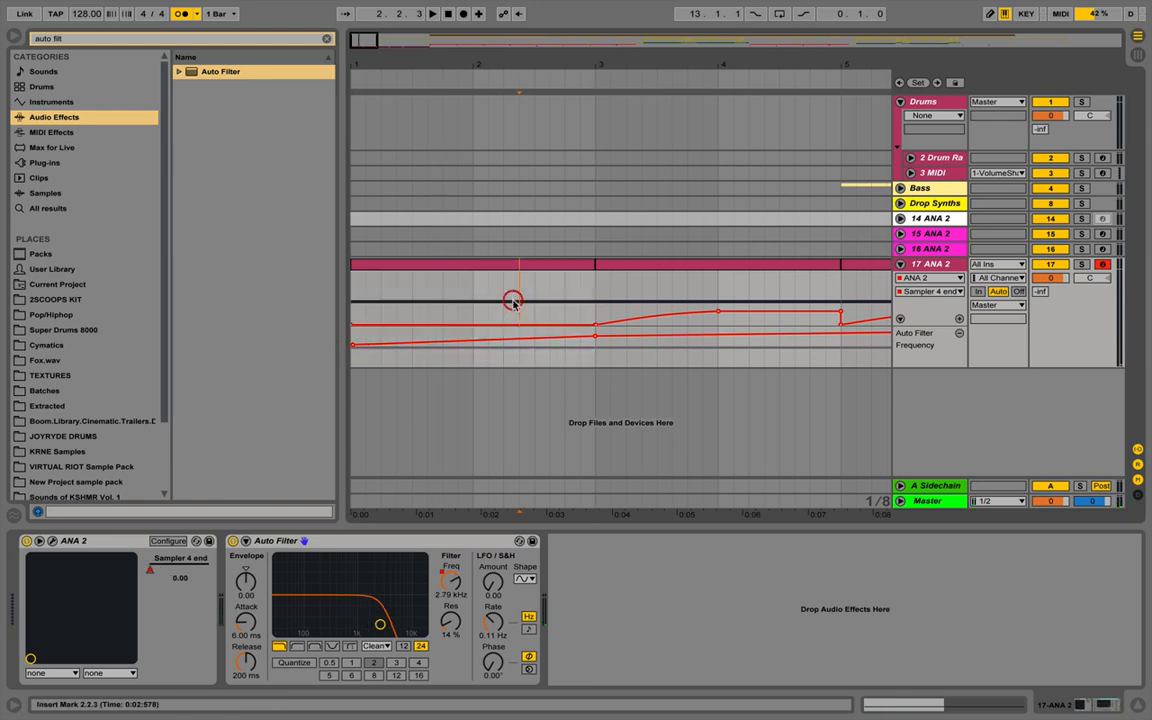
pyautogui.click(465, 266)
pyautogui.press('space')
pyautogui.press('space')
# Add a Sampler 4 end breakpoint at bar 2 with a value of 0.06 and audition the first clip
pyautogui.click(468, 323)
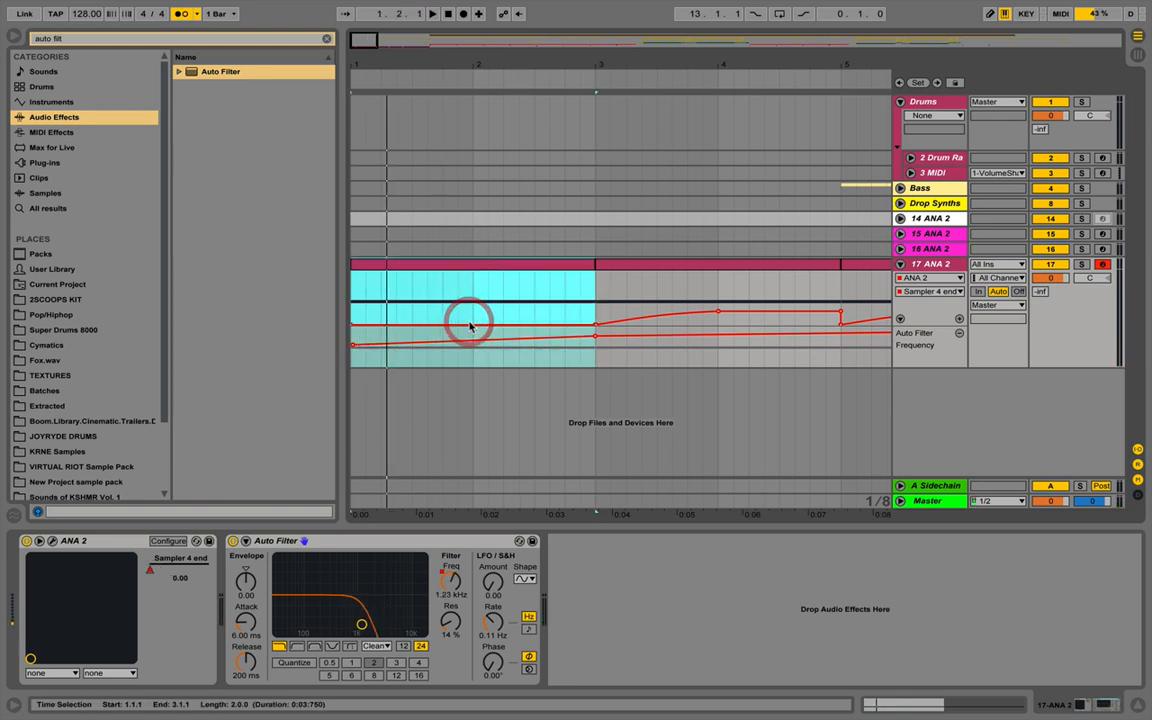
pyautogui.moveTo(470, 324); pyautogui.dragTo(473, 322)
pyautogui.press('space')
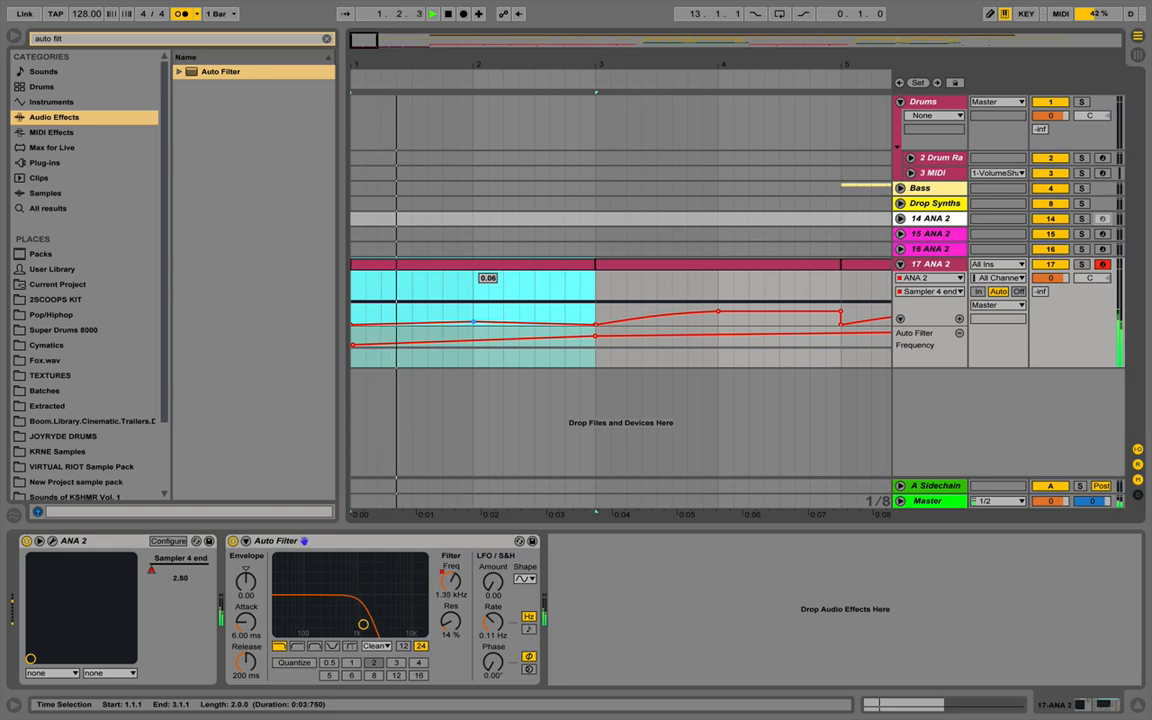
pyautogui.press('space')
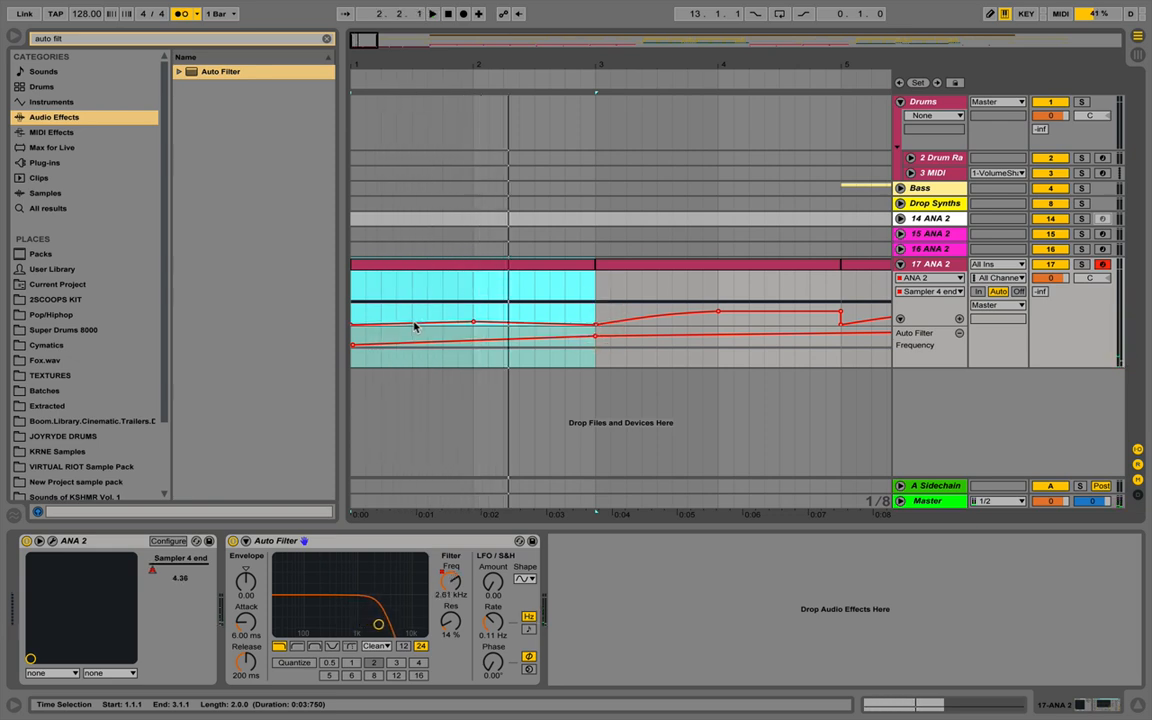
# Replace the bar 2 Sampler 4 end breakpoint with one at 1.3, raise the curve's end slightly at bar 3, and audition it
pyautogui.click(473, 319)
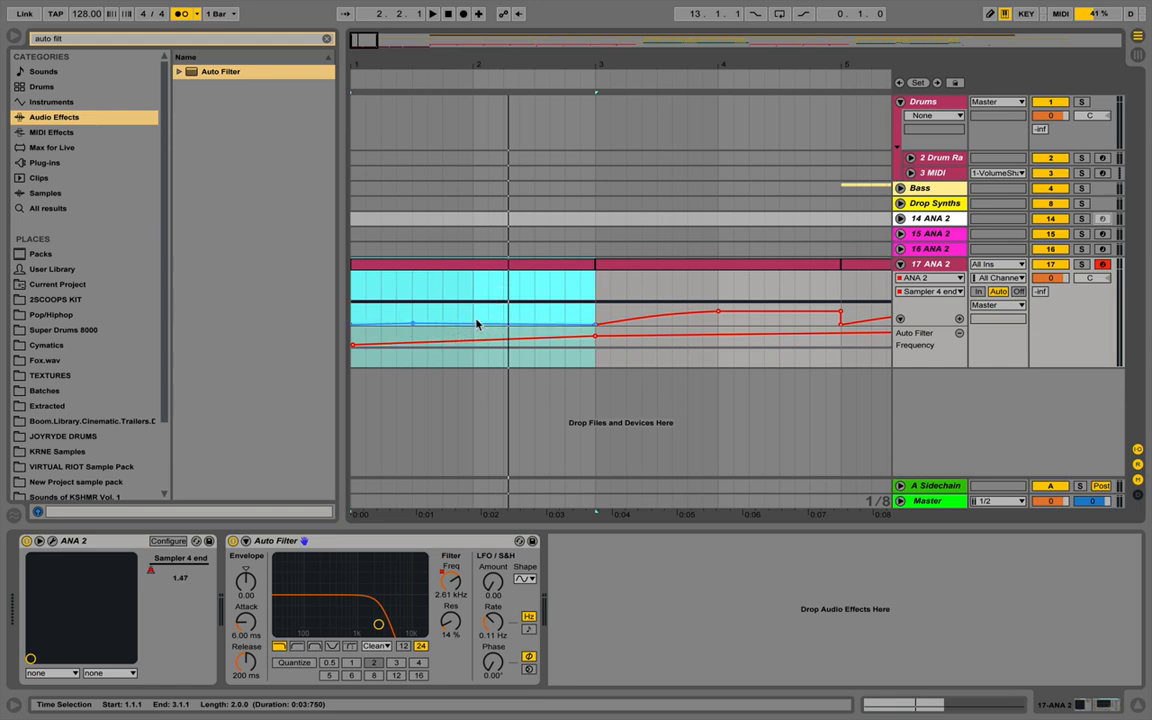
pyautogui.moveTo(595, 324); pyautogui.dragTo(596, 322)
pyautogui.press('space')
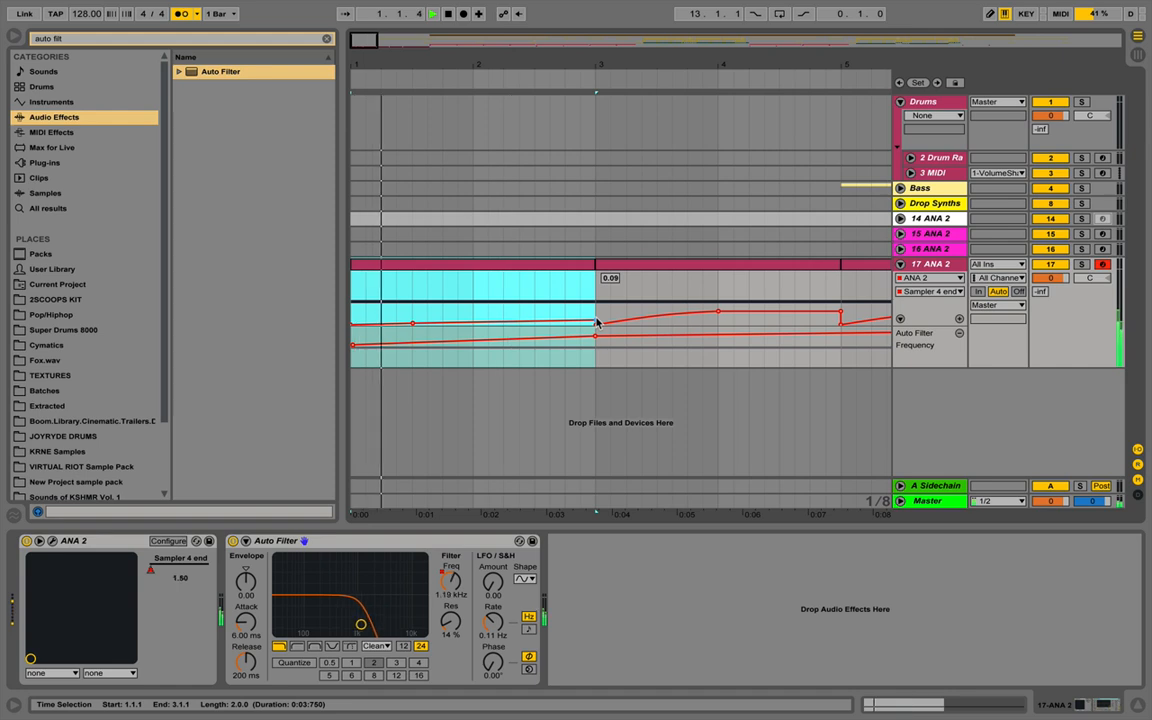
pyautogui.press('space')
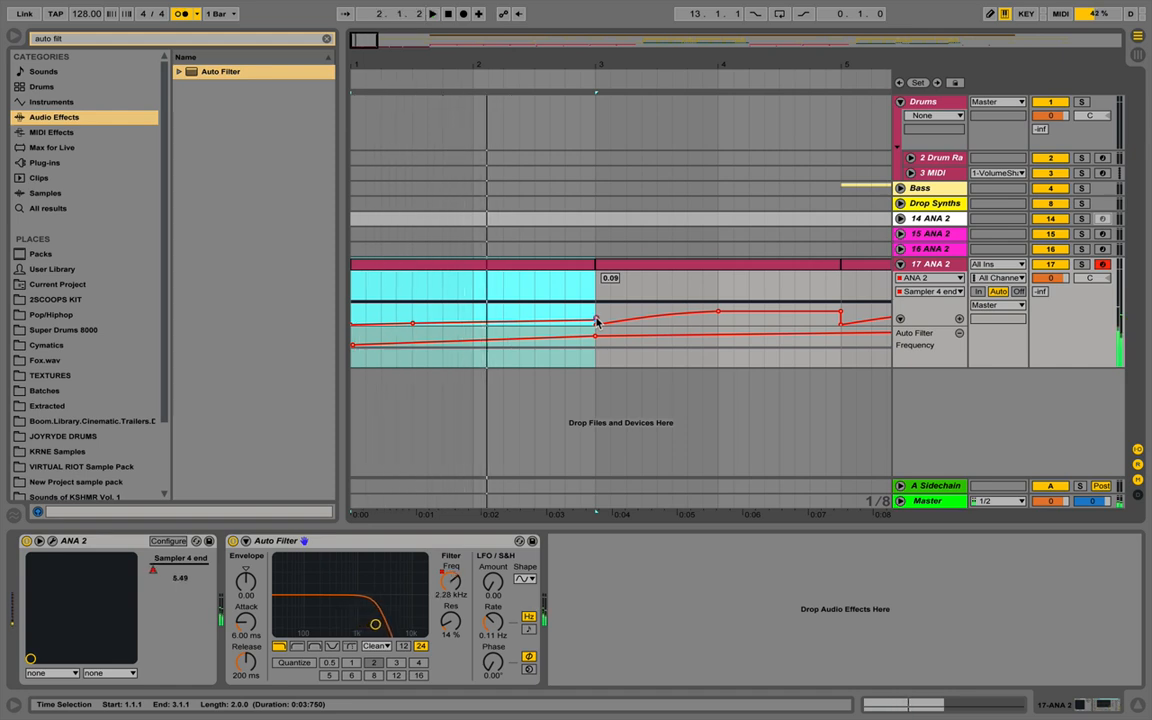
pyautogui.moveTo(597, 320); pyautogui.dragTo(597, 323)
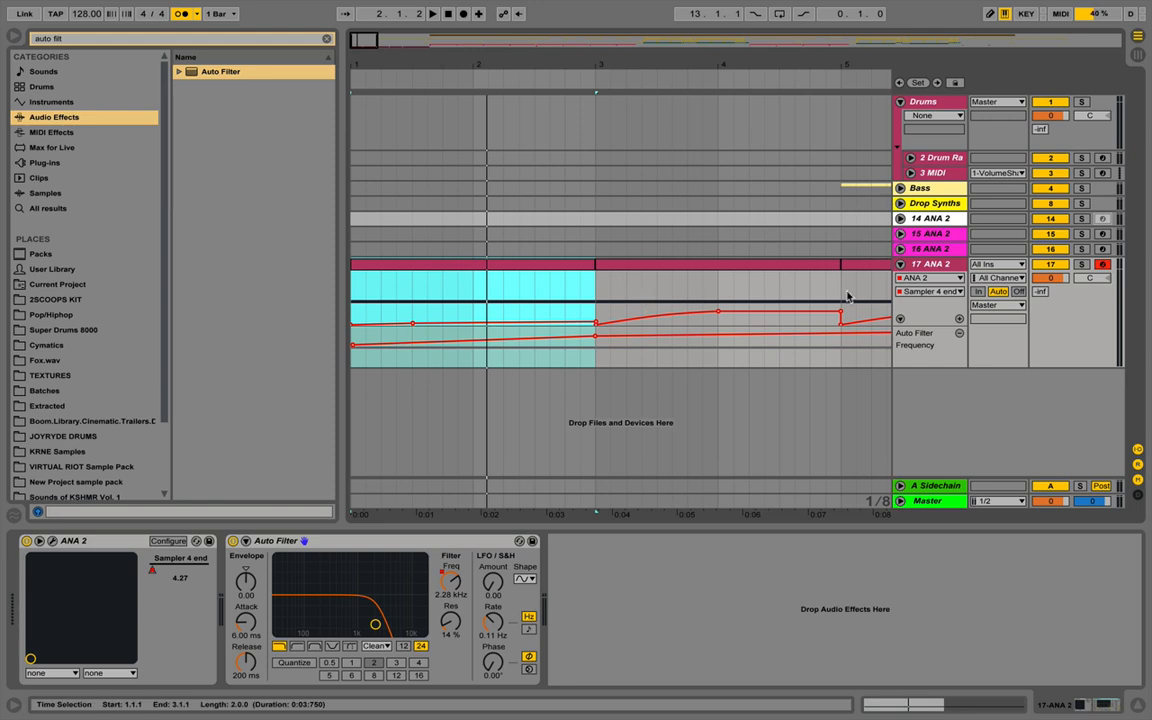
# Turn off the Auto Filter on track 17 and freeze the track
pyautogui.click(915, 266)
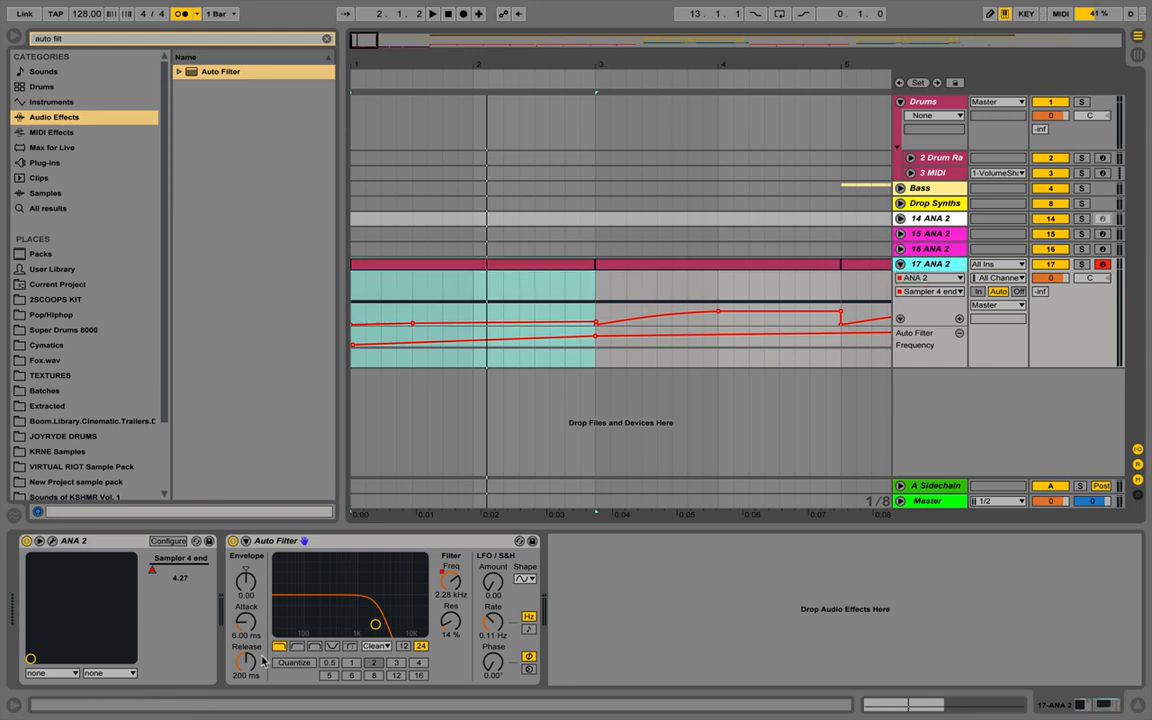
pyautogui.click(232, 540)
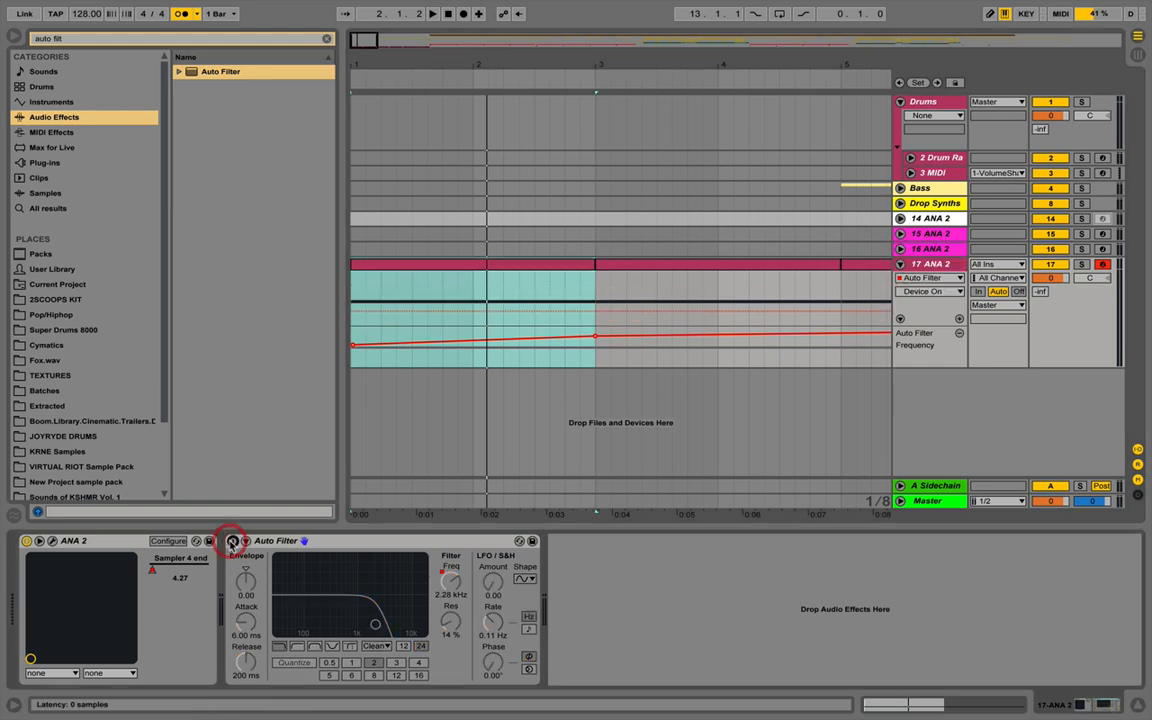
pyautogui.rightClick(915, 264)
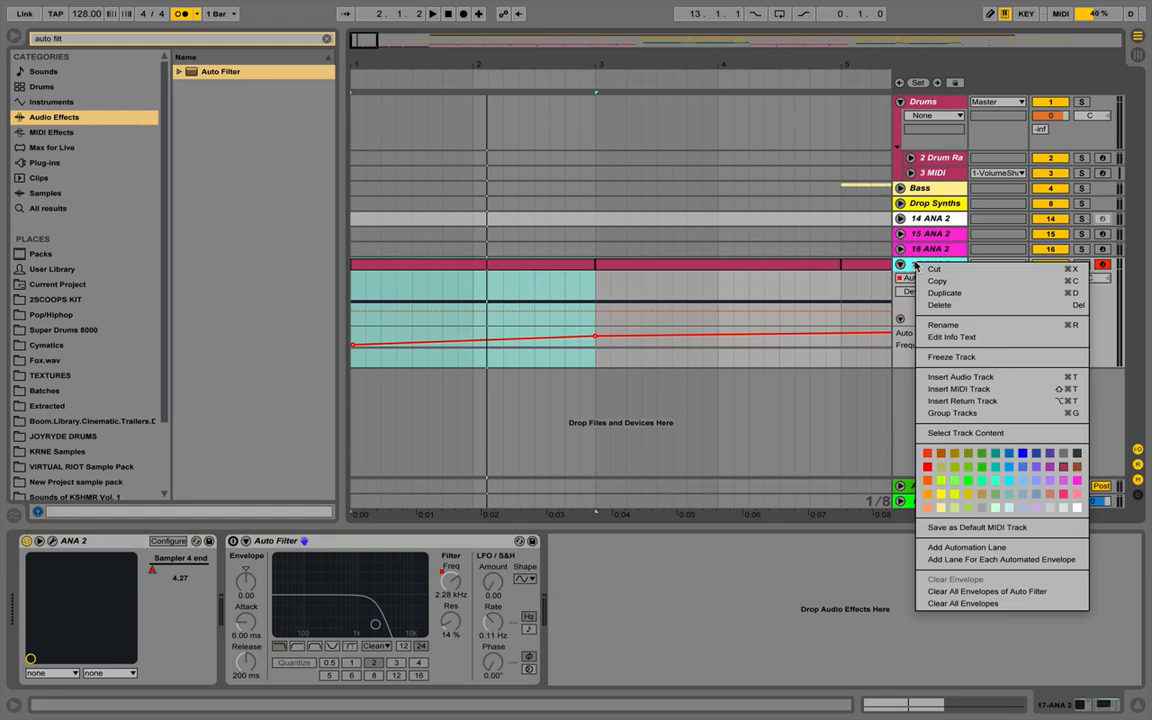
pyautogui.click(935, 357)
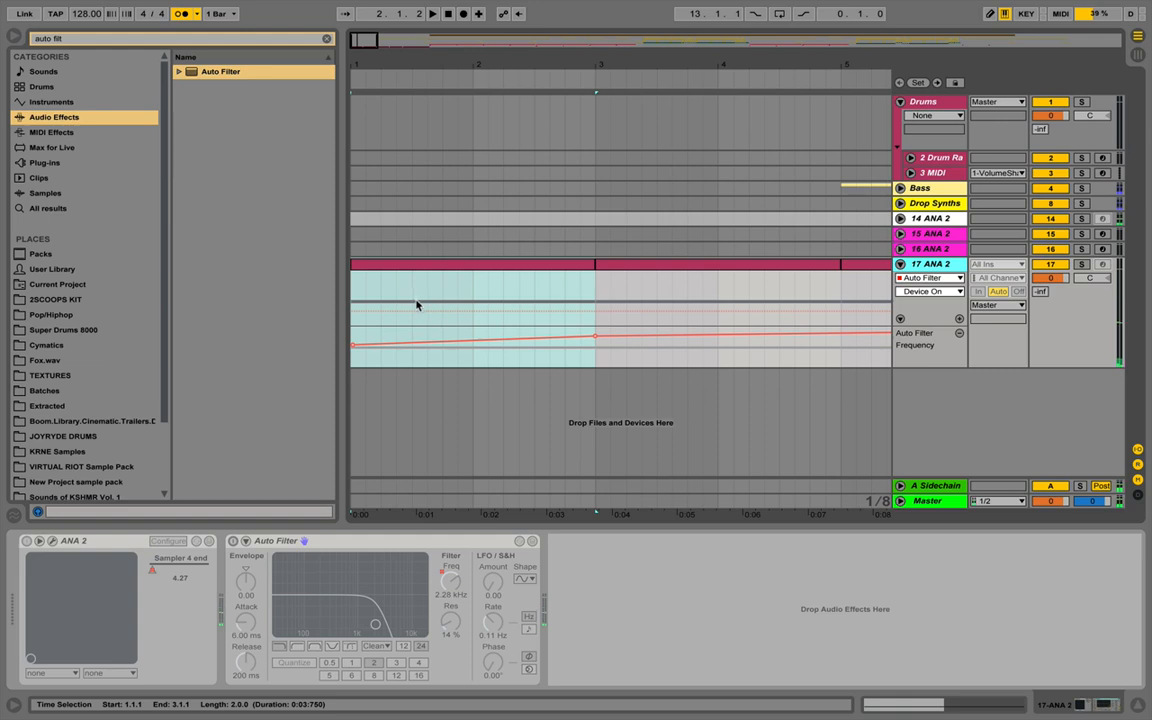
# Insert an audio track below track 17 and copy the first half bar of the frozen track to its start
pyautogui.hotkey('ctrl', 't')
pyautogui.moveTo(413, 292); pyautogui.dragTo(351, 292)
pyautogui.click(356, 410)
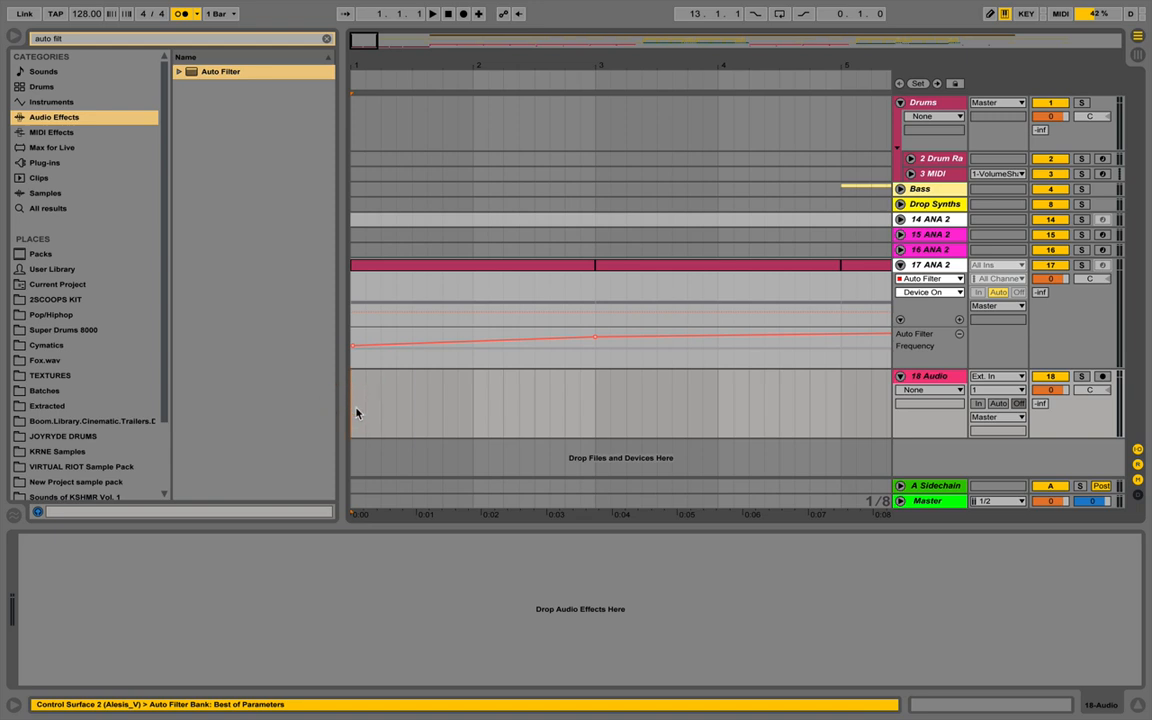
pyautogui.hotkey('ctrl', 'v')
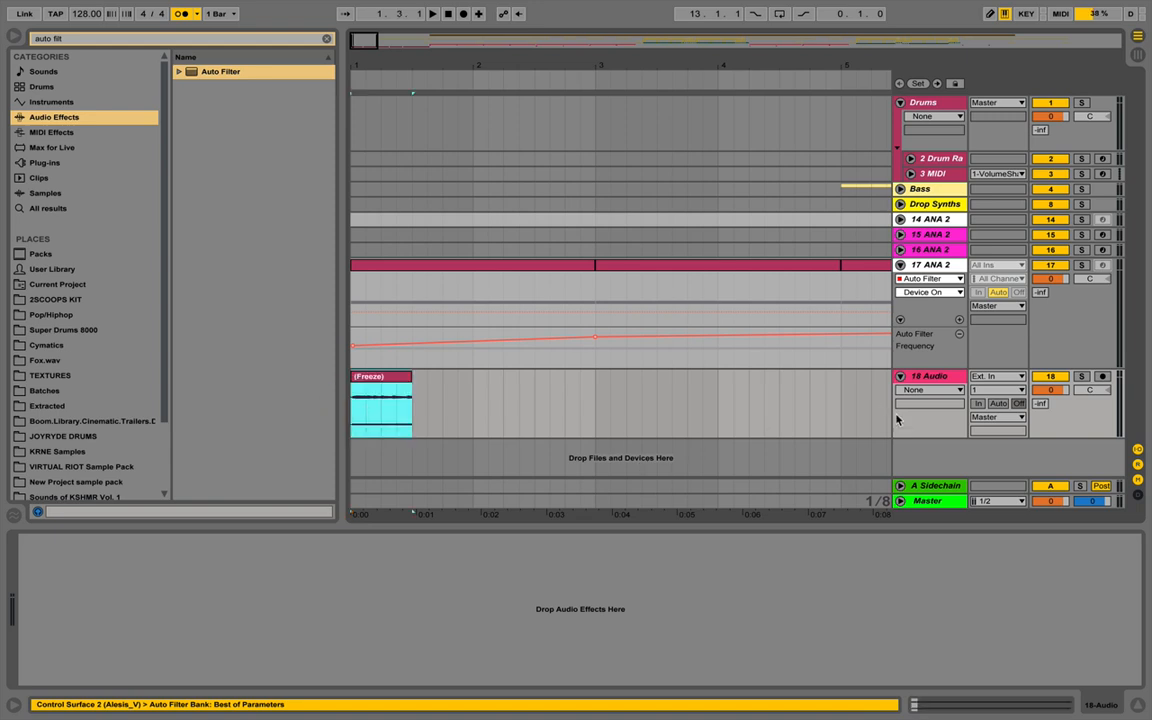
# Play the frozen track 17 from bar 3, then unfreeze it
pyautogui.click(914, 266)
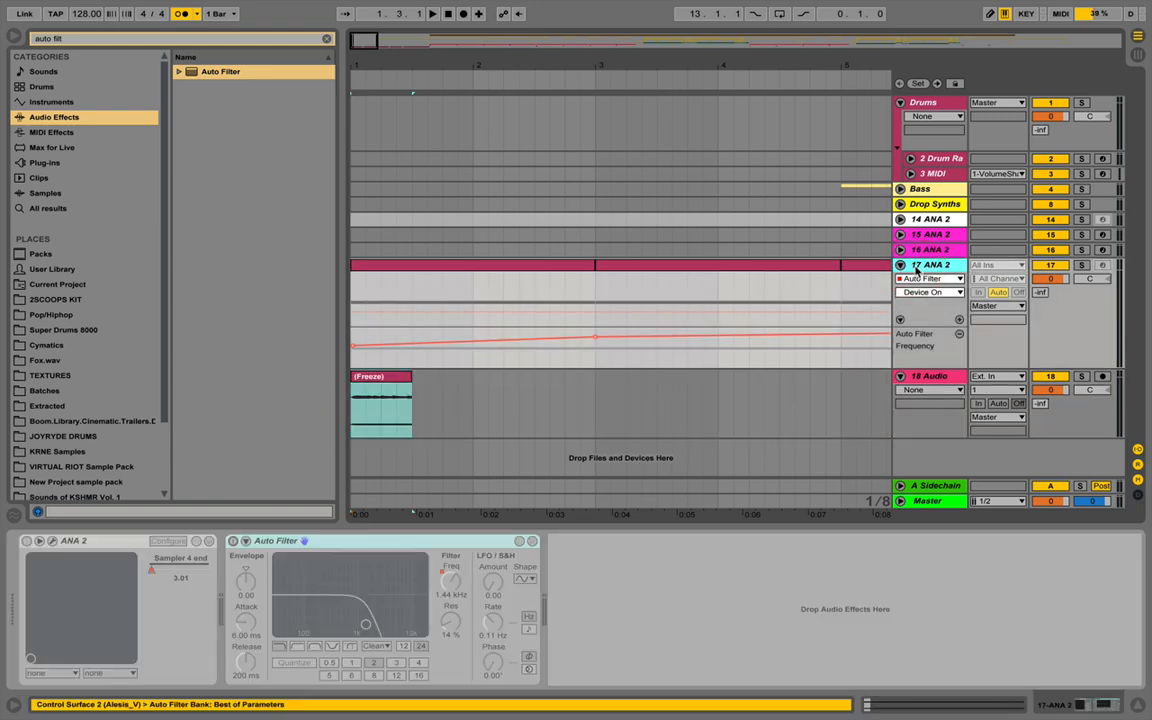
pyautogui.click(594, 290)
pyautogui.press('space')
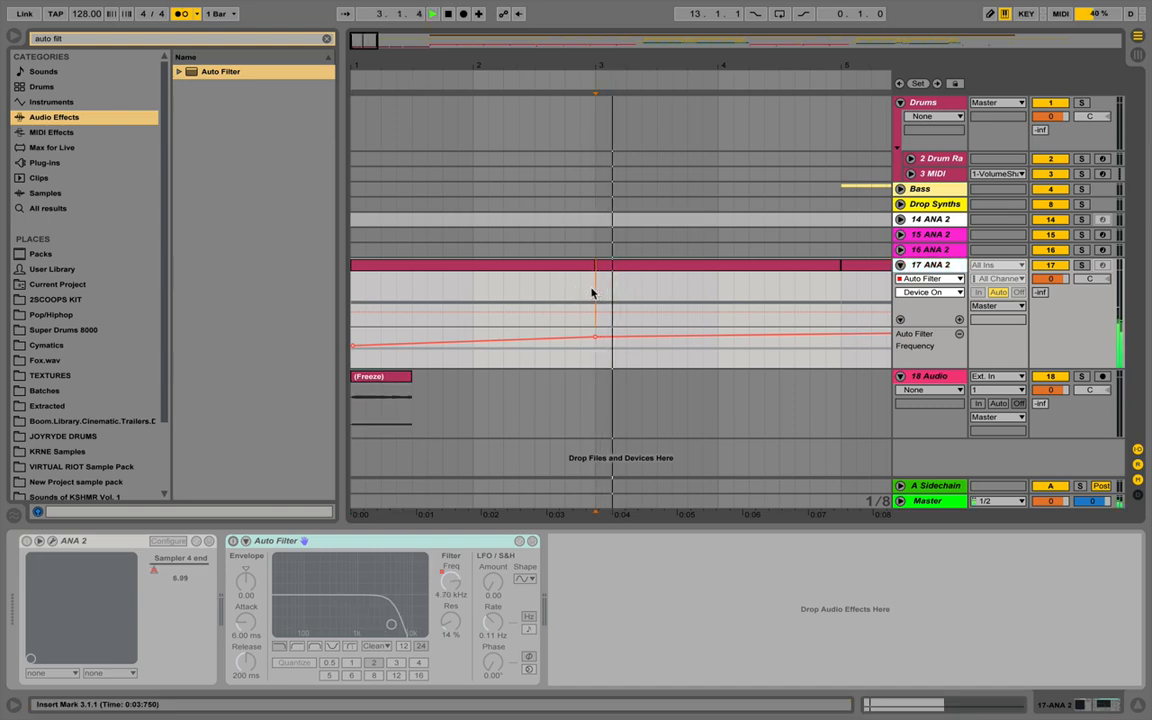
pyautogui.press('space')
pyautogui.rightClick(929, 265)
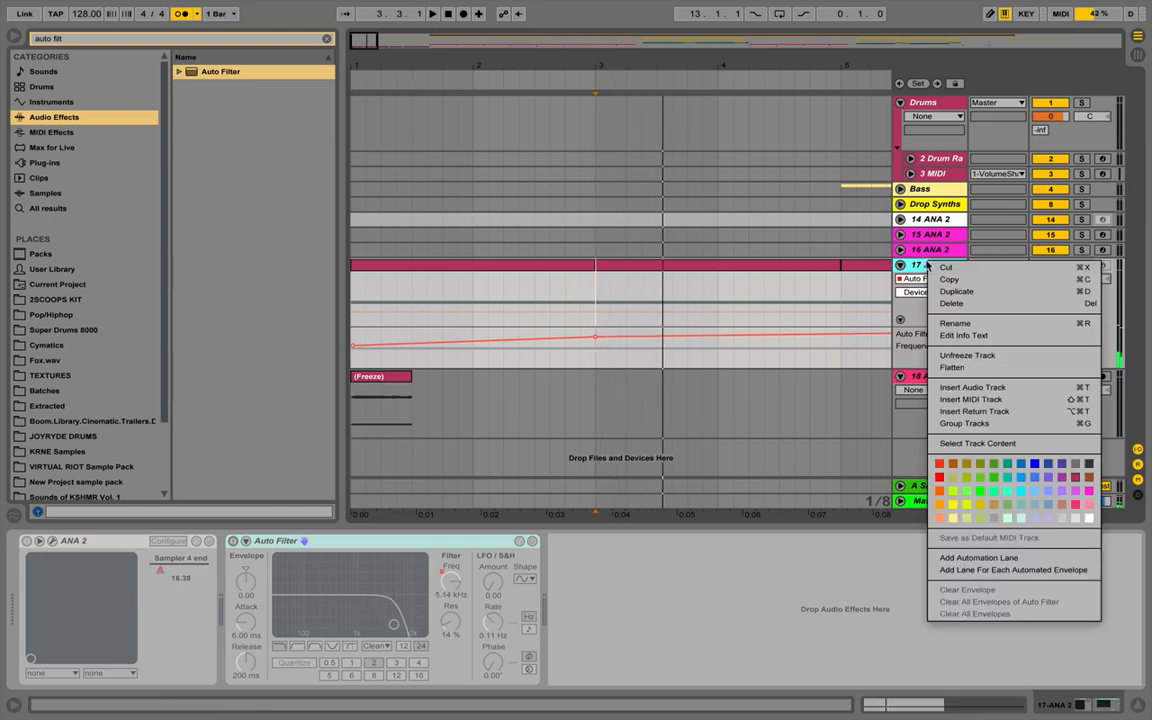
pyautogui.click(962, 356)
# Remove the Auto Filter frequency breakpoints at bars 1 and 3 and play the first clip on track 17
pyautogui.click(353, 345)
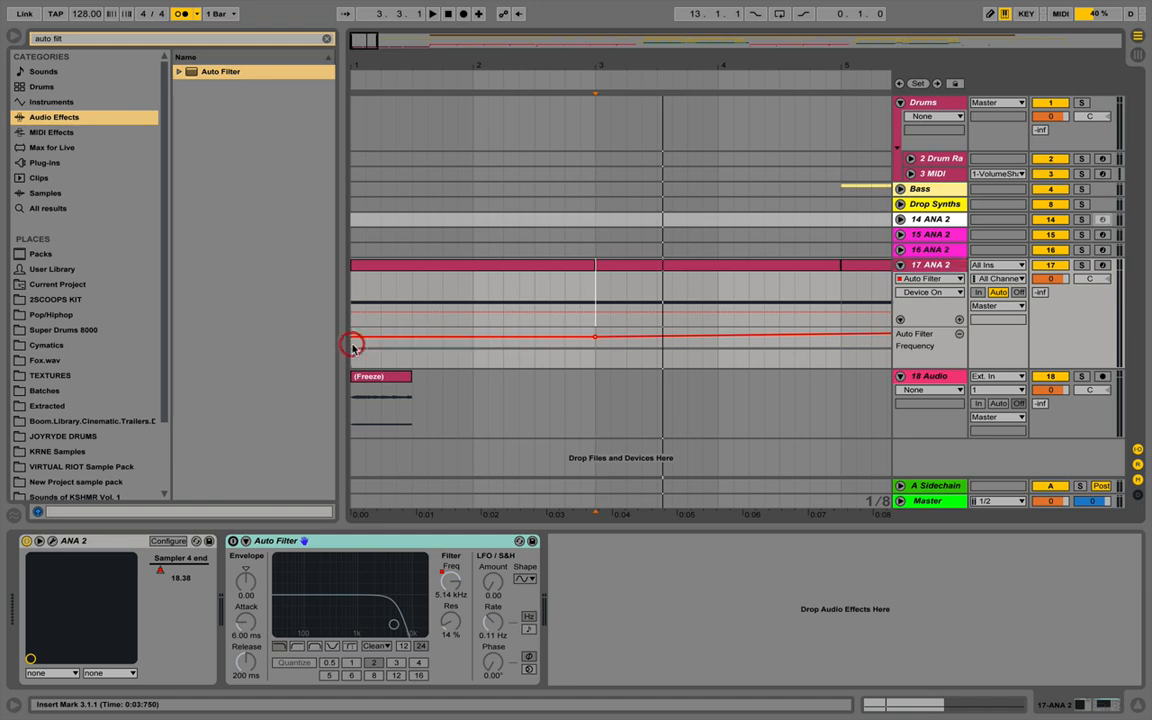
pyautogui.click(594, 335)
pyautogui.click(437, 264)
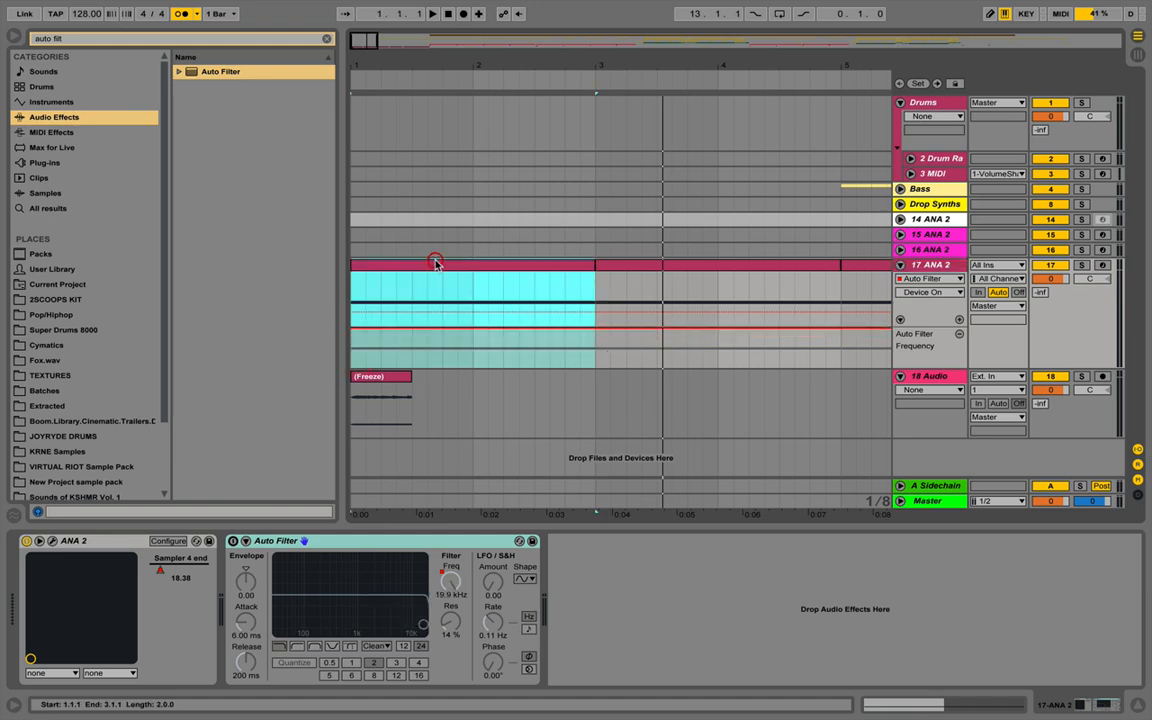
pyautogui.press('space')
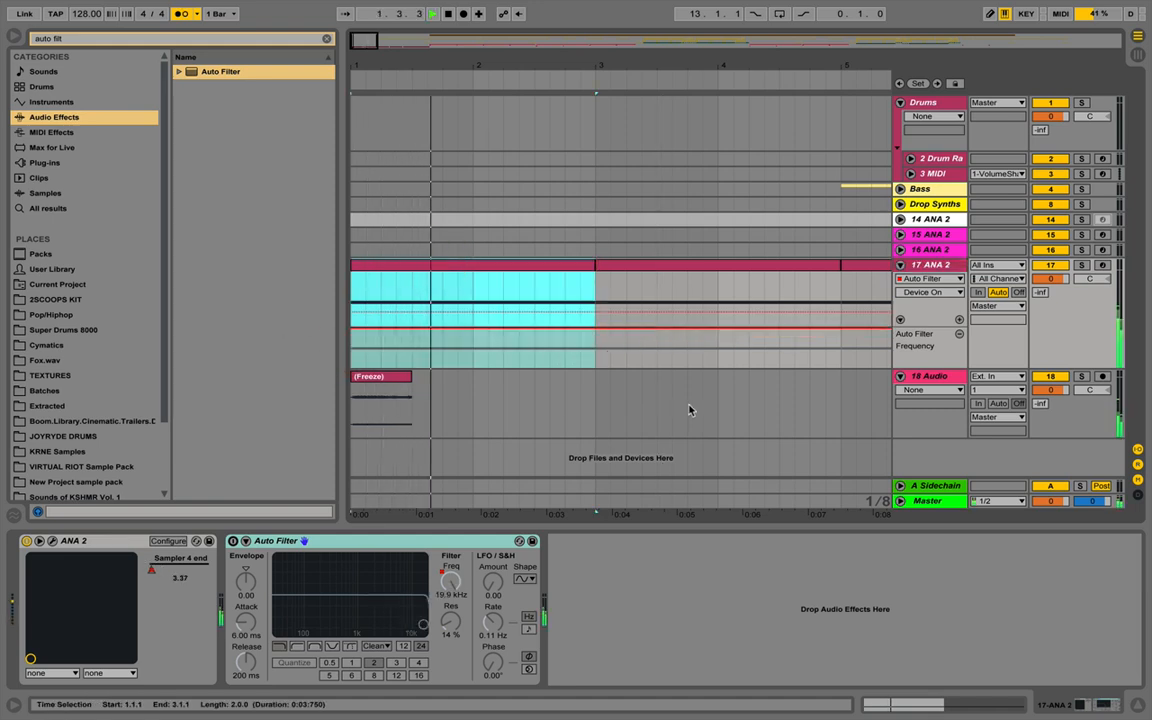
# Solo track 17 and audition the first clip on its own
pyautogui.click(930, 265)
pyautogui.click(1081, 265)
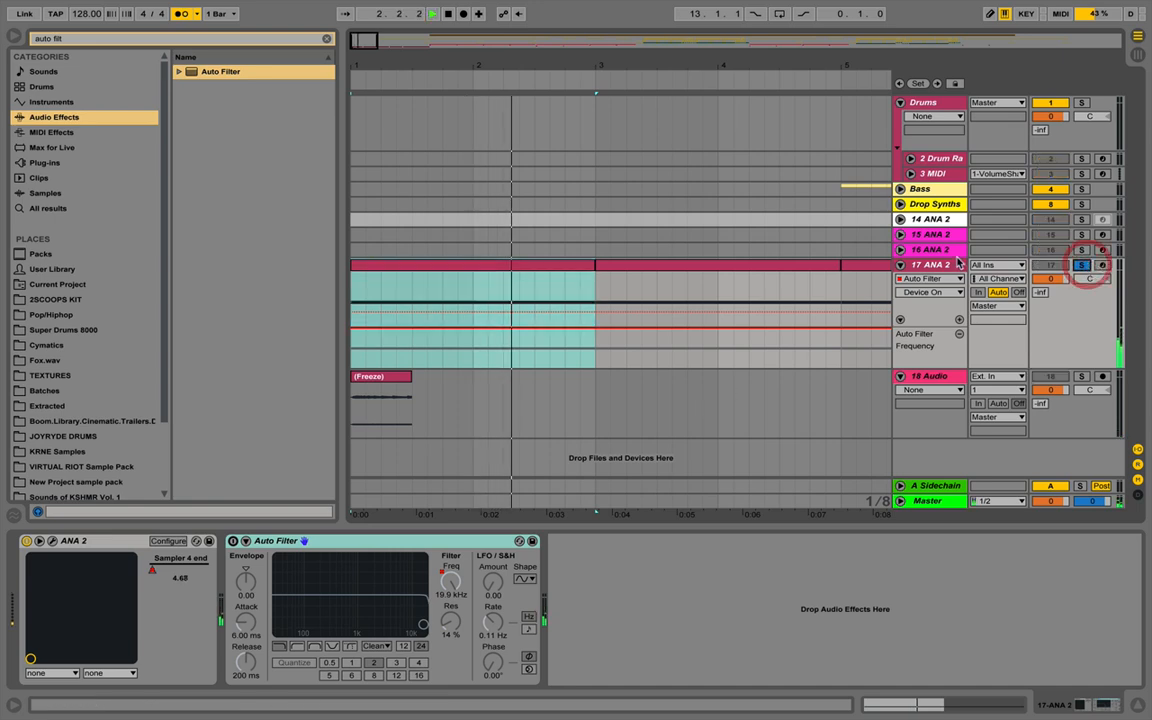
pyautogui.click(162, 605)
pyautogui.press('space')
# Show the Sampler 4 end automation on track 17, try the parameter at 12.33, and re-enable its automation
pyautogui.click(182, 559)
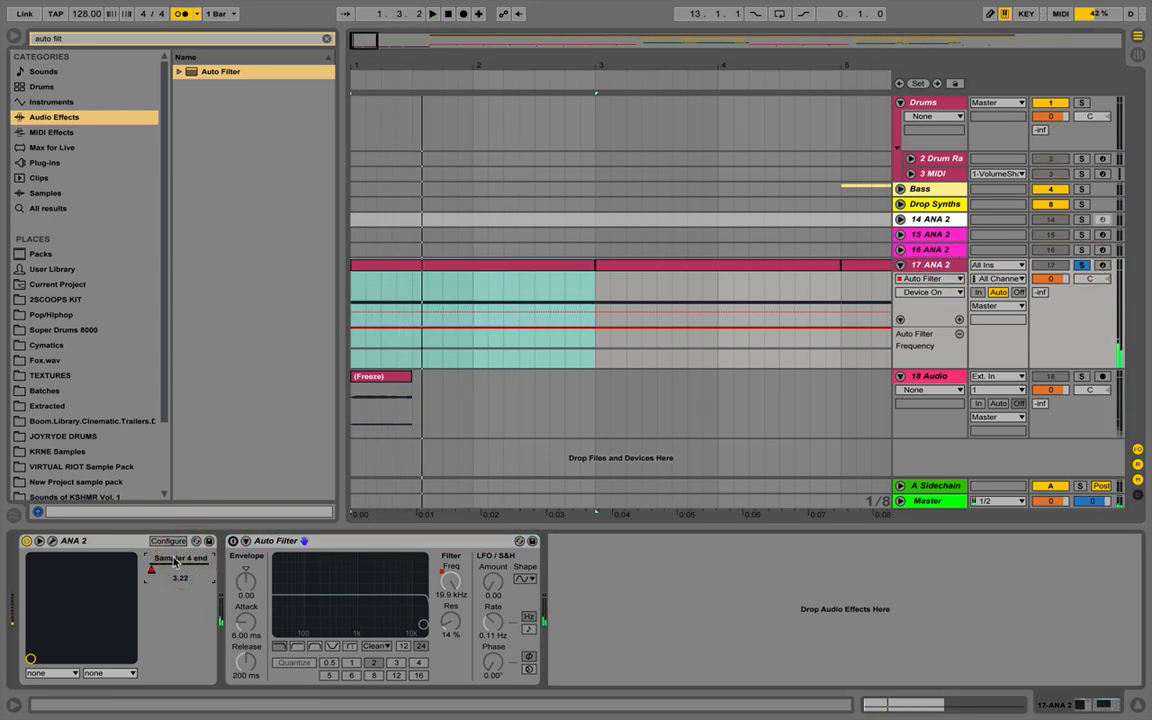
pyautogui.click(153, 569)
pyautogui.moveTo(152, 570); pyautogui.dragTo(157, 570)
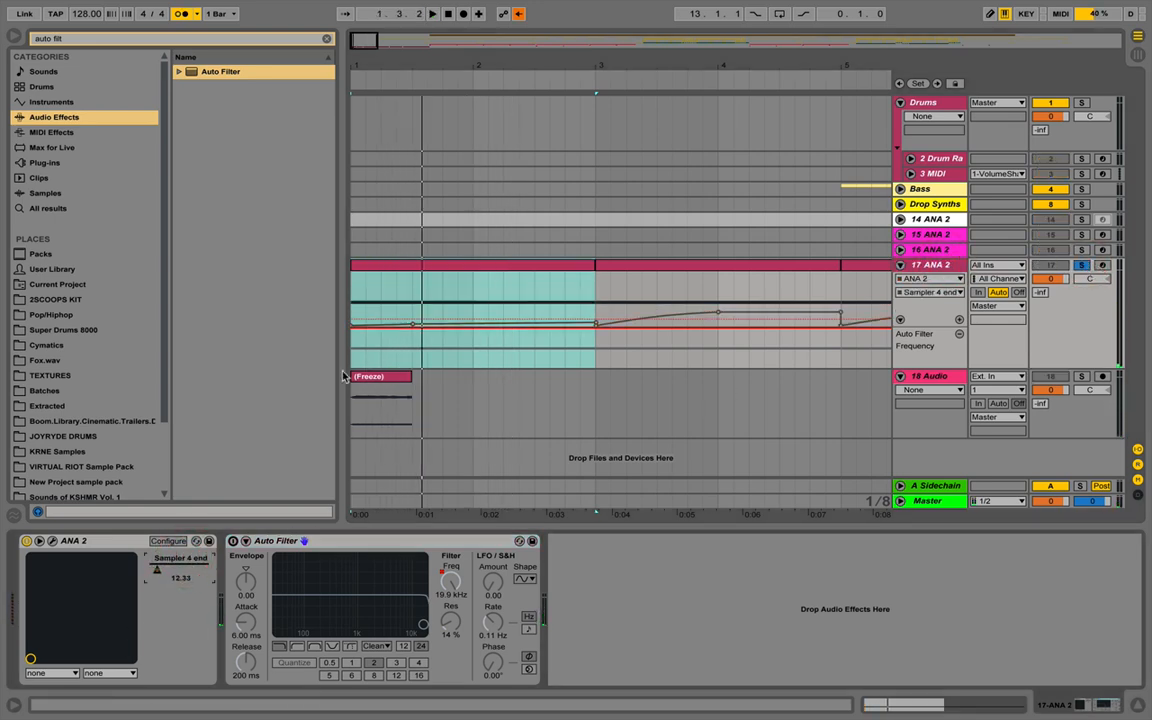
pyautogui.click(518, 14)
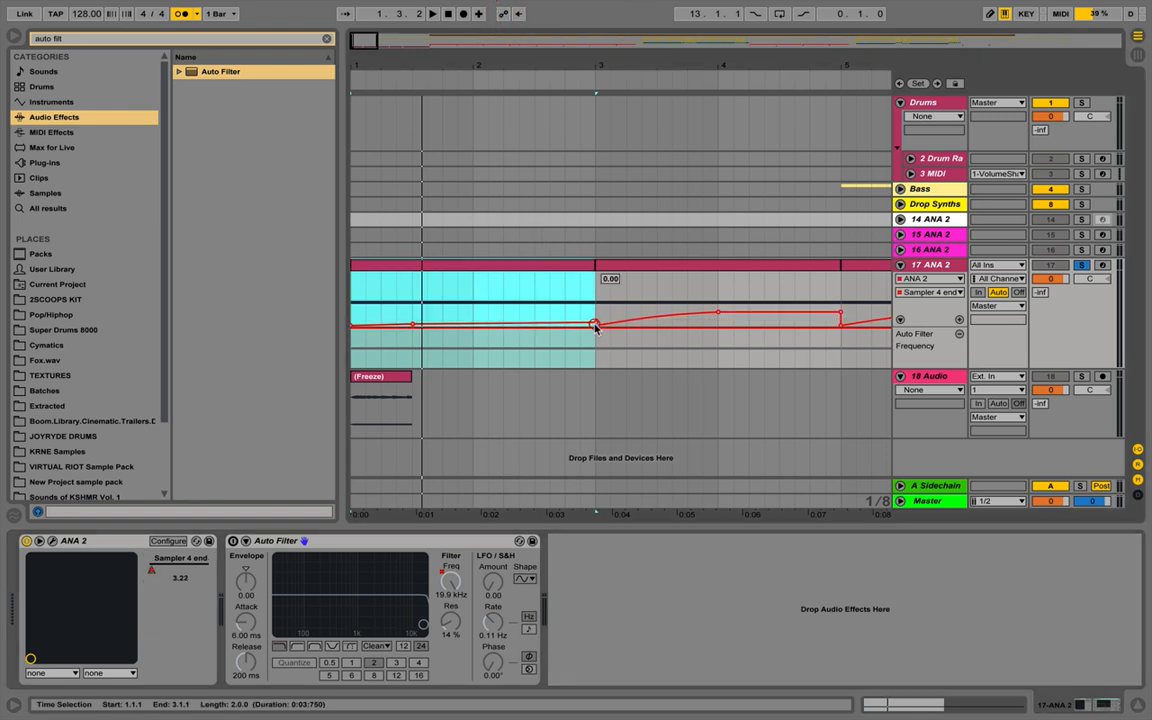
# Remove the zero-value Sampler 4 end breakpoint at bar 3 and show this automation in its own lane
pyautogui.click(959, 319)
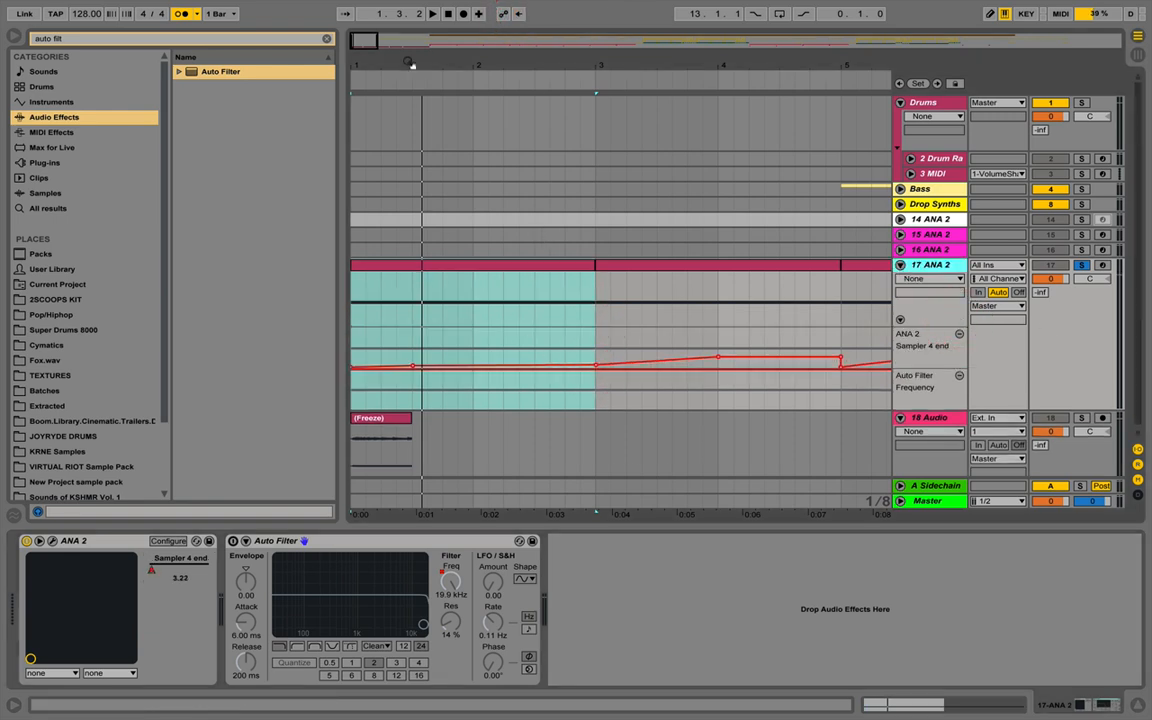
pyautogui.moveTo(411, 66); pyautogui.dragTo(411, 32)
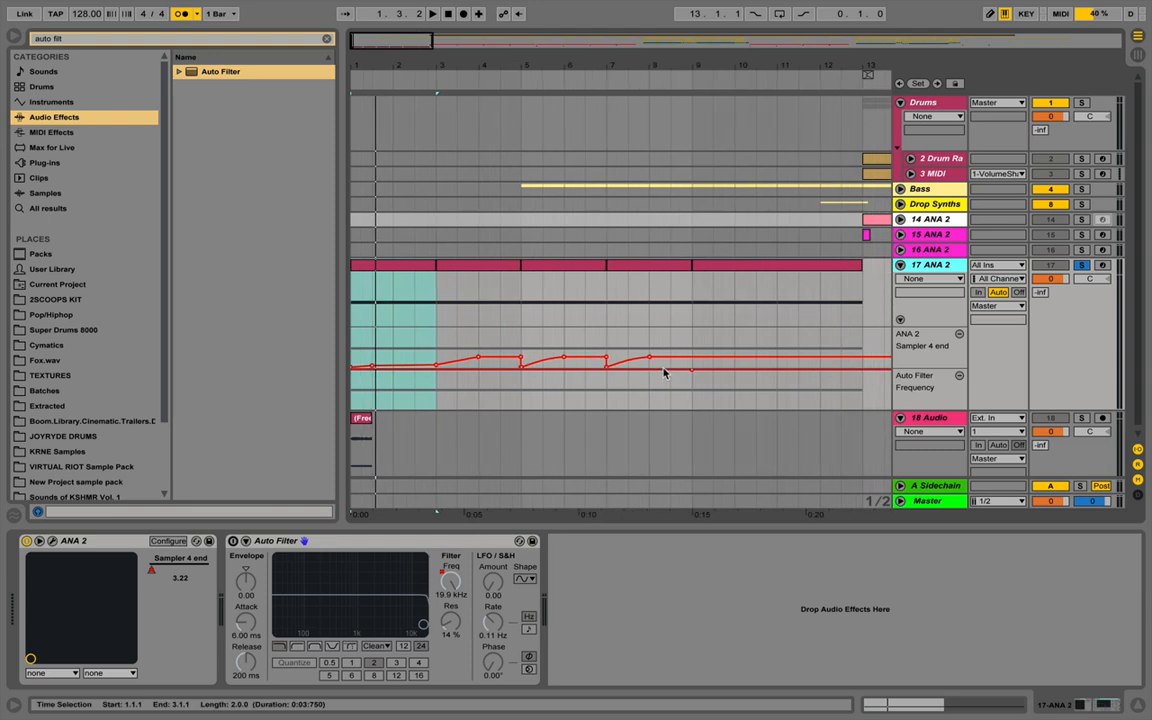
# Clear the Sampler 4 end automation breakpoints on track 17 from bar 1 through bar 9
pyautogui.moveTo(693, 338); pyautogui.dragTo(361, 364)
pyautogui.press('Delete')
pyautogui.click(354, 369)
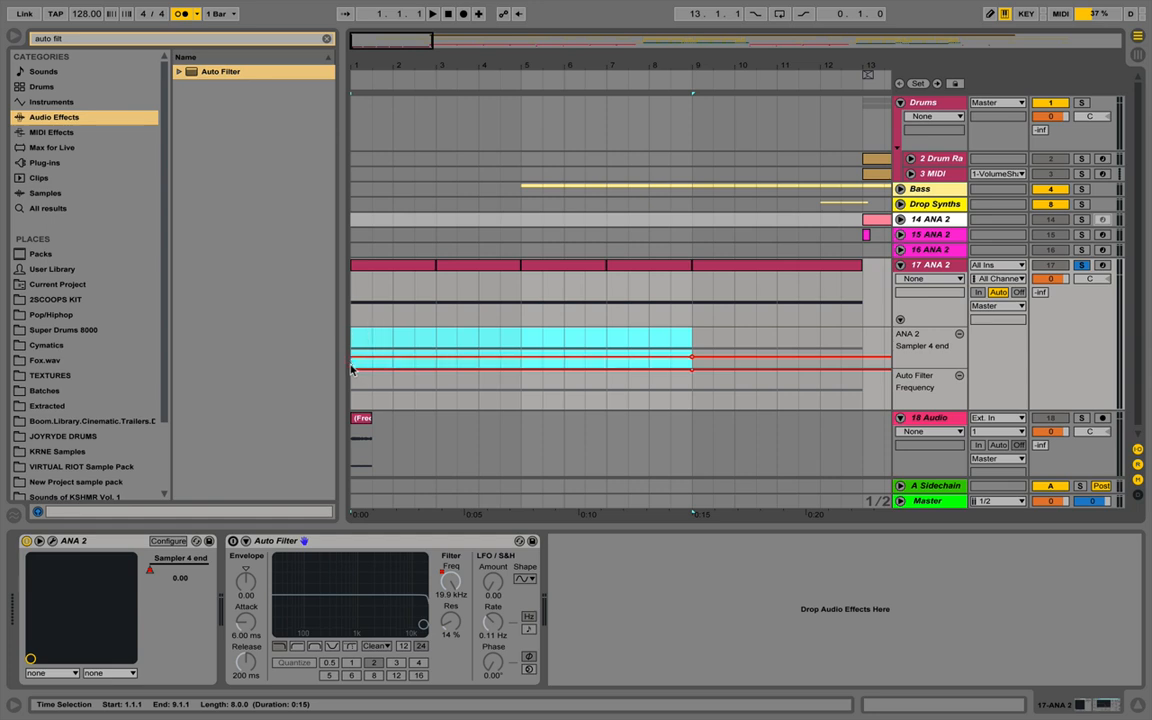
pyautogui.click(688, 359)
pyautogui.click(691, 359)
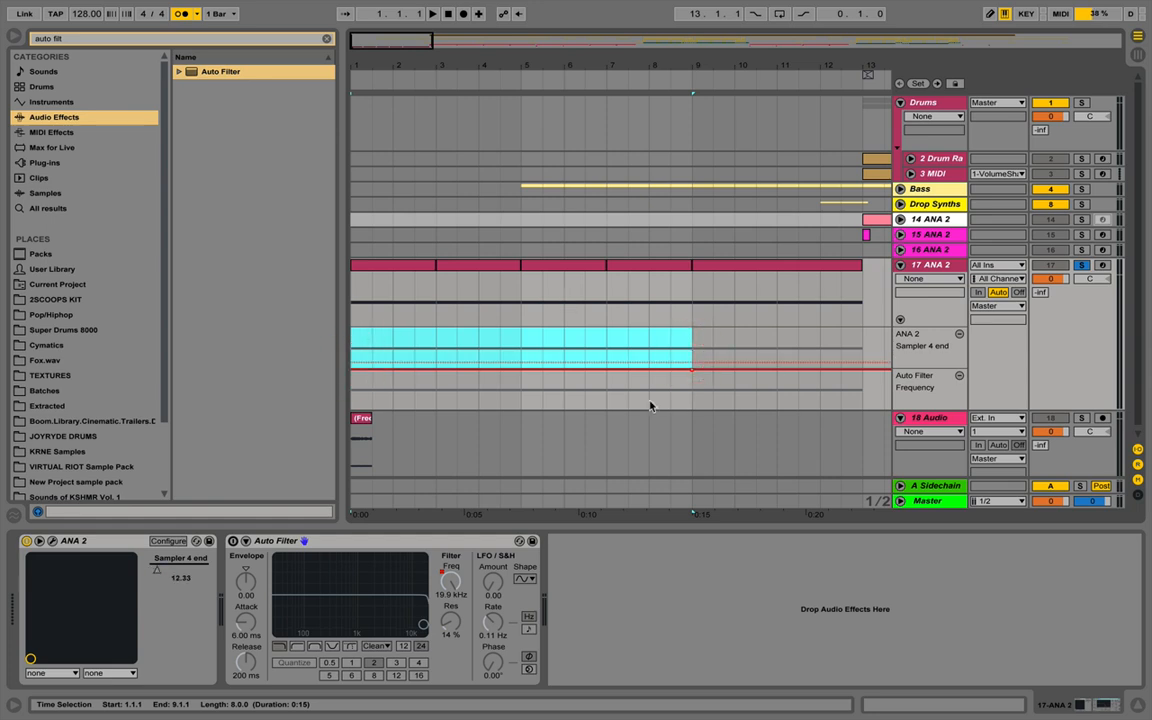
# Set Sampler 4 end to 100.00 on track 17 and audition the first clip
pyautogui.moveTo(158, 572); pyautogui.dragTo(209, 571)
pyautogui.press('space')
pyautogui.press('space')
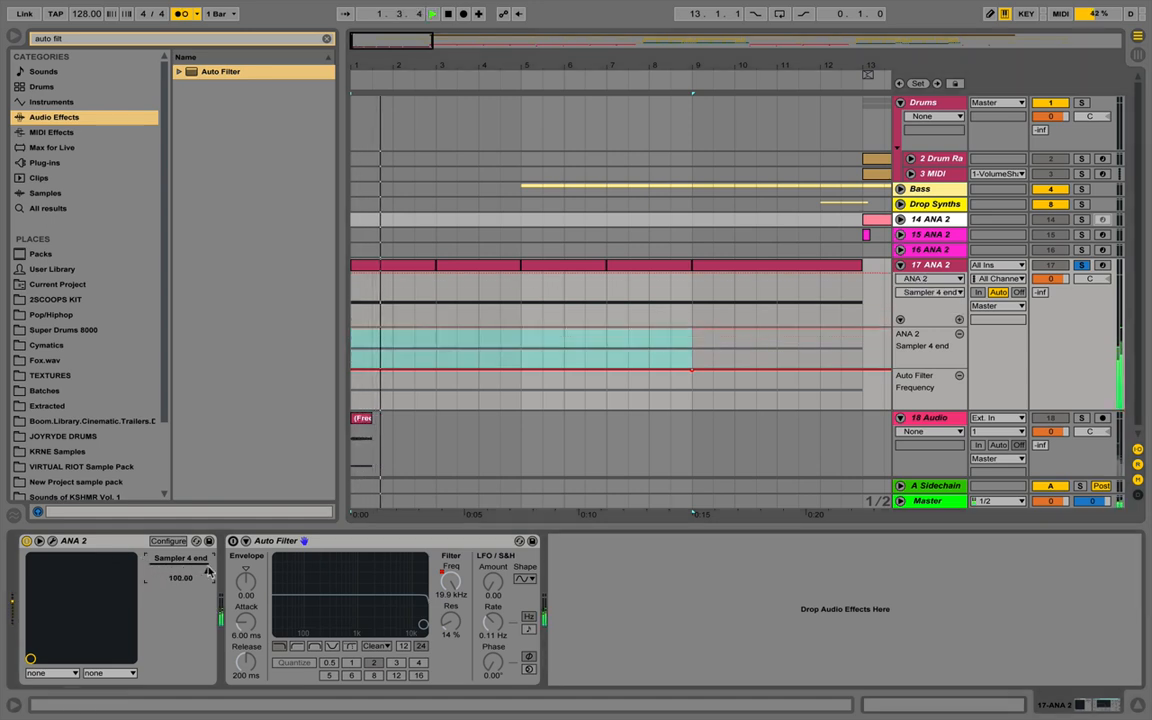
pyautogui.press('space')
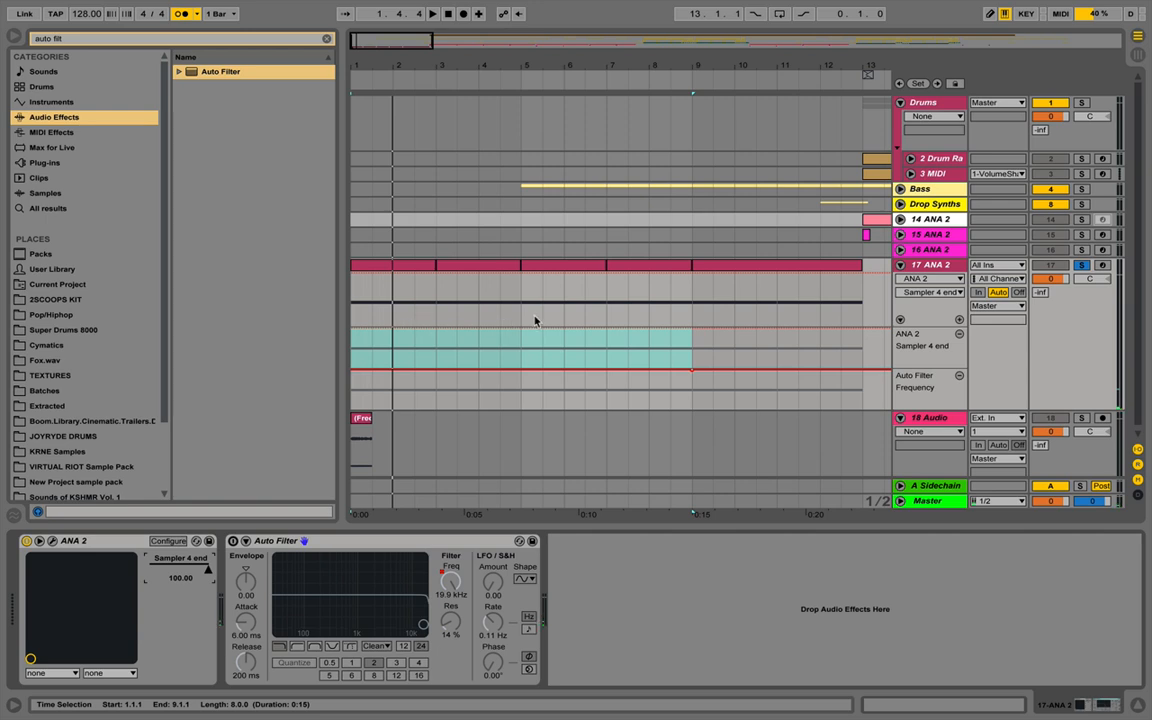
# Freeze track 17 and copy its audio between 1.3.1 and 2.1.1 onto track 18, directly behind the existing frozen clip
pyautogui.rightClick(931, 265)
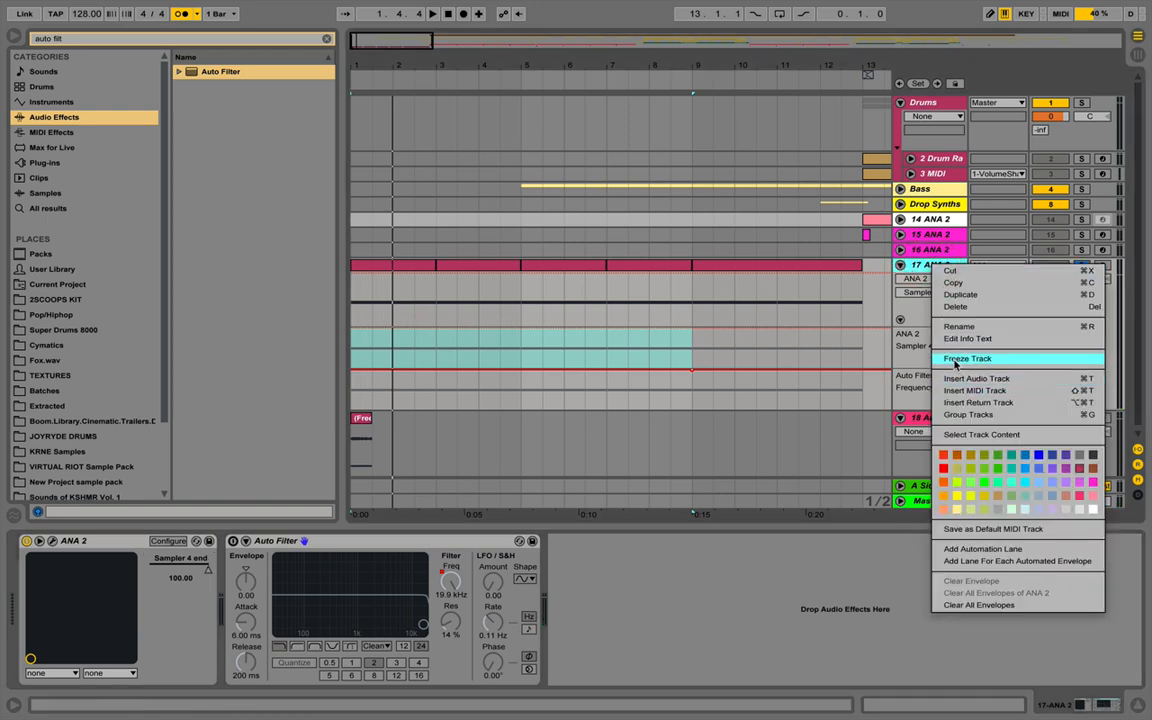
pyautogui.click(955, 359)
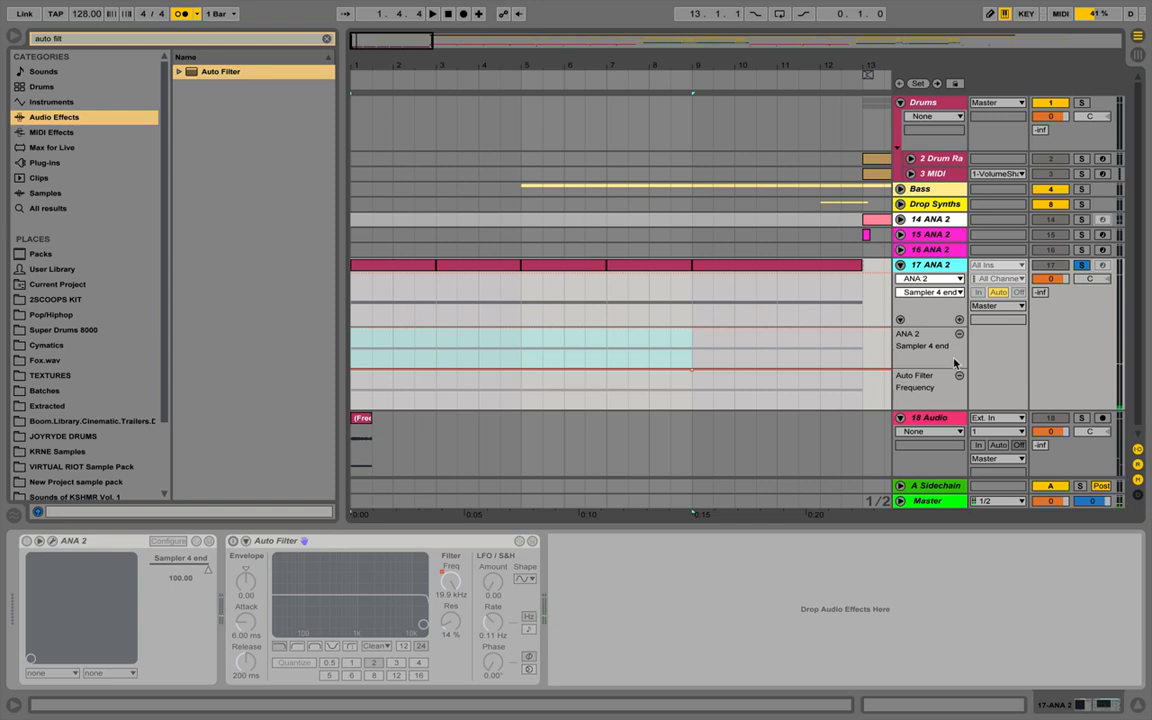
pyautogui.moveTo(374, 297); pyautogui.dragTo(390, 297)
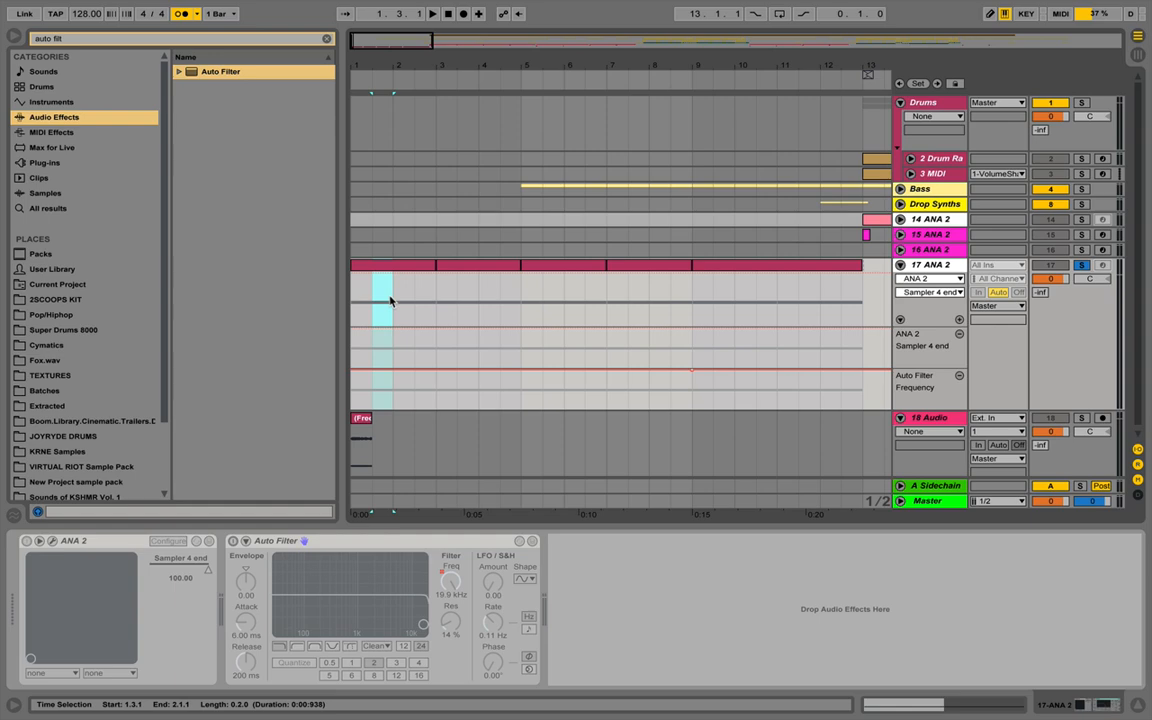
pyautogui.click(369, 444)
pyautogui.press('super+v')
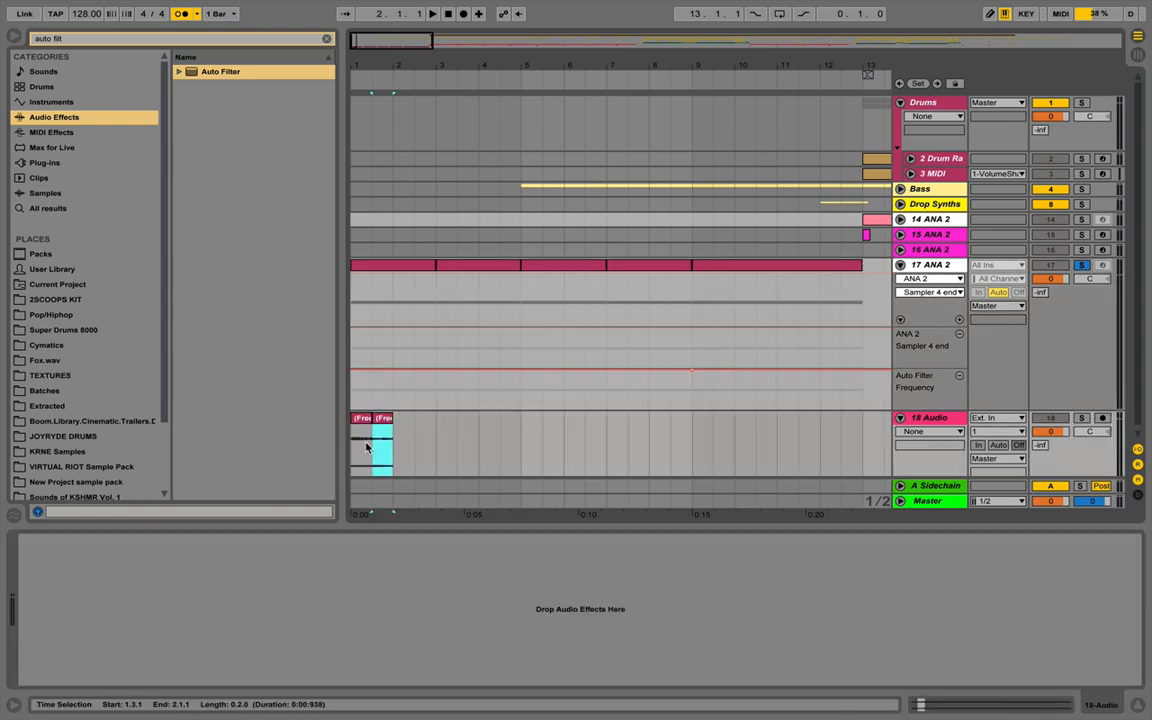
# Unfreeze track 17 and switch the solo to track 18 to audition its two frozen clips
pyautogui.rightClick(922, 270)
pyautogui.click(1080, 268)
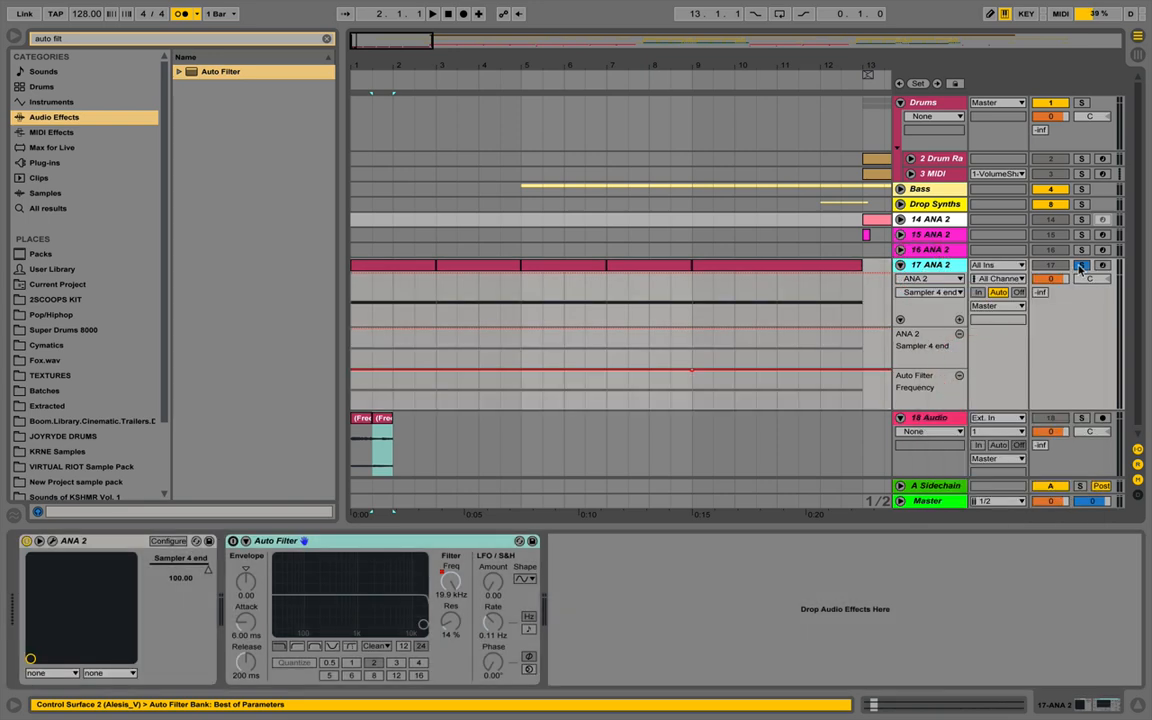
pyautogui.click(1080, 418)
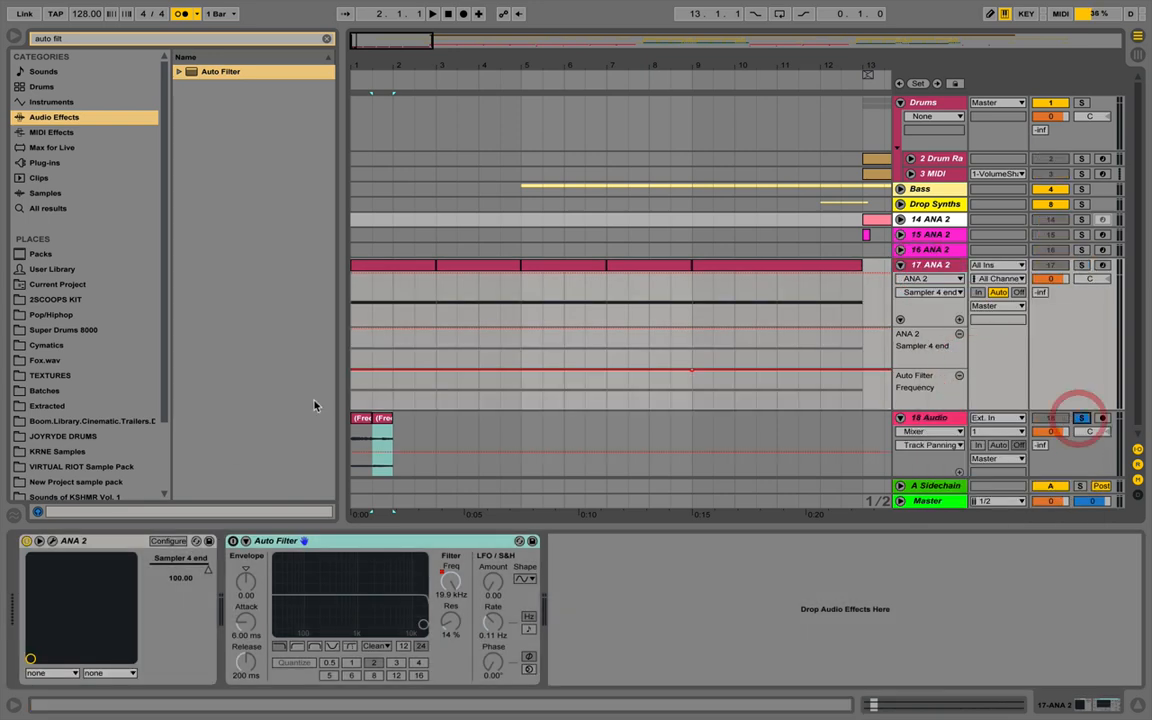
pyautogui.click(362, 424)
pyautogui.press('space')
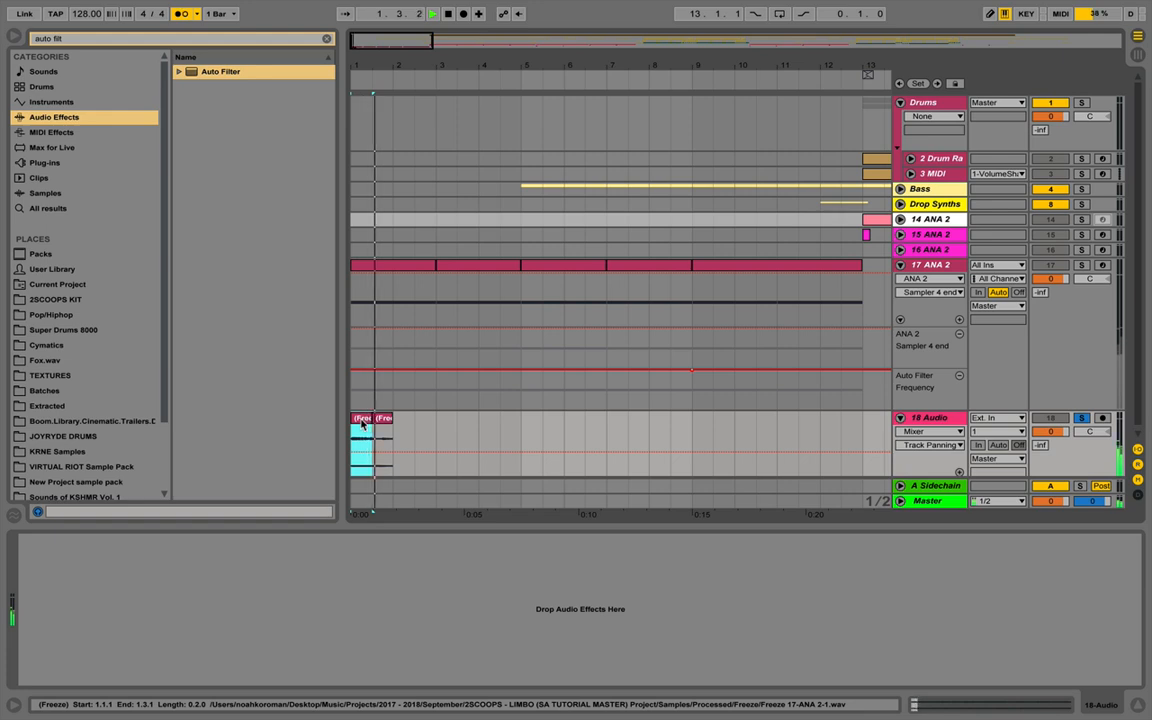
# Extend the second frozen clip on track 18 to bar 3 and listen to the result
pyautogui.moveTo(391, 420); pyautogui.dragTo(426, 419)
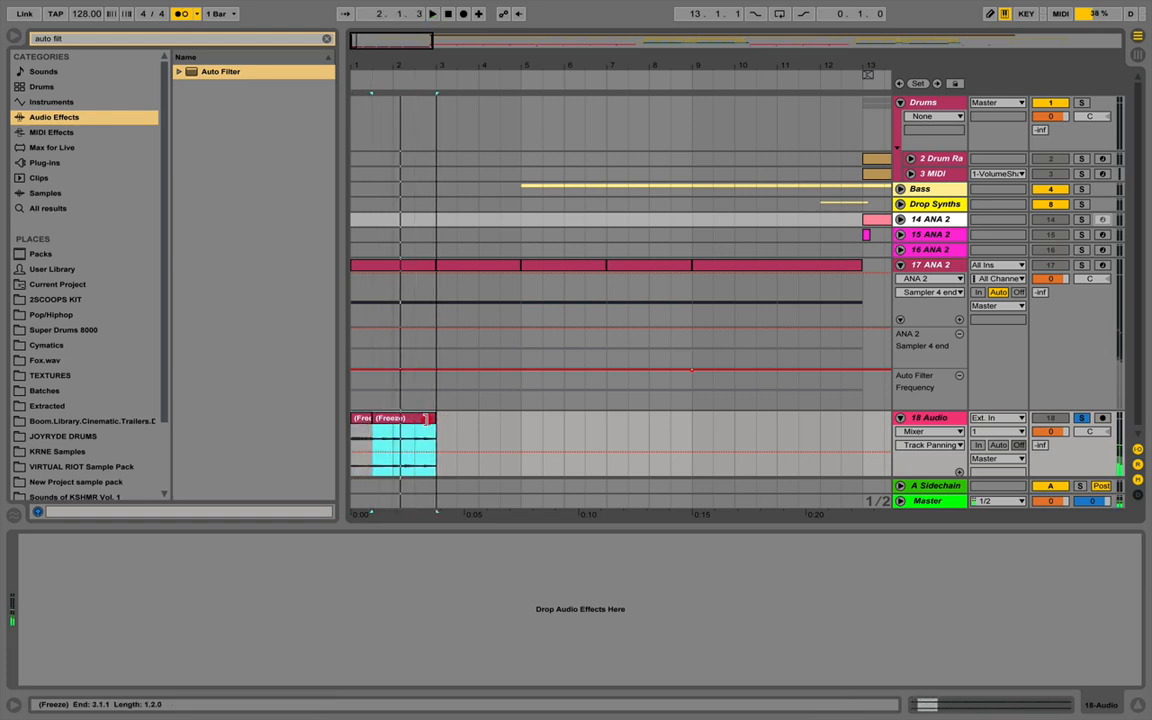
pyautogui.click(419, 417)
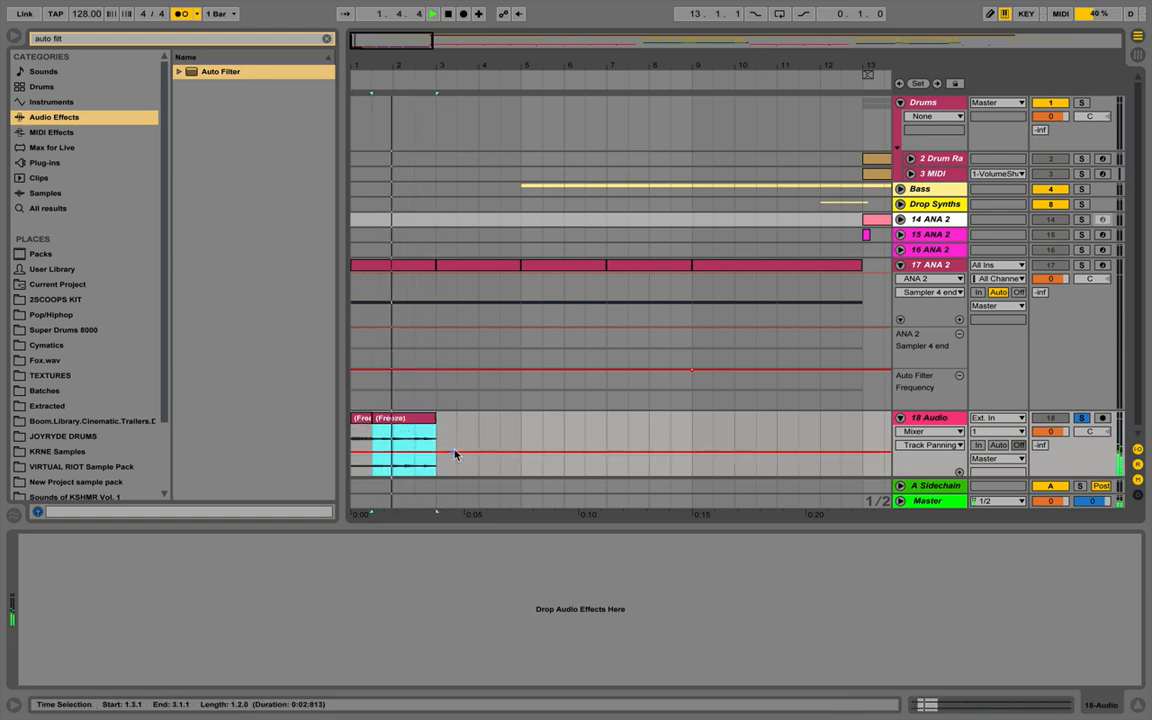
pyautogui.press('space')
pyautogui.click(437, 440)
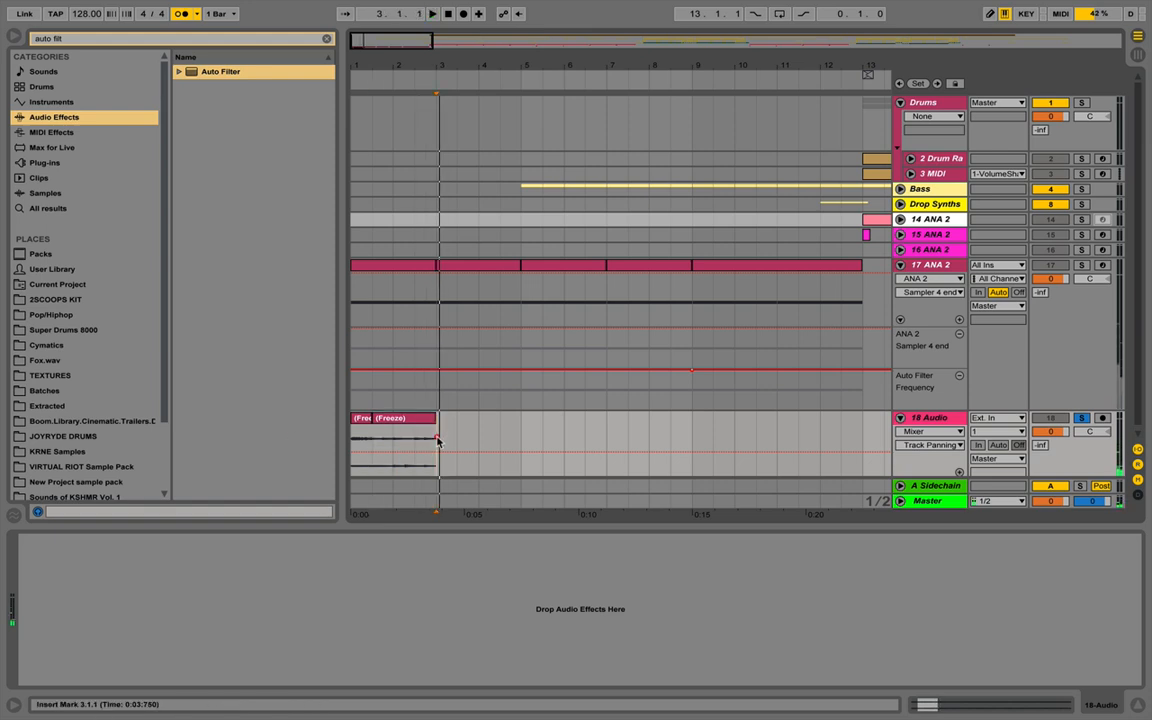
# Move the Auto Filter from track 17 to audio track 18
pyautogui.moveTo(437, 440); pyautogui.dragTo(270, 432)
pyautogui.click(922, 265)
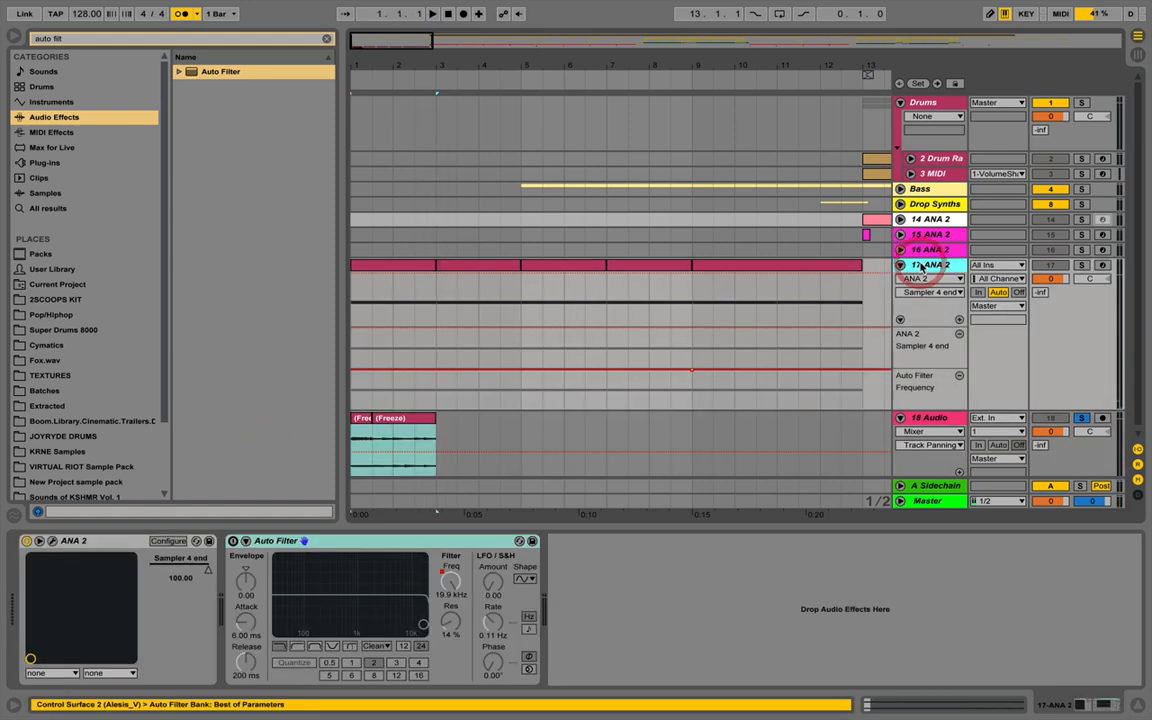
pyautogui.click(333, 543)
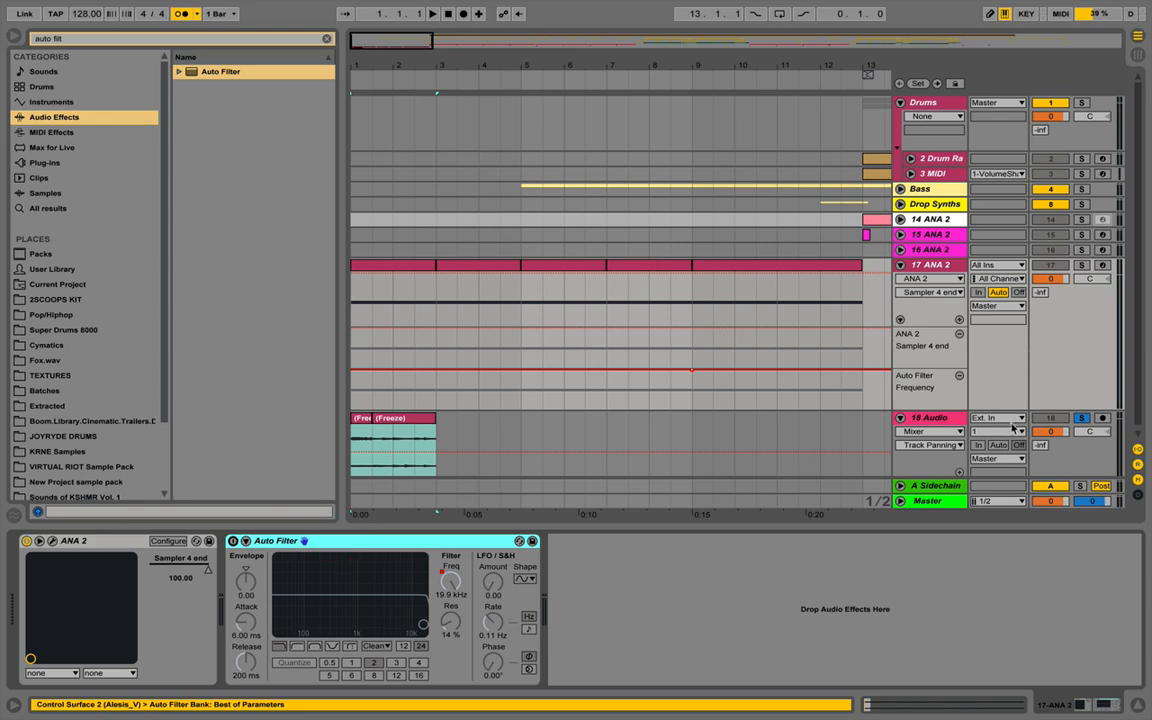
pyautogui.press('Delete')
pyautogui.click(934, 418)
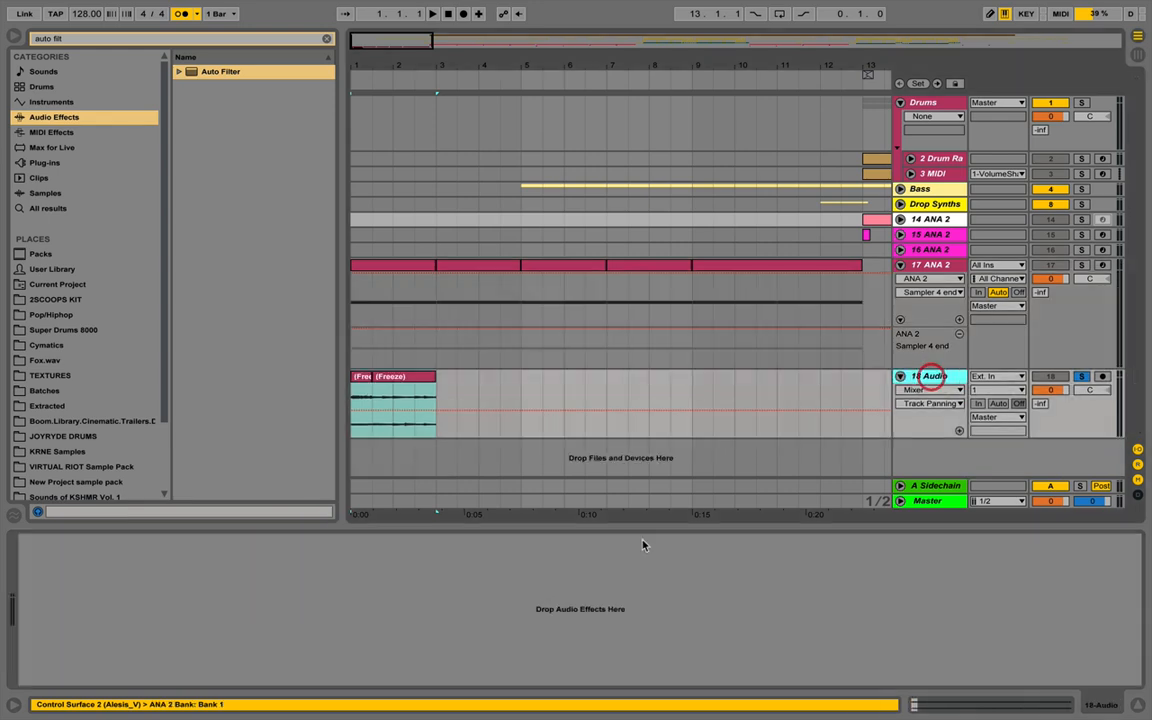
pyautogui.hotkey('ctrl', 'z')
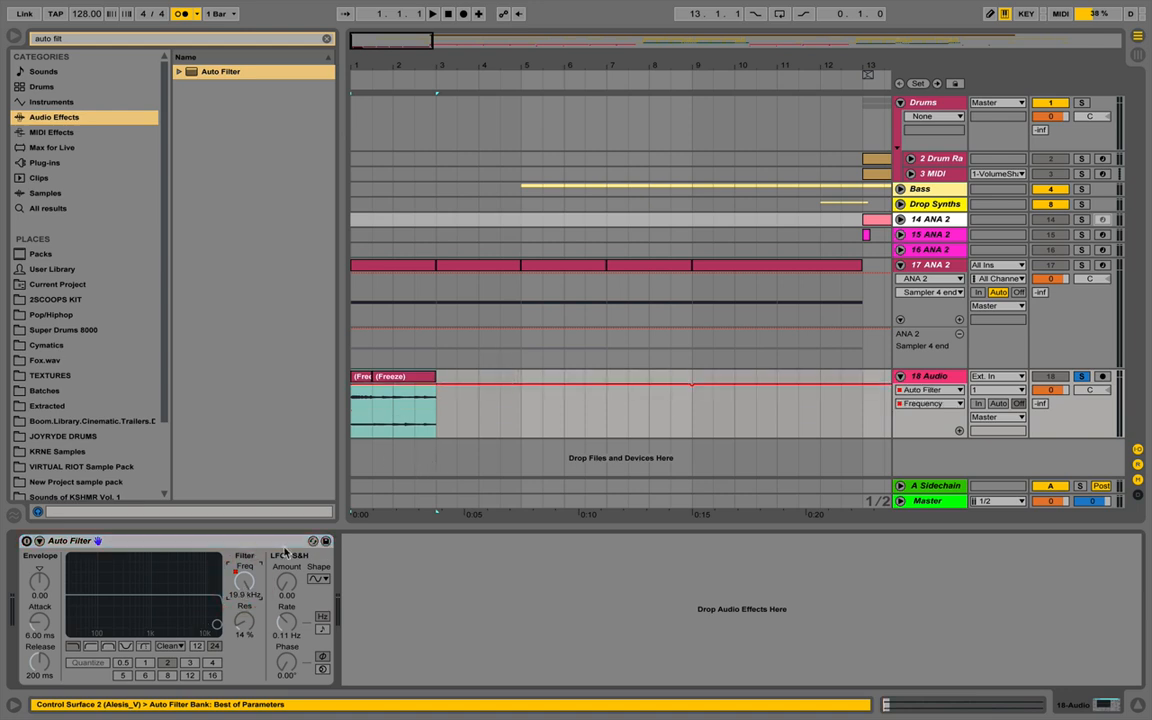
# Remove the Auto Filter frequency automation from audio track 18
pyautogui.click(240, 586)
pyautogui.hscroll(10, 499, 370)
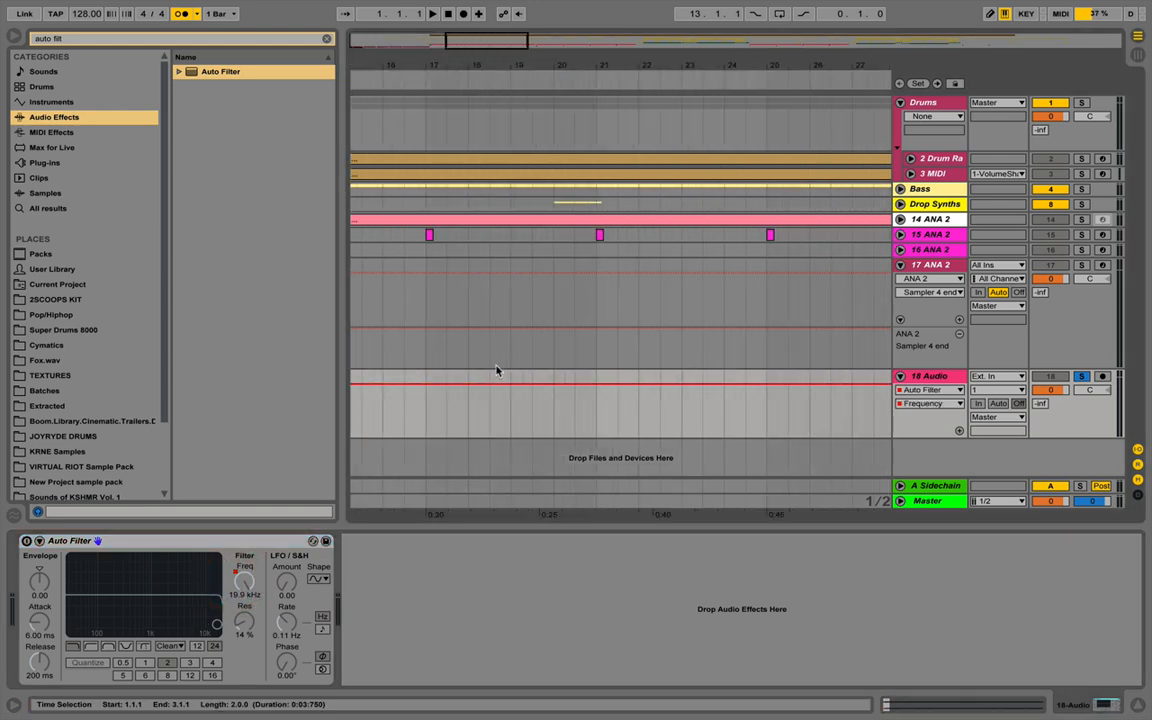
pyautogui.hscroll(-10, 499, 370)
pyautogui.moveTo(441, 67); pyautogui.dragTo(437, 12)
pyautogui.click(391, 386)
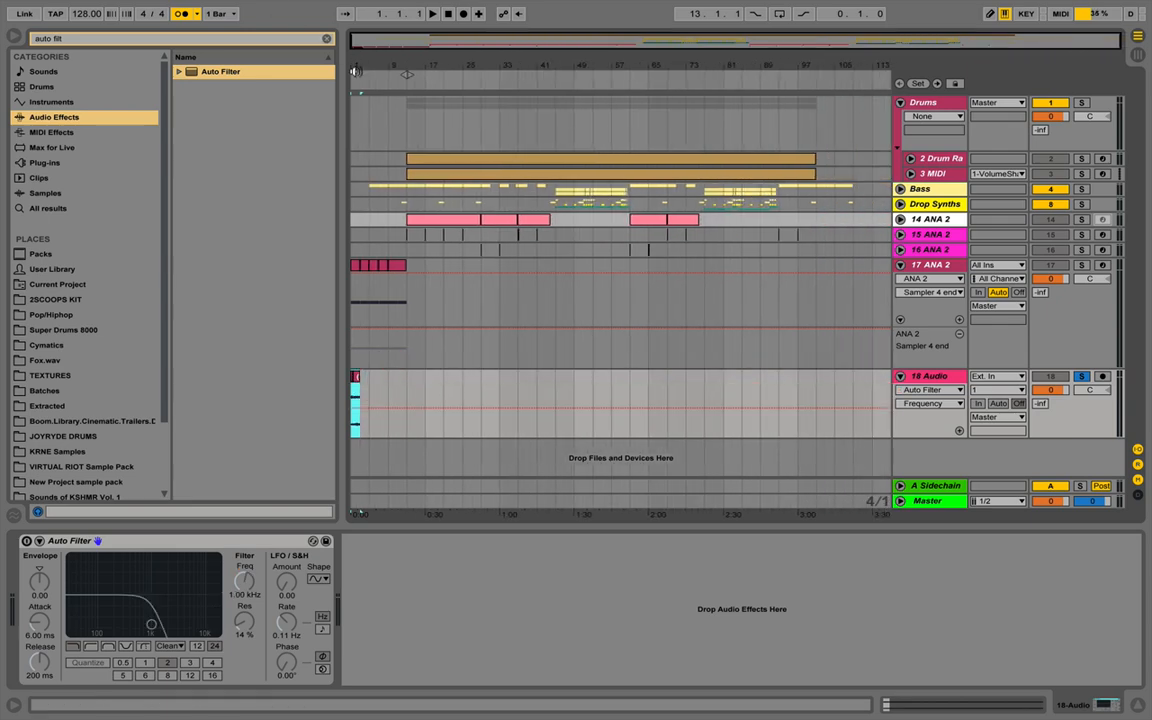
# Consolidate the two frozen clips on track 18 into a single clip spanning bars 1 to 3
pyautogui.moveTo(357, 67); pyautogui.dragTo(368, 135)
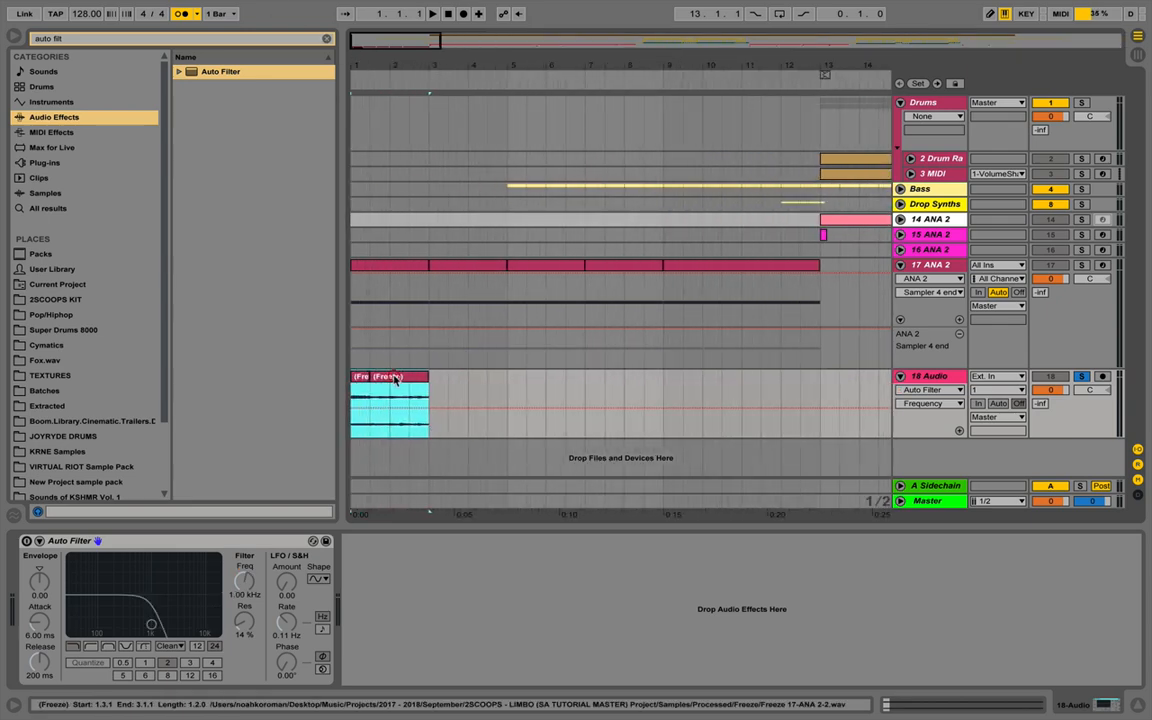
pyautogui.click(357, 376)
pyautogui.press('super+j')
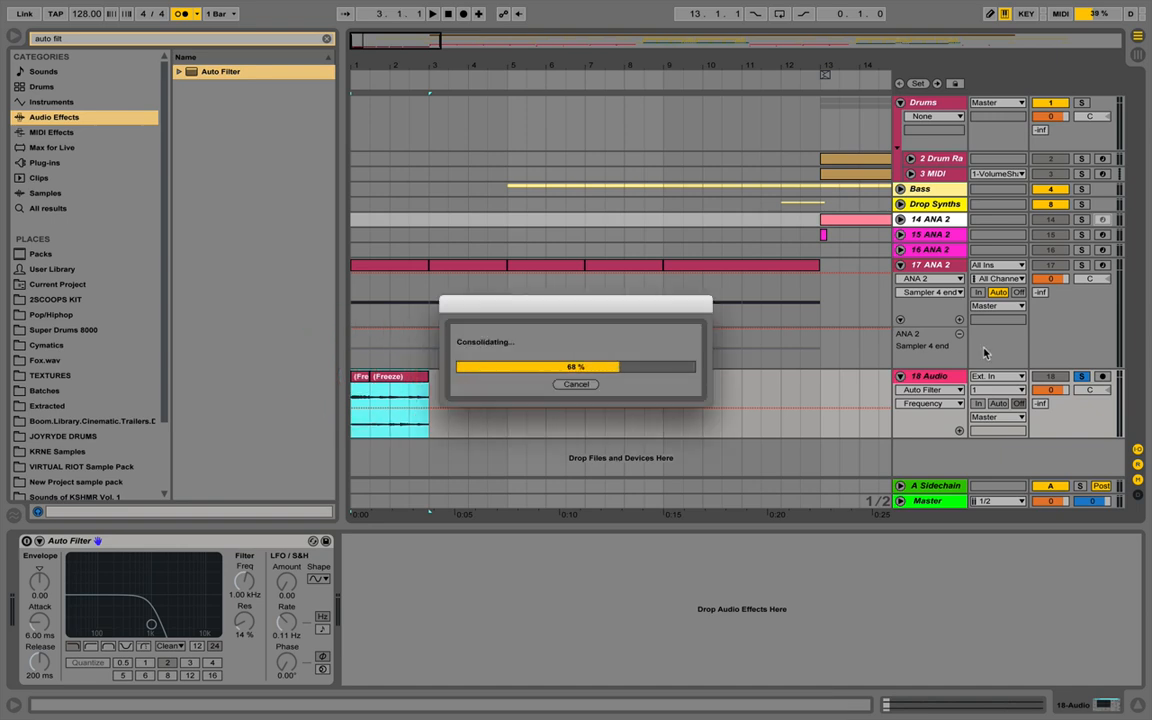
# Delete the 17 ANA 2 track and play the consolidated clip on the remaining audio track
pyautogui.click(912, 267)
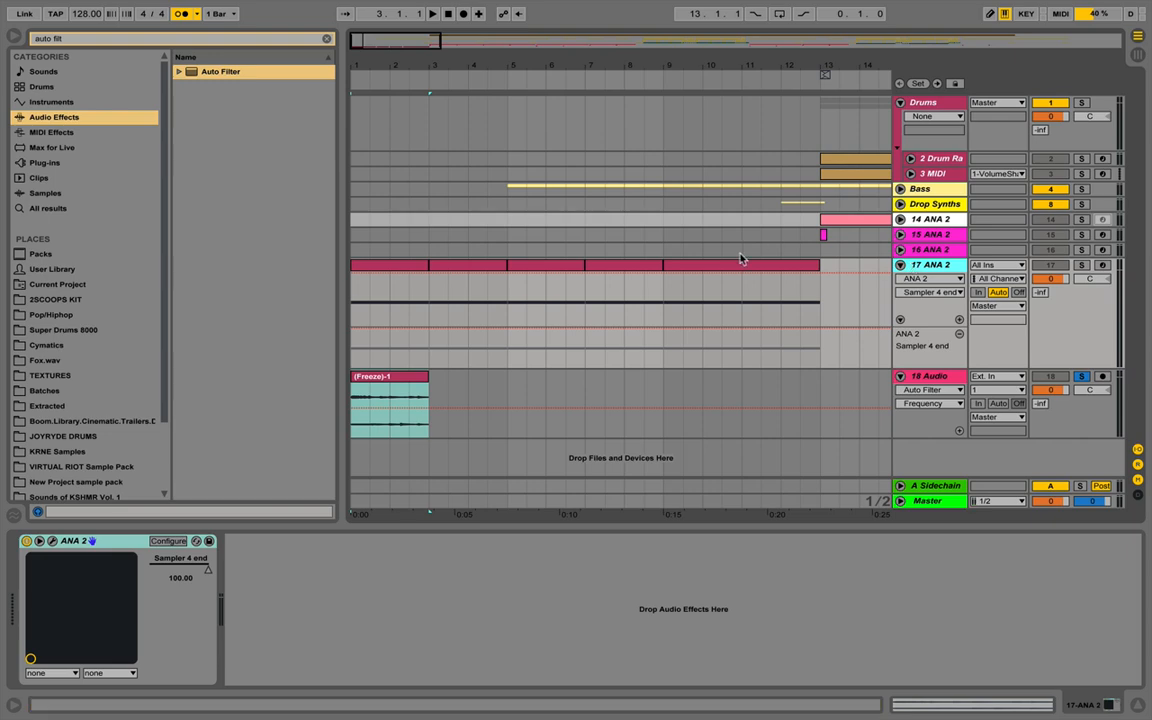
pyautogui.press('Delete')
pyautogui.click(377, 266)
pyautogui.press('space')
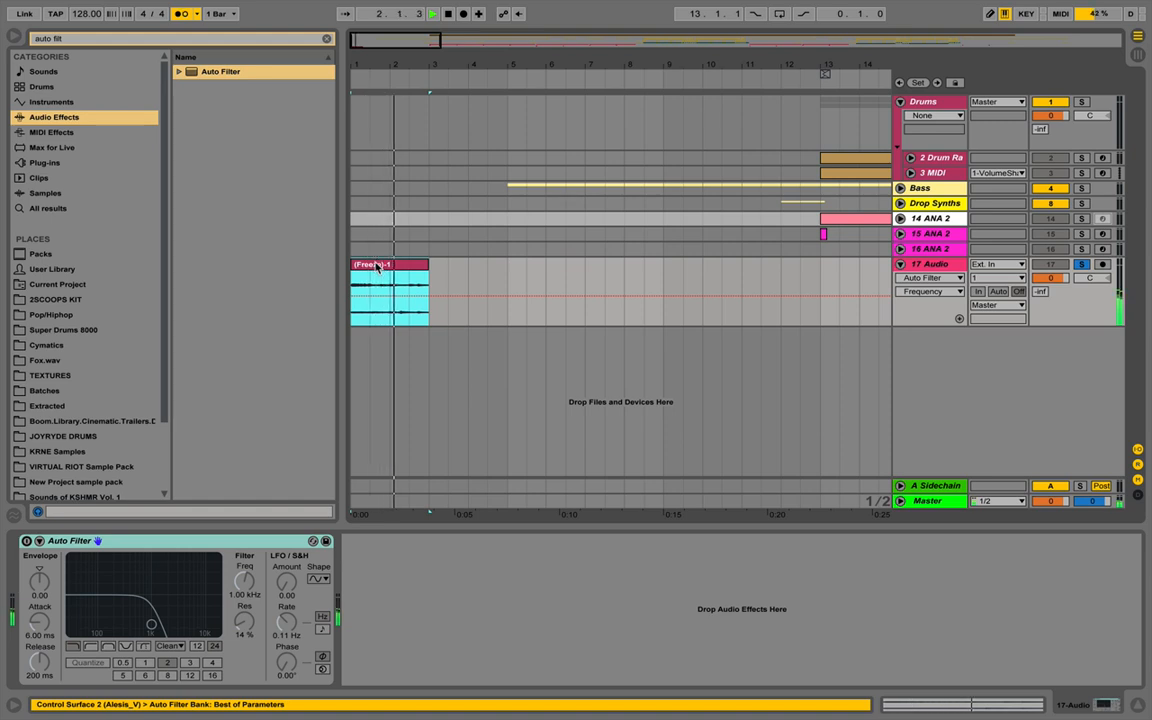
# Duplicate the consolidated clip on the audio track so that four back-to-back copies fill bars 1 to 9
pyautogui.hotkey('ctrl', 'd')
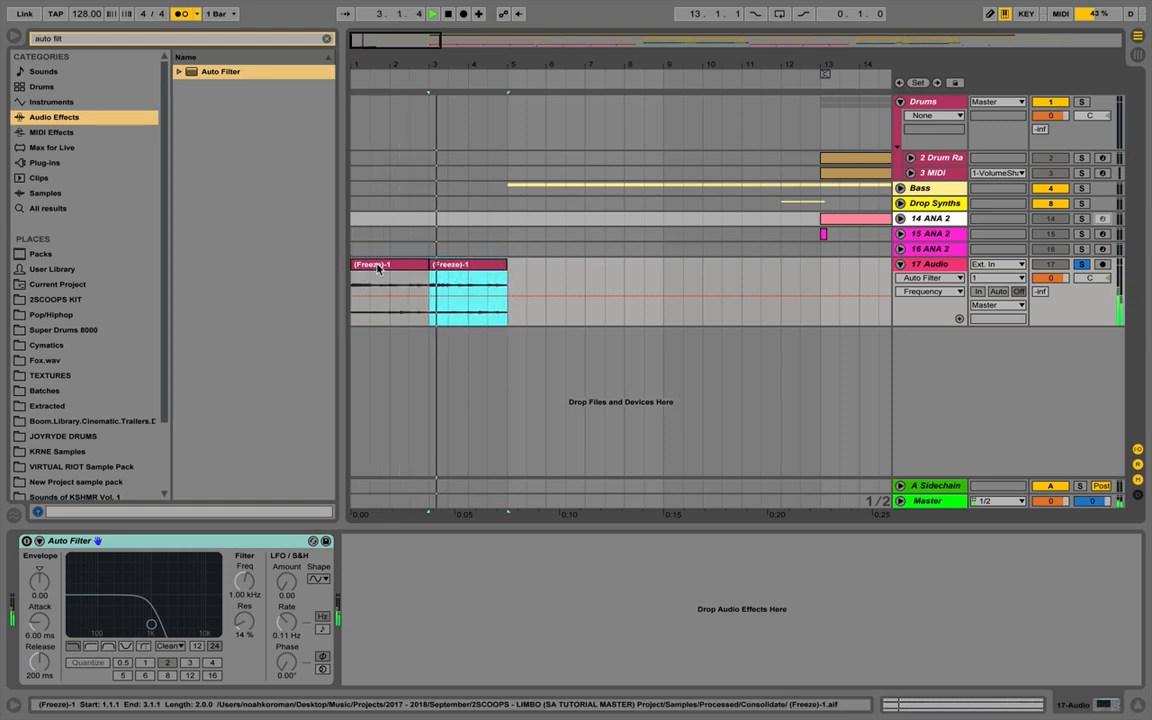
pyautogui.click(404, 265)
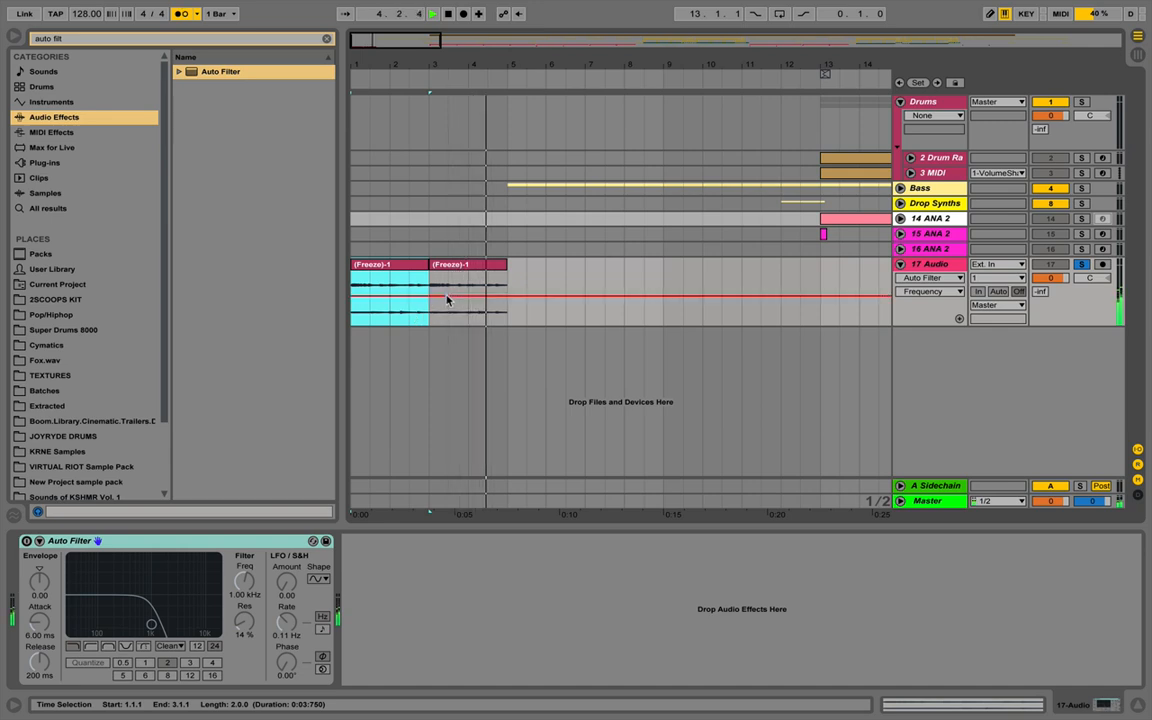
pyautogui.click(409, 265)
pyautogui.keyDown('shift'); pyautogui.click(490, 265); pyautogui.keyUp('shift')
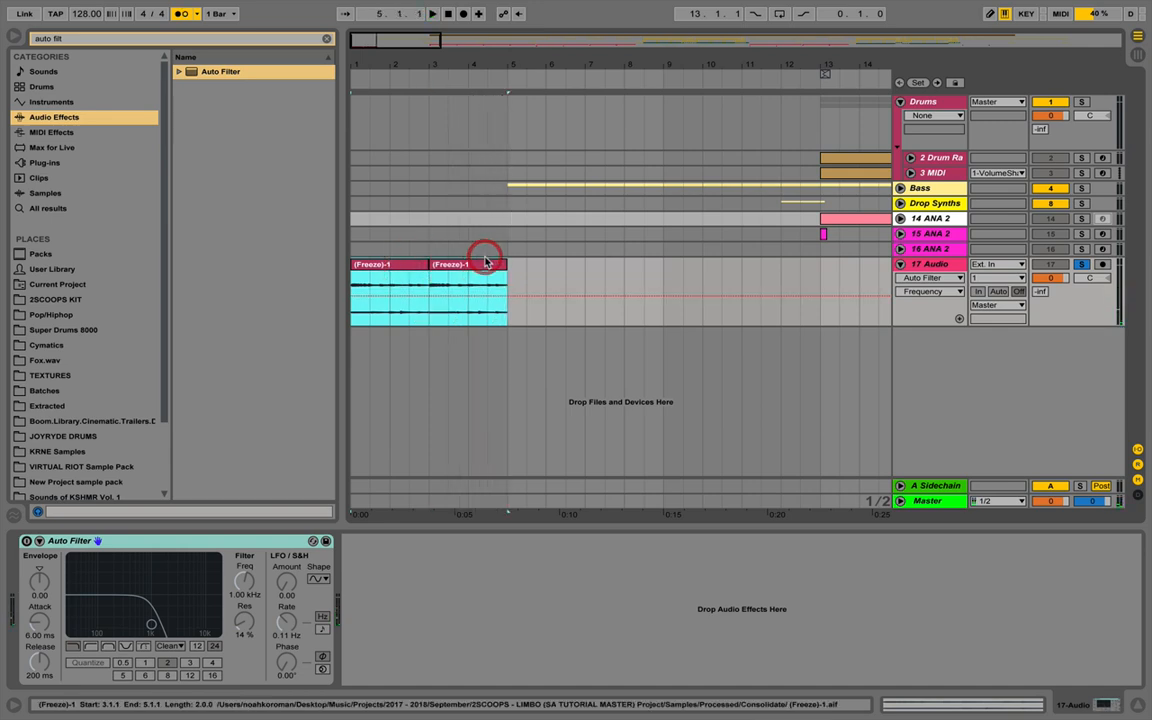
pyautogui.press('super+d')
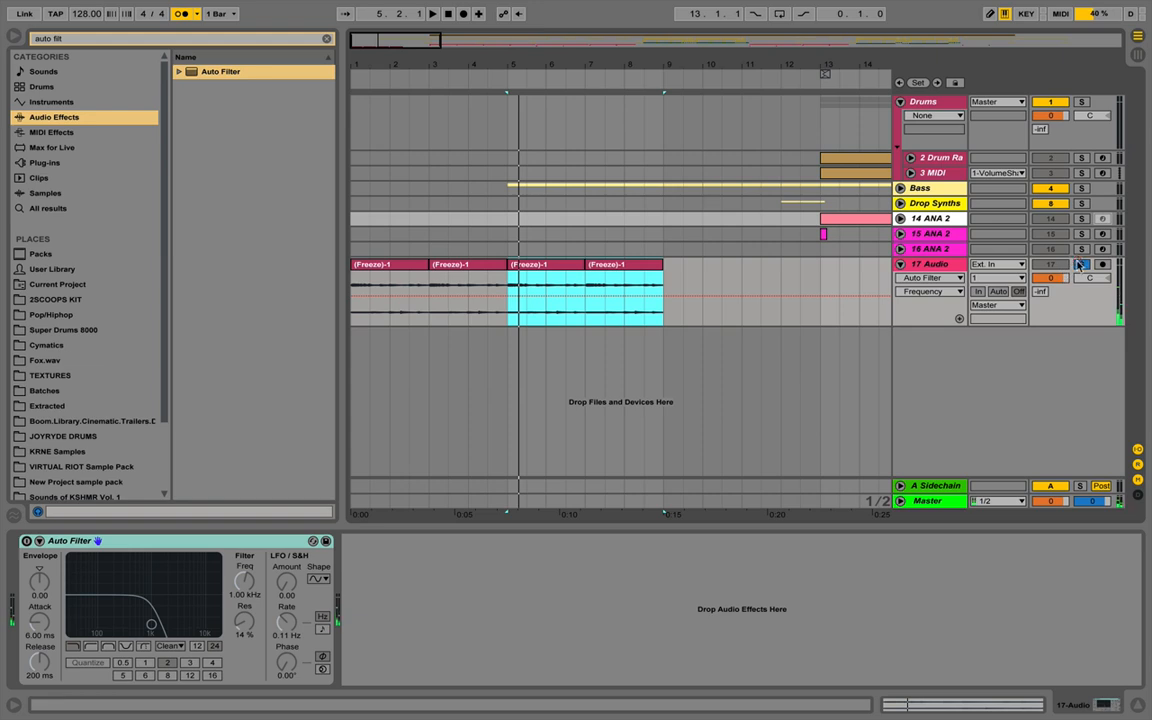
# Unsolo the audio track and play the duplicated clips from bar 5 together with the other tracks
pyautogui.click(1080, 265)
pyautogui.press('space')
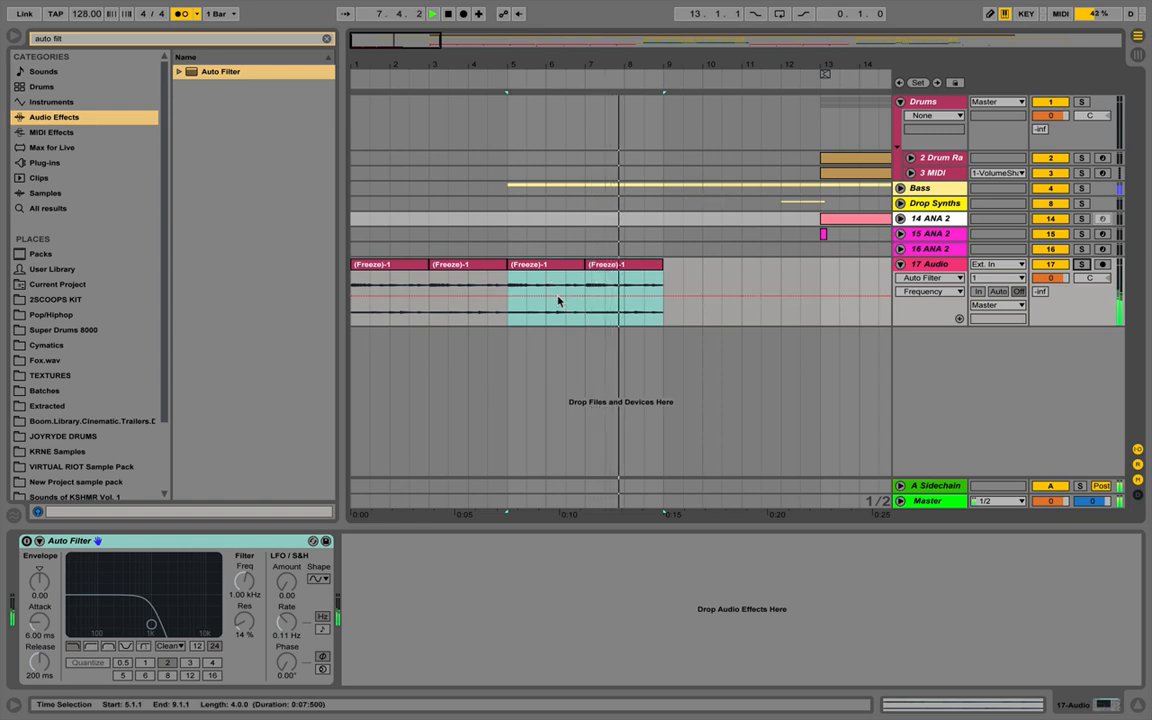
# Select the first two frozen clips and enable the Auto Filter on the audio track
pyautogui.click(411, 264)
pyautogui.keyDown('shift'); pyautogui.click(469, 268); pyautogui.keyUp('shift')
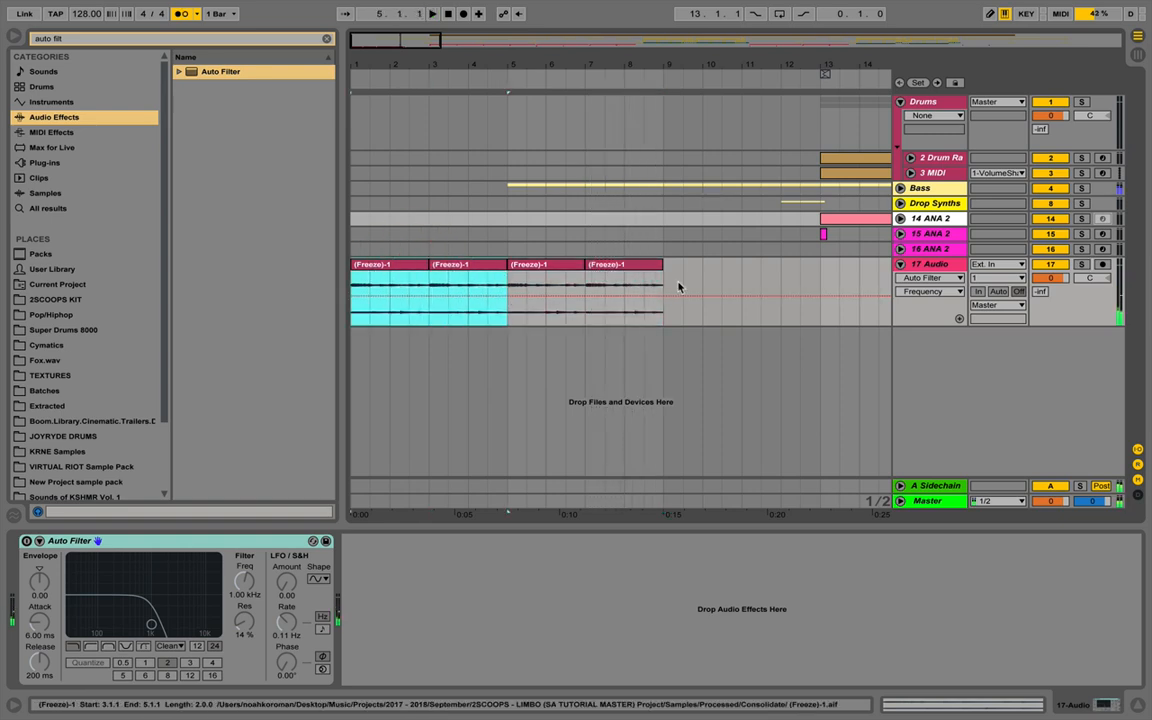
pyautogui.click(932, 264)
pyautogui.click(240, 583)
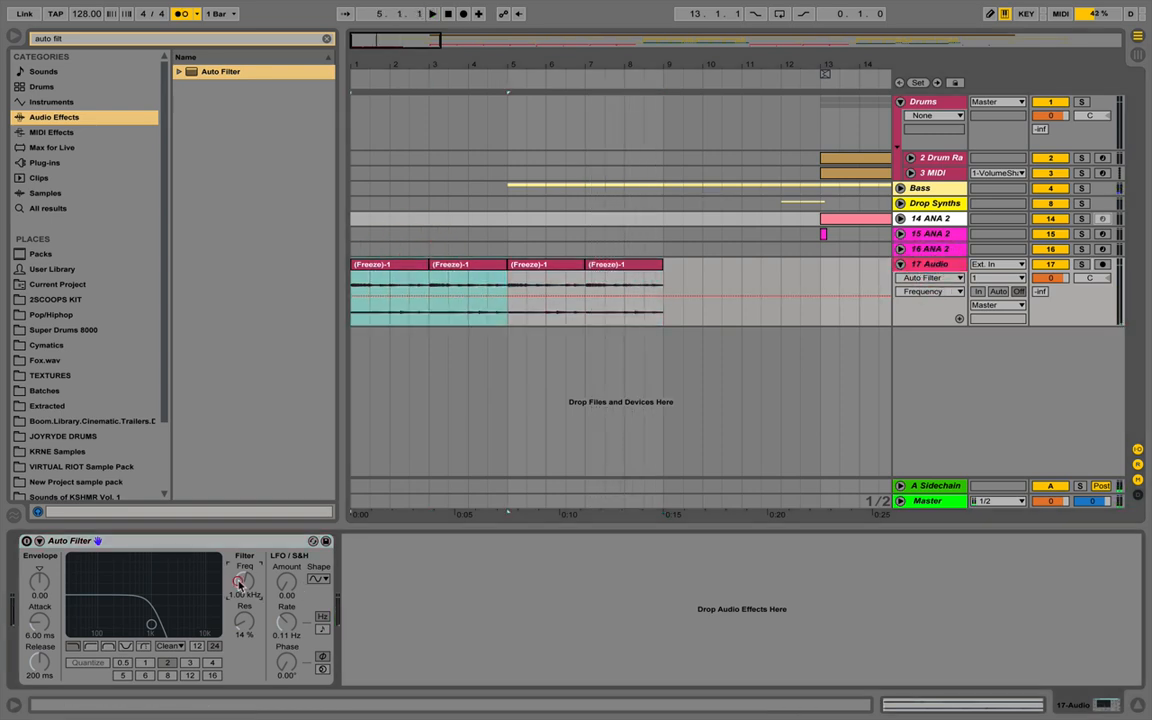
pyautogui.click(26, 540)
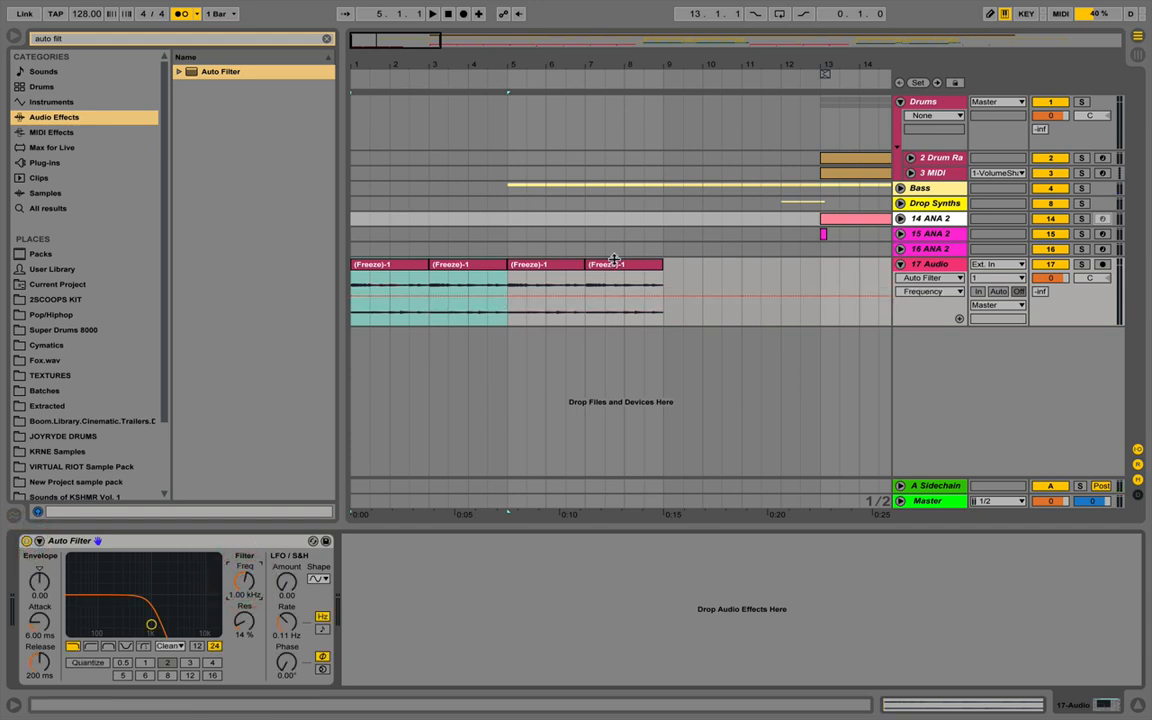
# Automate the Auto Filter frequency to rise from about 1.19 kHz at bar 1 to 19.9 kHz at bar 5
pyautogui.moveTo(505, 297)
pyautogui.mouseDown()
pyautogui.moveTo(505, 268)
pyautogui.moveTo(507, 277)
pyautogui.mouseUp()
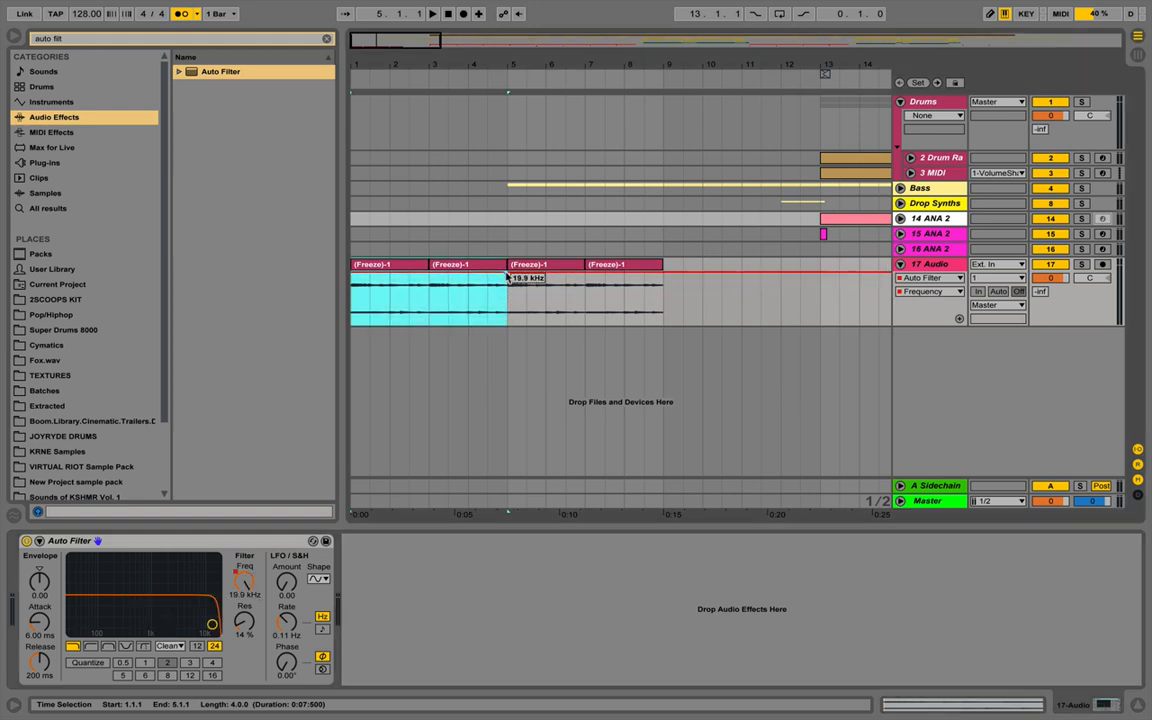
pyautogui.click(367, 302)
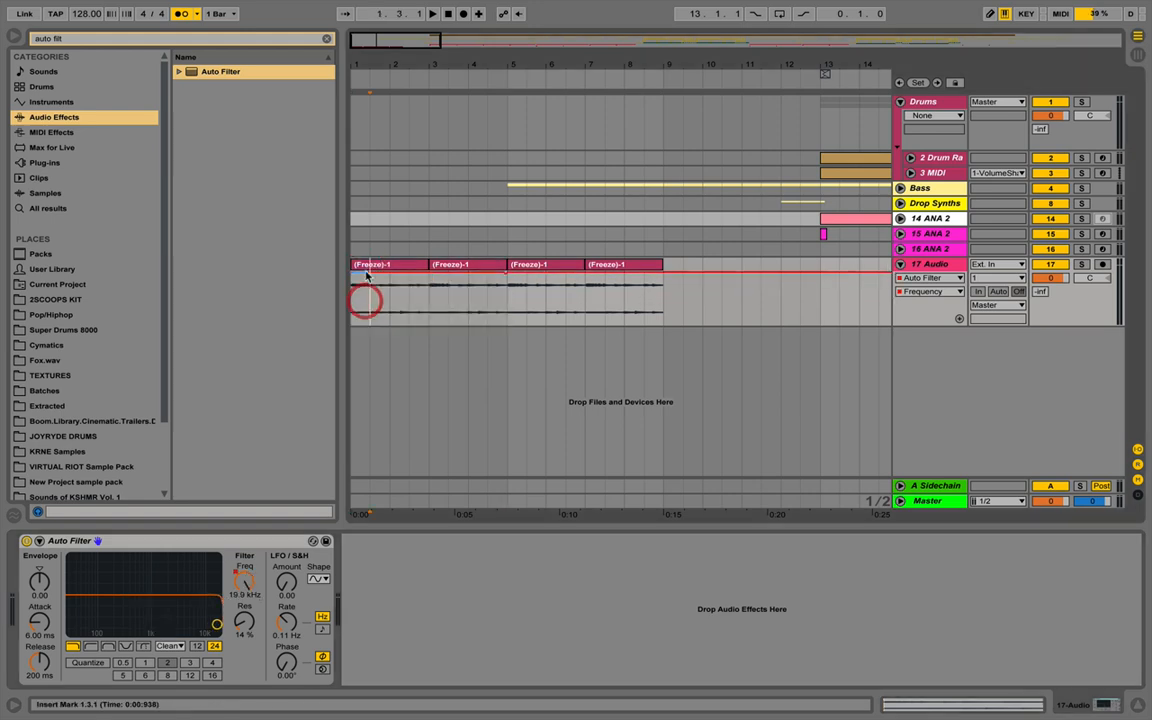
pyautogui.moveTo(352, 272); pyautogui.dragTo(352, 290)
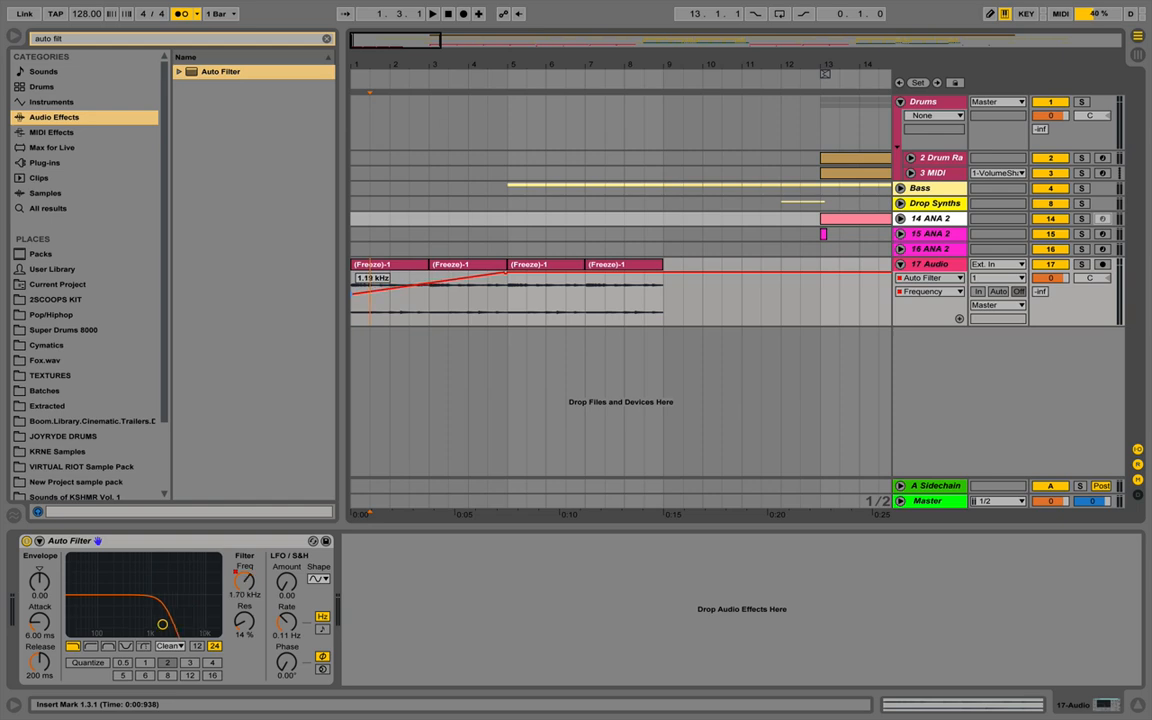
# Play the audio track from its first frozen clip to audition the rising Auto Filter sweep
pyautogui.click(386, 264)
pyautogui.press('space')
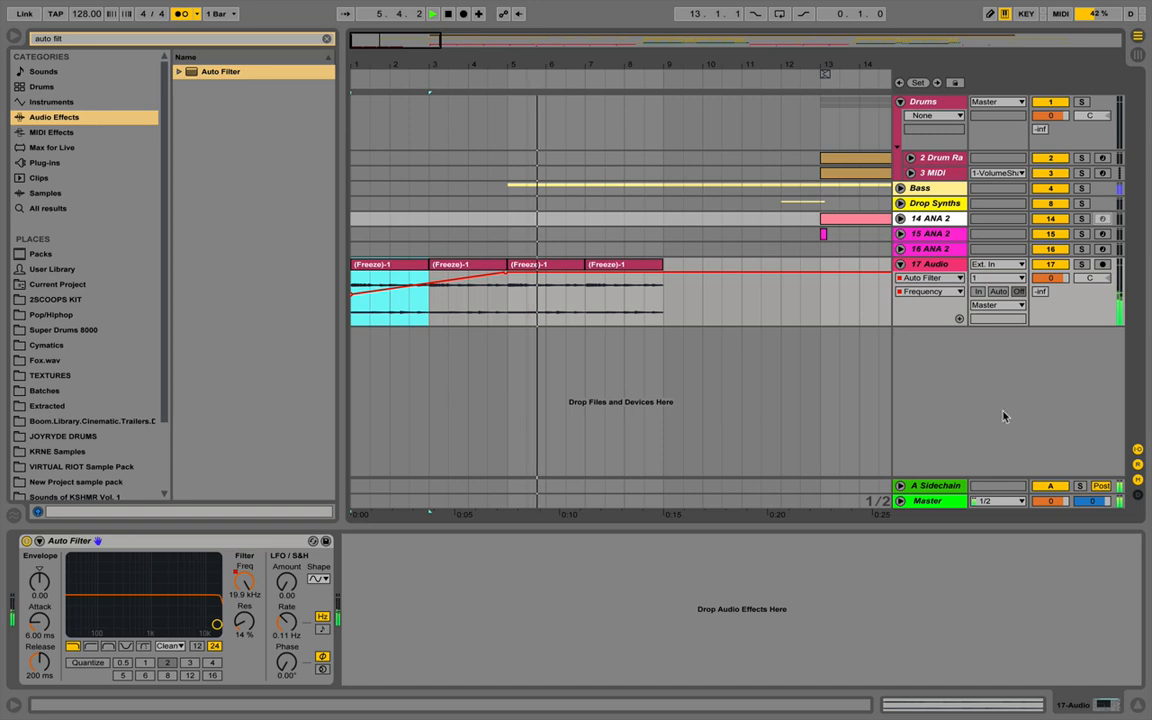
pyautogui.press('space')
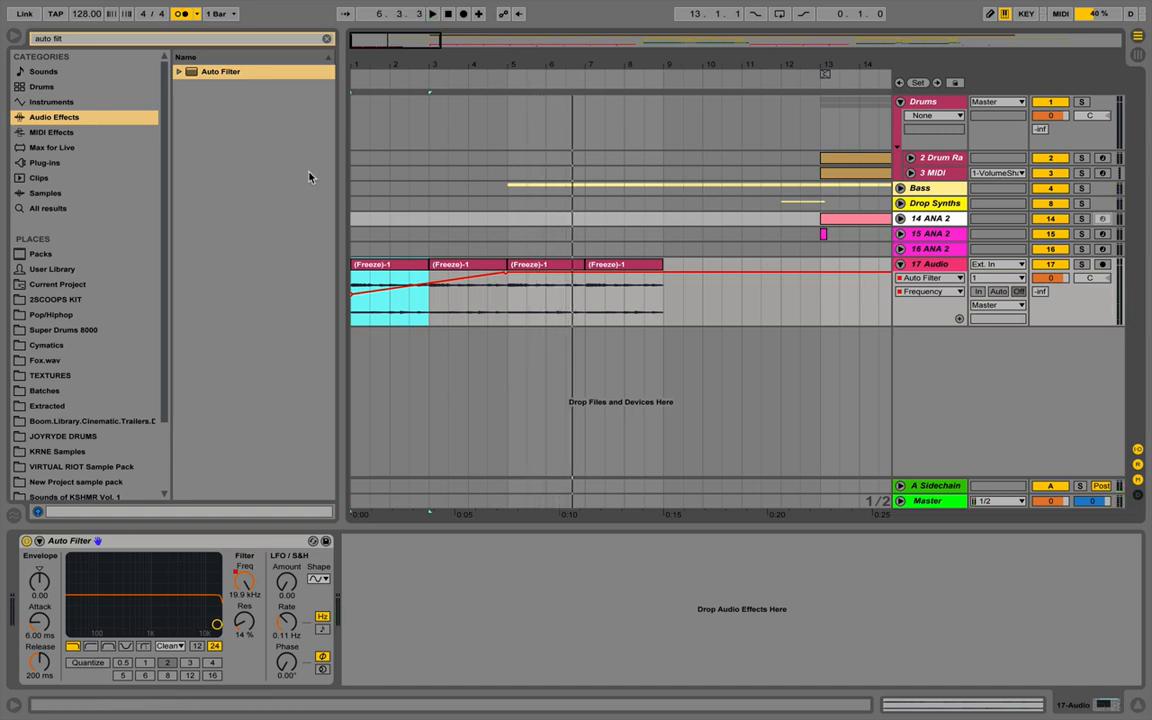
# Duplicate the two frozen clips in bars 5 to 9 so the loop extends to bar 13
pyautogui.click(548, 265)
pyautogui.keyDown('shift'); pyautogui.click(635, 266); pyautogui.keyUp('shift')
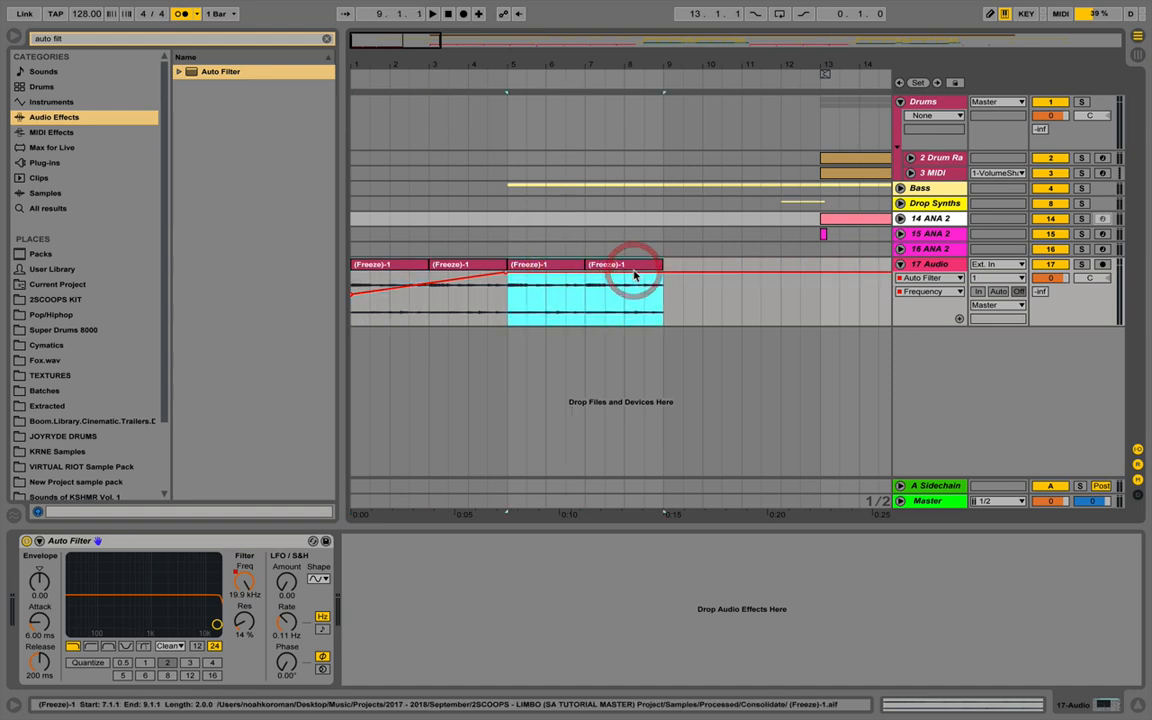
pyautogui.hotkey('ctrl', 'd')
# Duplicate the frozen clips of bars 5 to 13 repeatedly until the copies reach bar 45
pyautogui.moveTo(717, 70); pyautogui.dragTo(427, 108)
pyautogui.click(388, 264)
pyautogui.keyDown('shift'); pyautogui.click(441, 264); pyautogui.keyUp('shift')
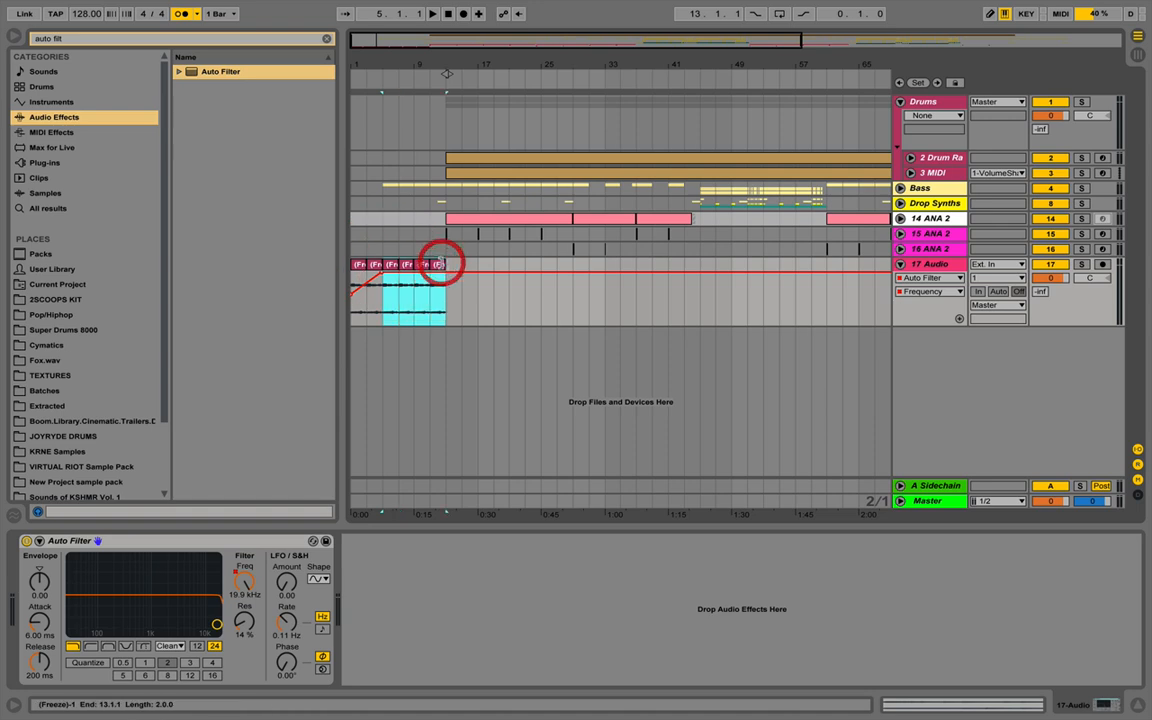
pyautogui.hotkey('ctrl', 'd')
pyautogui.hotkey('ctrl', 'd')
pyautogui.hotkey('ctrl', 'd')
pyautogui.hotkey('ctrl', 'd')
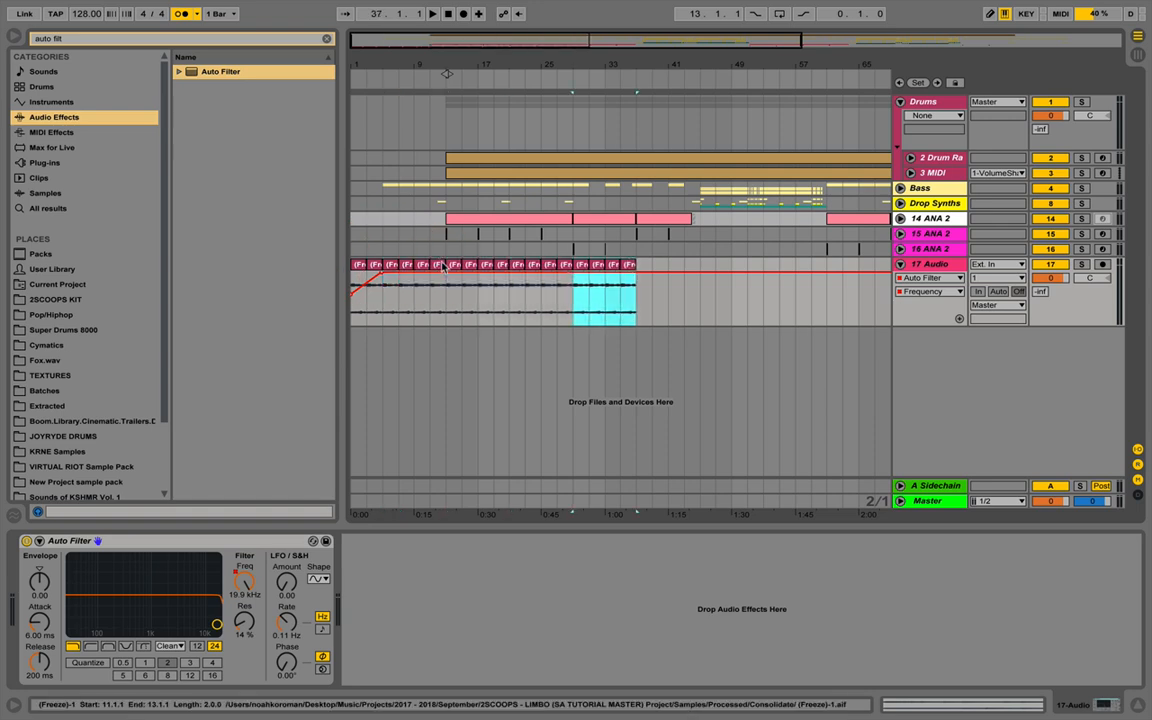
# Play the arrangement from bar 13 to hear the looped texture together with the drums and bass
pyautogui.click(451, 266)
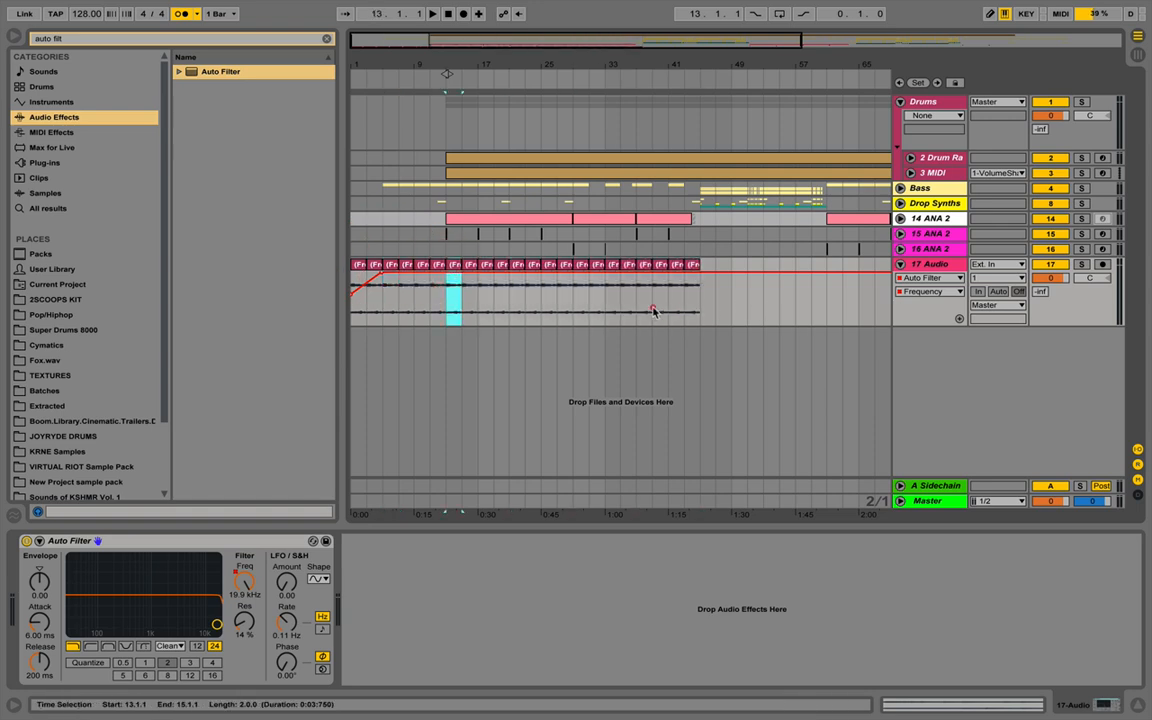
pyautogui.click(653, 312)
pyautogui.press('space')
pyautogui.click(442, 304)
pyautogui.press('space')
pyautogui.press('space')
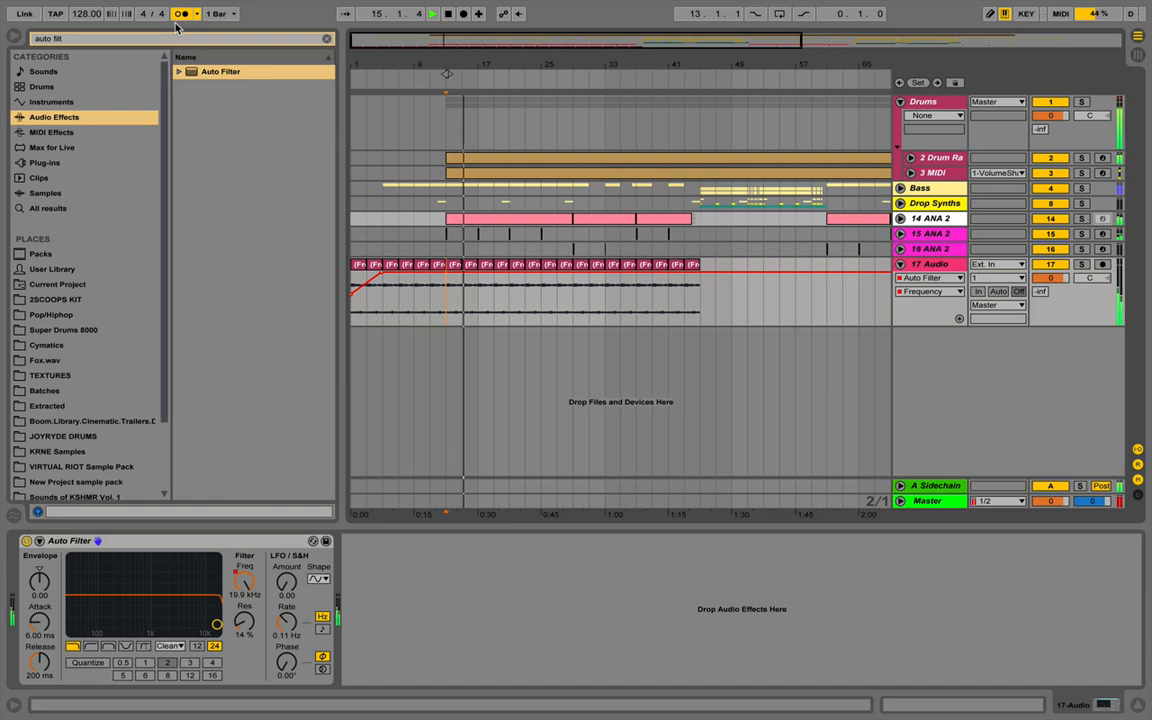
pyautogui.press('space')
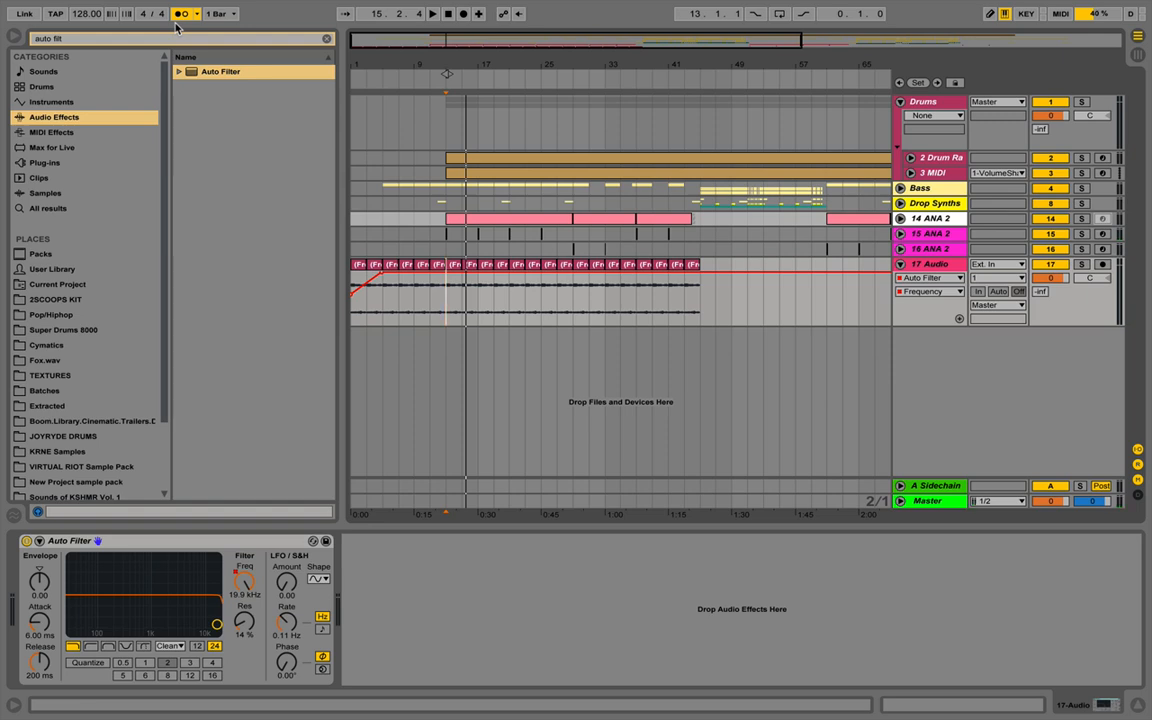
# Consolidate the frozen clips between bars 29 and 45 on the audio track into a single clip
pyautogui.click(698, 309)
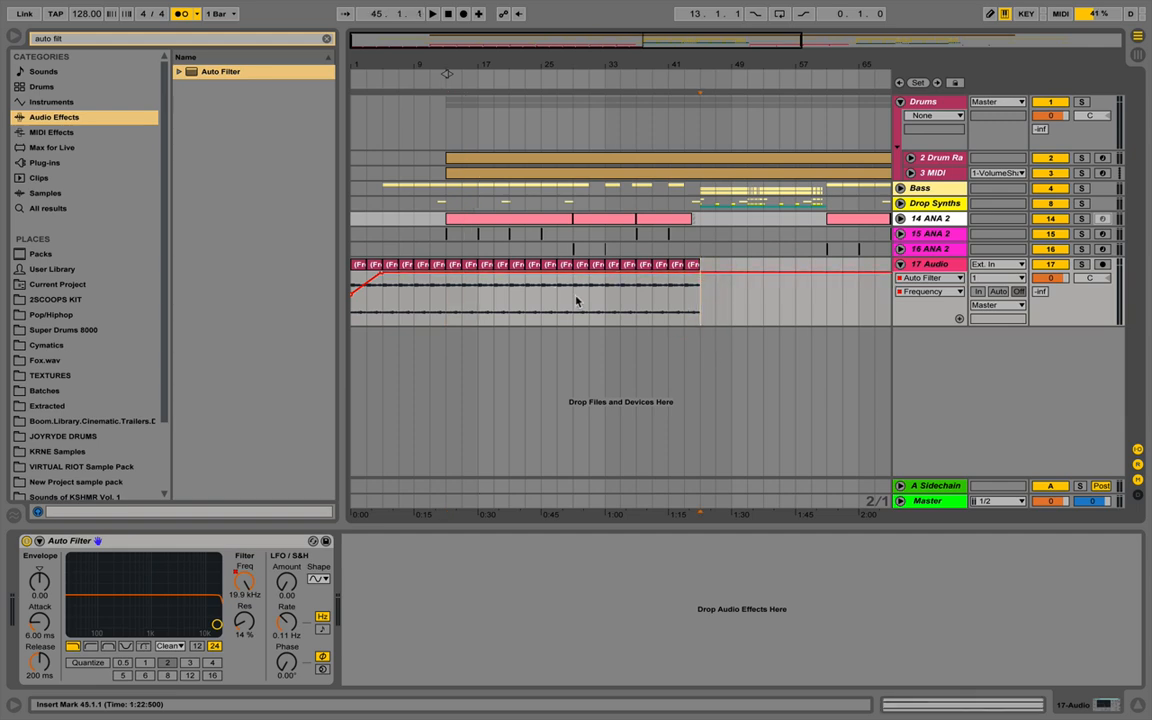
pyautogui.moveTo(573, 290); pyautogui.dragTo(705, 289)
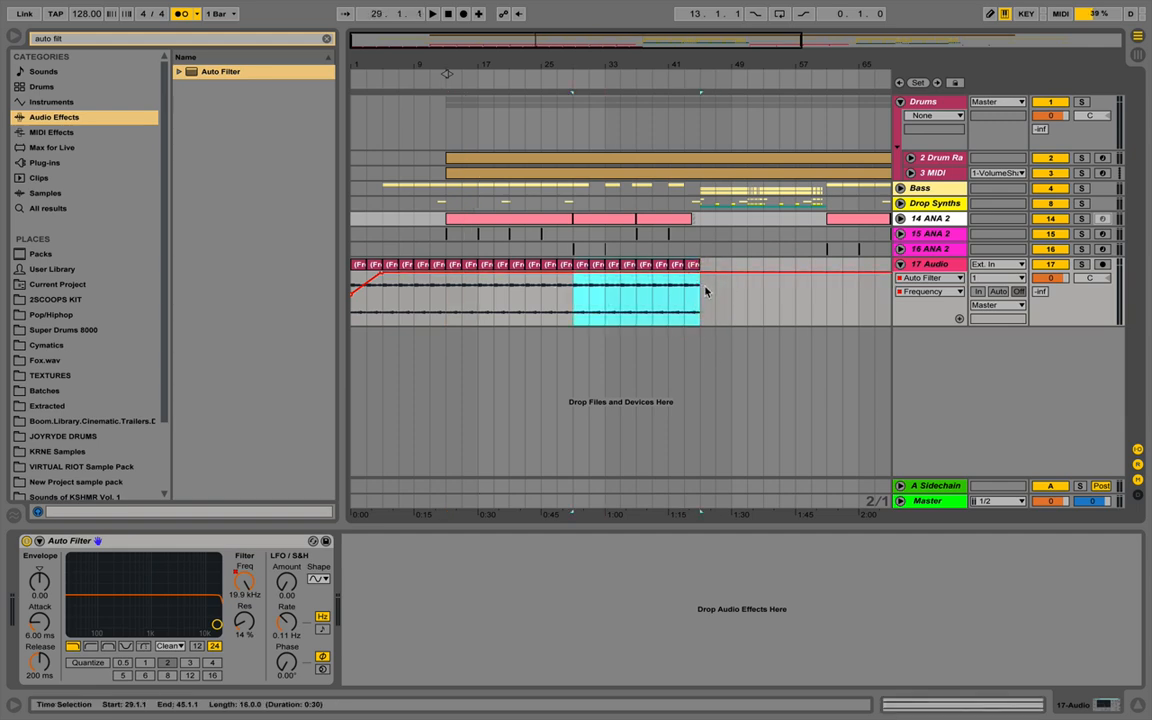
pyautogui.click(582, 260)
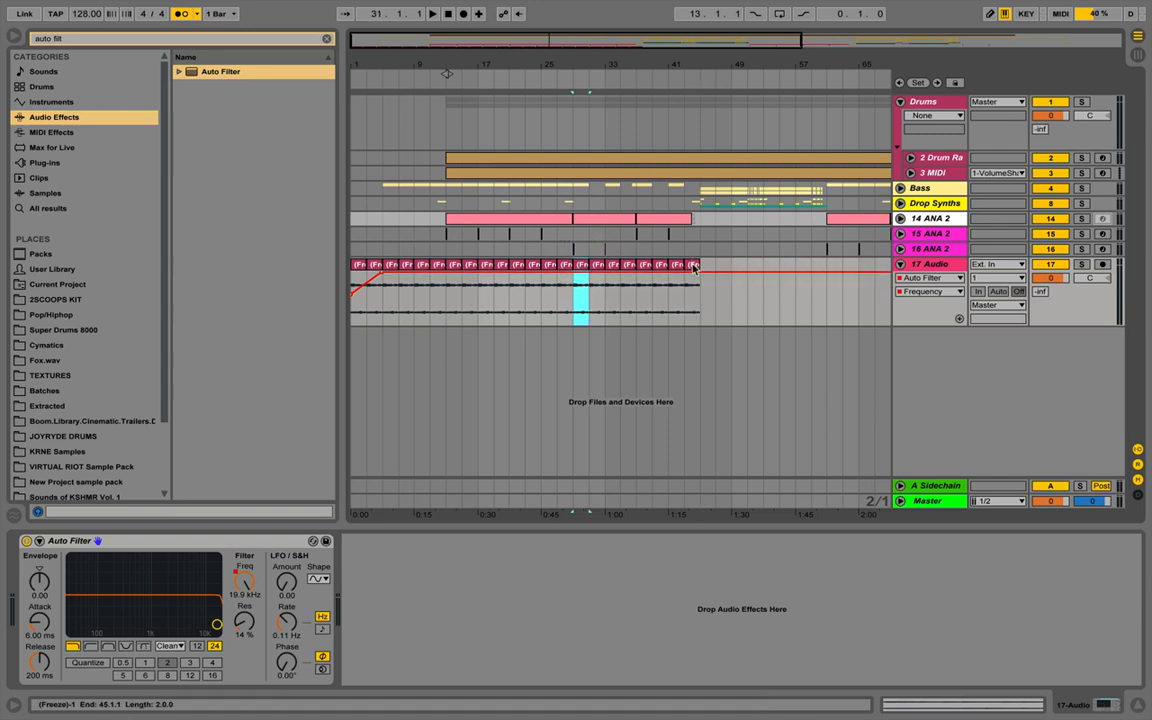
pyautogui.click(692, 266)
pyautogui.press('super+j')
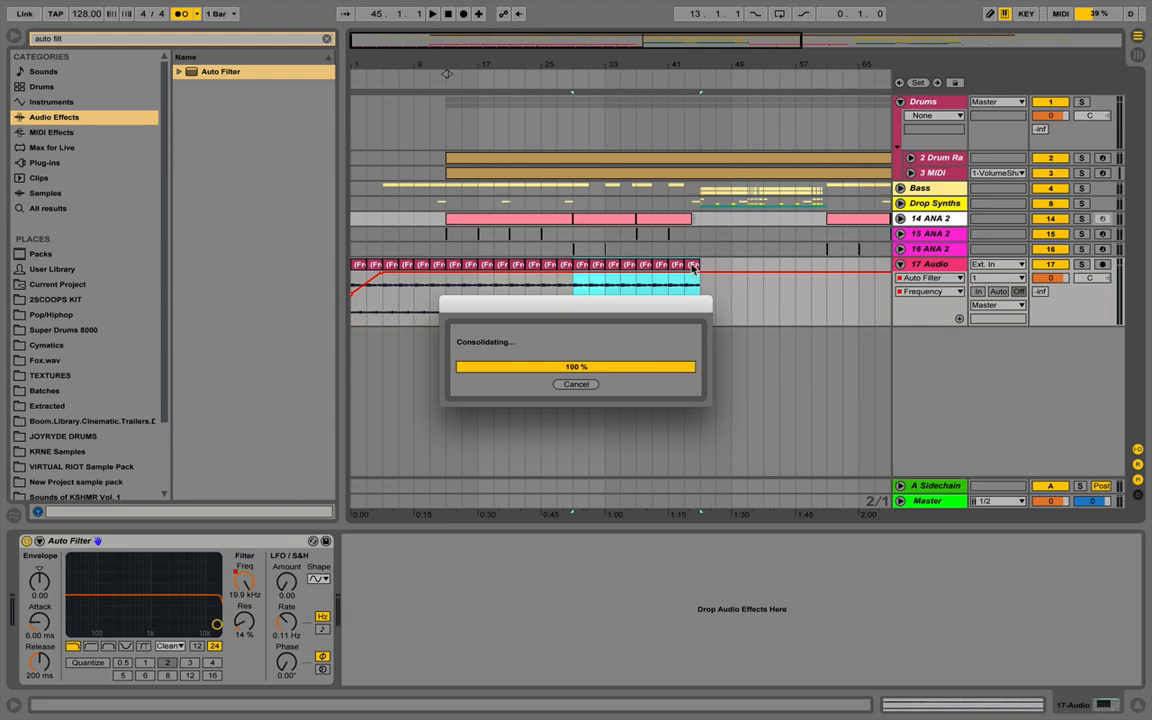
# Transpose the consolidated clip by -12 st, set its warp mode to Complex Pro and audition it
pyautogui.doubleClick(638, 265)
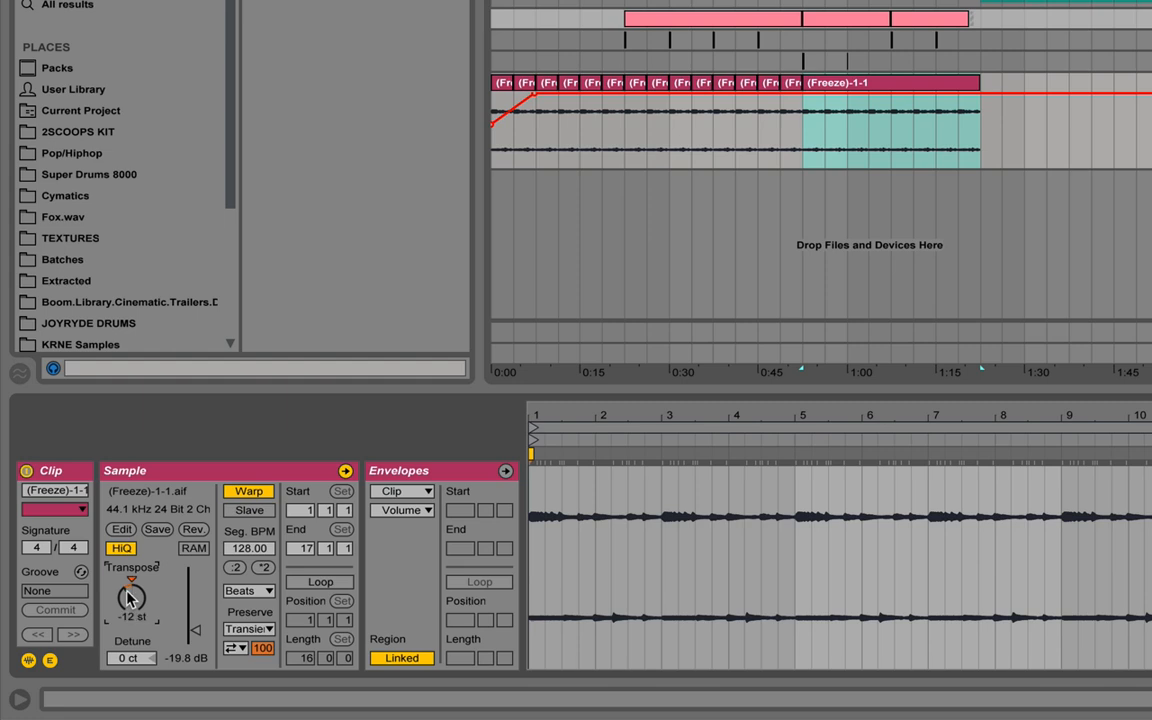
pyautogui.click(222, 592)
pyautogui.click(240, 688)
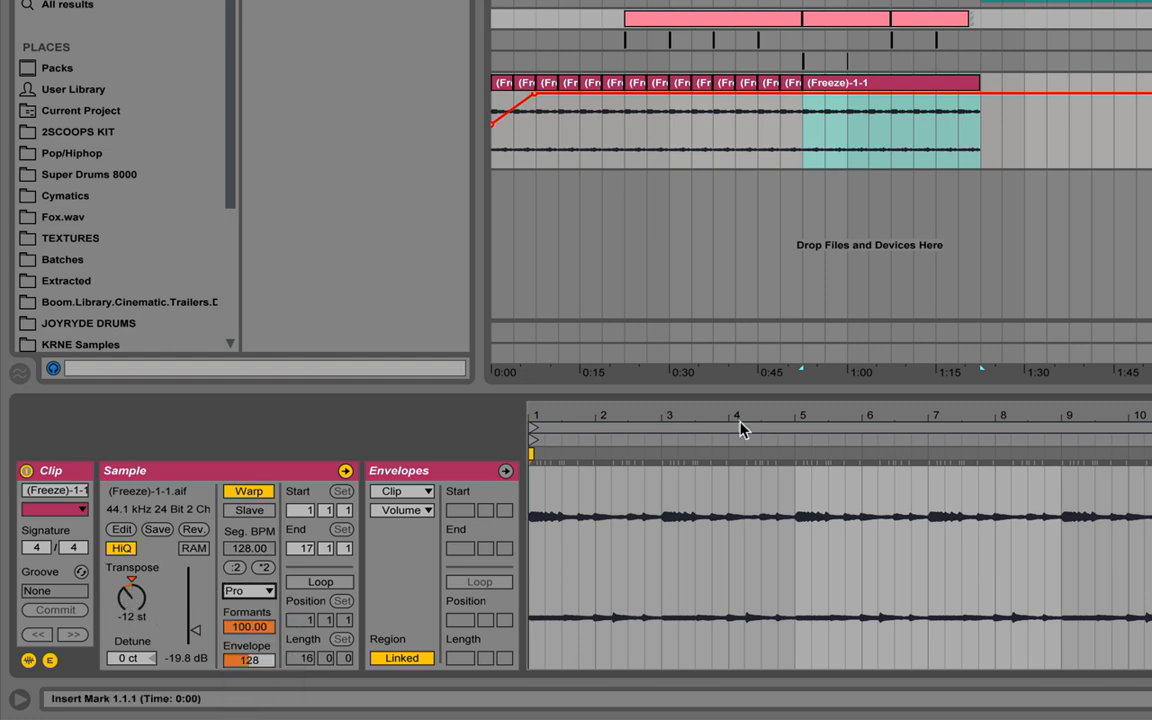
pyautogui.press('space')
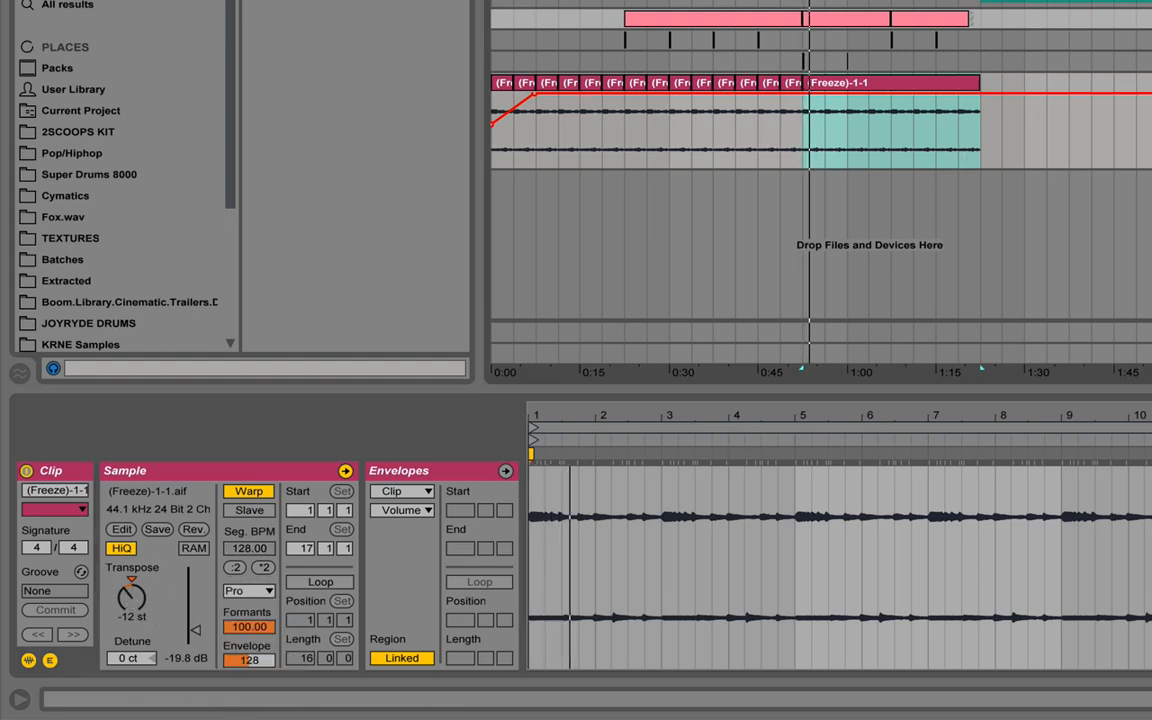
pyautogui.click(240, 592)
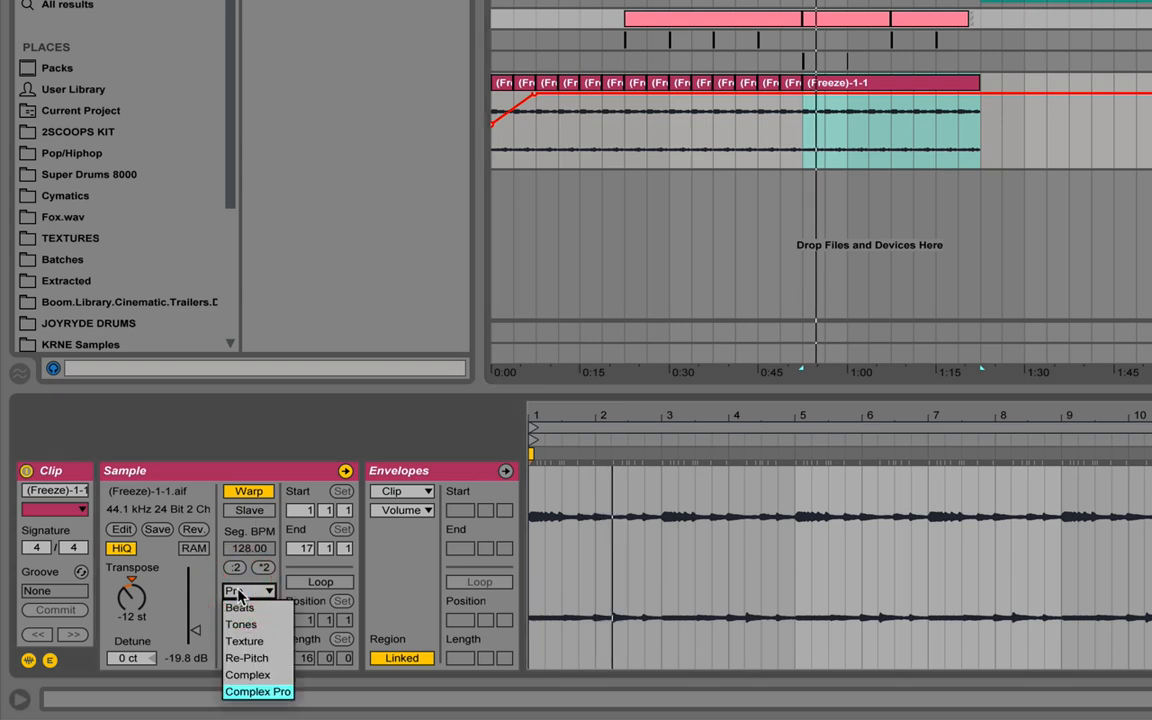
pyautogui.click(245, 692)
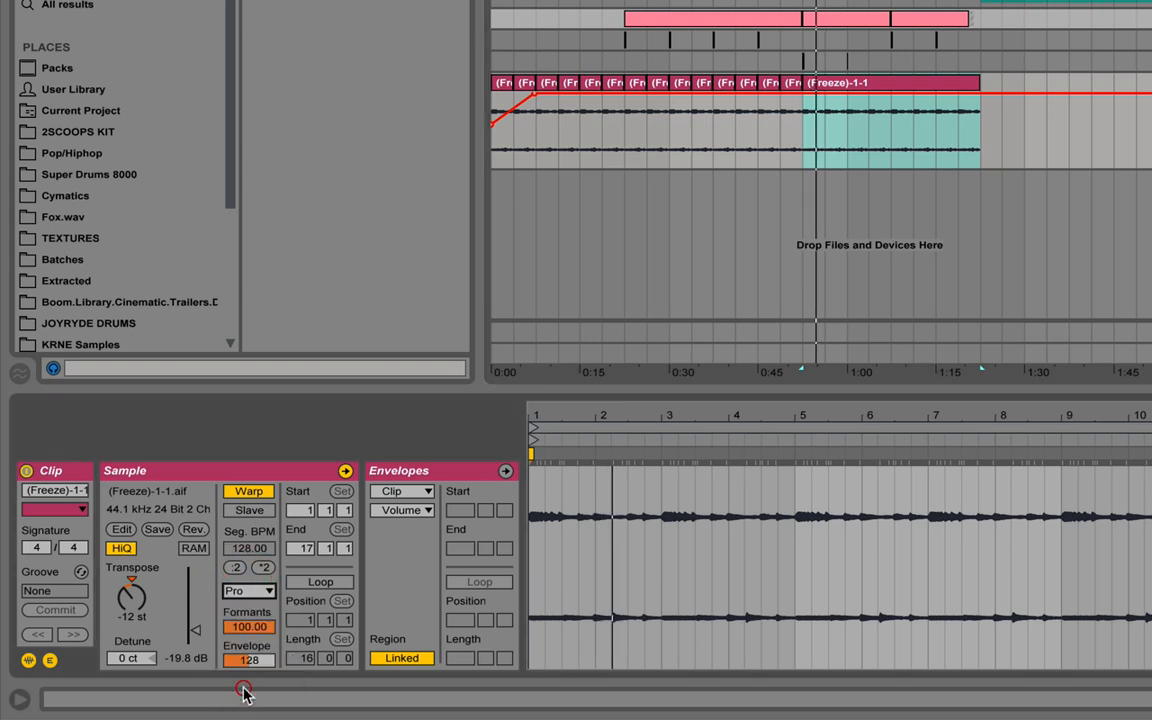
# Switch the consolidated clip's warp mode to Texture and set the grain size to 50 while listening to it
pyautogui.click(233, 594)
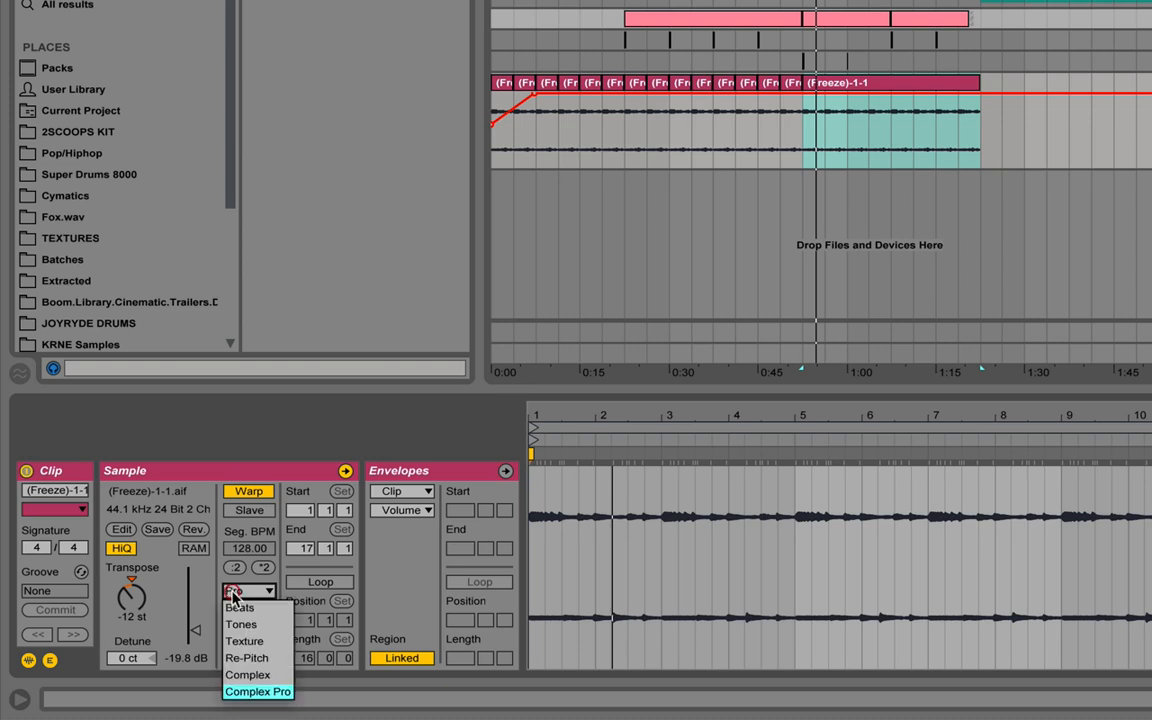
pyautogui.click(229, 643)
pyautogui.press('space')
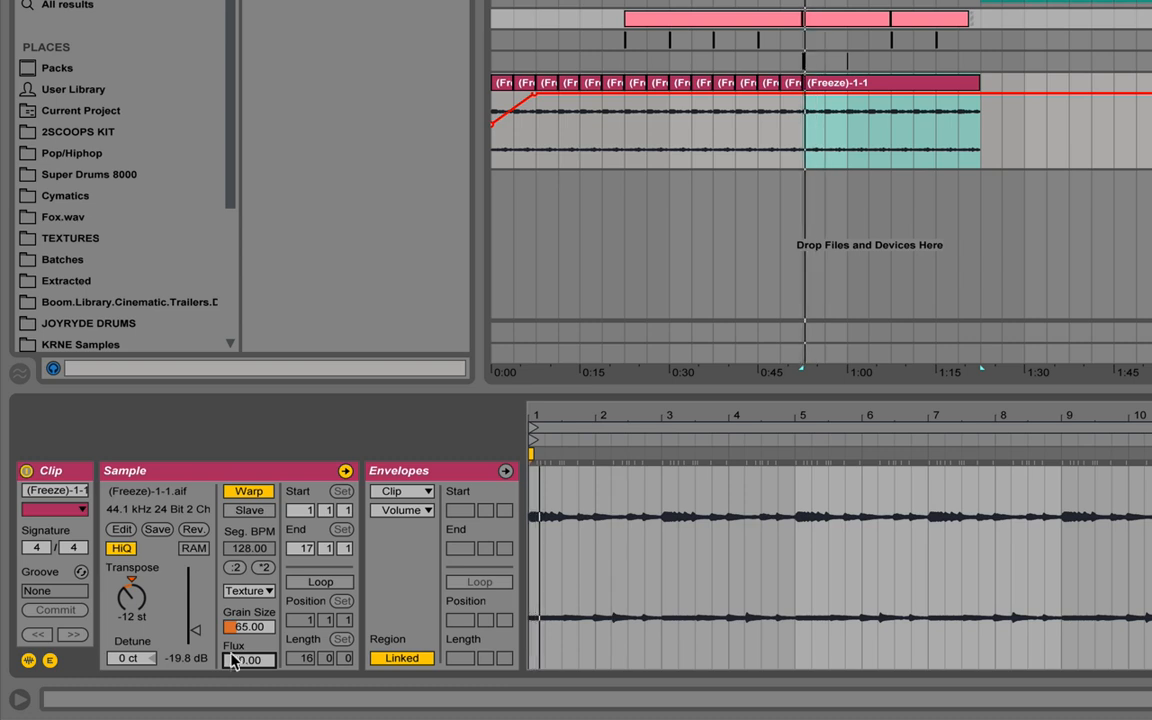
pyautogui.moveTo(236, 629); pyautogui.dragTo(237, 655)
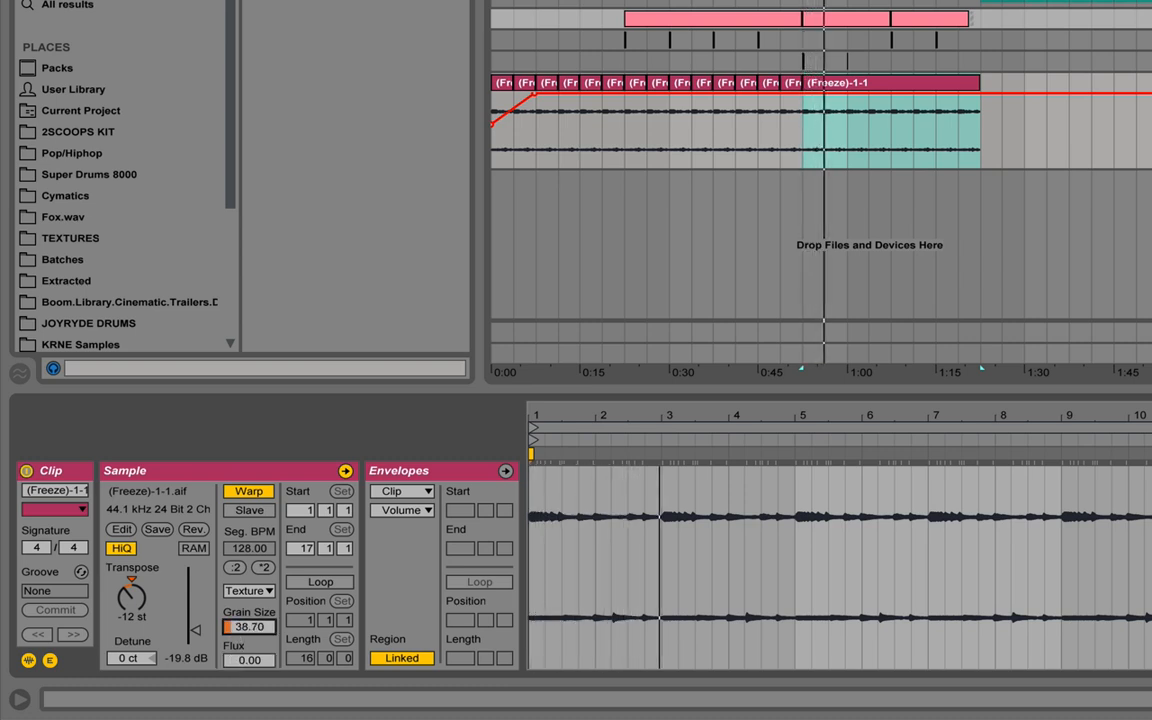
pyautogui.press('space')
pyautogui.moveTo(237, 627); pyautogui.dragTo(237, 567)
pyautogui.click(237, 627)
pyautogui.write('50')
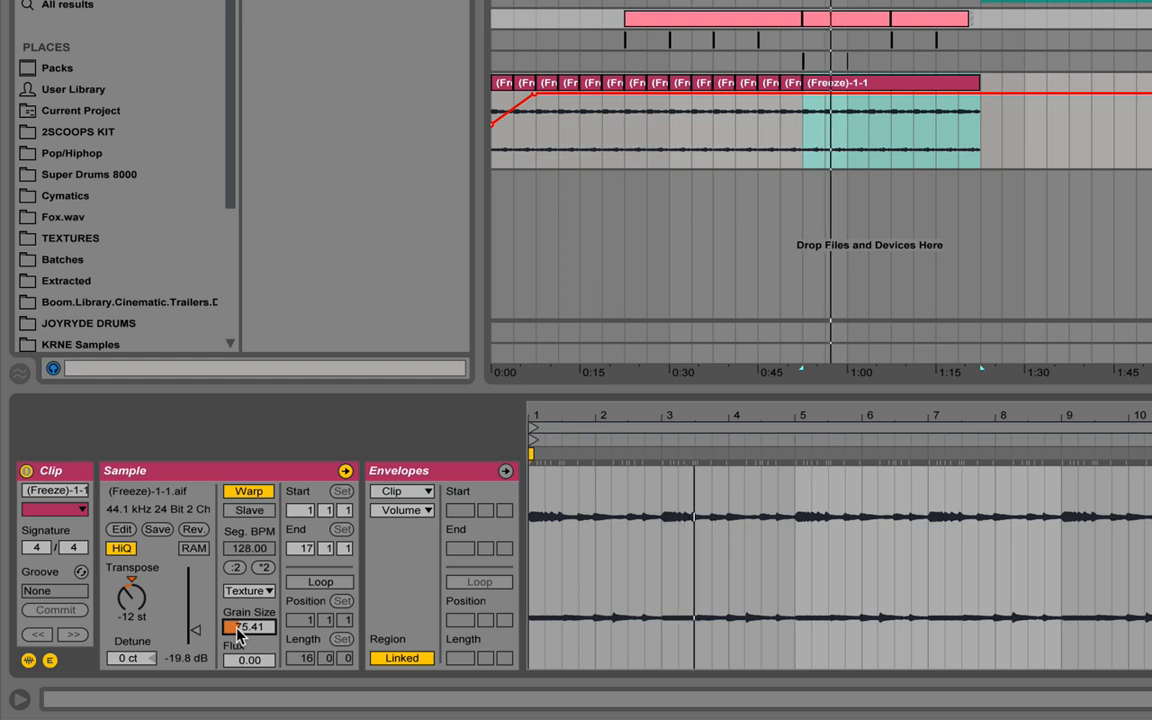
pyautogui.press('Return')
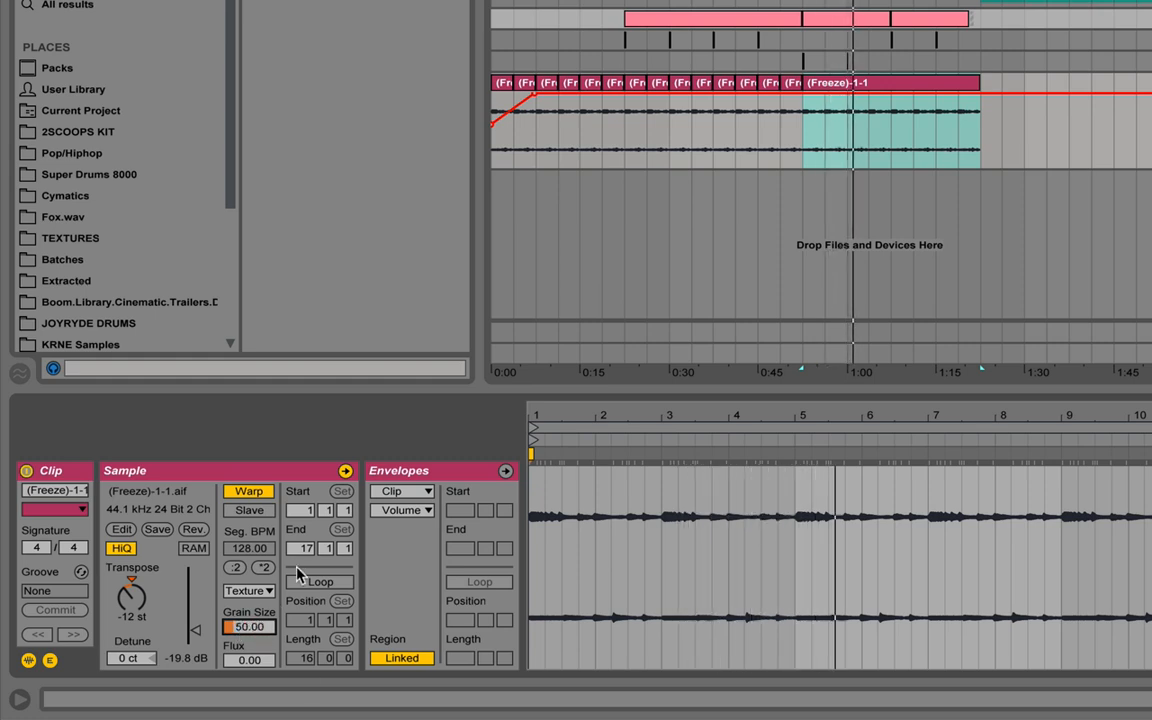
# Set the consolidated clip's Texture grain size to 24
pyautogui.moveTo(249, 627)
pyautogui.mouseDown()
pyautogui.moveTo(249, 540)
pyautogui.moveTo(249, 617)
pyautogui.mouseUp()
pyautogui.click(241, 627)
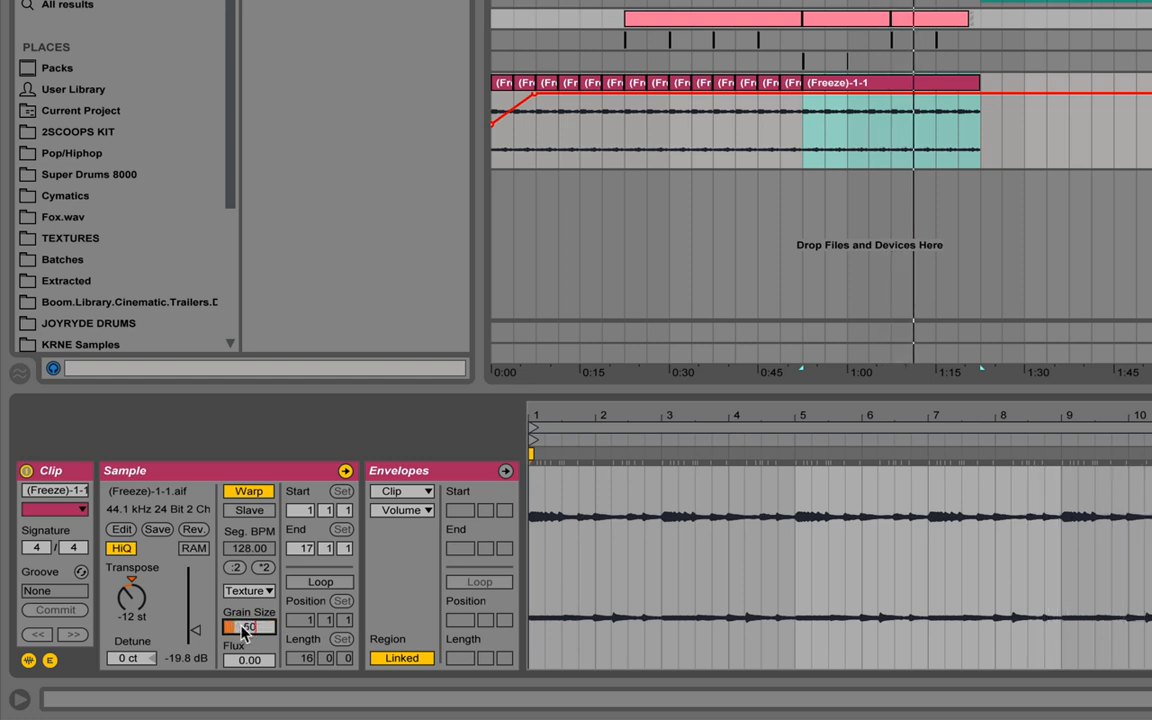
pyautogui.click(241, 627)
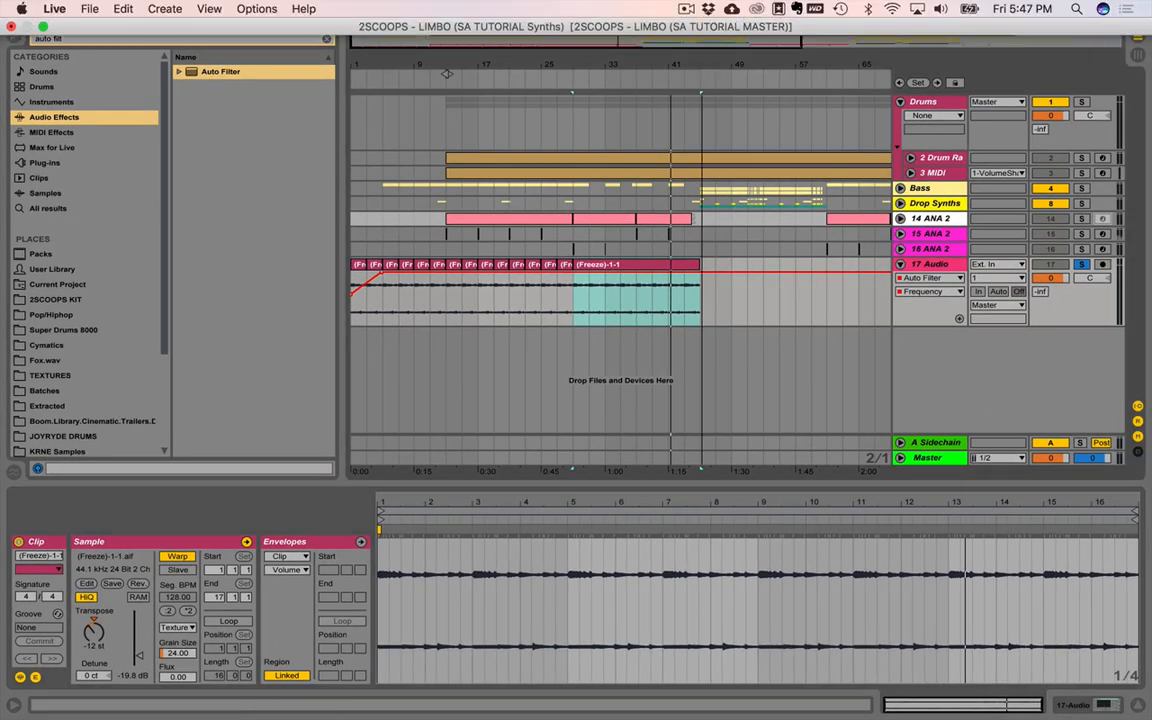
# Shorten the consolidated clip so that it ends at bar 44, one bar before the drop
pyautogui.moveTo(706, 28); pyautogui.dragTo(707, 66)
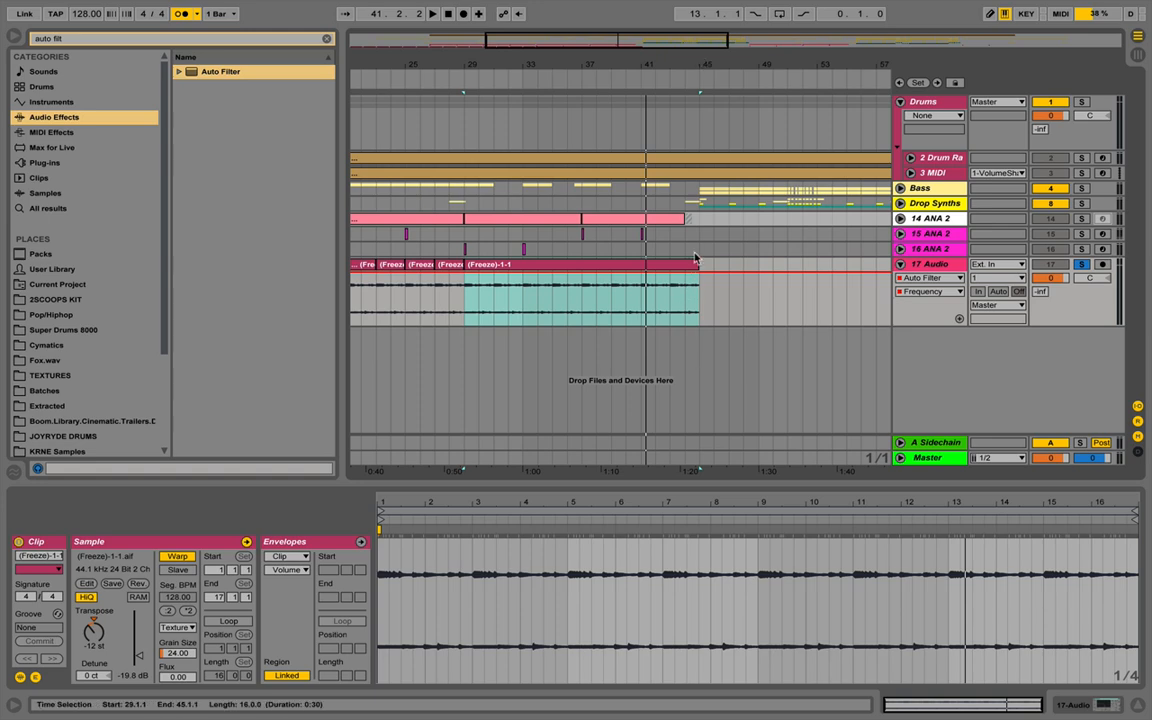
pyautogui.moveTo(695, 260); pyautogui.dragTo(686, 261)
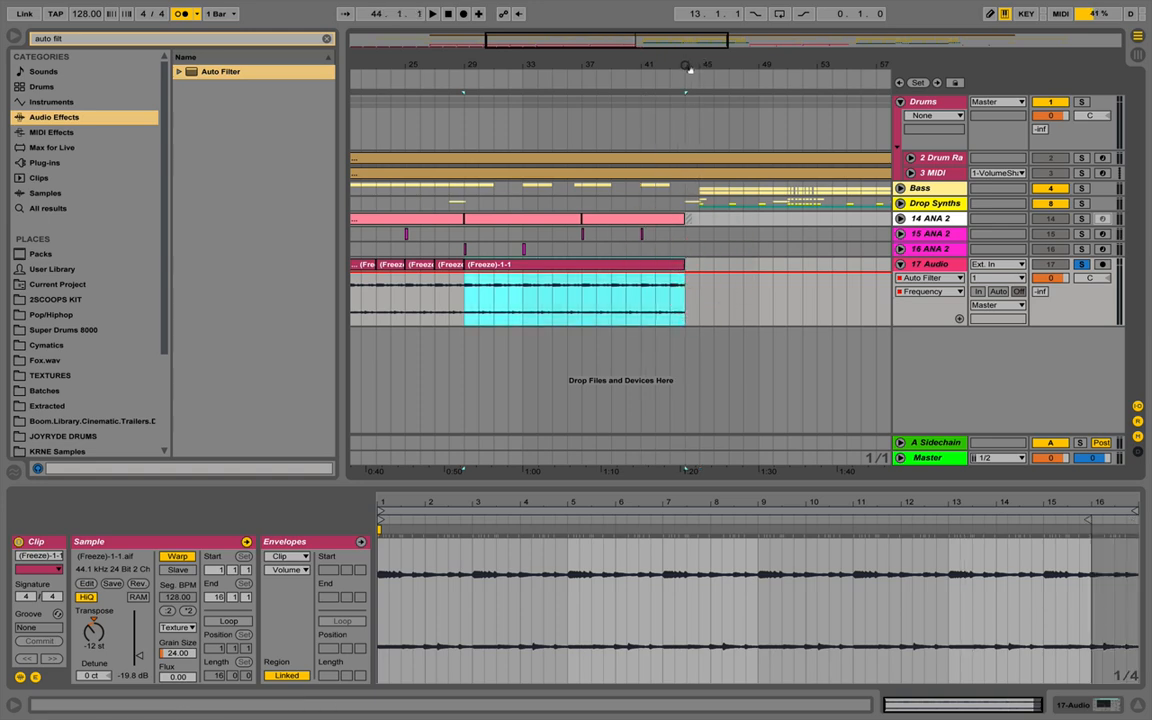
pyautogui.moveTo(688, 68); pyautogui.dragTo(554, 68)
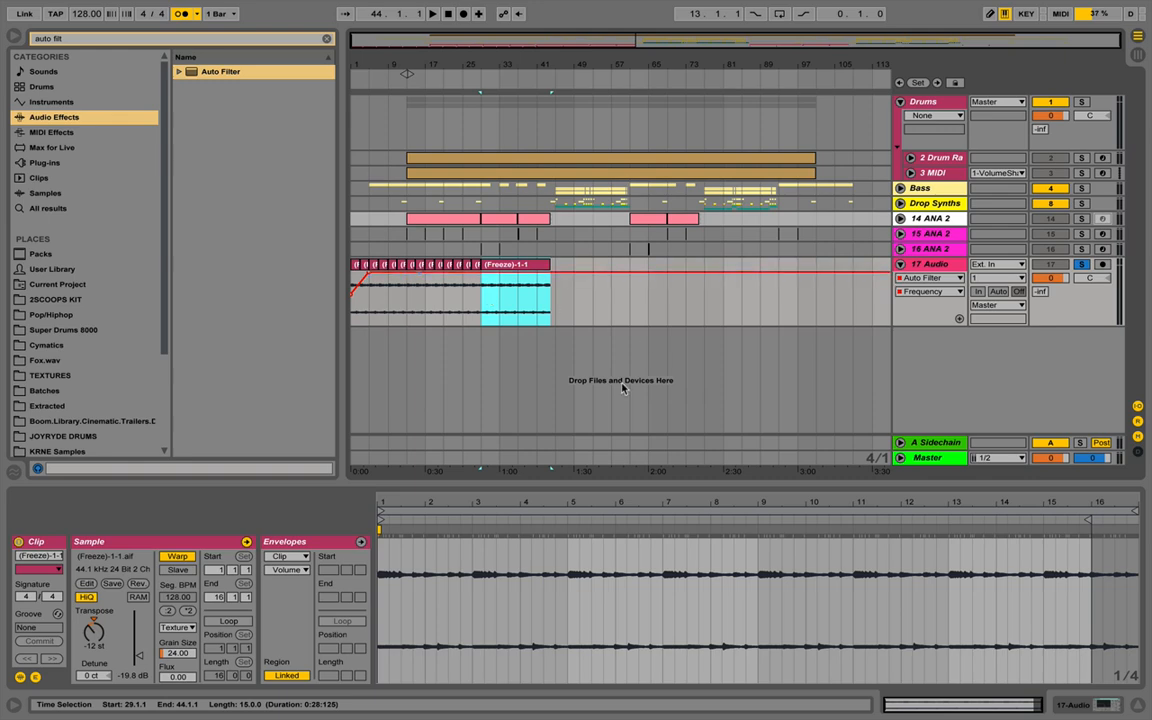
# Find EQ Eight among the audio effects and add it after the Auto Filter on the audio track
pyautogui.click(926, 264)
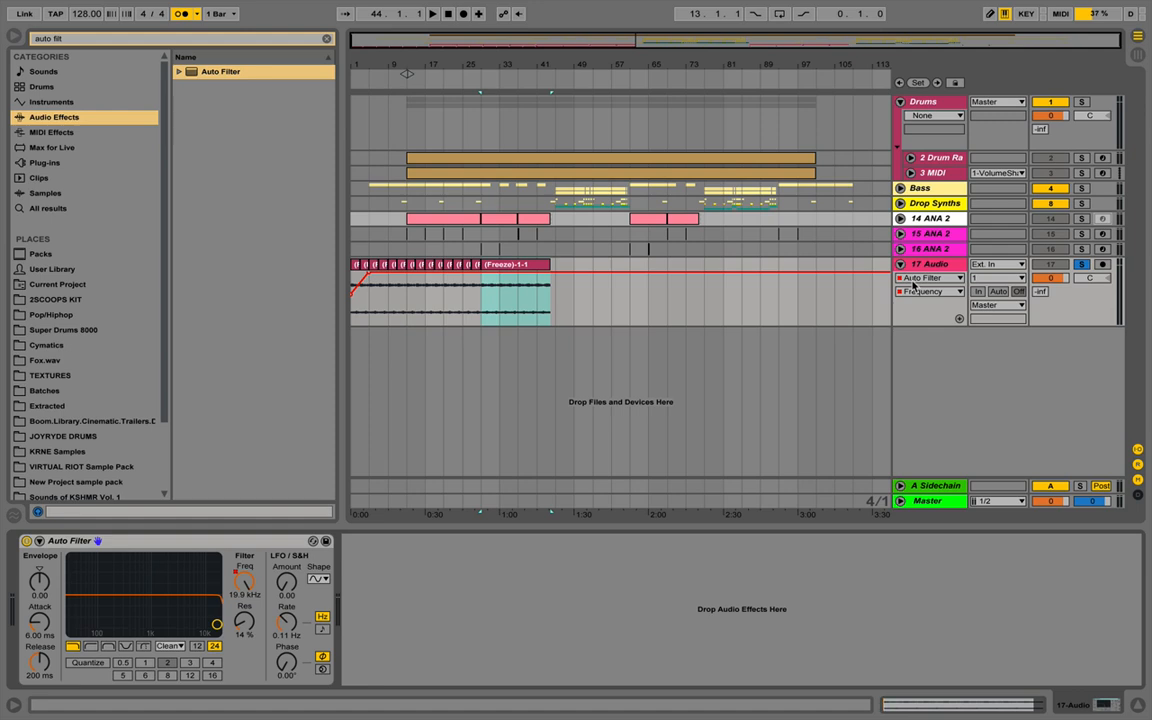
pyautogui.click(160, 40)
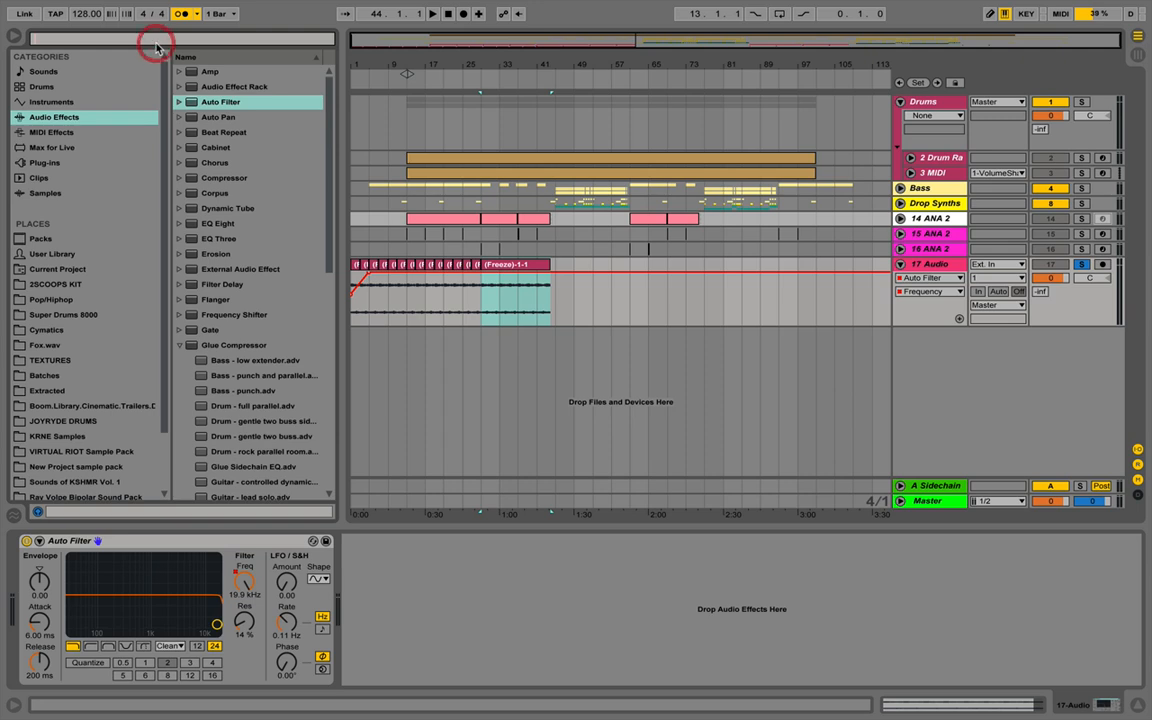
pyautogui.write('eq')
pyautogui.click(205, 87)
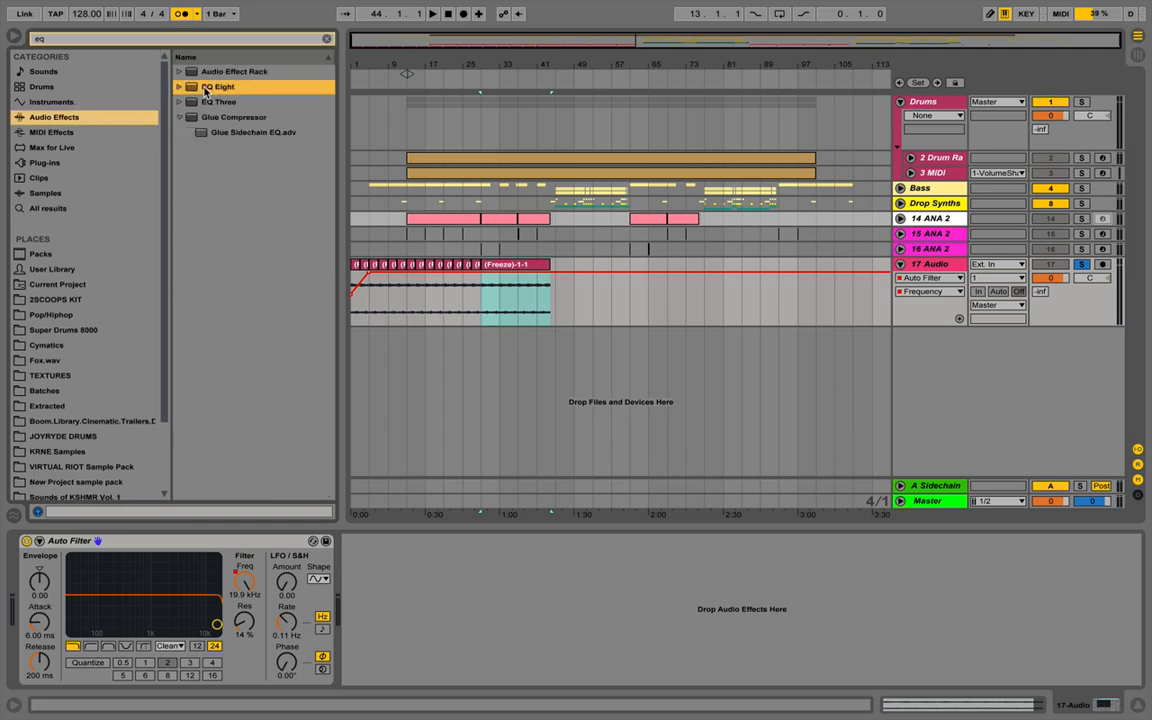
pyautogui.moveTo(327, 274); pyautogui.dragTo(383, 341)
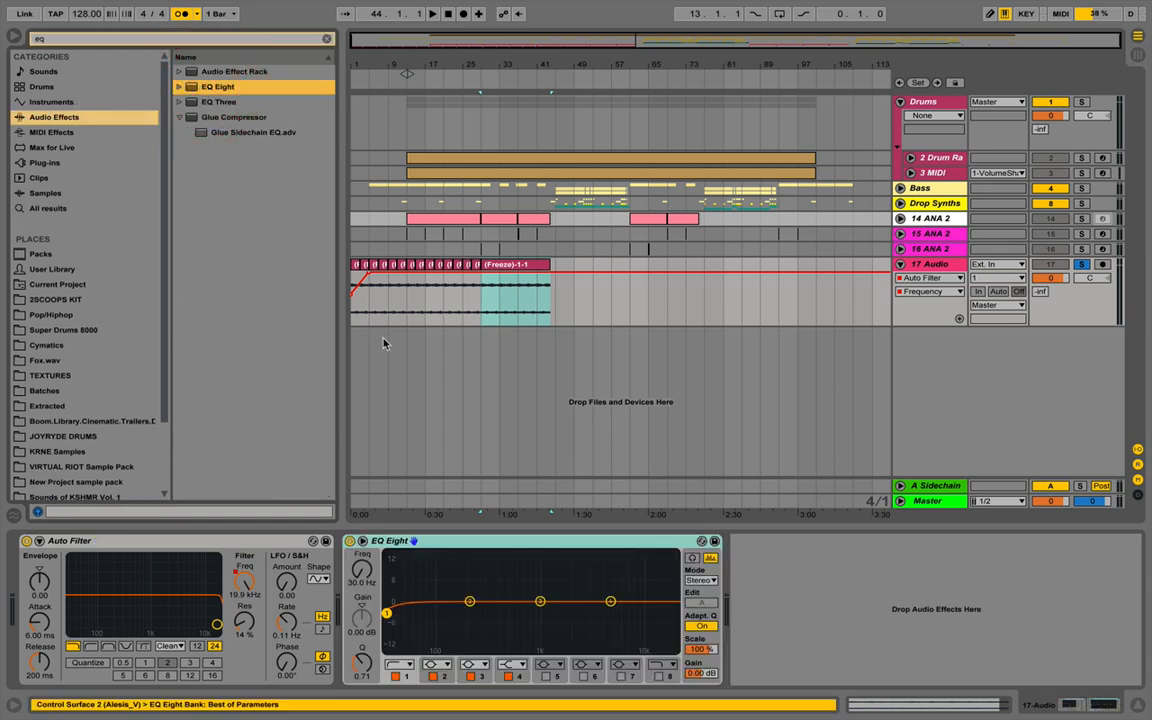
# Set EQ Eight's low cut to about 116 Hz with Q 0.51 and cut band 3 near 984 Hz by about 4 dB
pyautogui.moveTo(388, 614); pyautogui.dragTo(446, 620)
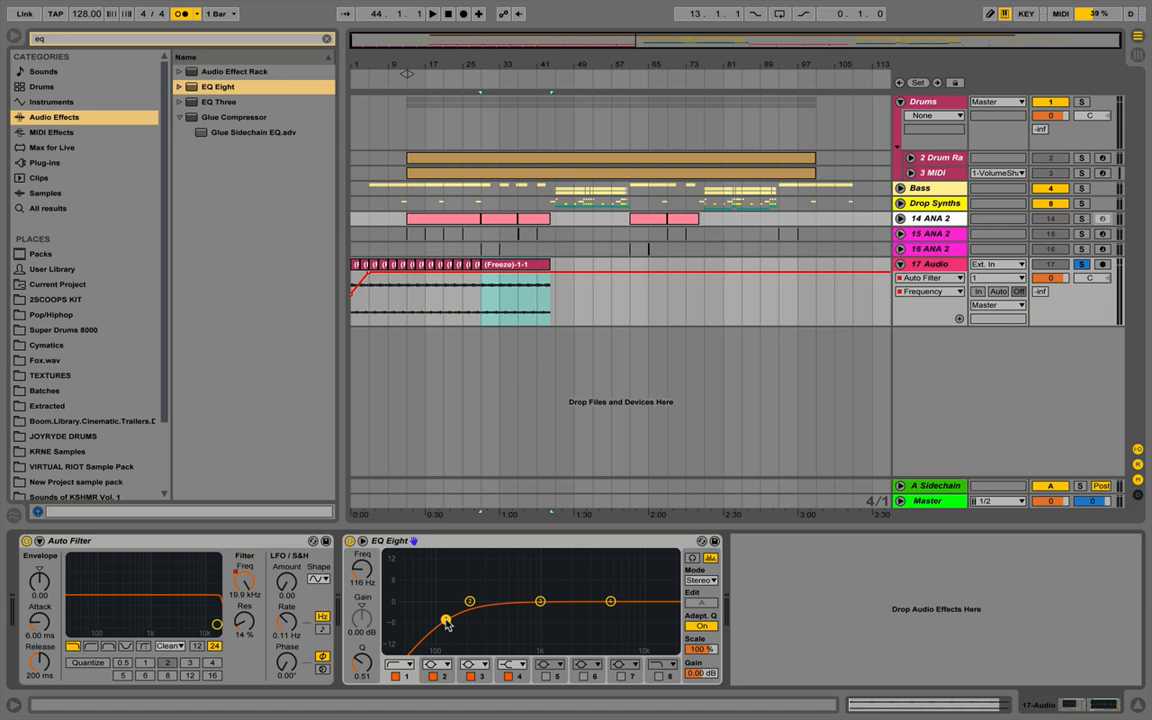
pyautogui.moveTo(540, 601); pyautogui.dragTo(540, 615)
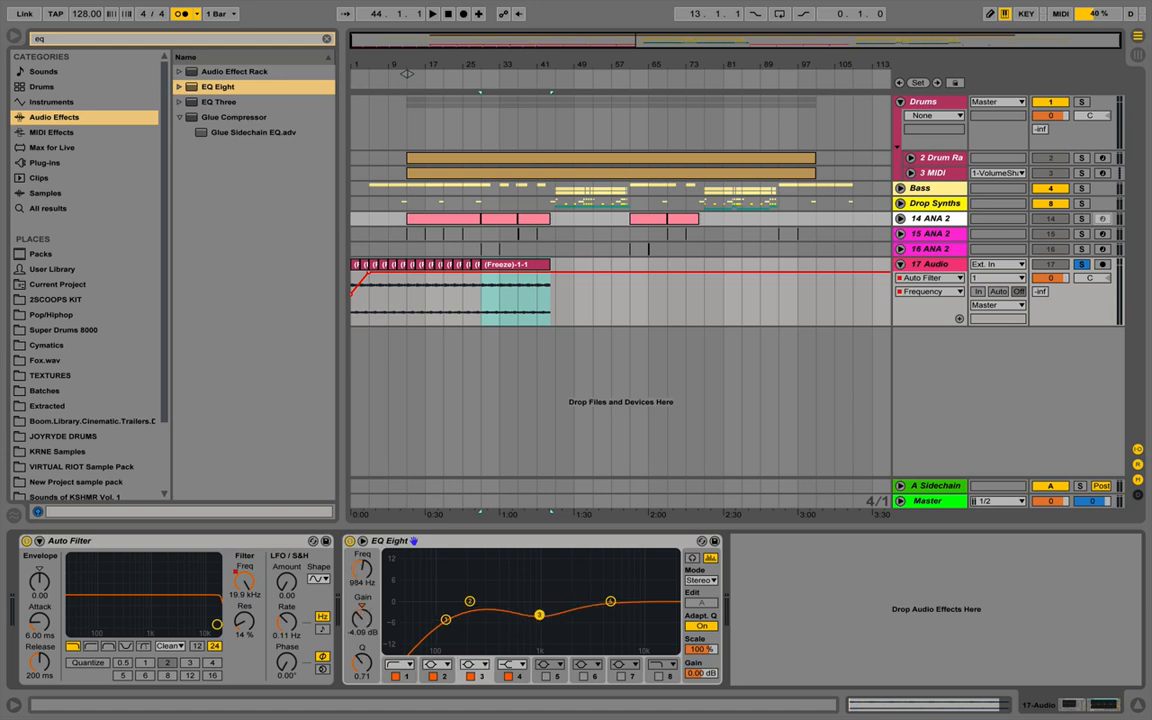
pyautogui.click(447, 621)
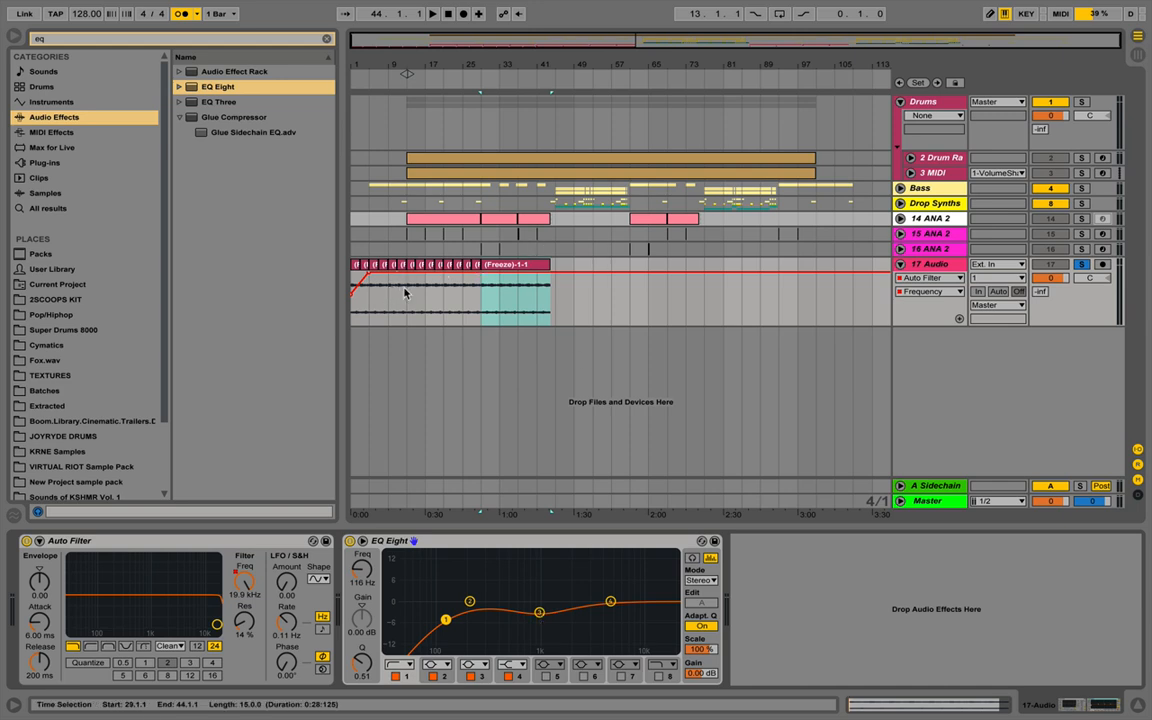
# Copy the audio track's texture clips from bars 13 to 21 and paste them at bar 61
pyautogui.moveTo(405, 293); pyautogui.dragTo(556, 294)
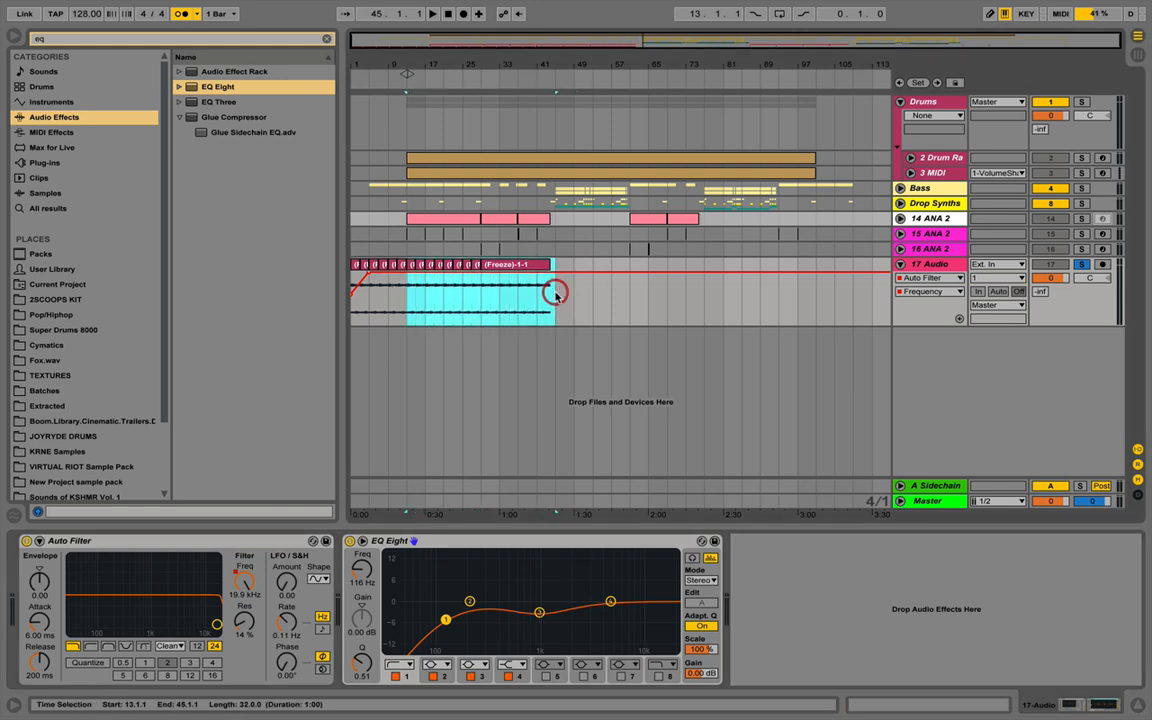
pyautogui.click(512, 265)
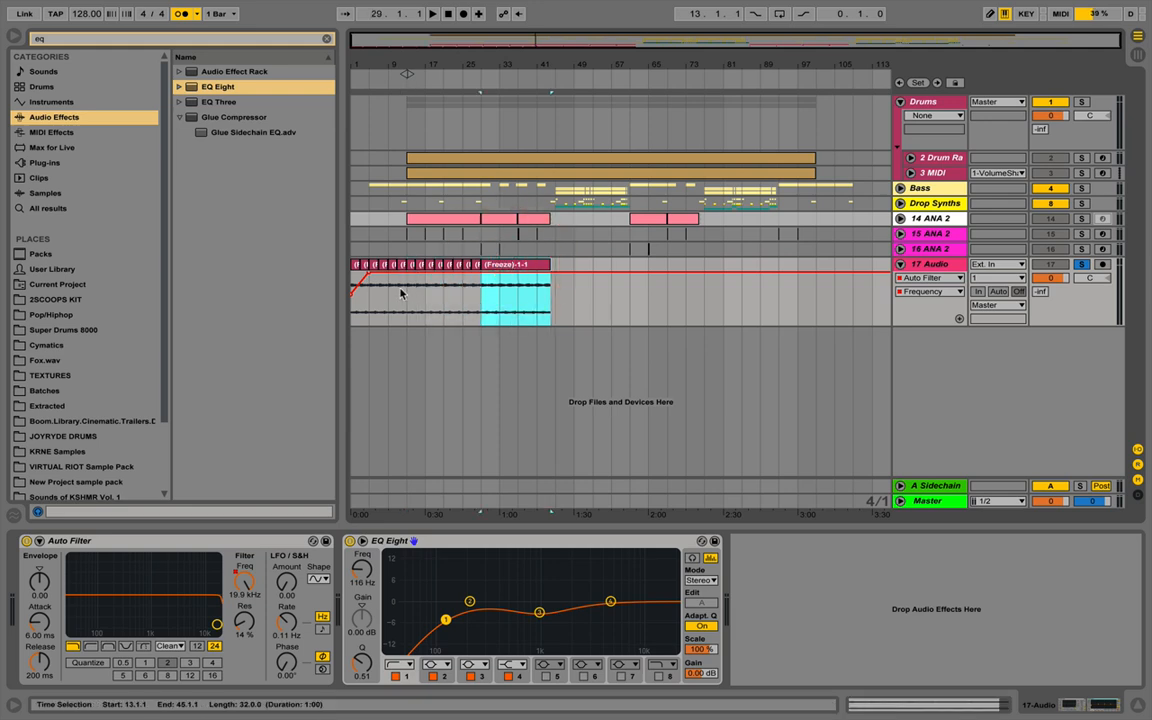
pyautogui.moveTo(407, 290); pyautogui.dragTo(443, 290)
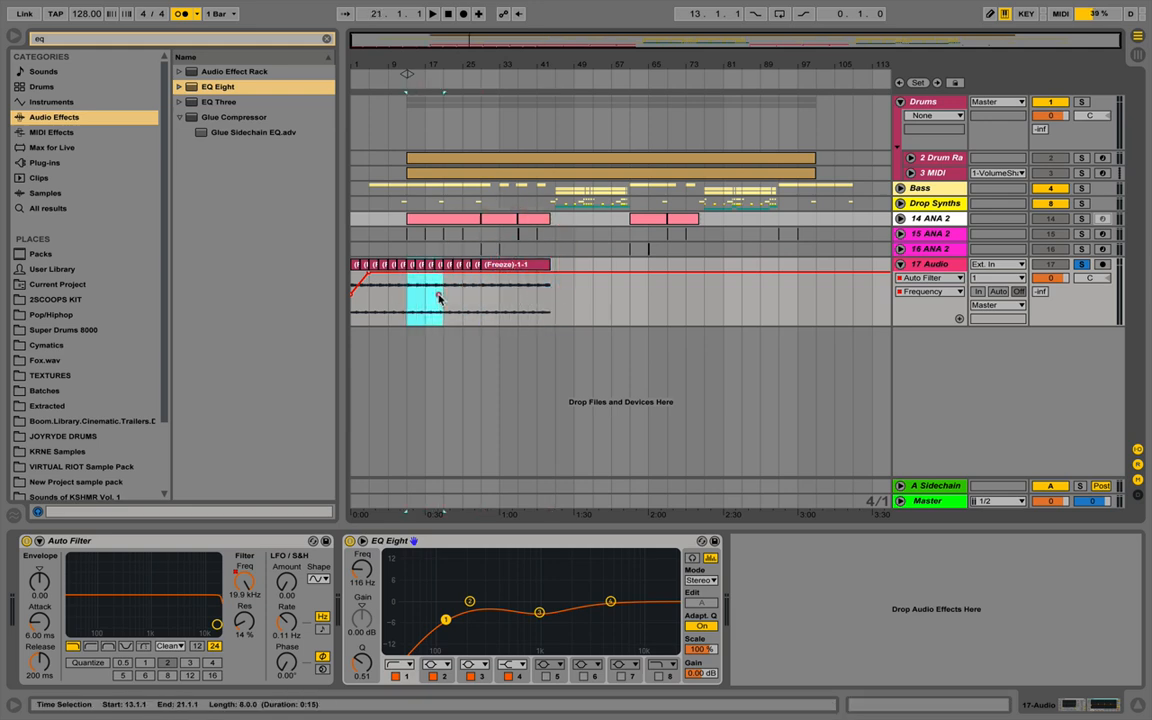
pyautogui.click(630, 294)
pyautogui.hotkey('ctrl', 'v')
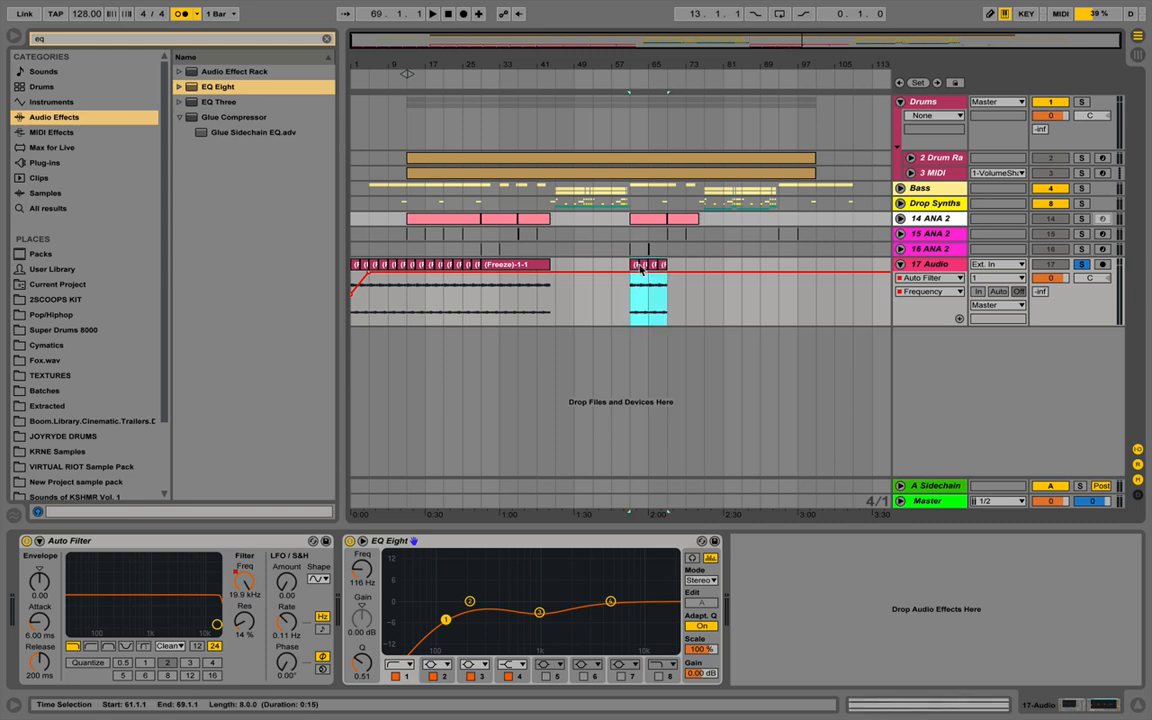
# Copy the pitched-down clip section from bar 37 to bar 44 and paste it at bar 69
pyautogui.click(480, 295)
pyautogui.moveTo(518, 298); pyautogui.dragTo(555, 299)
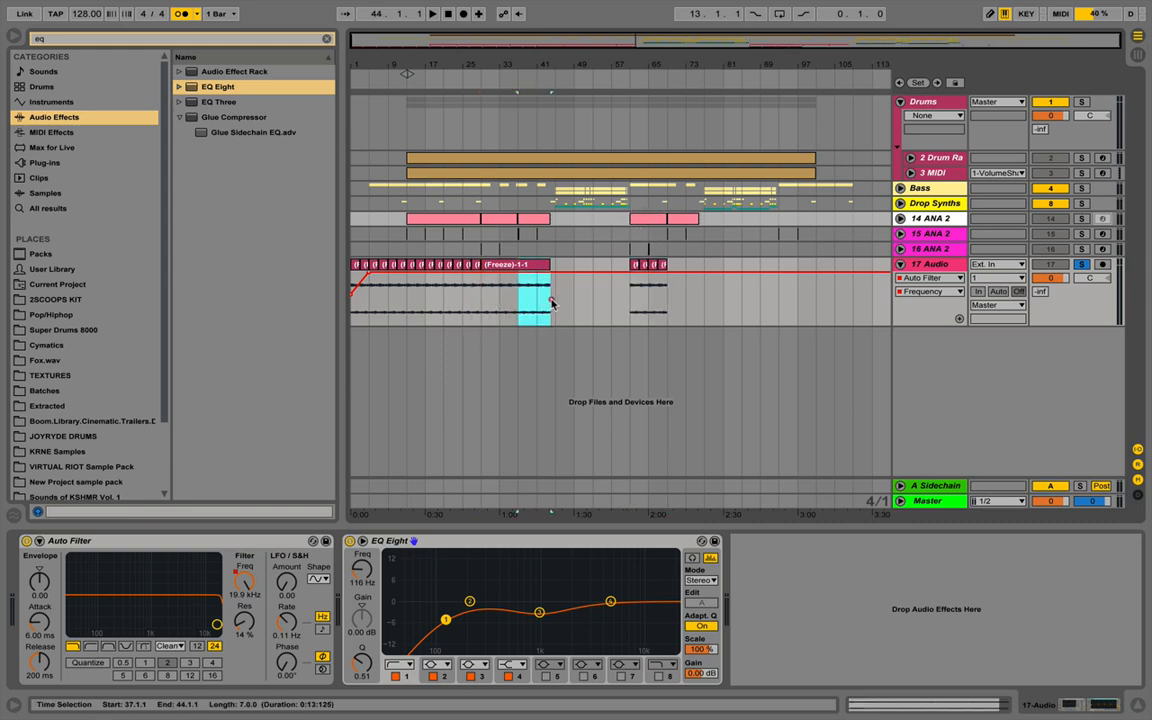
pyautogui.hotkey('ctrl', 'c')
pyautogui.click(669, 293)
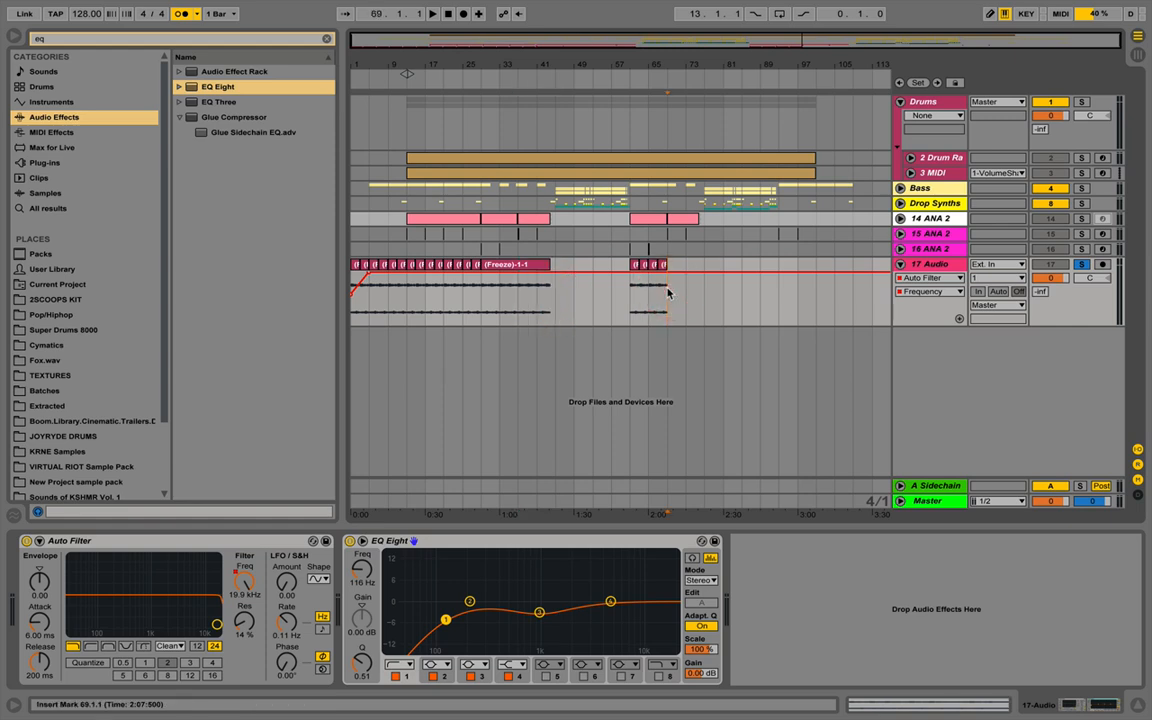
pyautogui.hotkey('ctrl', 'v')
# Play the arrangement from bar 69 and take the audio track out of solo
pyautogui.click(669, 294)
pyautogui.press('space')
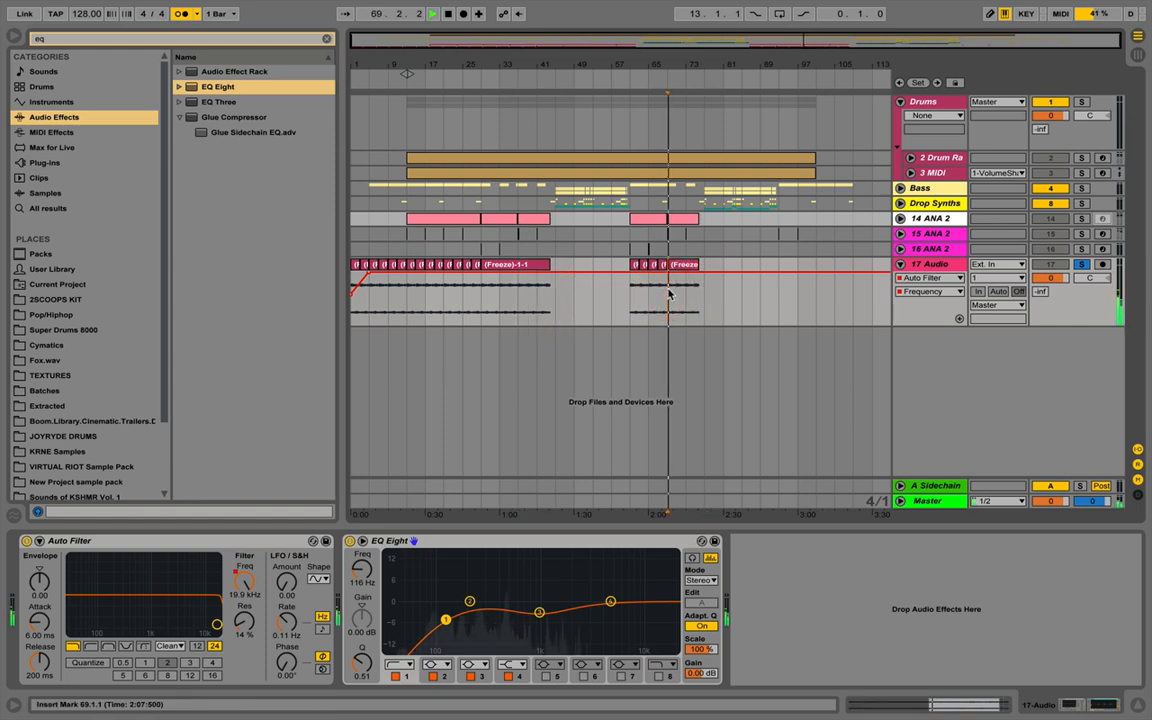
pyautogui.click(1081, 265)
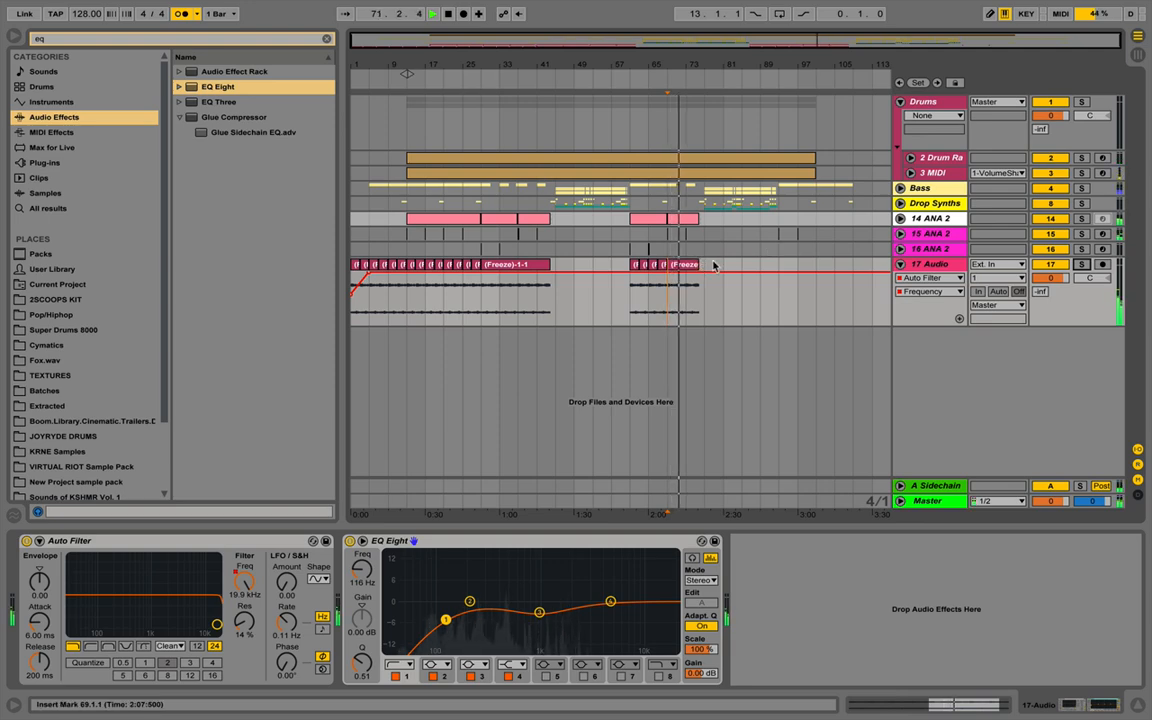
pyautogui.press('space')
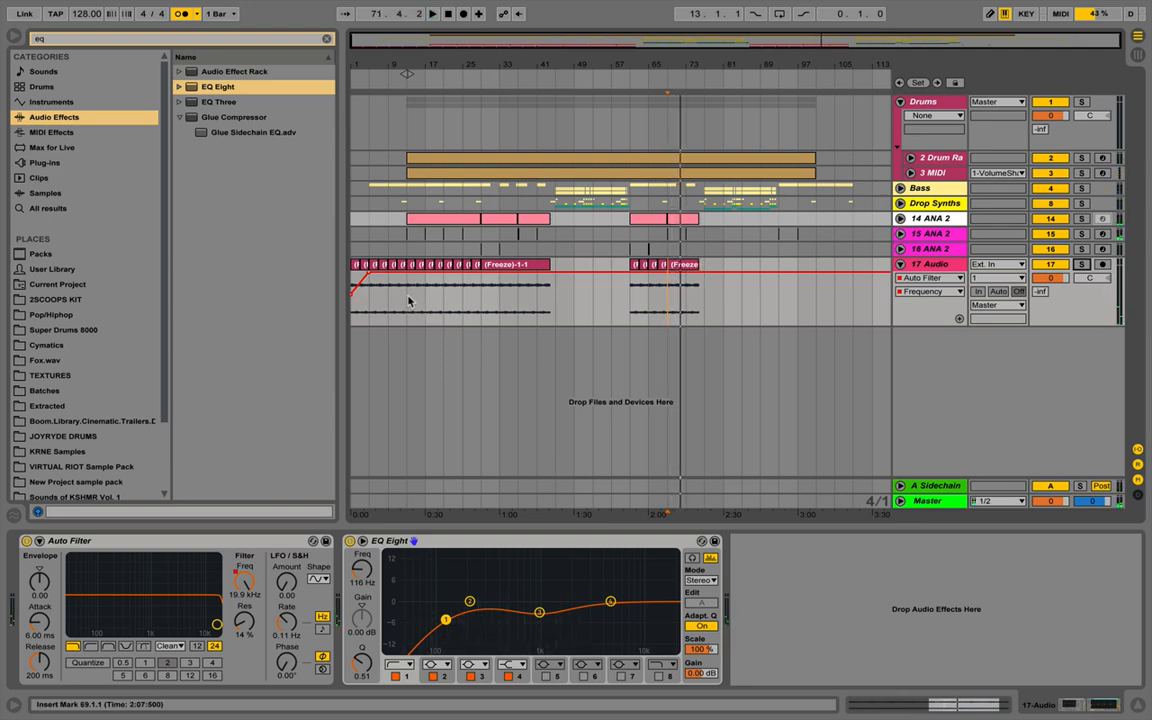
# Copy the texture clips from bars 13 to 29 and paste them at bar 93
pyautogui.moveTo(408, 304); pyautogui.dragTo(481, 301)
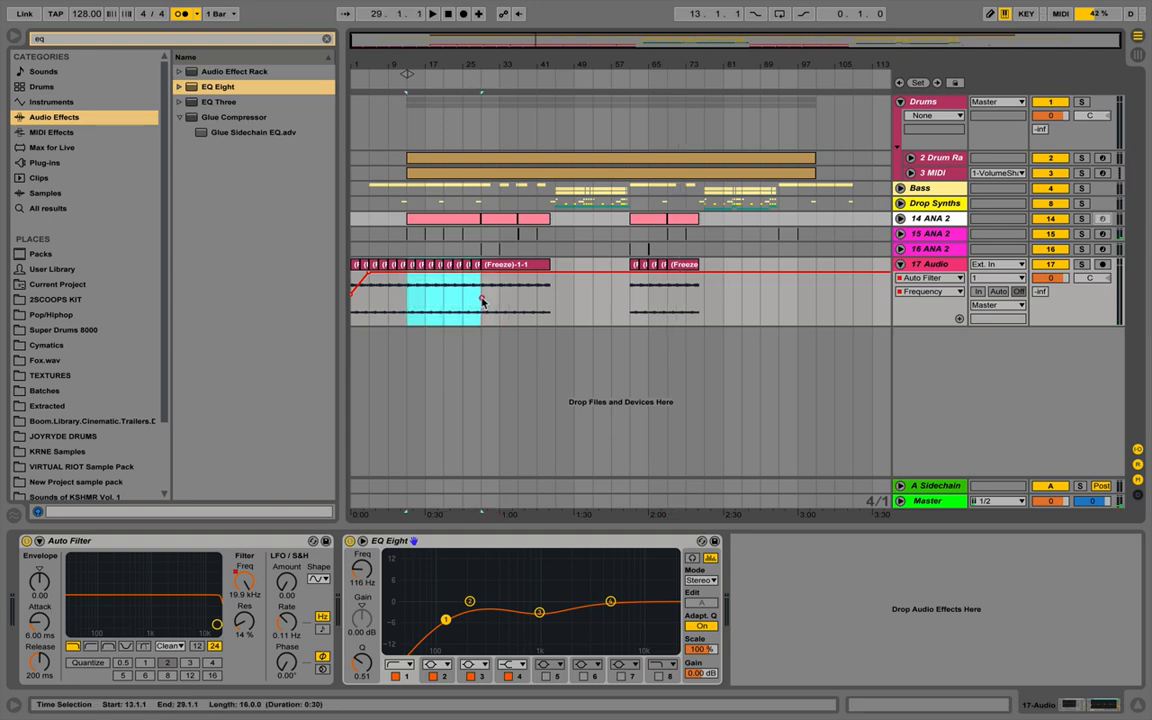
pyautogui.click(779, 301)
pyautogui.moveTo(779, 301); pyautogui.dragTo(853, 305)
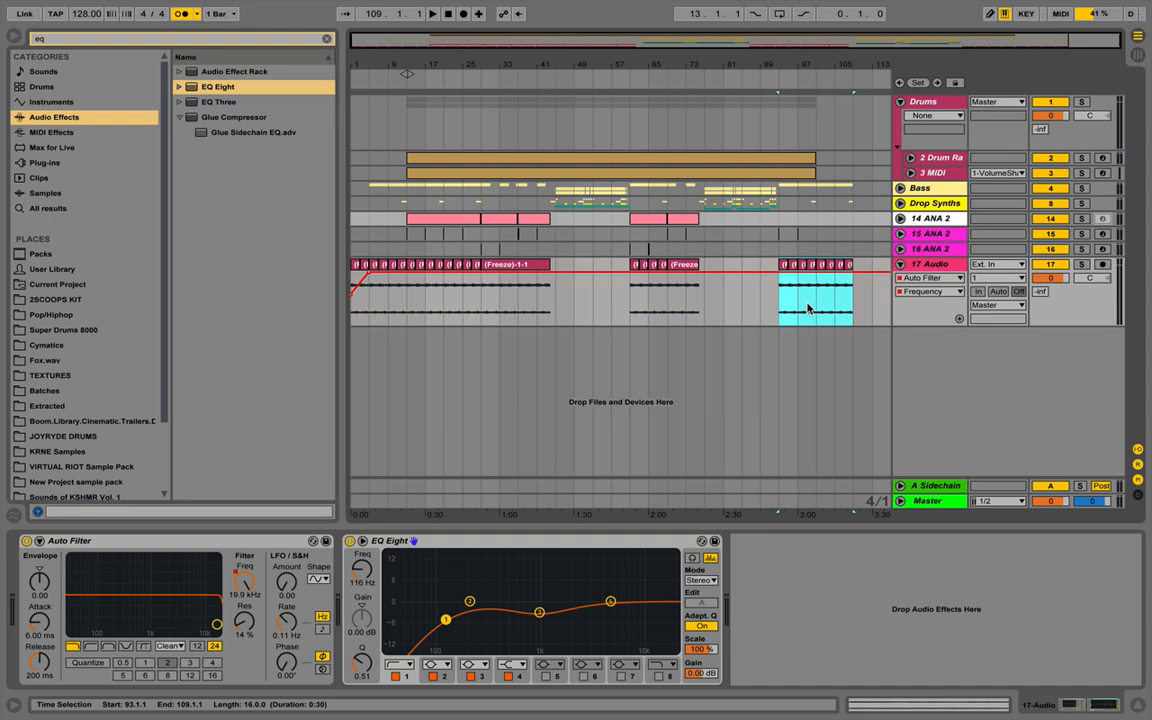
# Play the pasted section from bar 93 and set the audio track's volume to -6 dB
pyautogui.press('space')
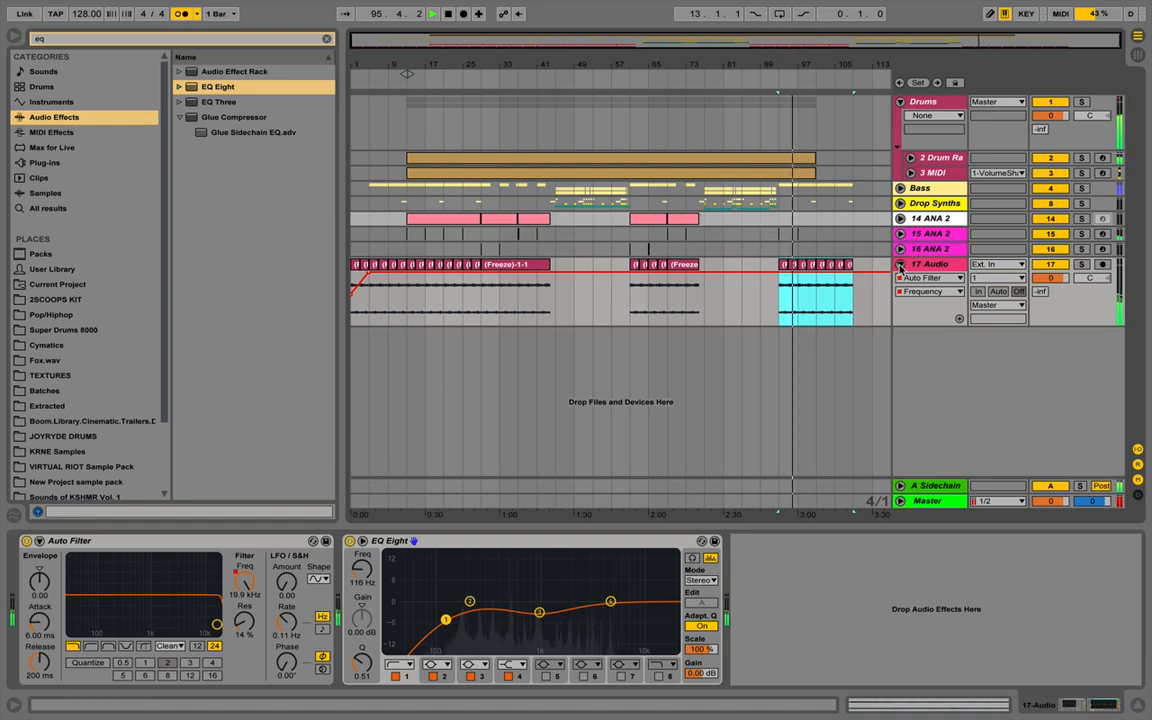
pyautogui.click(900, 264)
pyautogui.click(907, 266)
pyautogui.click(900, 264)
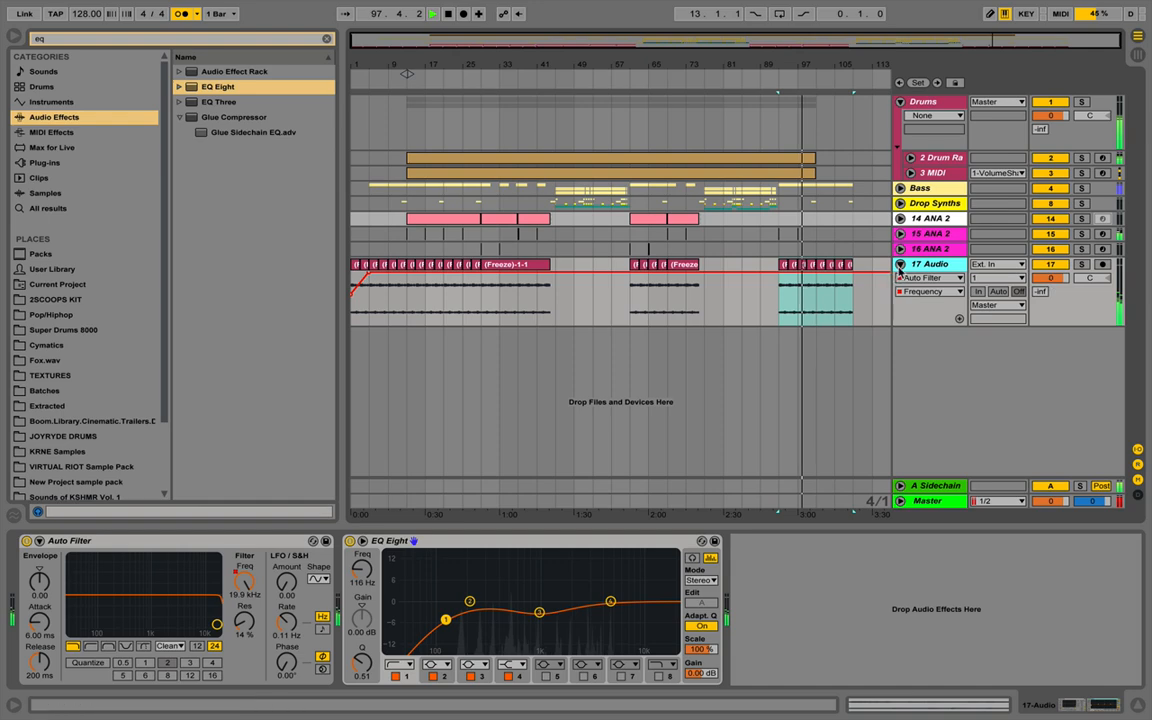
pyautogui.click(1048, 279)
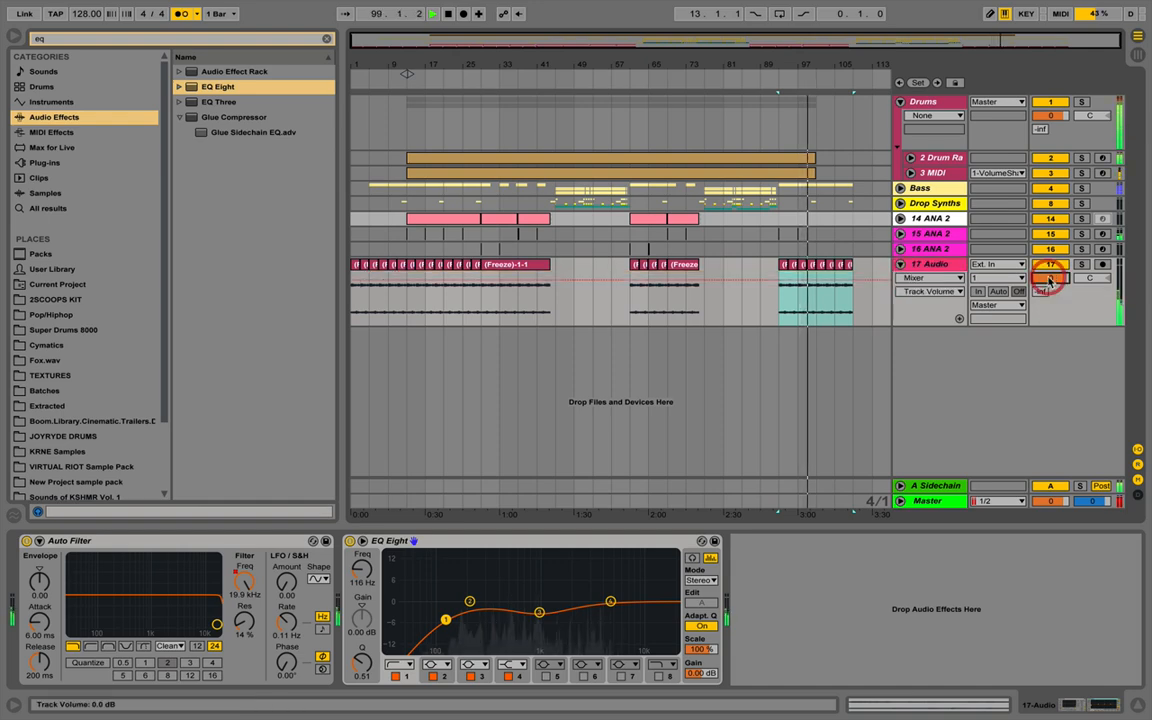
pyautogui.write('-6')
pyautogui.press('Return')
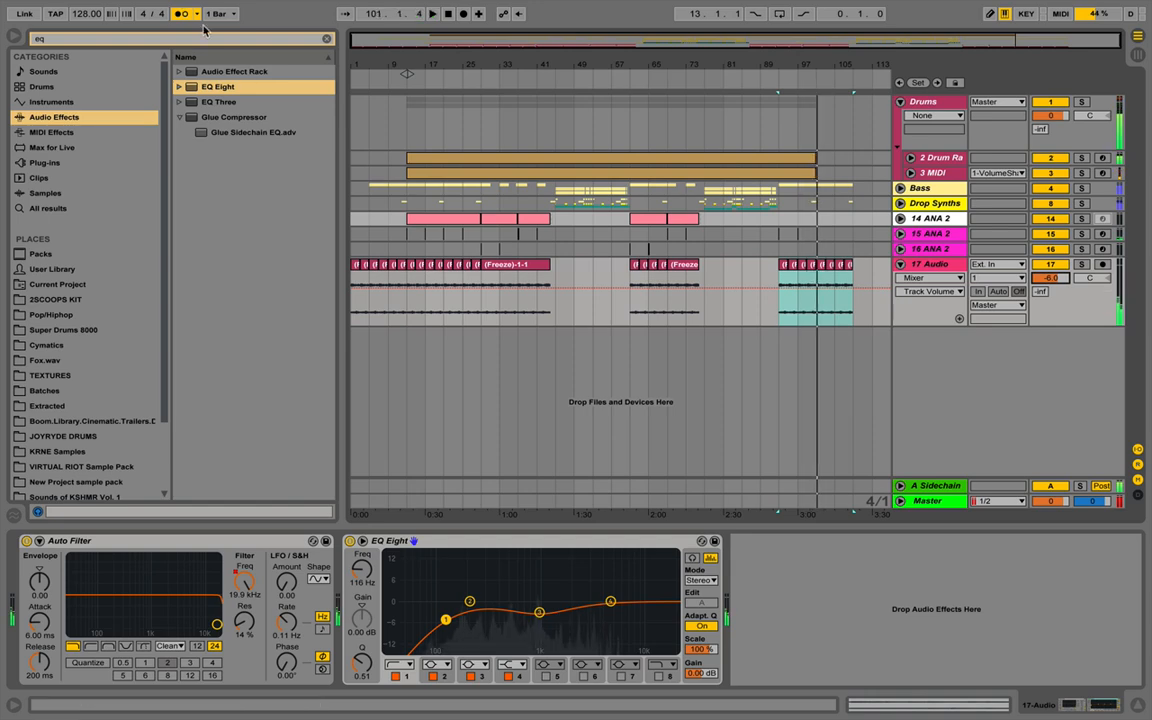
# Find Compressor among the audio effects, add it after EQ Eight, and show its transfer curve
pyautogui.click(174, 40)
pyautogui.write('comp')
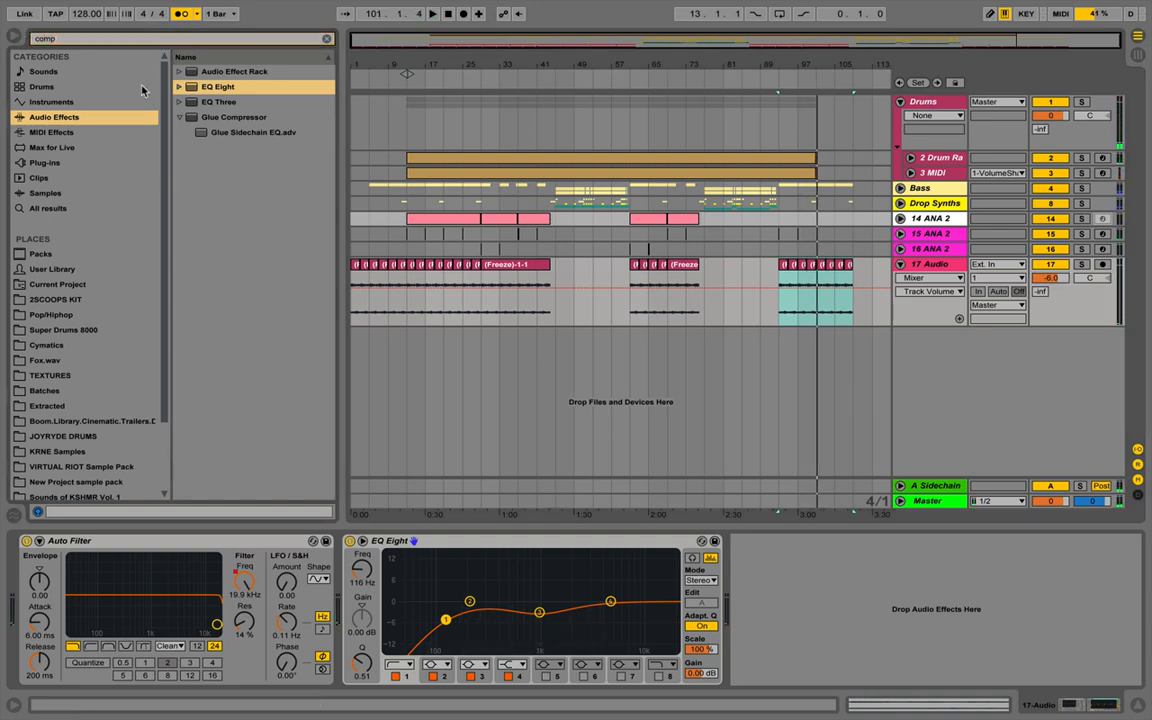
pyautogui.doubleClick(187, 87)
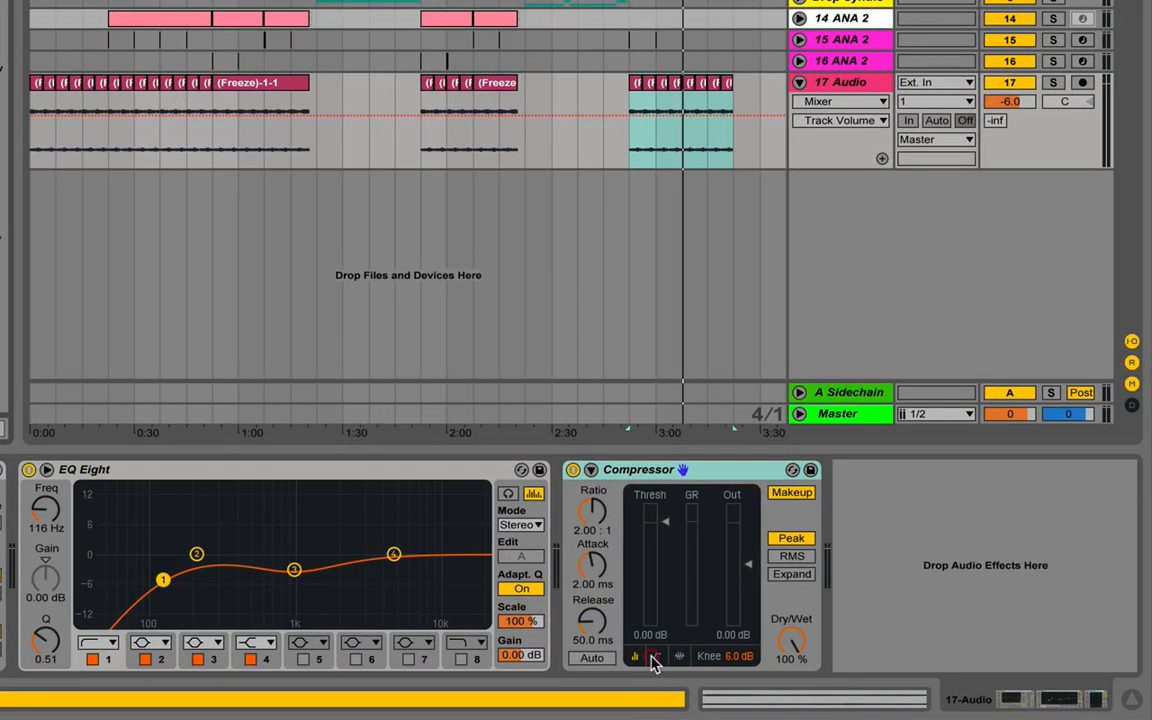
pyautogui.click(741, 666)
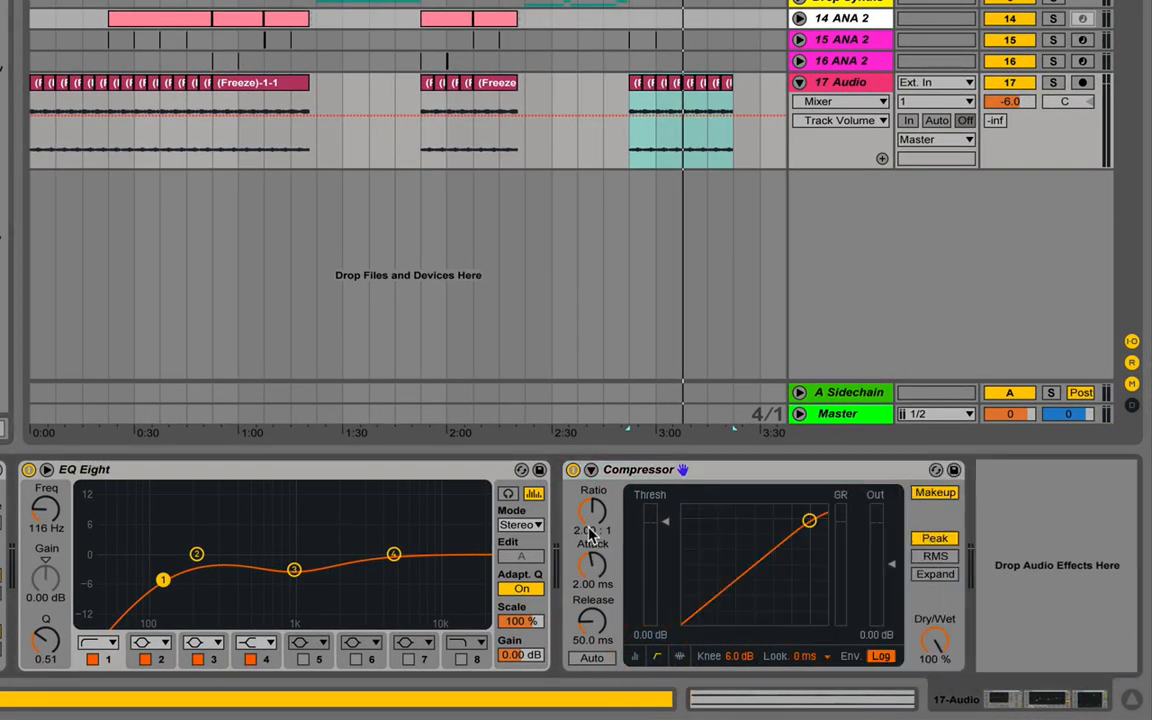
# Set the Compressor's ratio to about 8.4:1 and its threshold to about -12 dB while checking playback
pyautogui.moveTo(688, 547); pyautogui.dragTo(688, 520)
pyautogui.moveTo(592, 512); pyautogui.dragTo(592, 497)
pyautogui.moveTo(664, 521); pyautogui.dragTo(667, 562)
pyautogui.press('space')
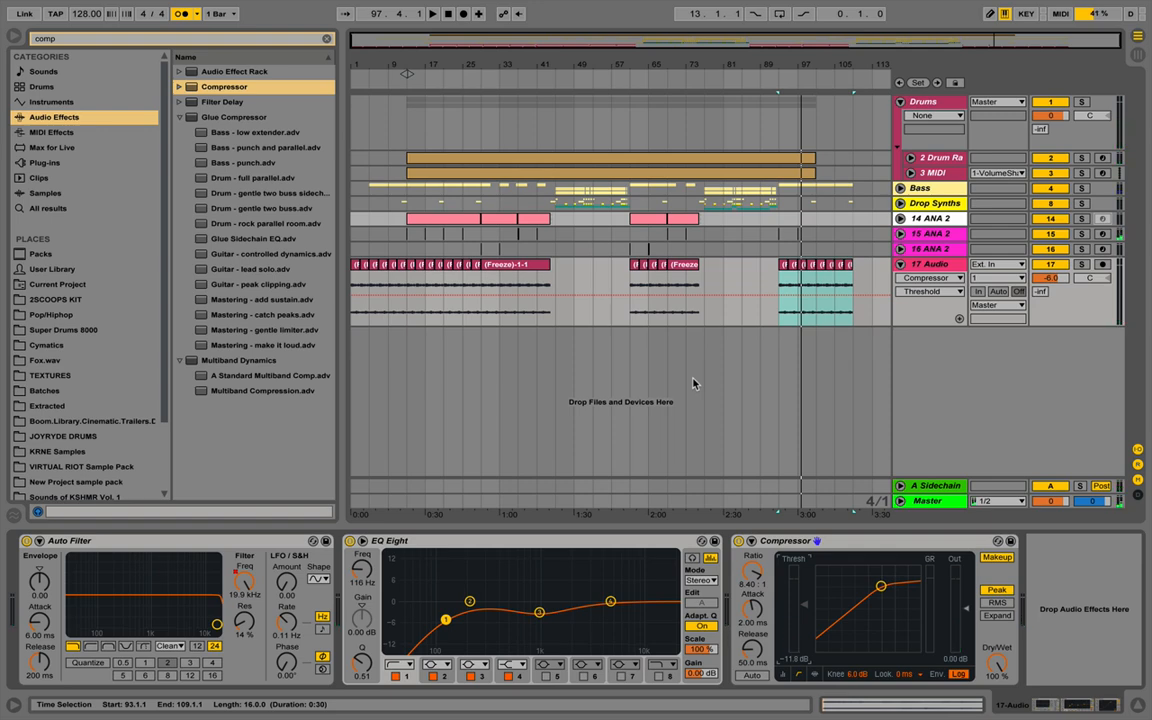
# Collapse the audio track and group it with the three ANA 2 tracks
pyautogui.click(900, 266)
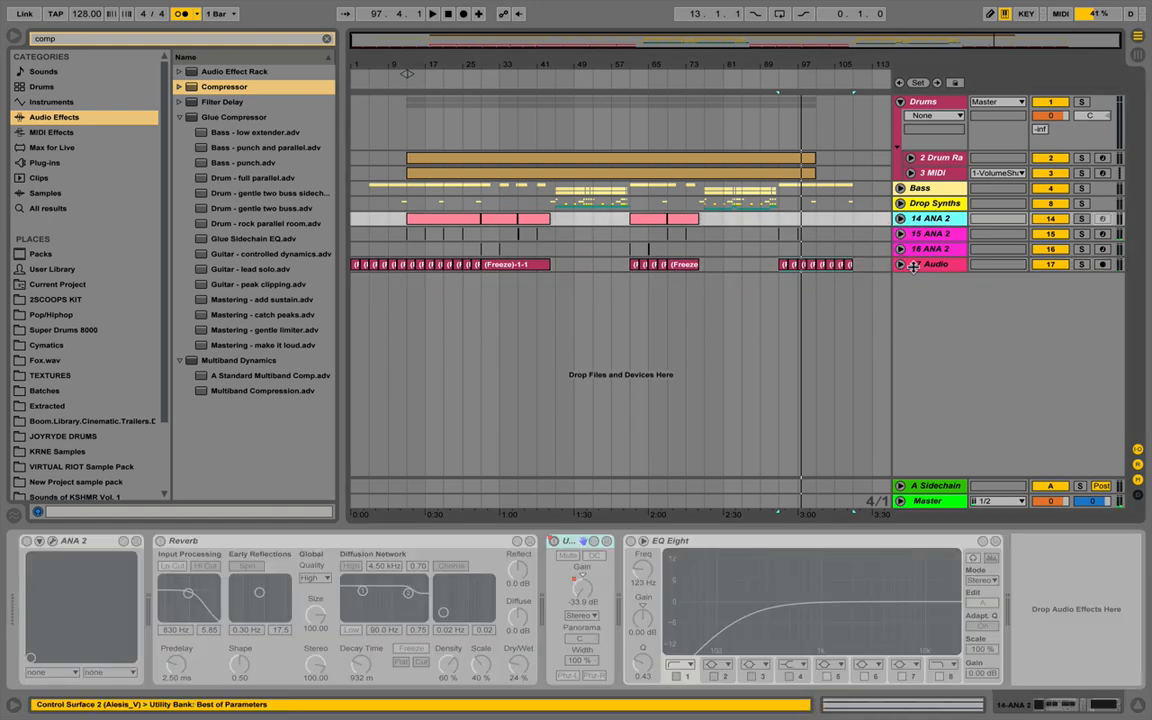
pyautogui.click(912, 265)
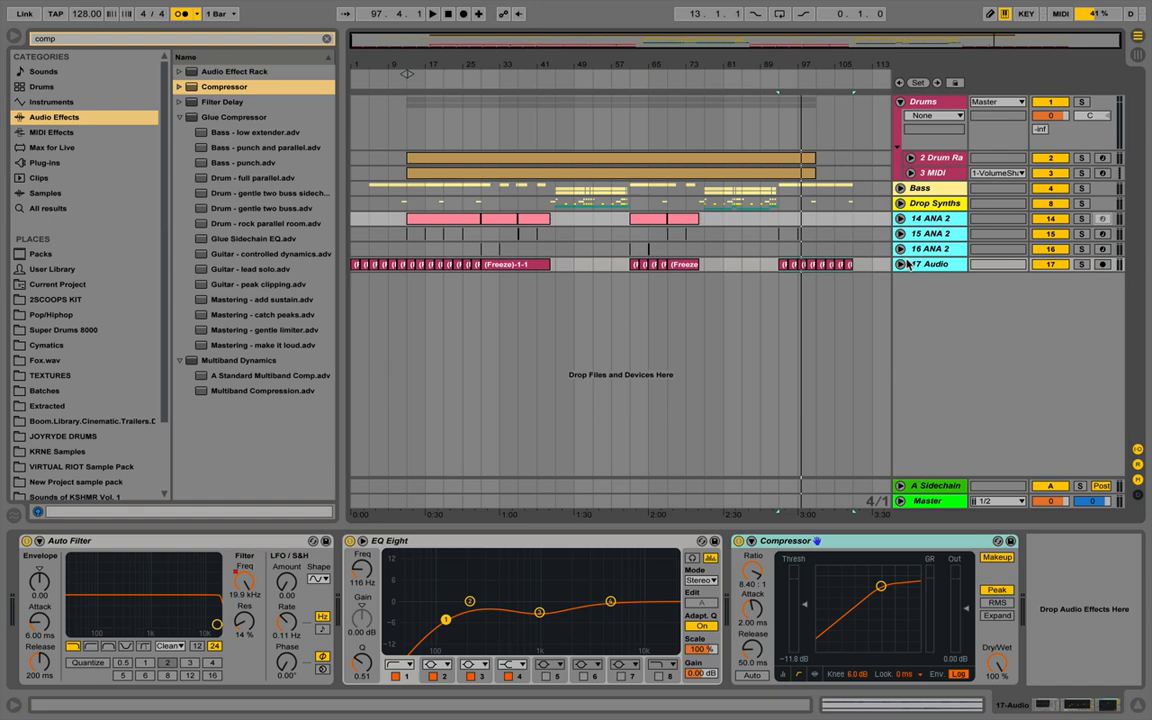
pyautogui.hotkey('ctrl', 'g')
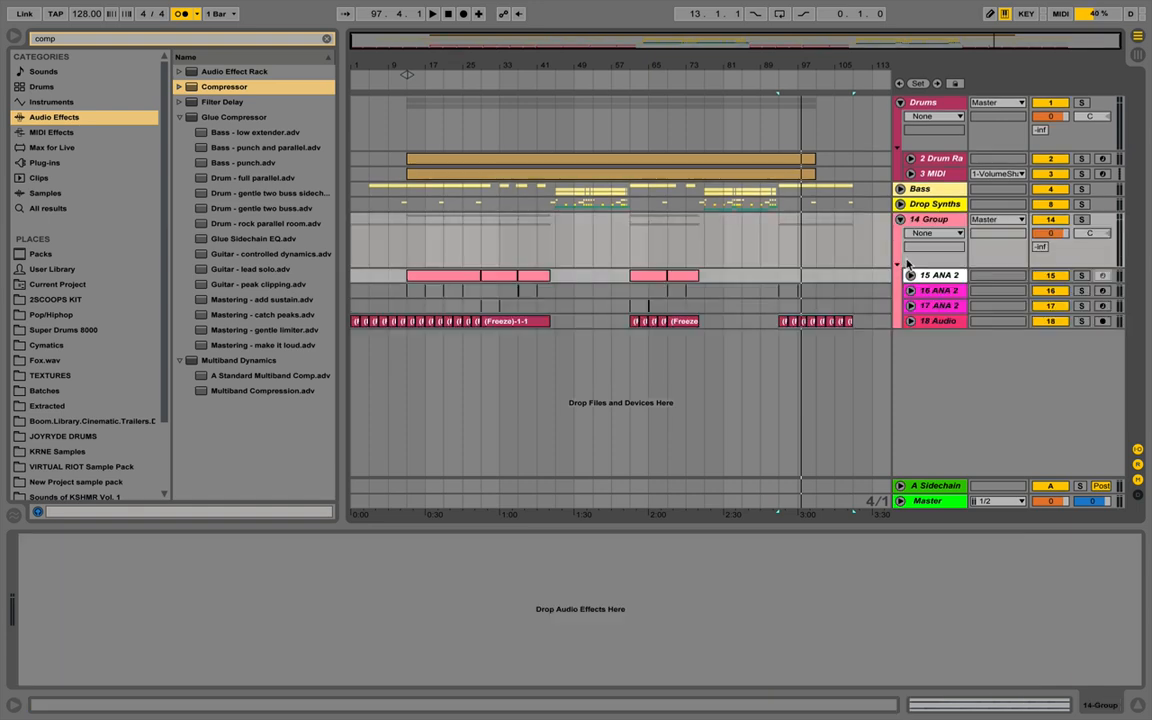
# Fold the new group track and rename it Synths
pyautogui.click(900, 220)
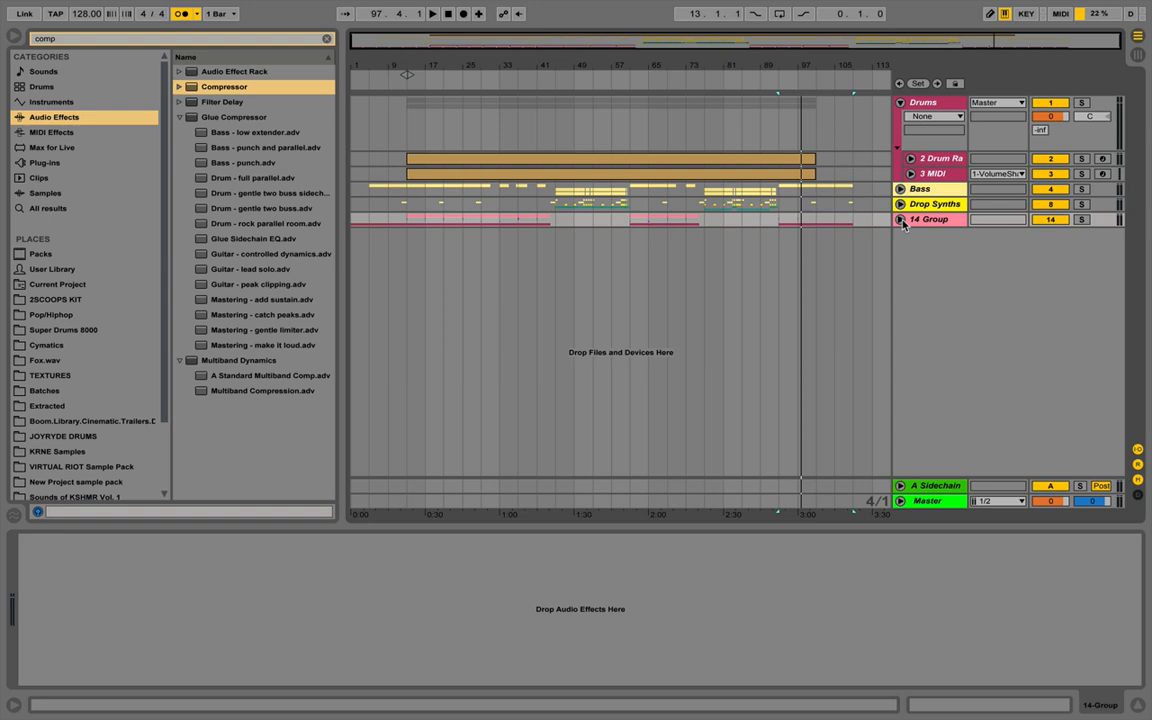
pyautogui.click(911, 220)
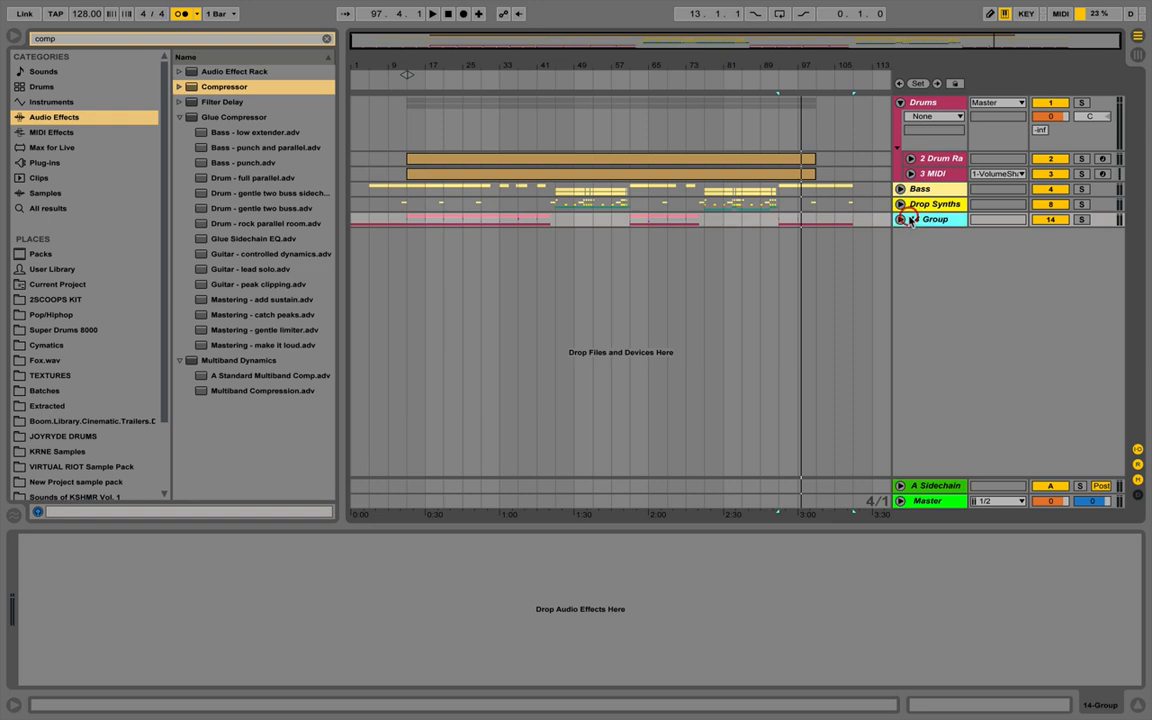
pyautogui.press('super+r')
pyautogui.write('Synths')
pyautogui.press('Return')
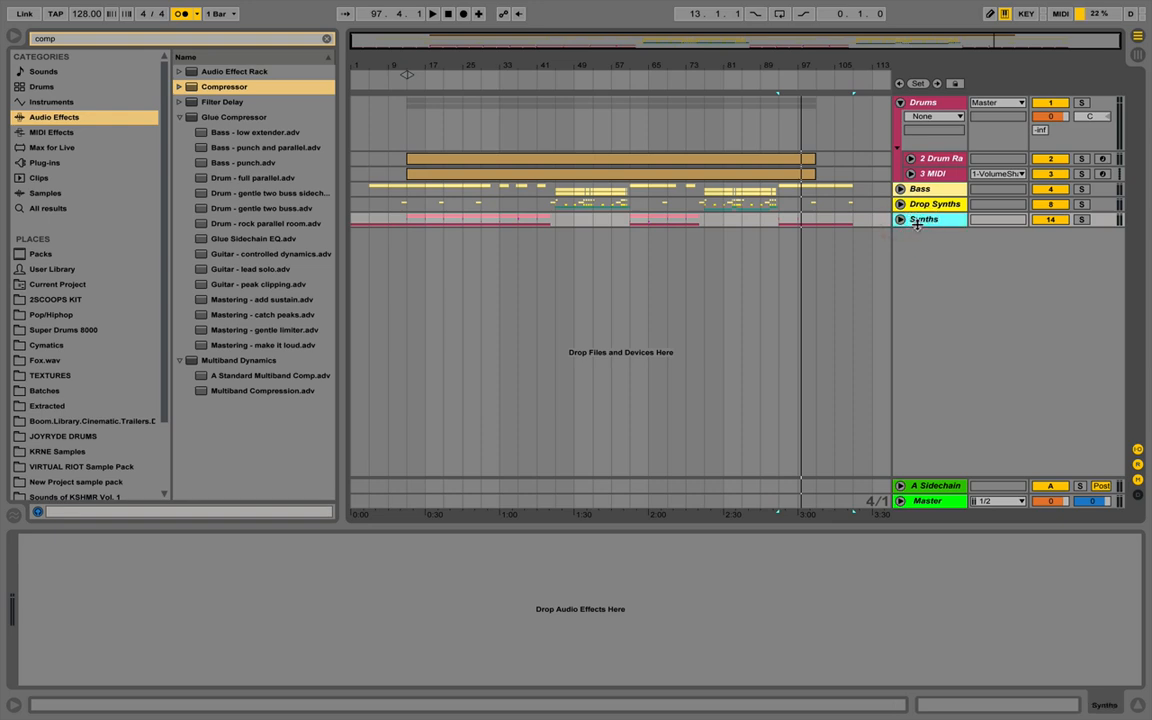
# Switch to Session View and add a Saturator from the audio effects to the Synths group
pyautogui.press('Tab')
pyautogui.click(685, 71)
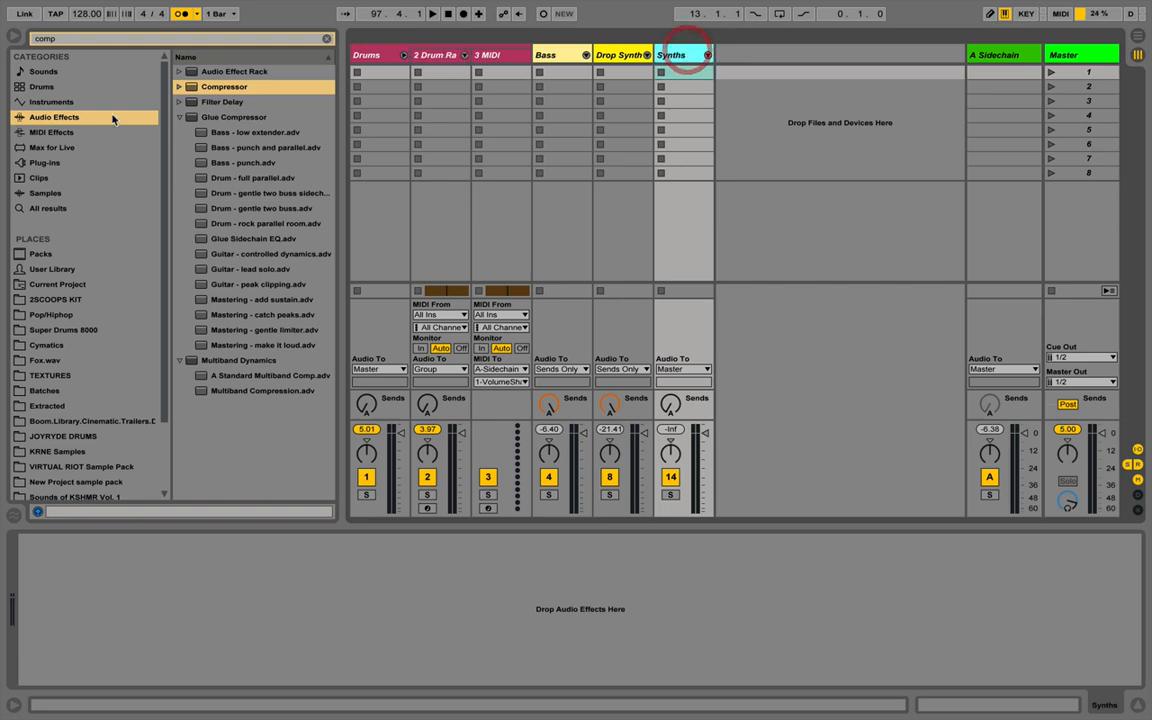
pyautogui.click(161, 40)
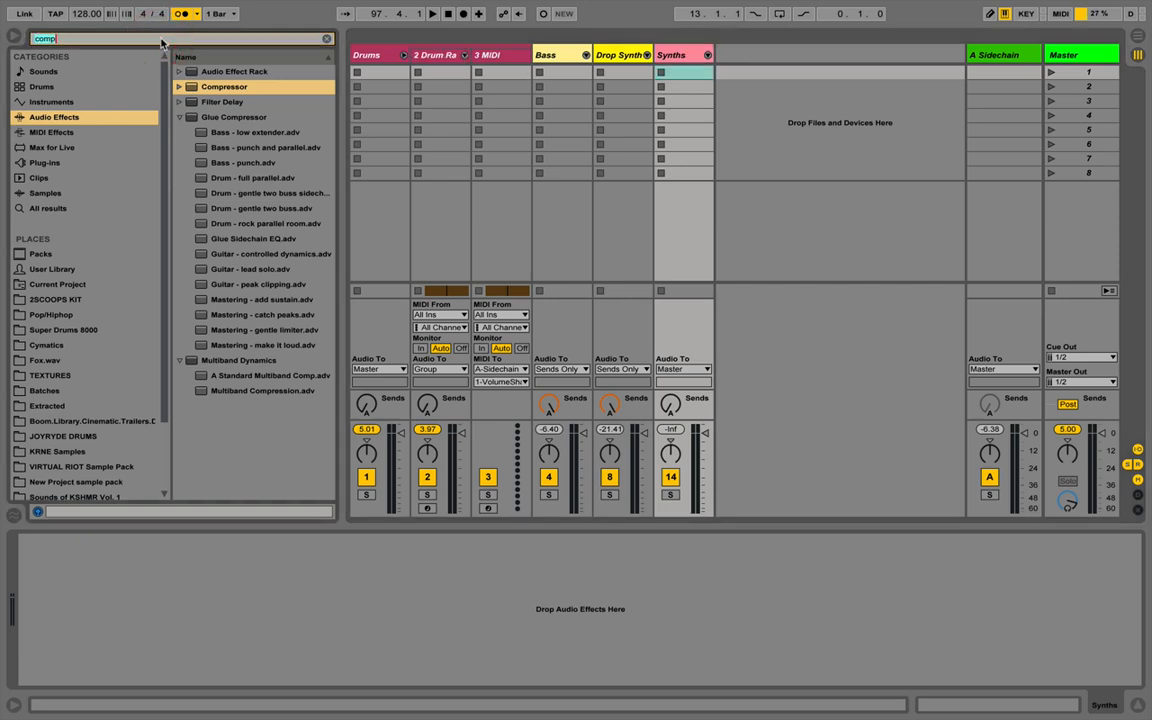
pyautogui.press('BackSpace')
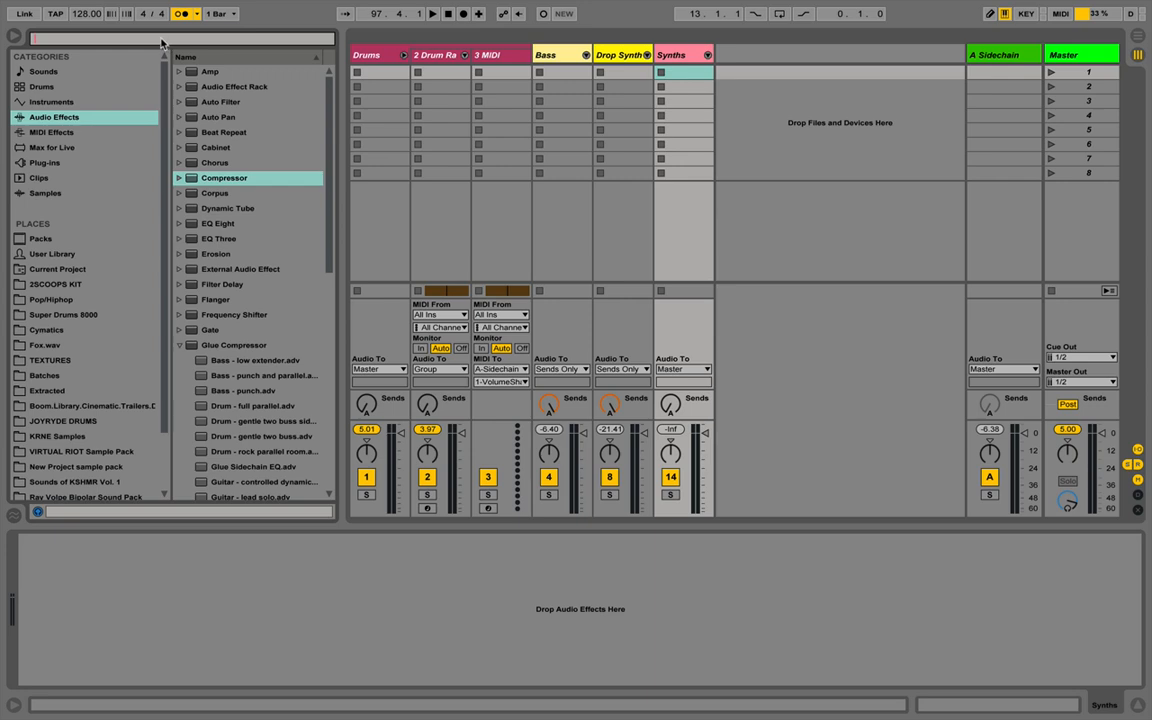
pyautogui.write('sat')
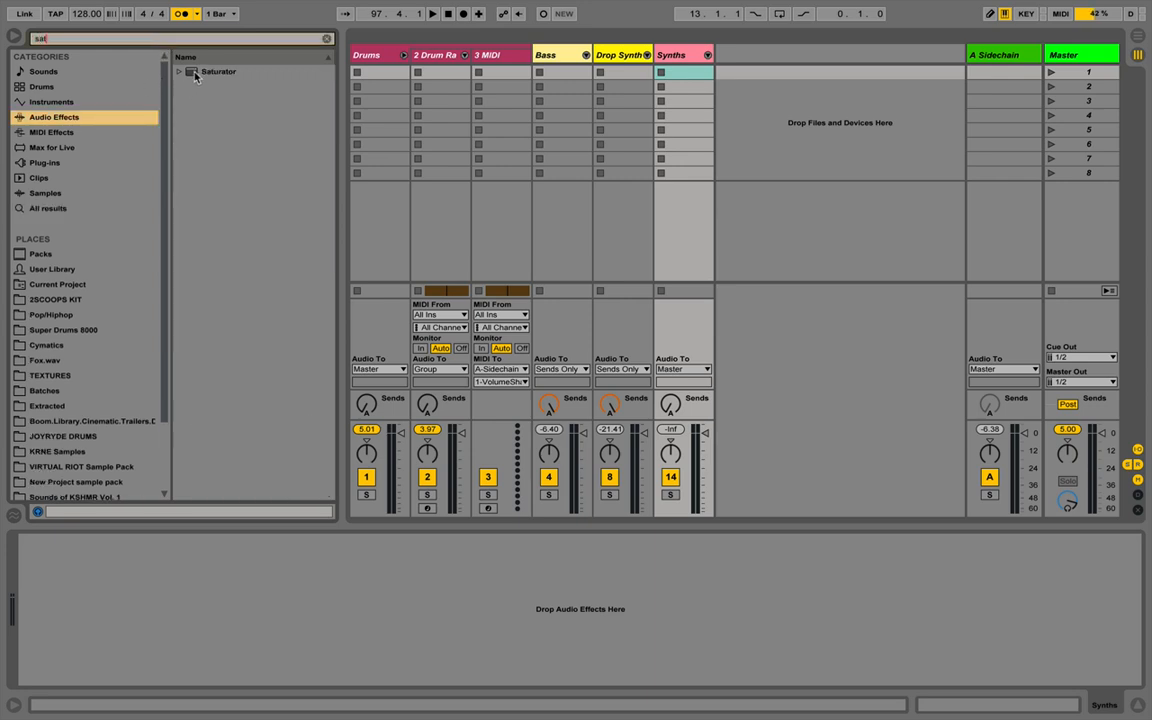
pyautogui.click(195, 75)
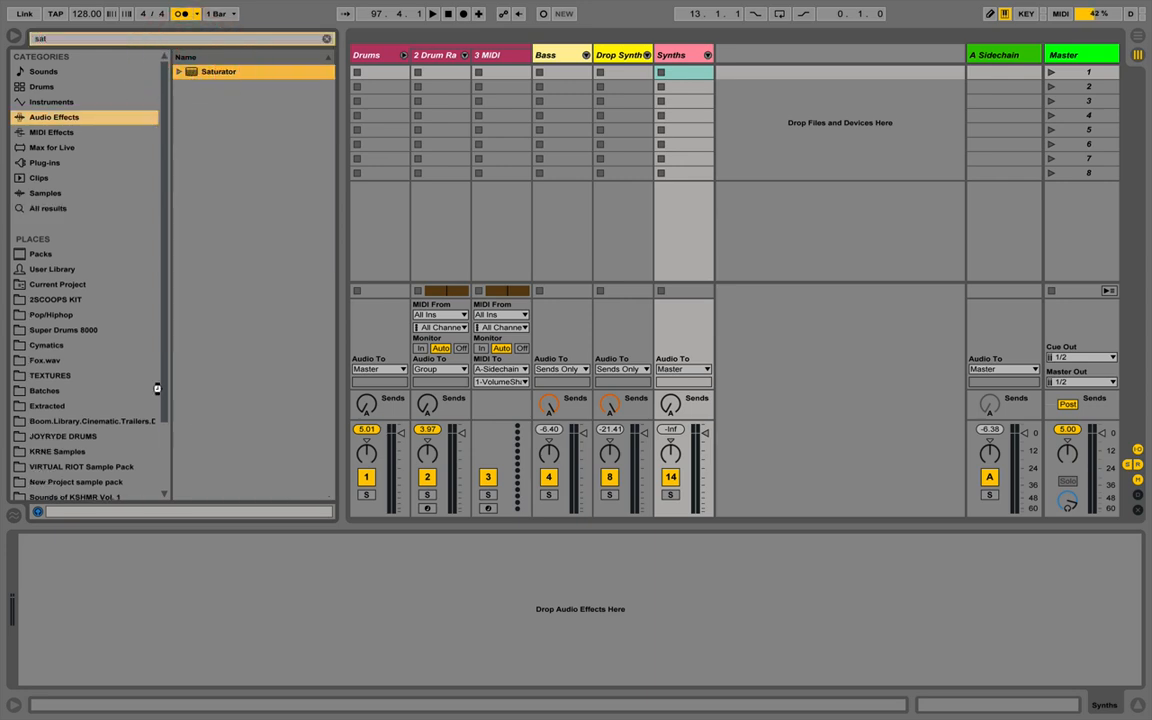
pyautogui.press('Return')
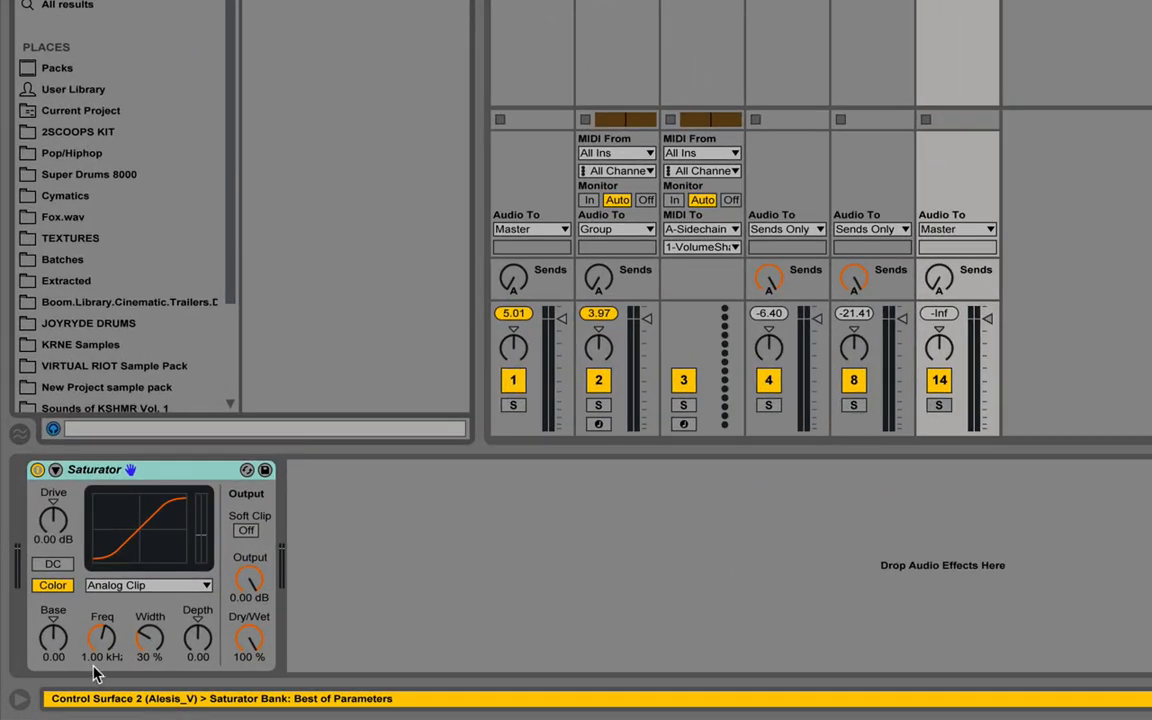
# Set the Saturator to the Soft Sine curve with Soft Clip on and output at -1.5 dB
pyautogui.click(130, 585)
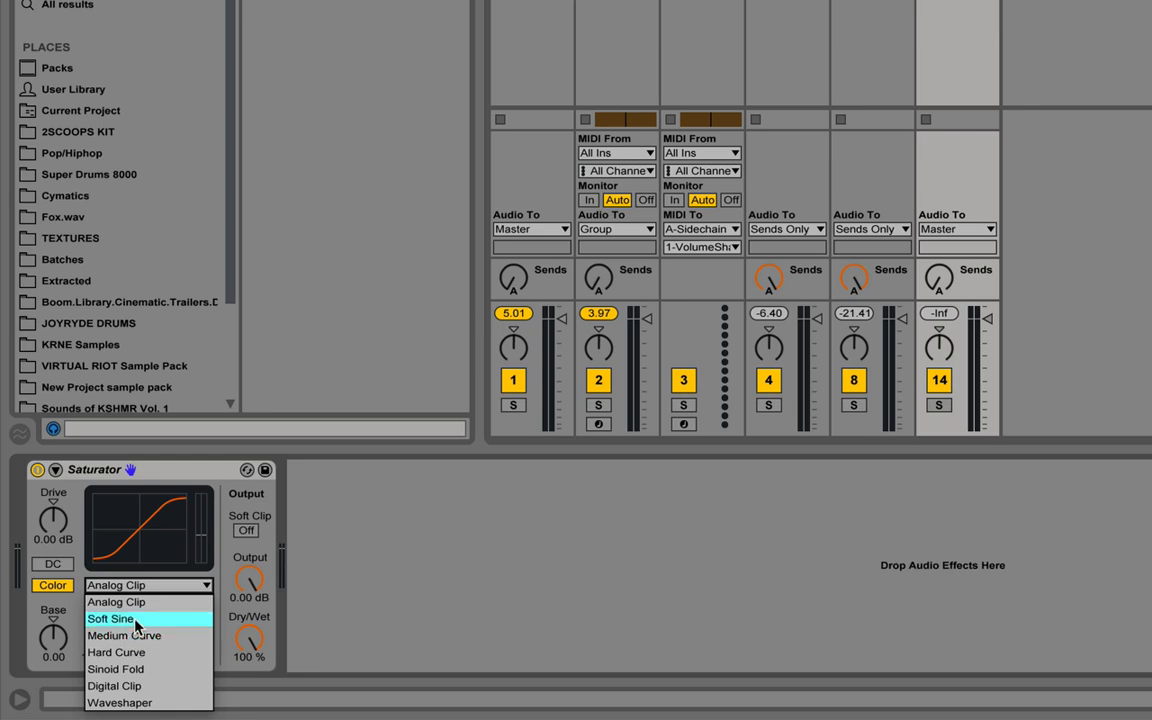
pyautogui.click(122, 618)
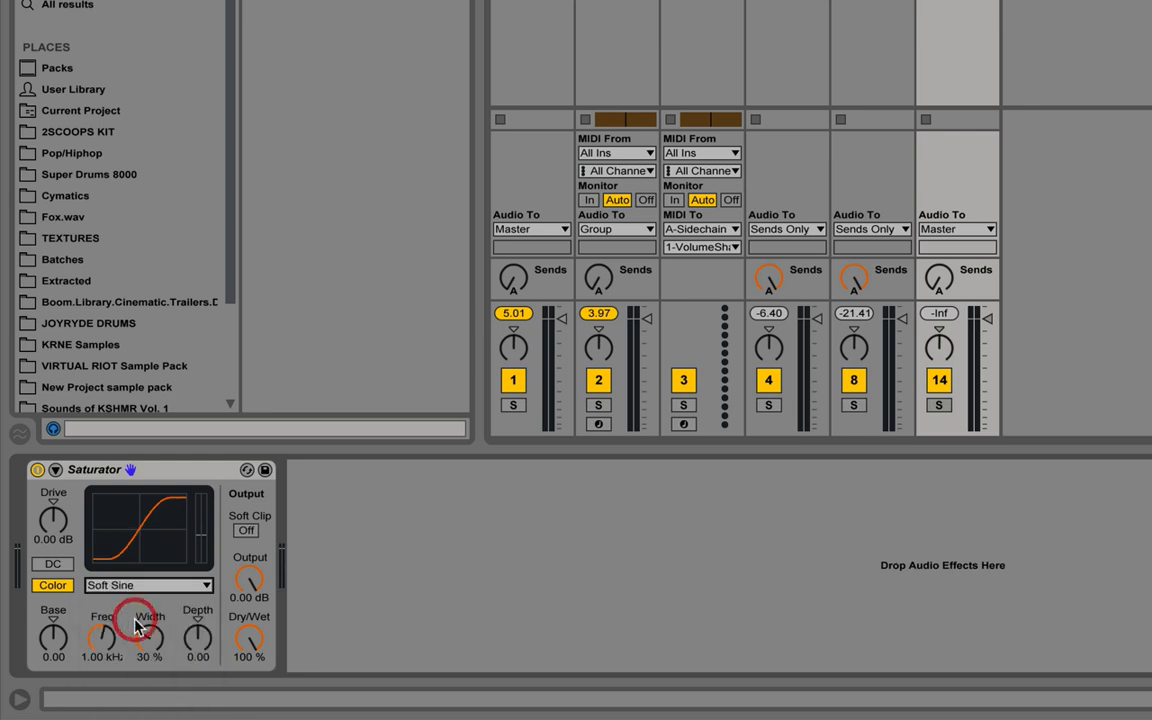
pyautogui.click(243, 531)
pyautogui.click(238, 599)
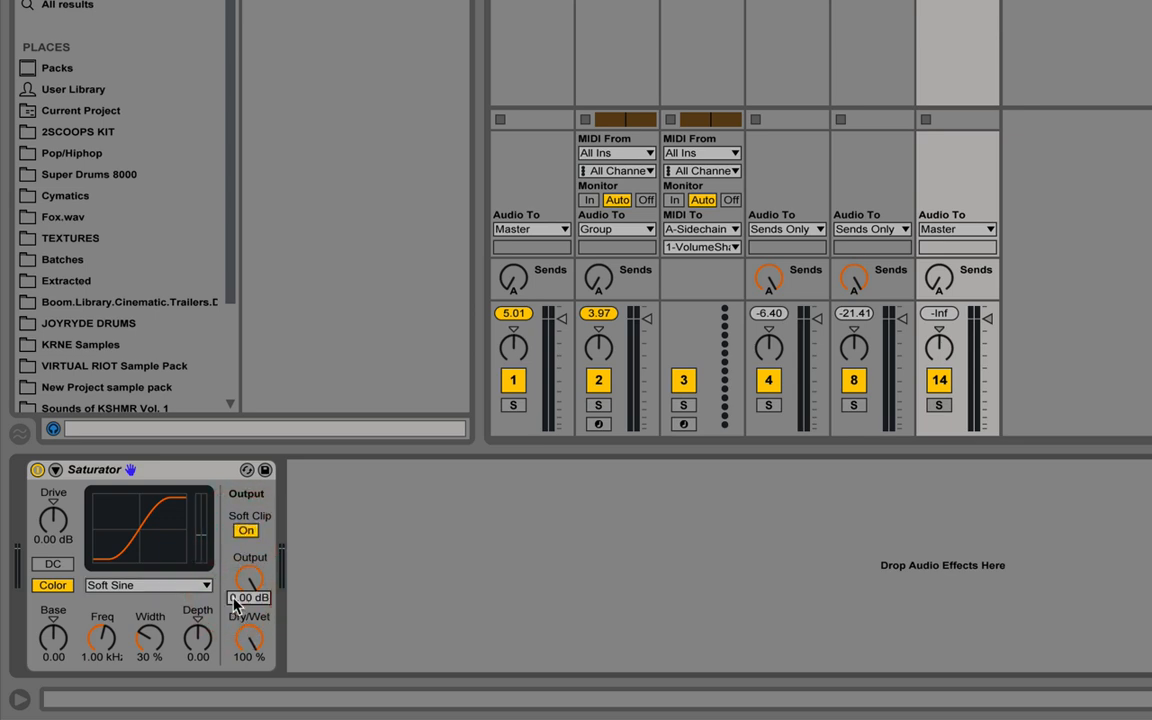
pyautogui.write('-1.5')
pyautogui.press('Return')
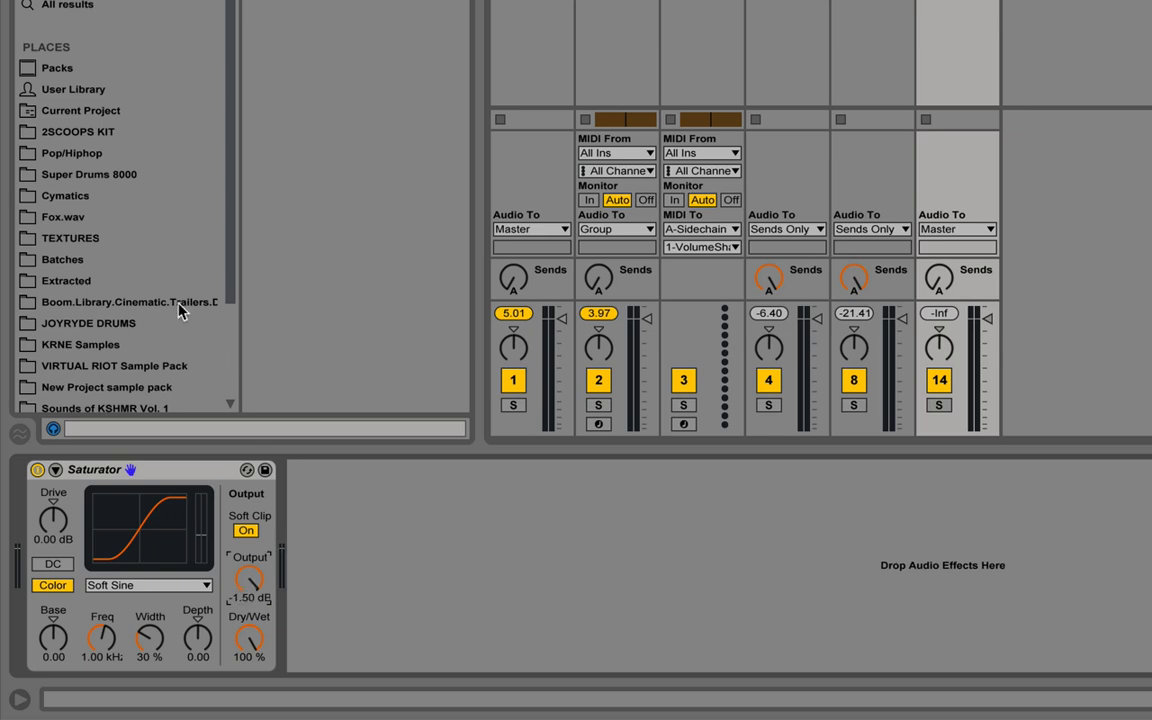
# Add an EQ Eight after the Saturator, disable band 1, and cut 2.60 dB at 1.55 kHz (Q 1.87) and 4.09 dB at 367 Hz
pyautogui.click(92, 1)
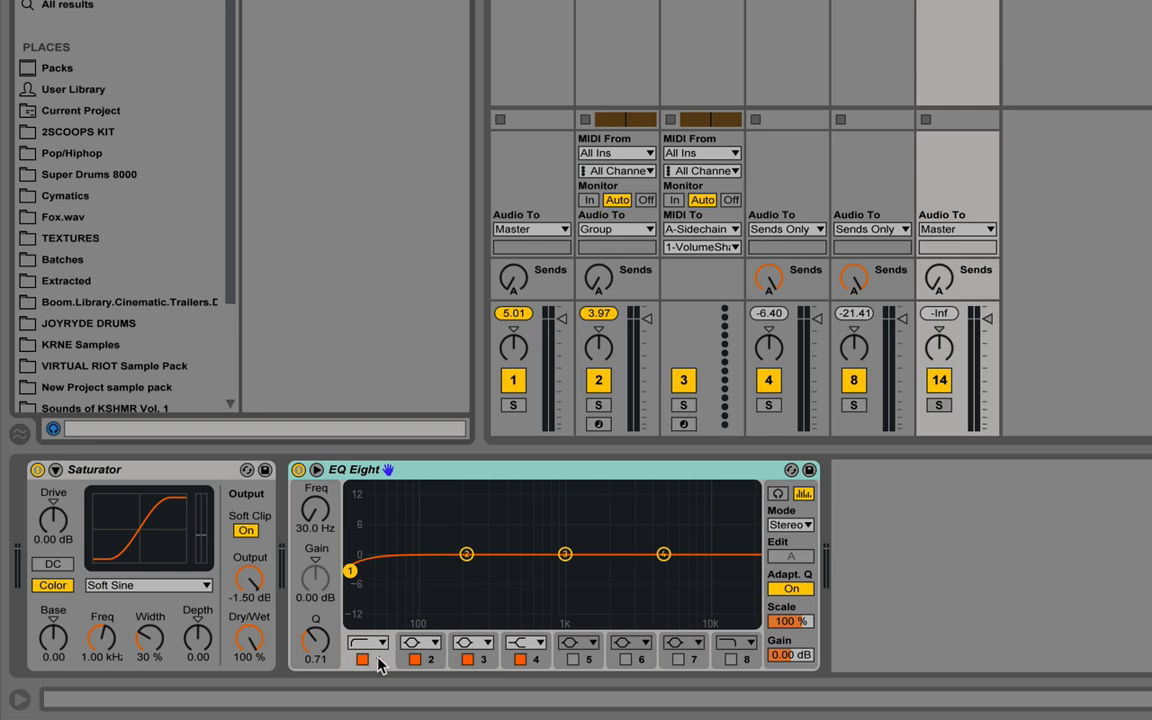
pyautogui.click(362, 660)
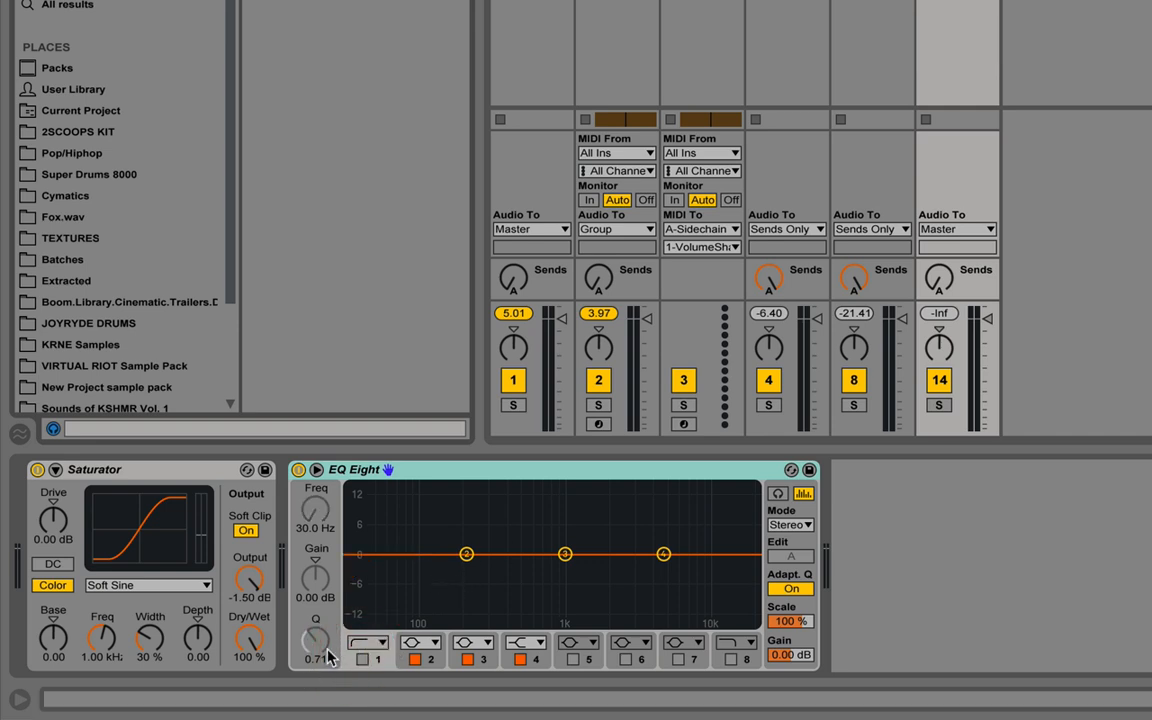
pyautogui.moveTo(565, 554); pyautogui.dragTo(592, 566)
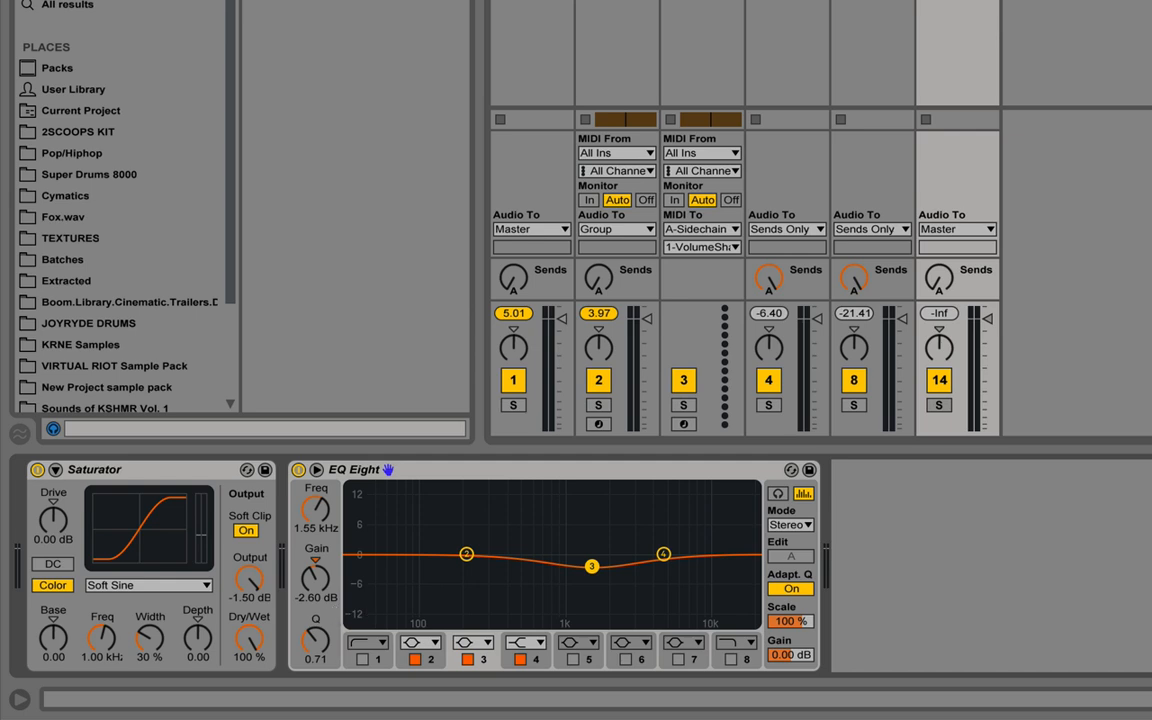
pyautogui.moveTo(319, 644); pyautogui.dragTo(319, 612)
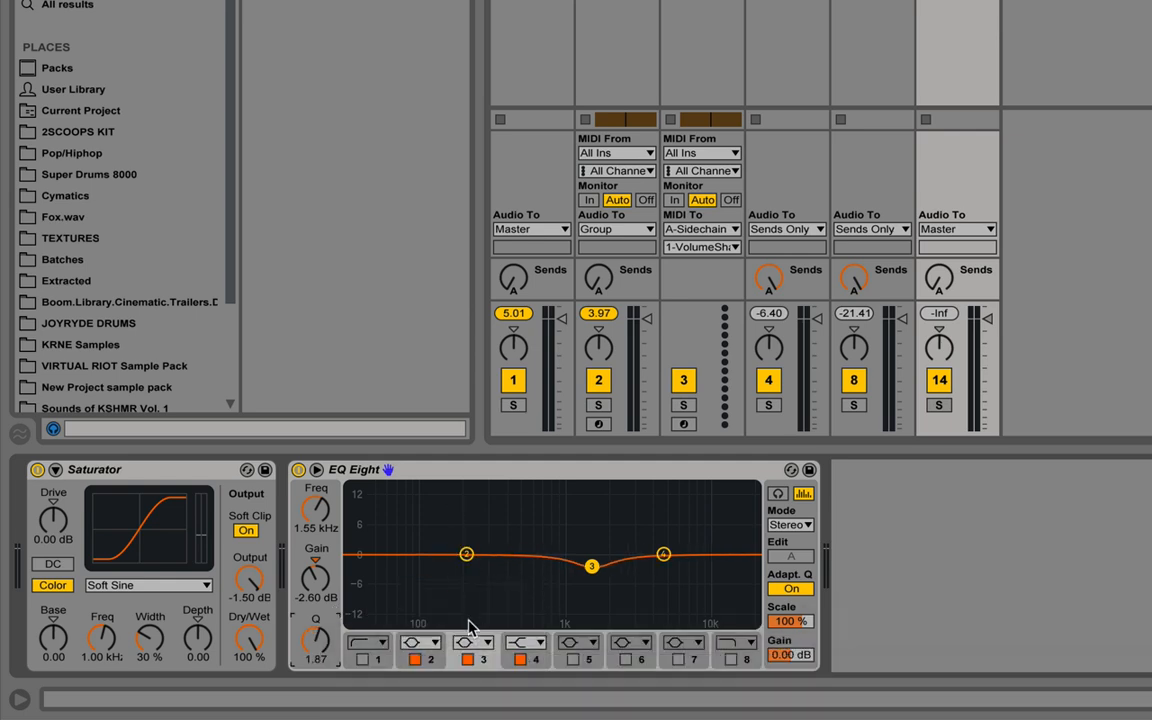
pyautogui.moveTo(466, 554); pyautogui.dragTo(503, 573)
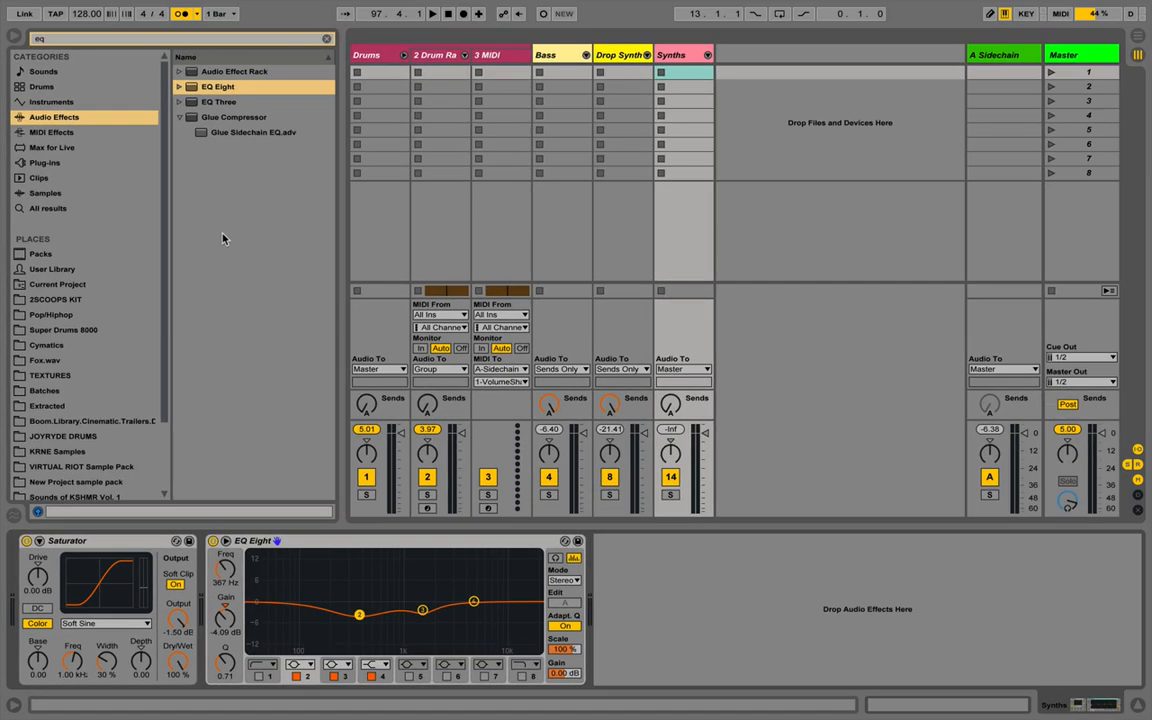
# Switch to Arrangement View and briefly play the intro to hear the synths through the EQ
pyautogui.press('Tab')
pyautogui.press('space')
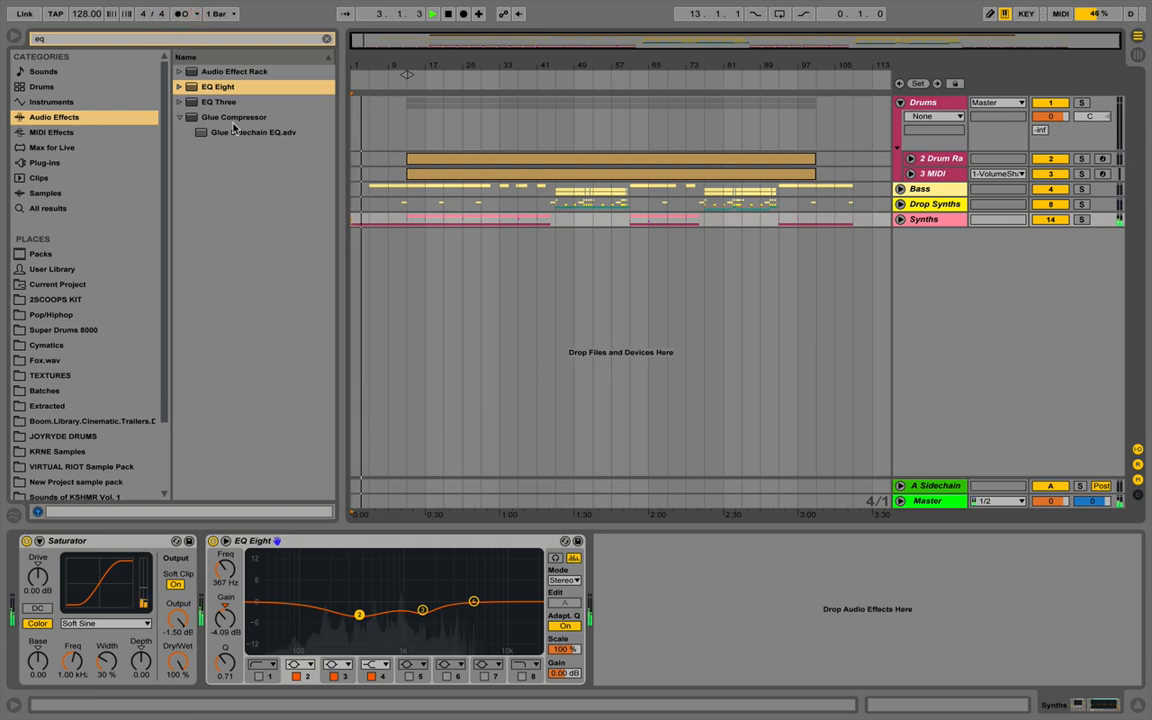
pyautogui.press('space')
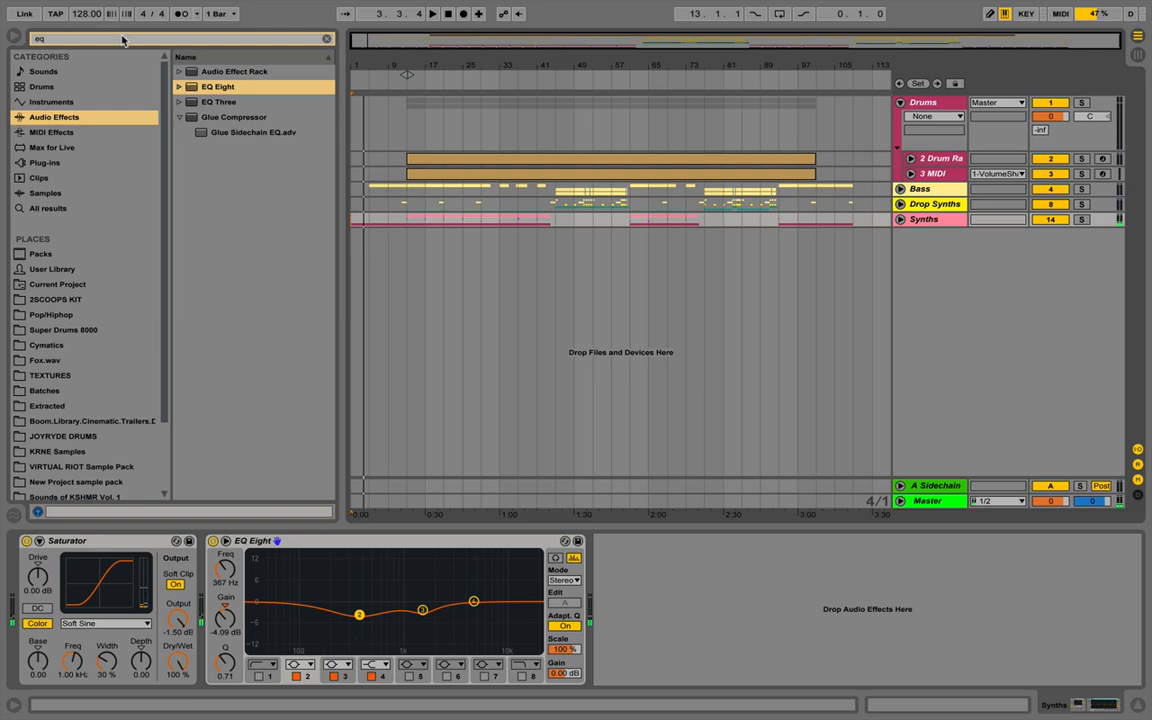
# Add a Vinyl Distortion before the Saturator with crackle volume 0.32 and pinch at 2.23 kHz, drive 0.06 and width 0.88
pyautogui.click(162, 41)
pyautogui.press('BackSpace')
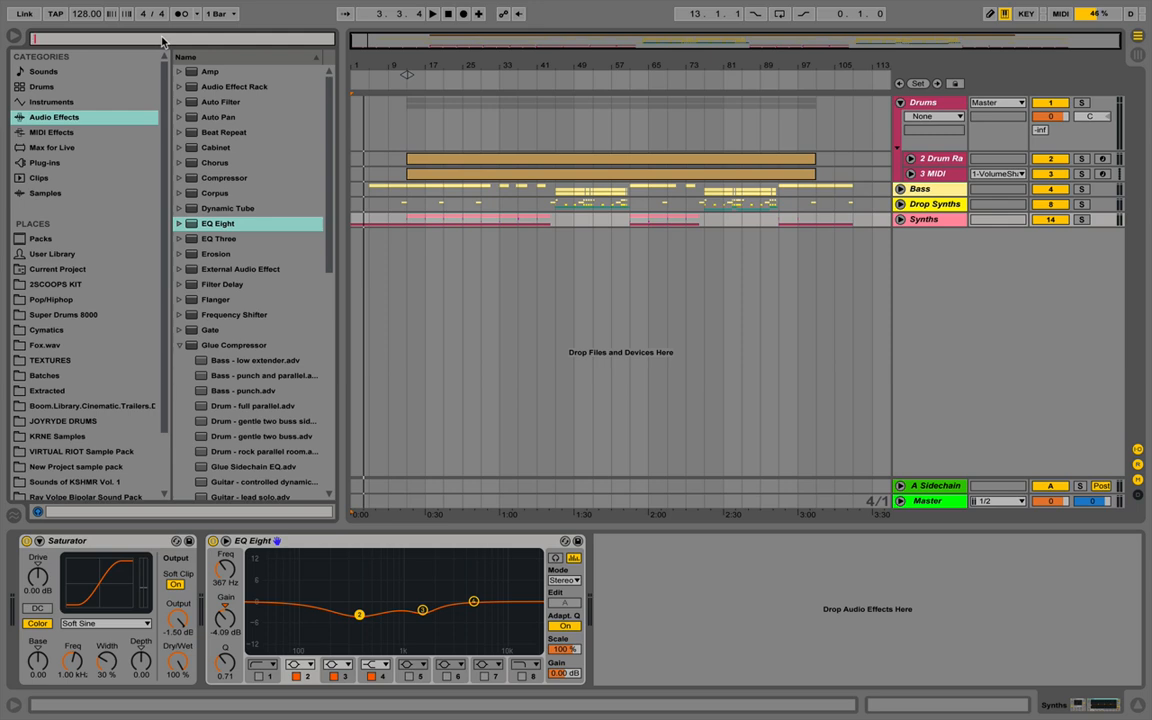
pyautogui.write('vinyl')
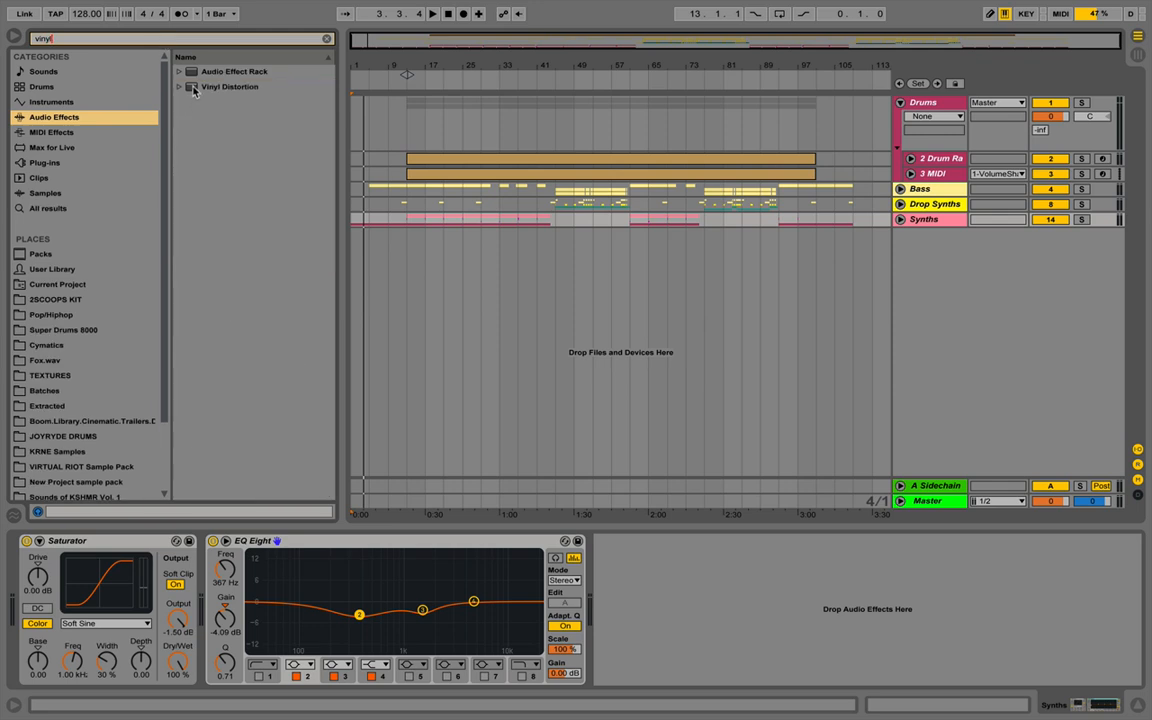
pyautogui.moveTo(194, 87)
pyautogui.mouseDown()
pyautogui.moveTo(162, 368)
pyautogui.moveTo(186, 546)
pyautogui.moveTo(54, 565)
pyautogui.mouseUp()
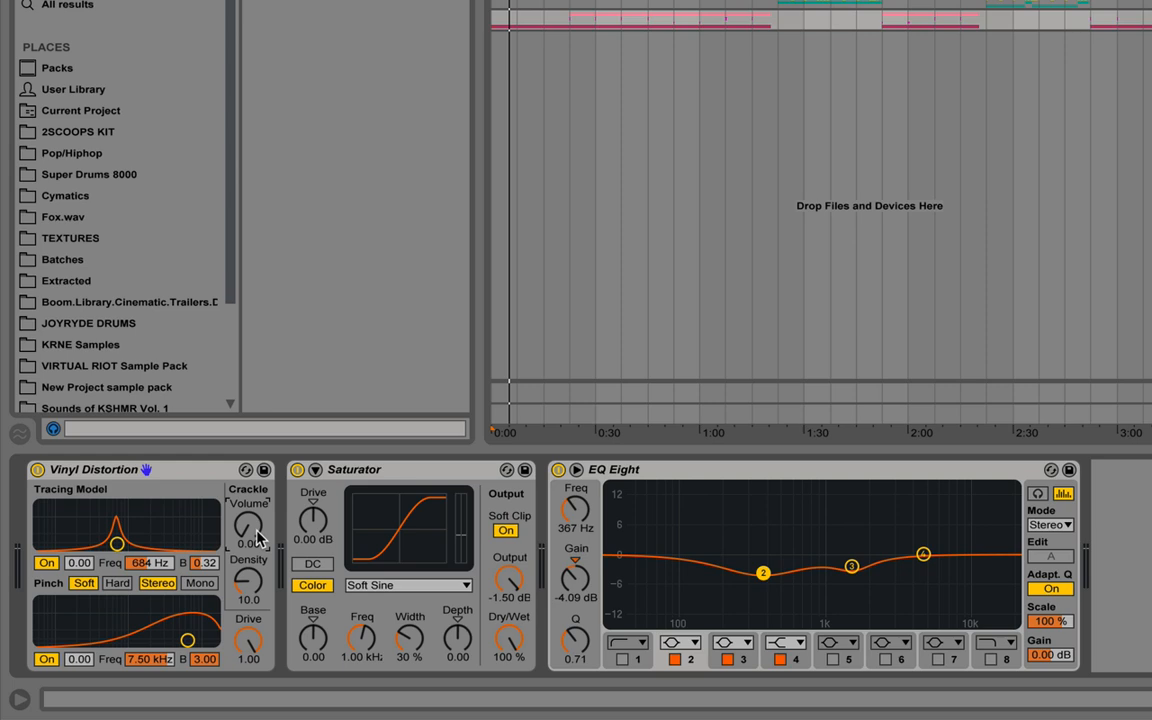
pyautogui.moveTo(257, 537); pyautogui.dragTo(257, 506)
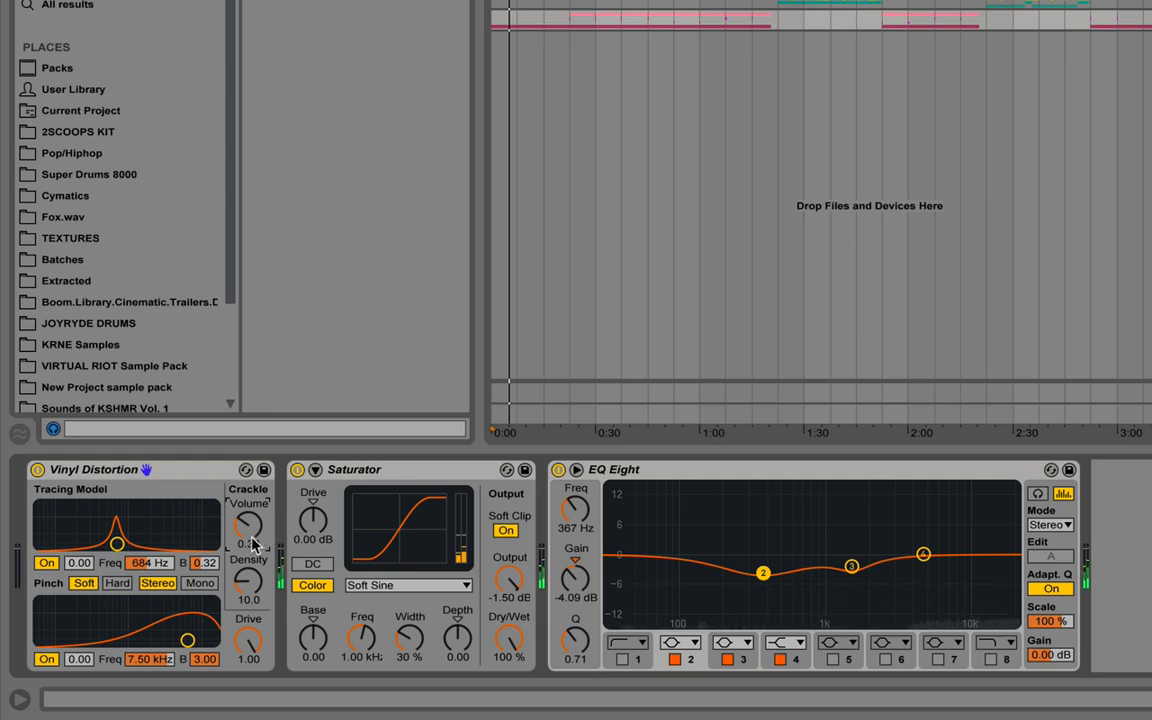
pyautogui.moveTo(187, 640); pyautogui.dragTo(200, 671)
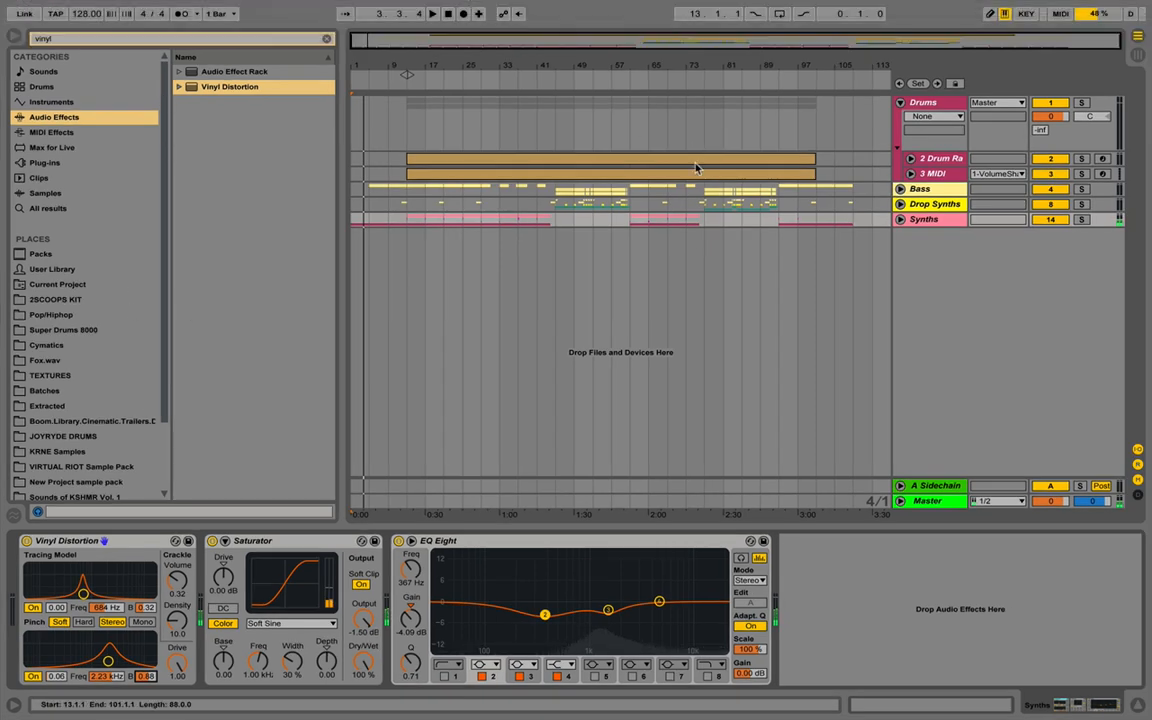
# Expand and enlarge the Synths group track, play the intro, and give Vinyl Distortion's Device On parameter its own automation lane
pyautogui.click(900, 219)
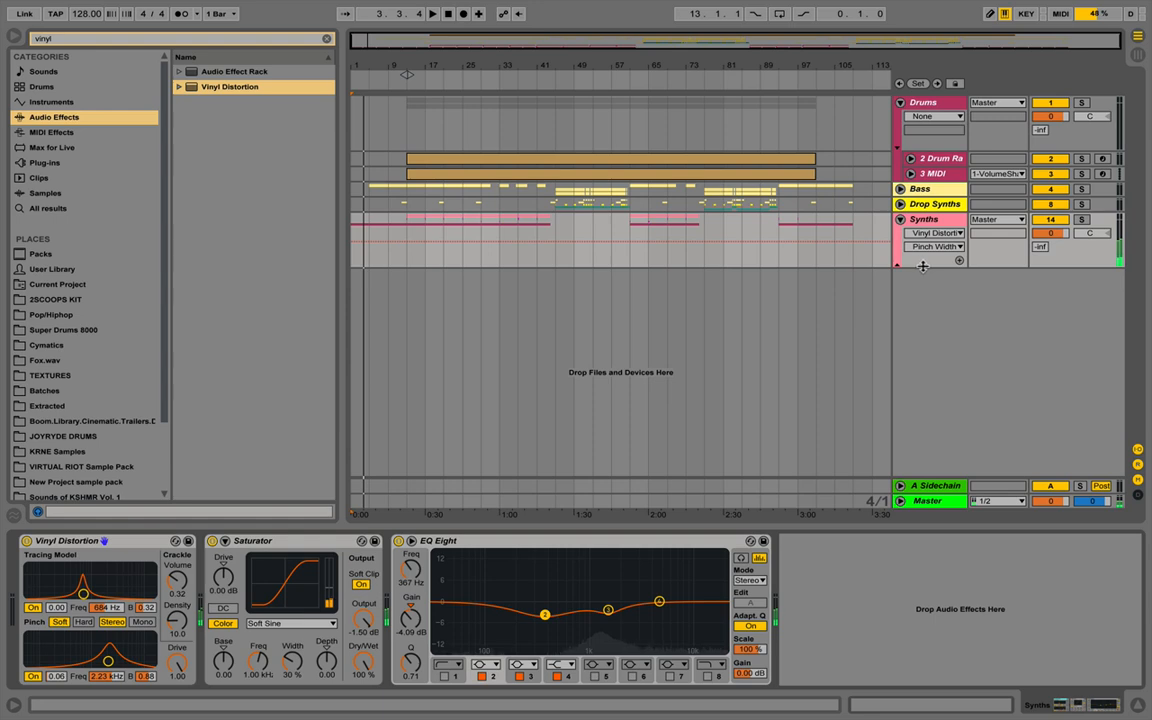
pyautogui.moveTo(923, 266); pyautogui.dragTo(919, 292)
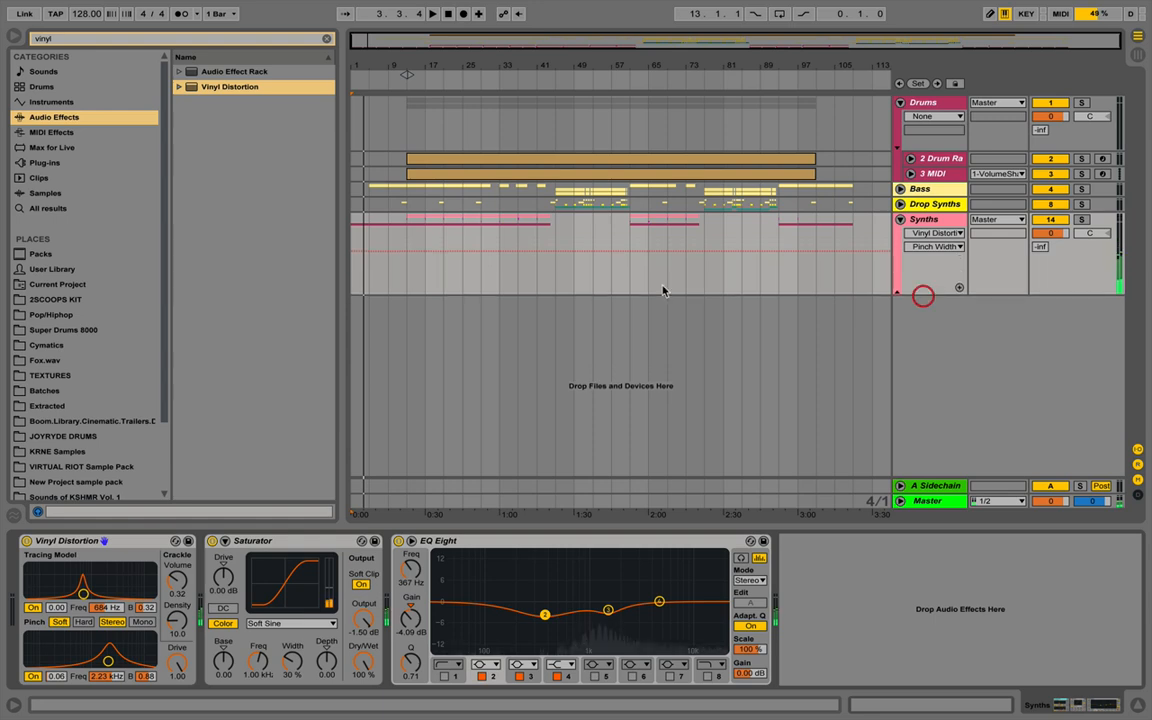
pyautogui.click(27, 542)
pyautogui.click(27, 542)
pyautogui.press('space')
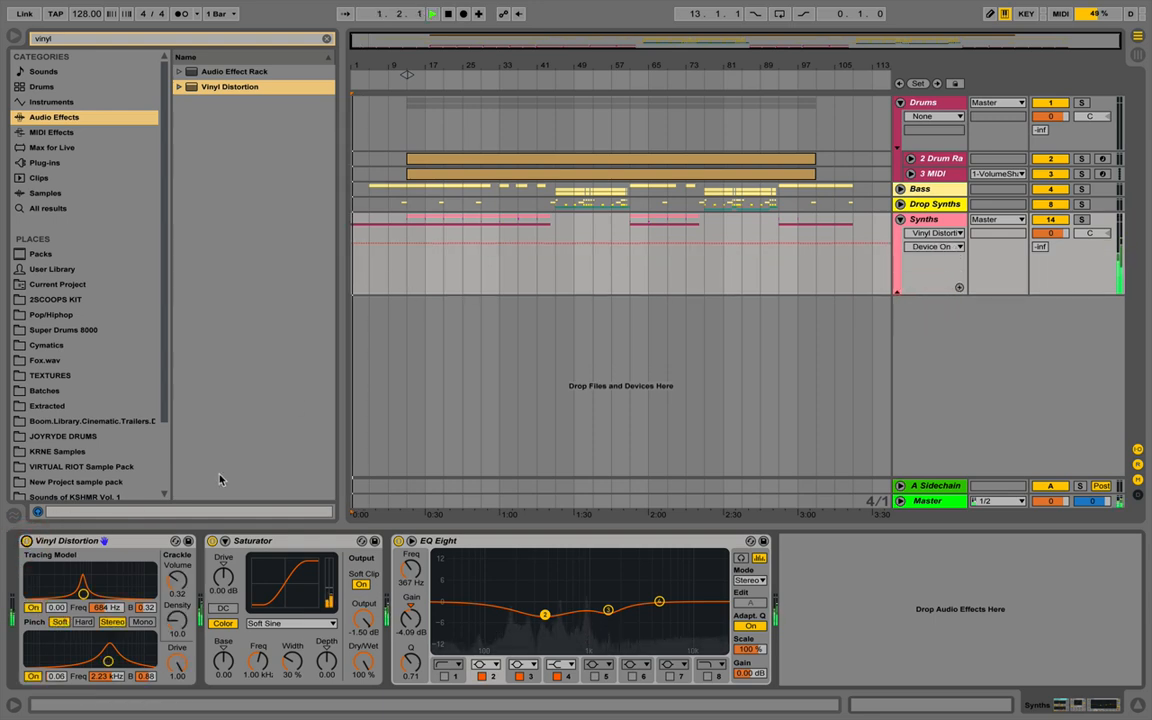
pyautogui.press('space')
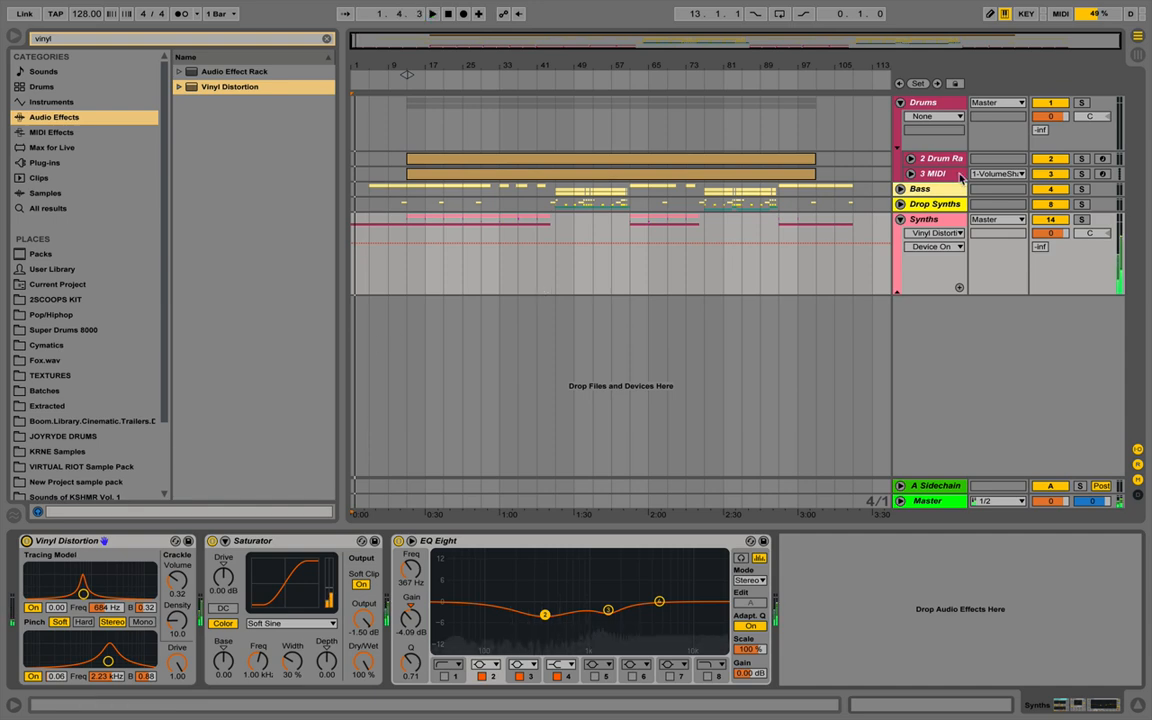
pyautogui.click(959, 287)
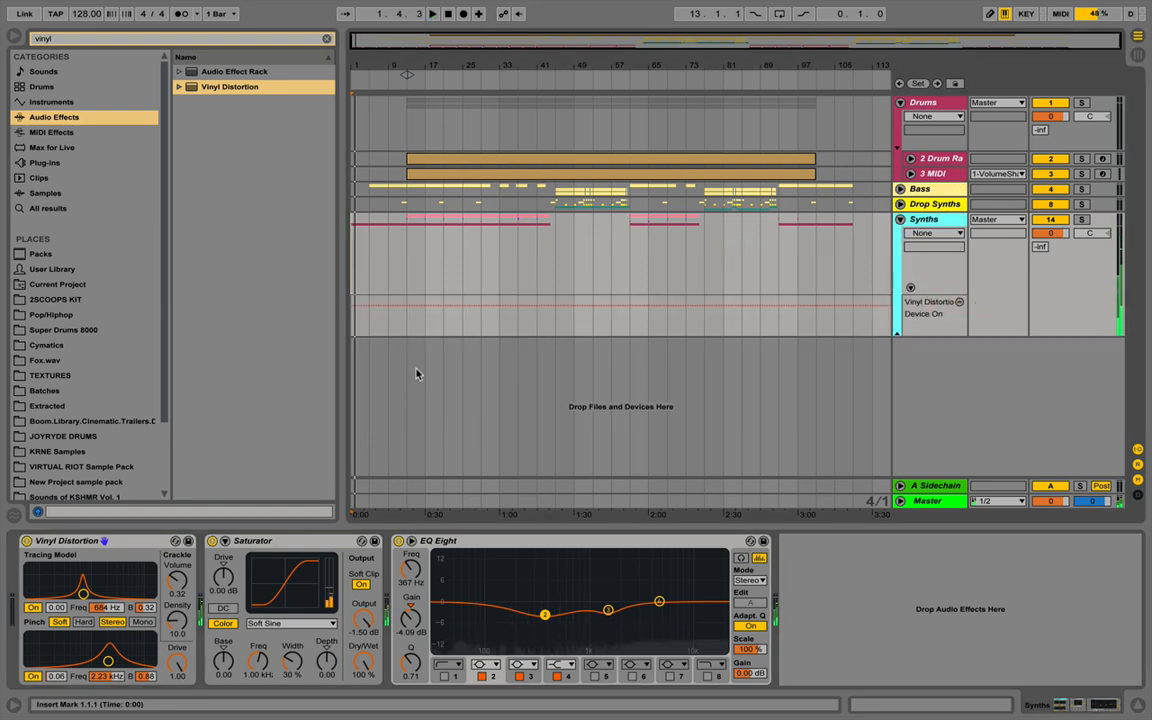
# Automate Vinyl Distortion on the Synths group on from bar 1 to bar 5 and off for the rest
pyautogui.click(27, 541)
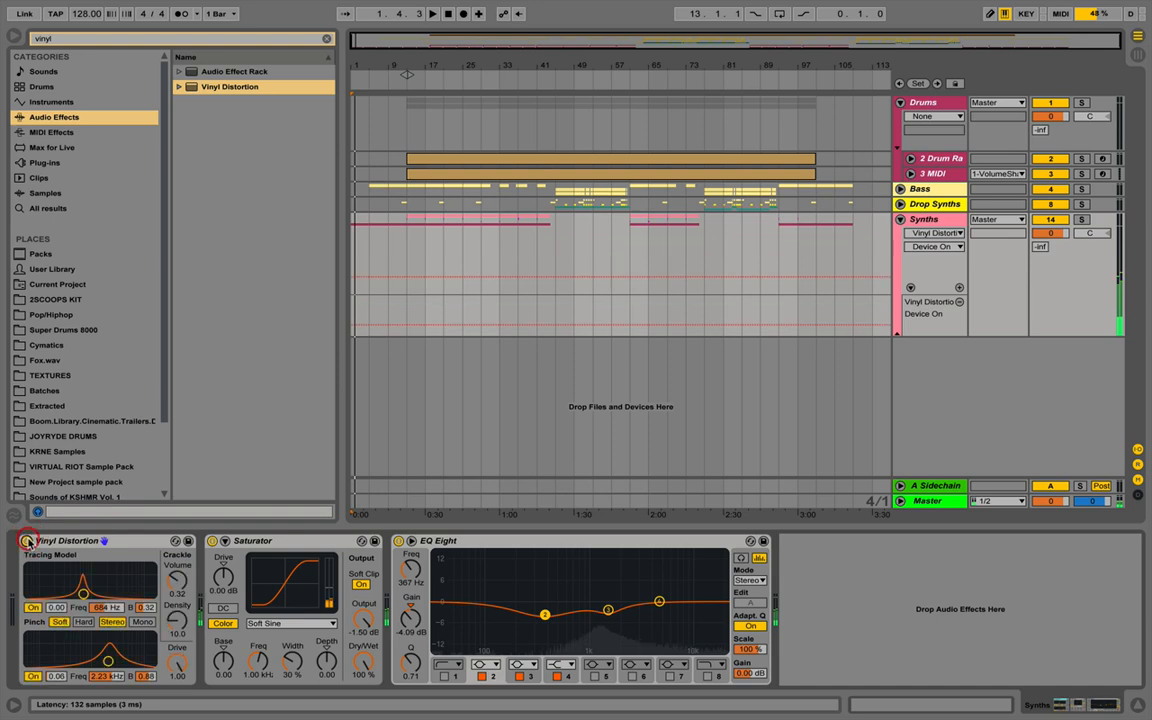
pyautogui.click(367, 323)
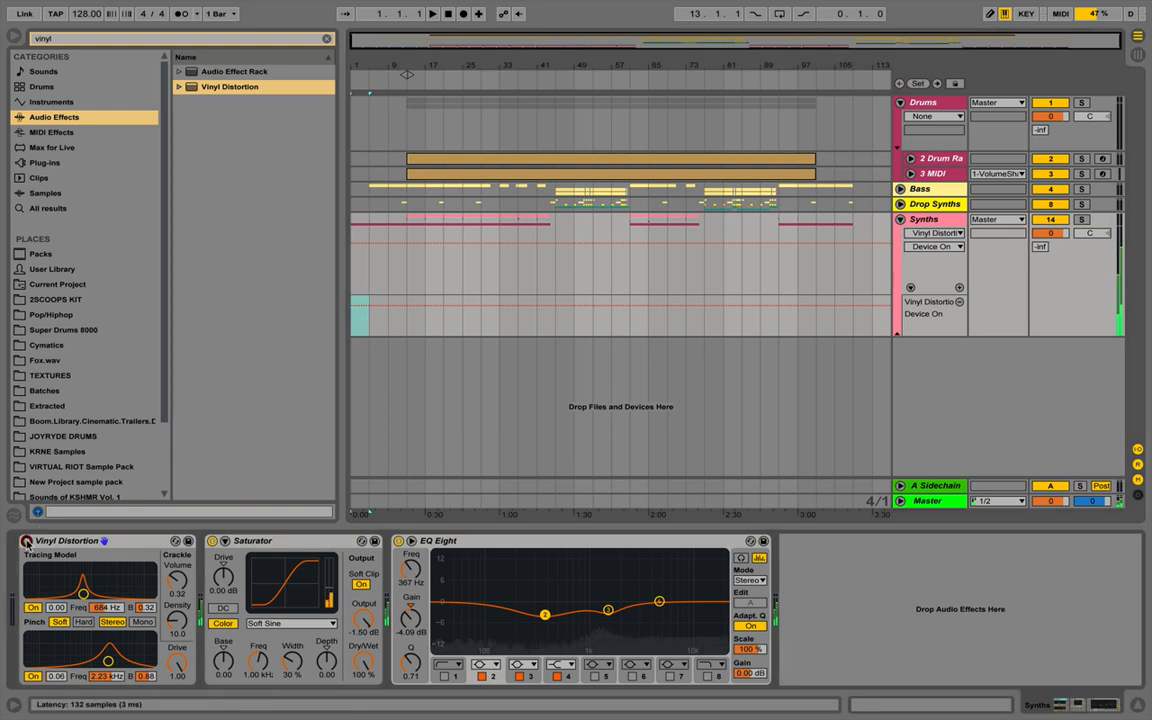
pyautogui.click(356, 305)
pyautogui.click(356, 306)
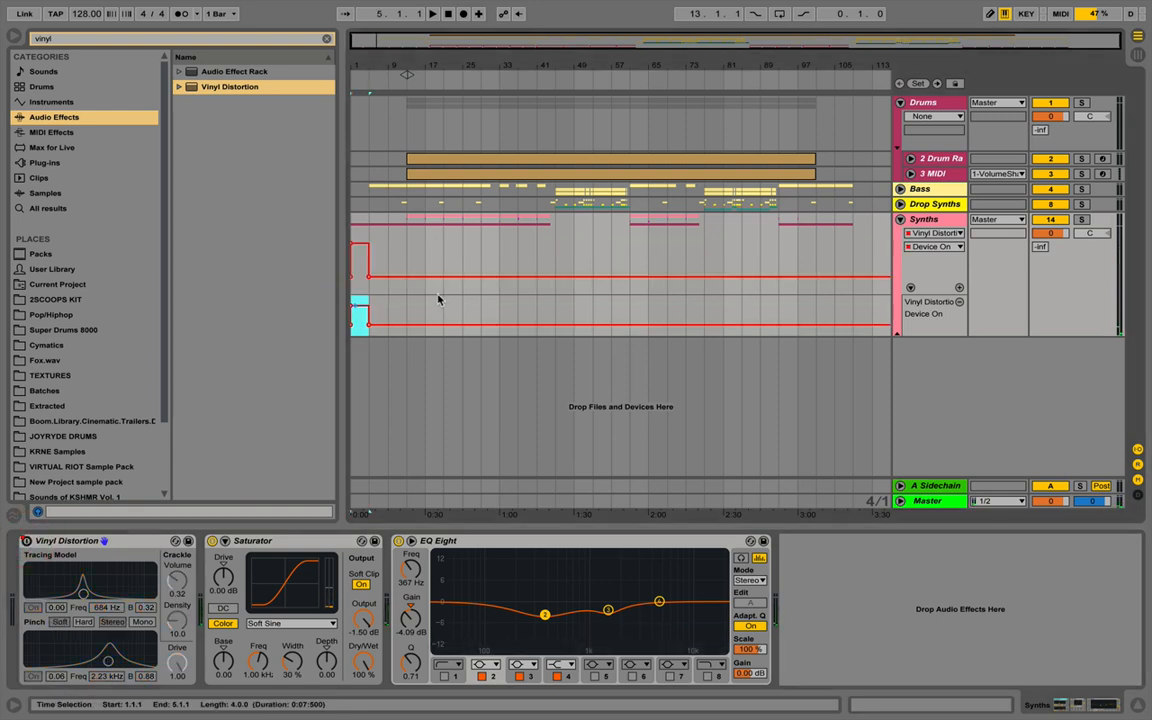
# Play the arrangement from bar 45, bar 29 and bar 1 to check the vinyl effect's automation
pyautogui.click(555, 246)
pyautogui.press('space')
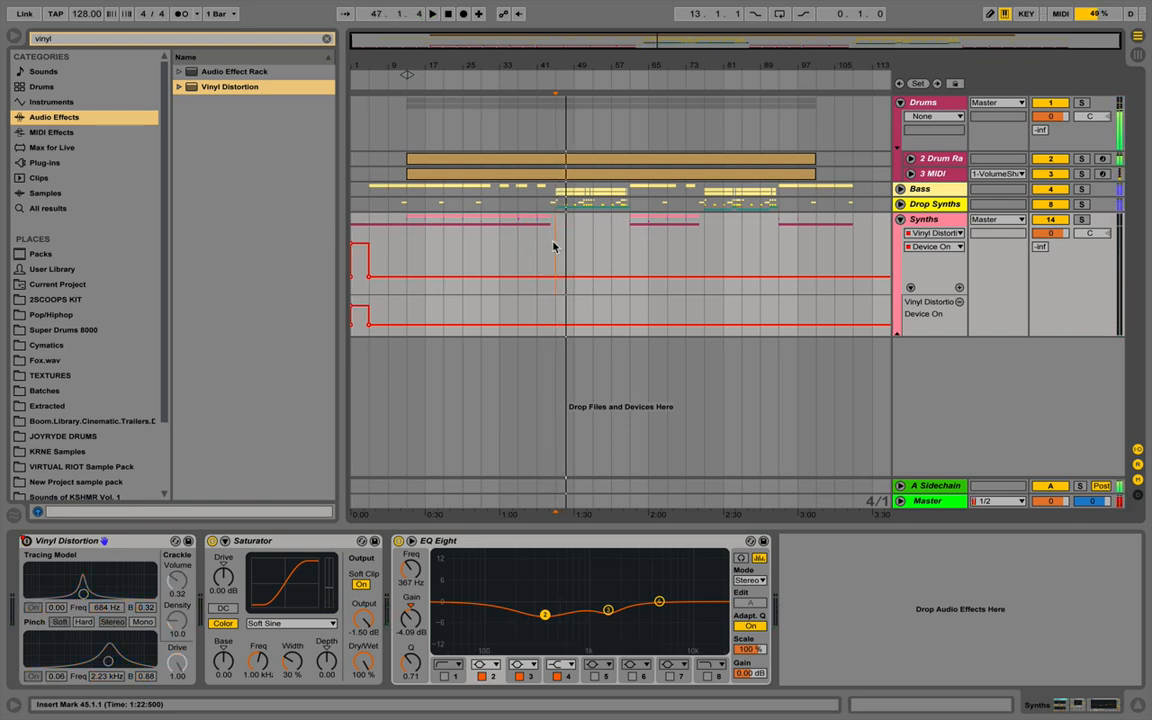
pyautogui.click(482, 224)
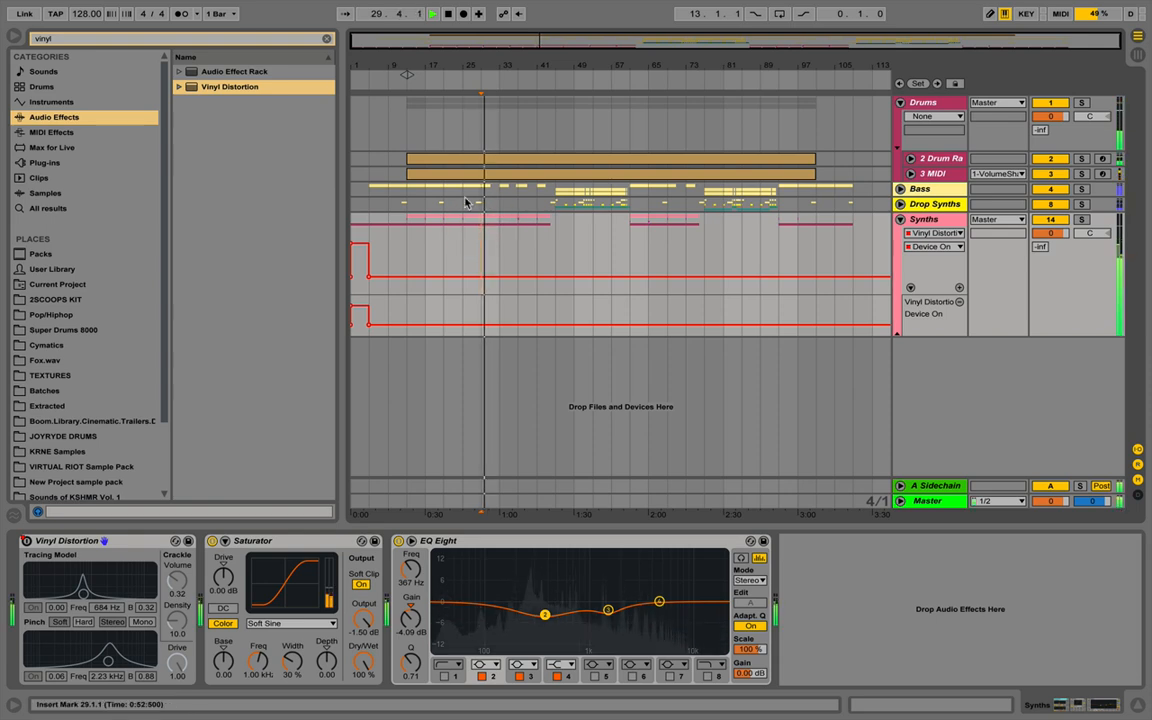
pyautogui.click(357, 224)
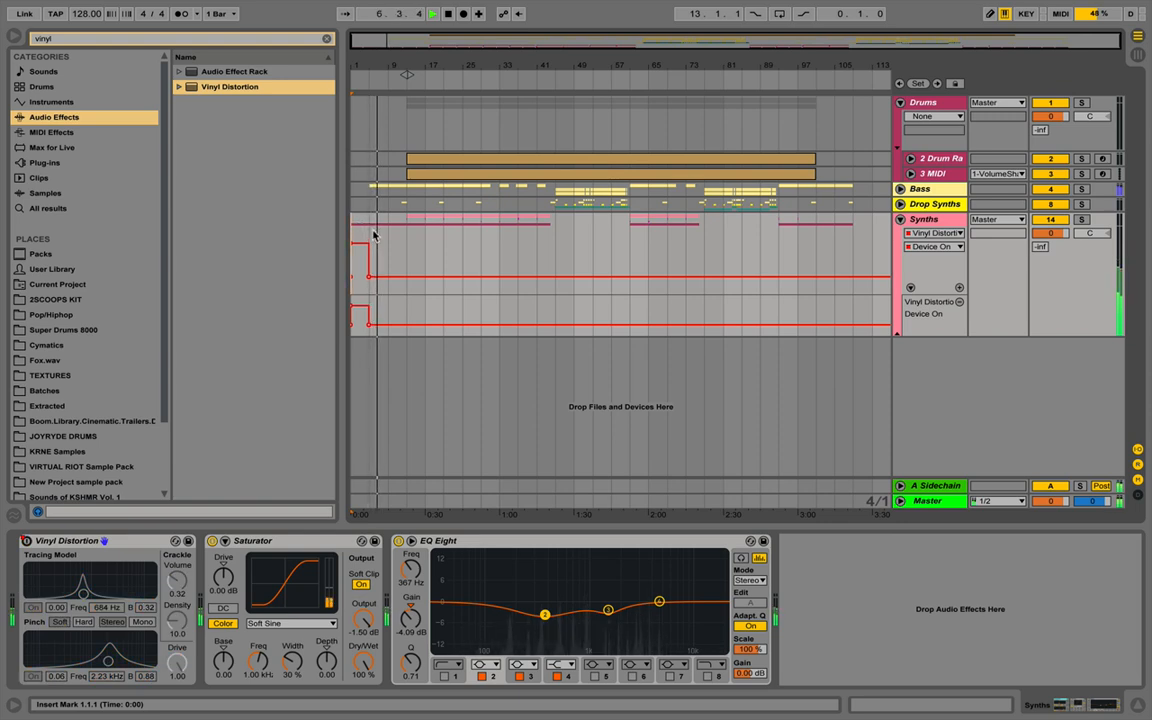
pyautogui.press('space')
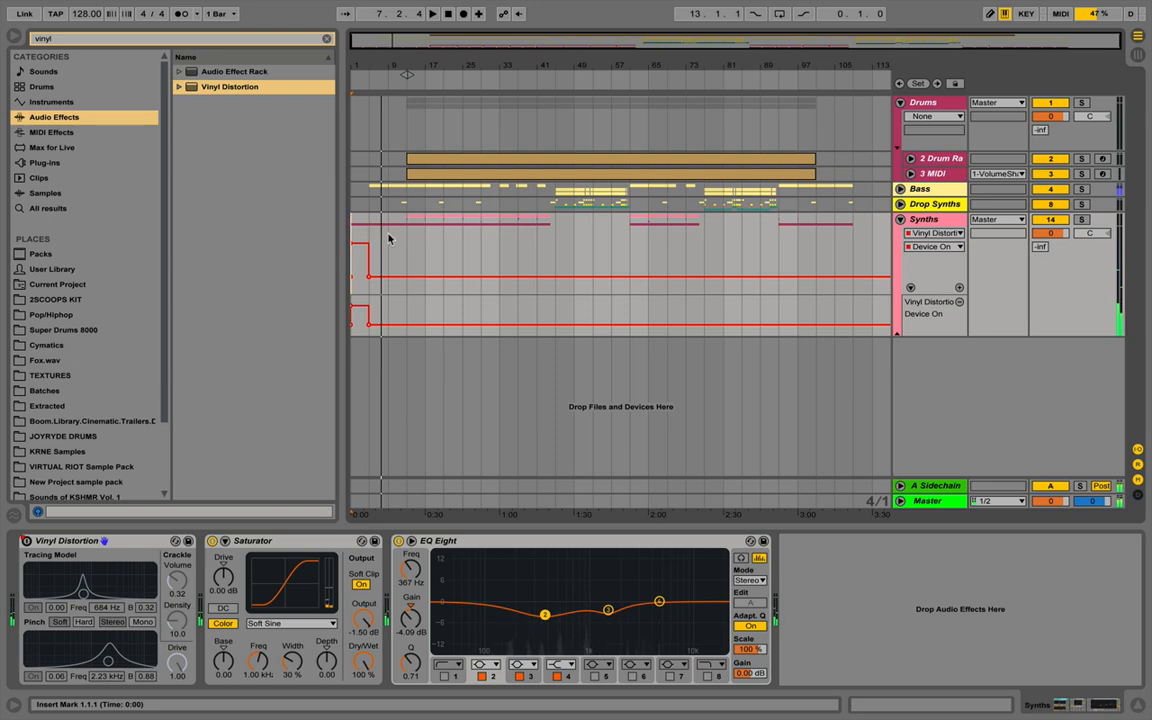
# Show the tracks inside the Synths group, expand the 18 Audio track, and insert a new audio track below it
pyautogui.click(897, 338)
pyautogui.click(928, 375)
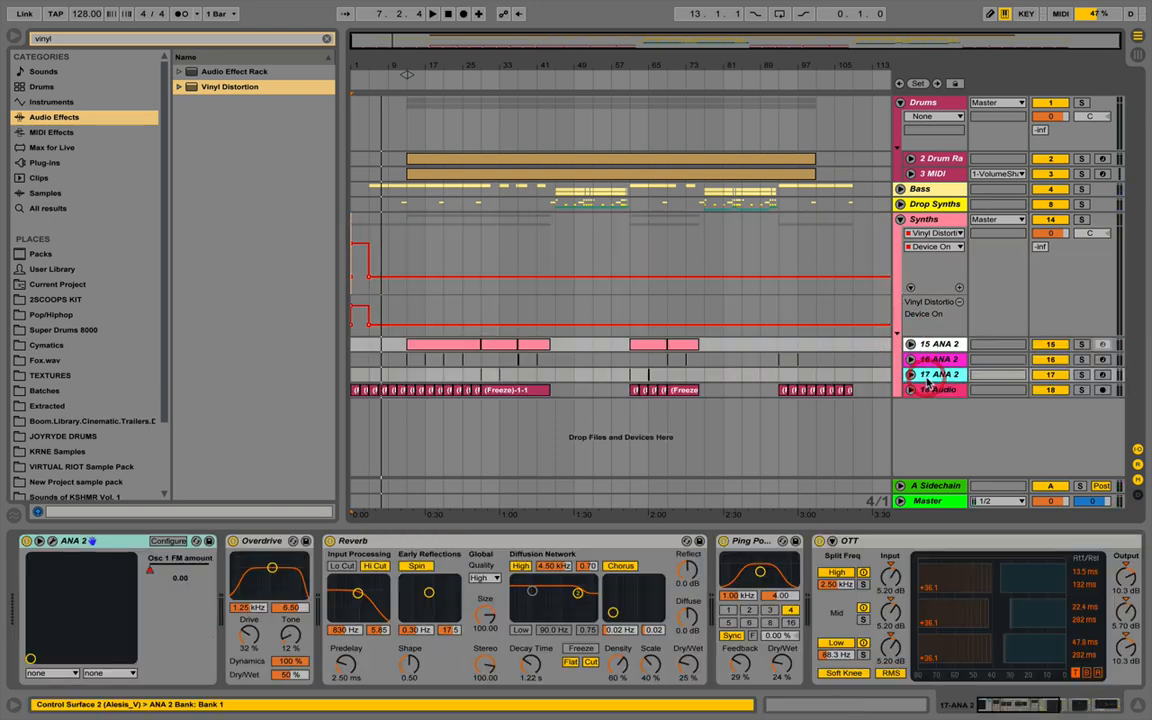
pyautogui.click(929, 390)
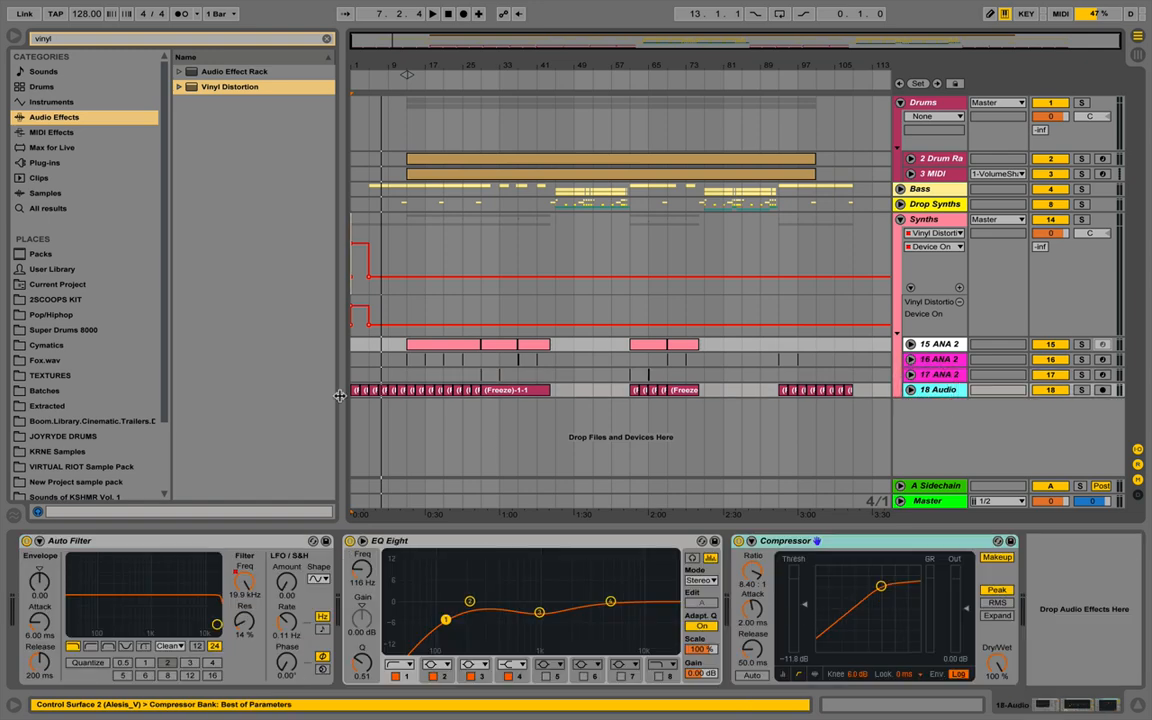
pyautogui.click(911, 391)
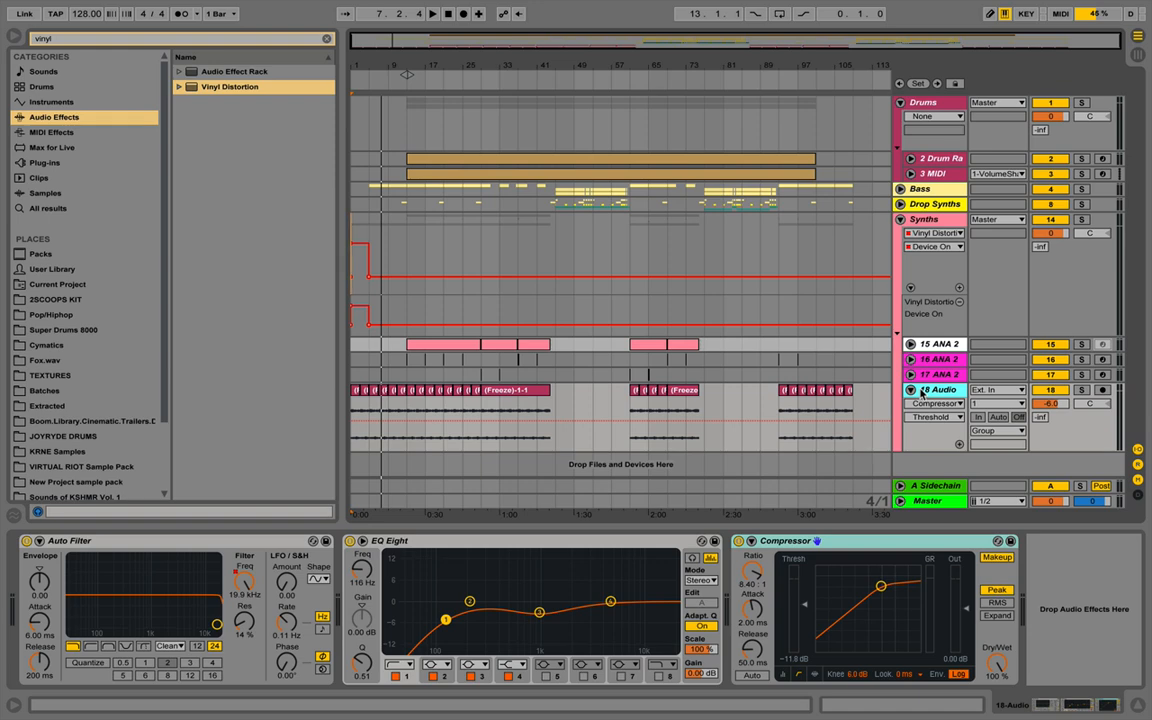
pyautogui.hotkey('ctrl', 't')
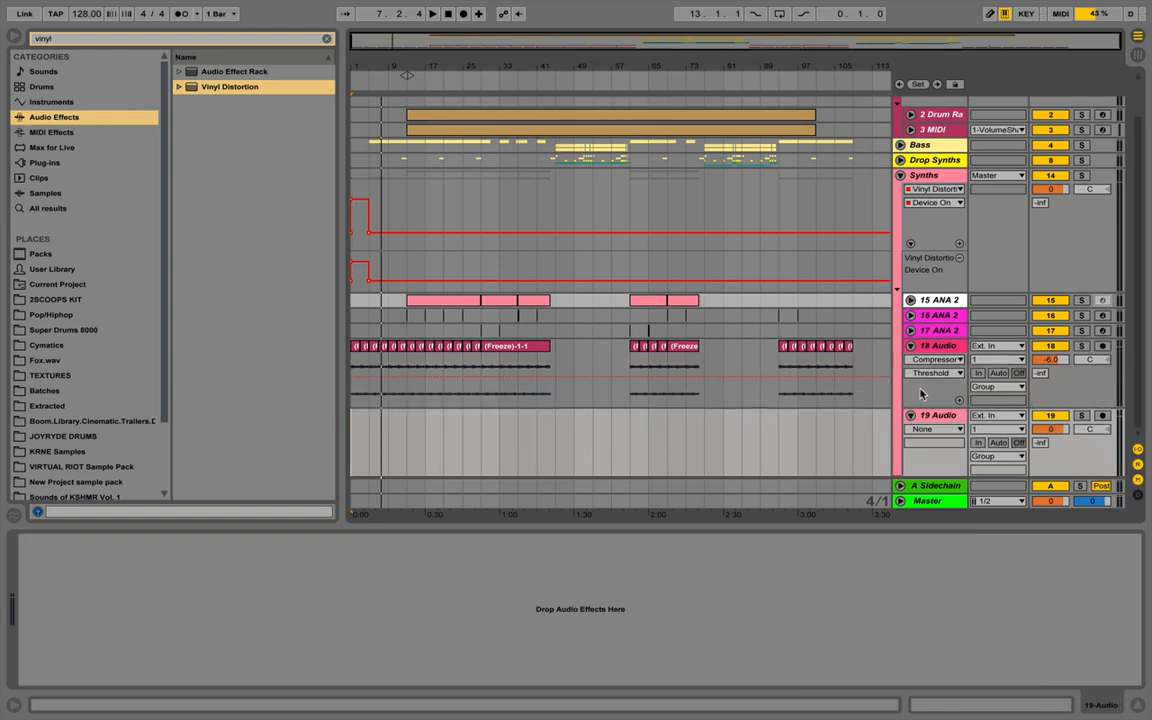
# Mark the frozen chimes from 5.1.1 to 5.3.1 on the 18 Audio track and solo that track
pyautogui.moveTo(370, 66); pyautogui.dragTo(397, 456)
pyautogui.moveTo(377, 394); pyautogui.dragTo(401, 394)
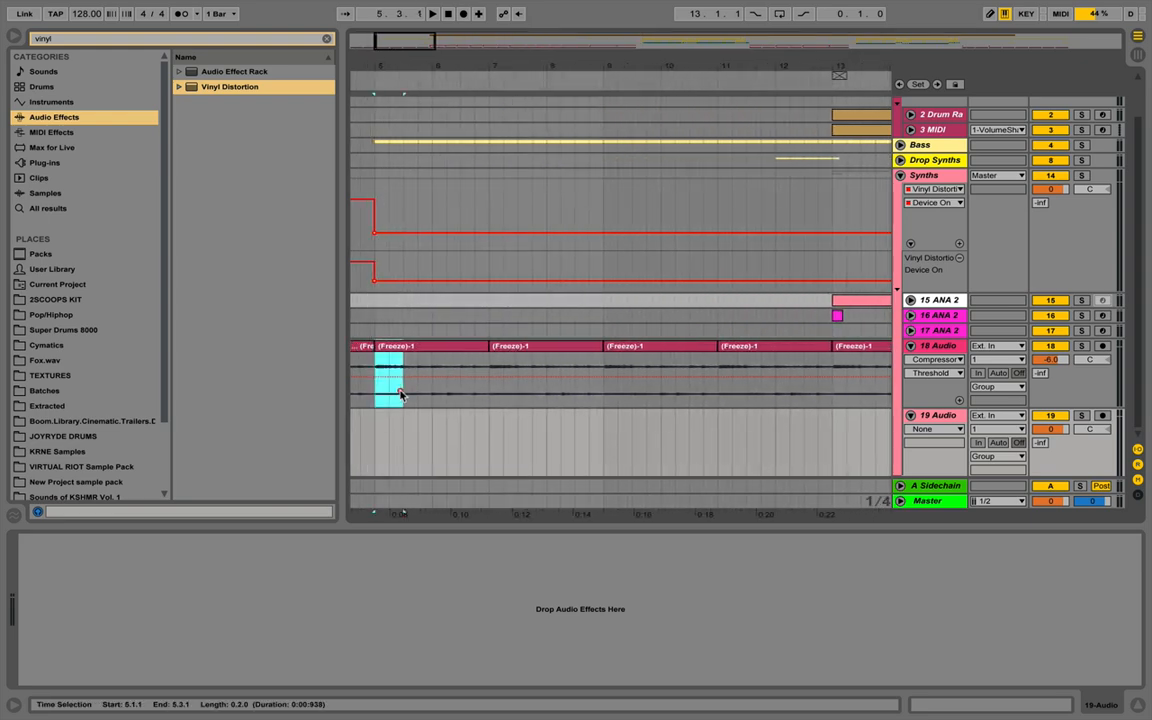
pyautogui.click(1081, 346)
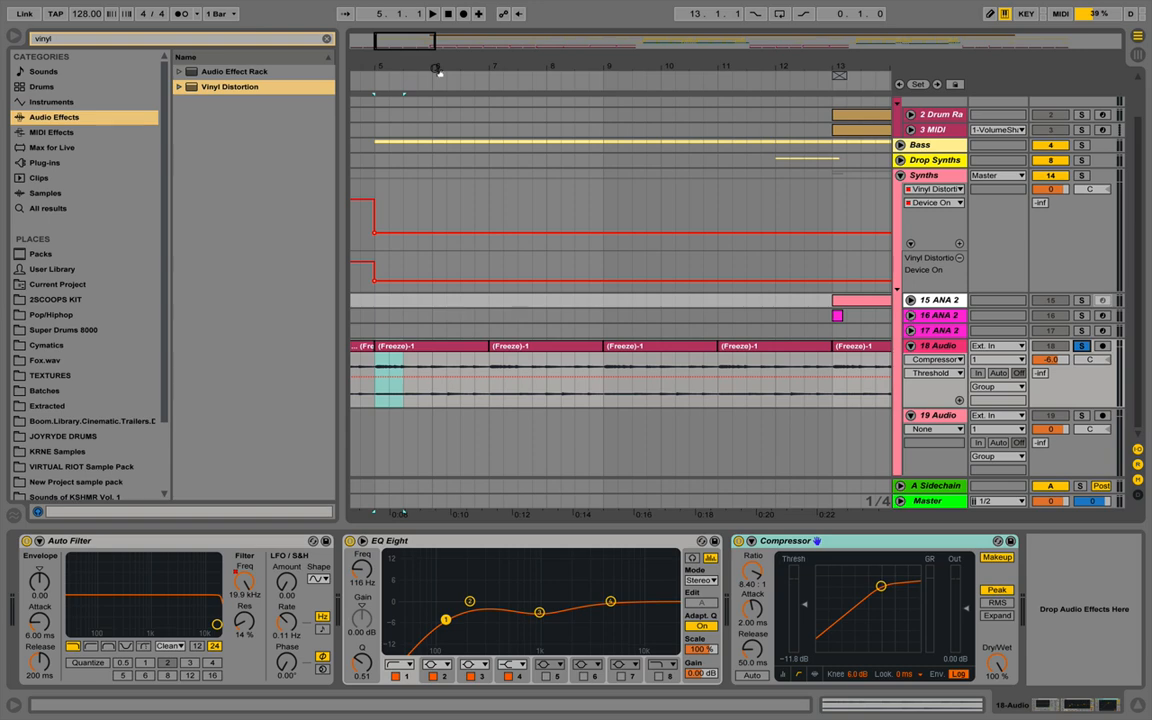
# Play the soloed frozen chimes from several points between 5.1.1 and 6.1.1 to find a usable slice
pyautogui.press('space')
pyautogui.click(421, 394)
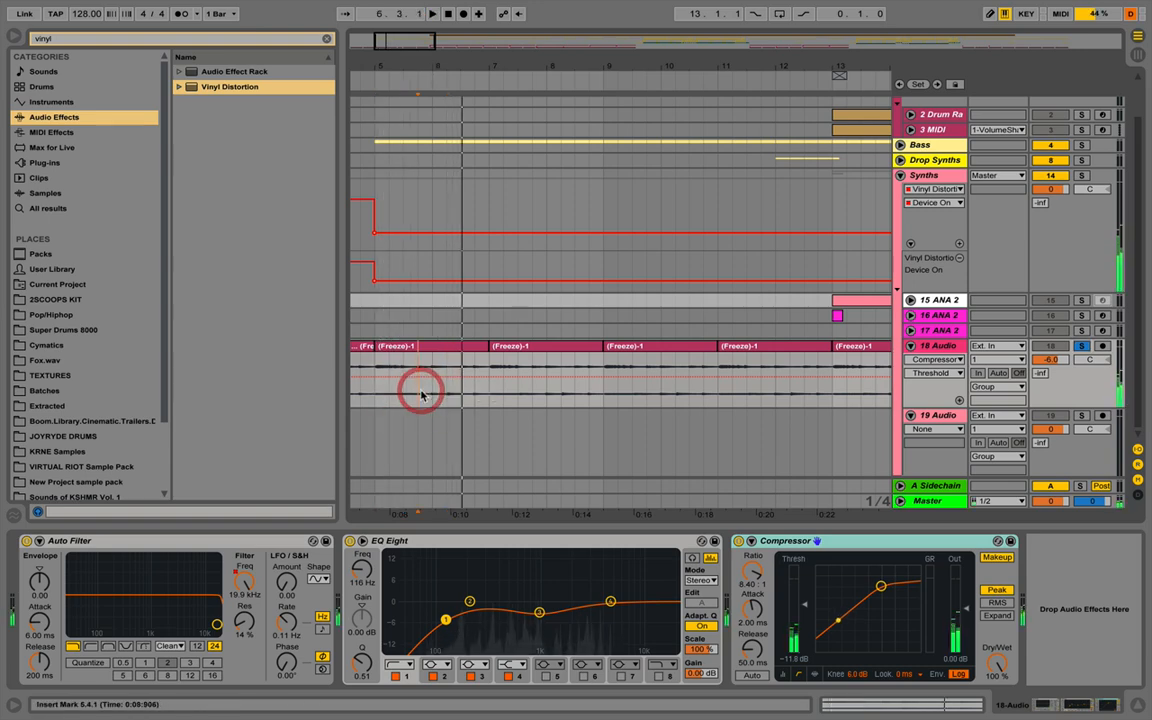
pyautogui.click(427, 393)
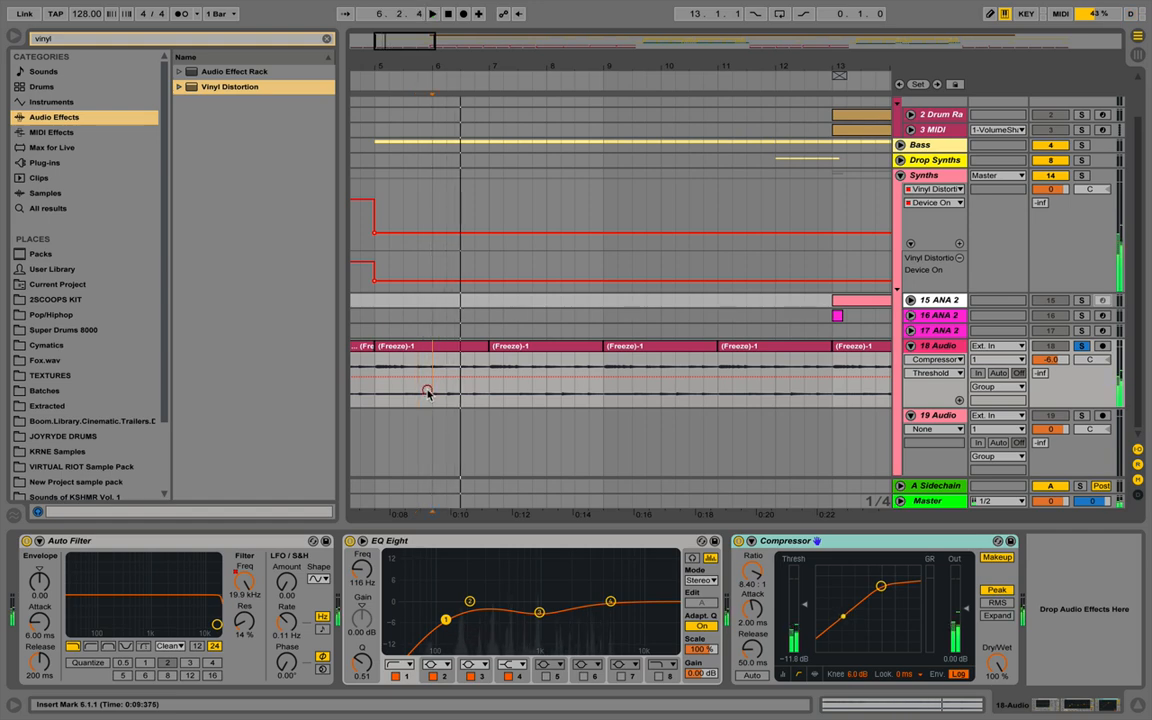
pyautogui.click(408, 393)
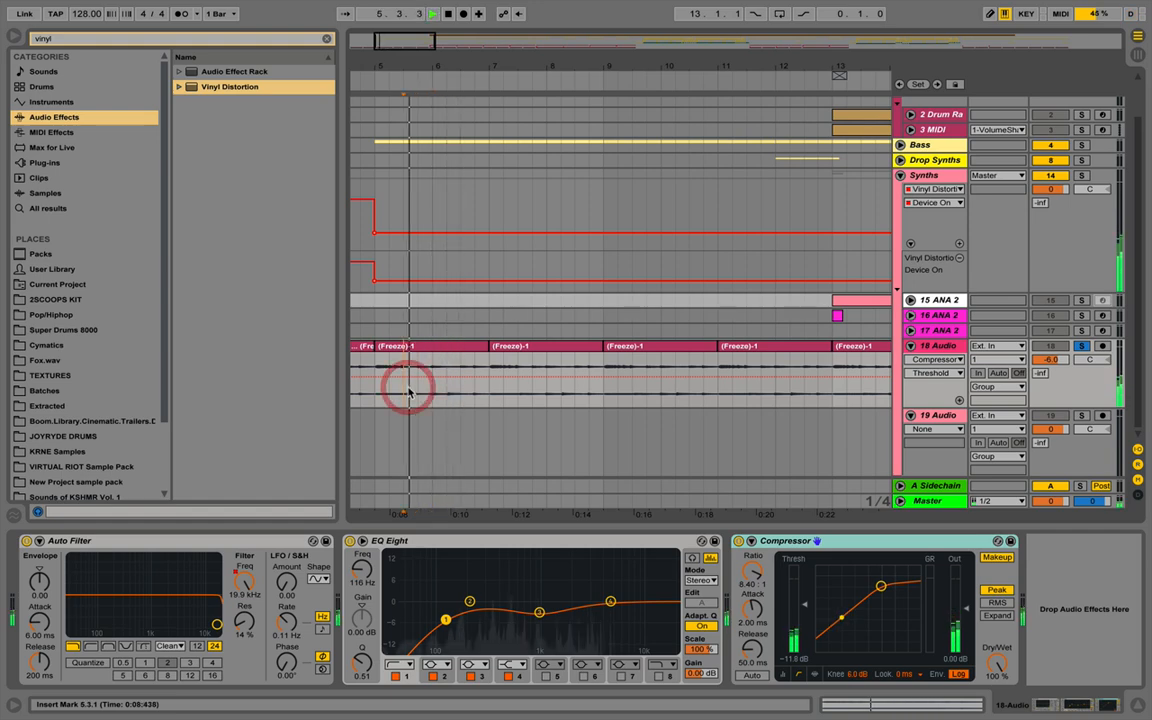
pyautogui.press('space')
# Mark the frozen chimes from 6.1.1 to 6.3.1 on the 18 Audio track and copy that slice
pyautogui.click(431, 393)
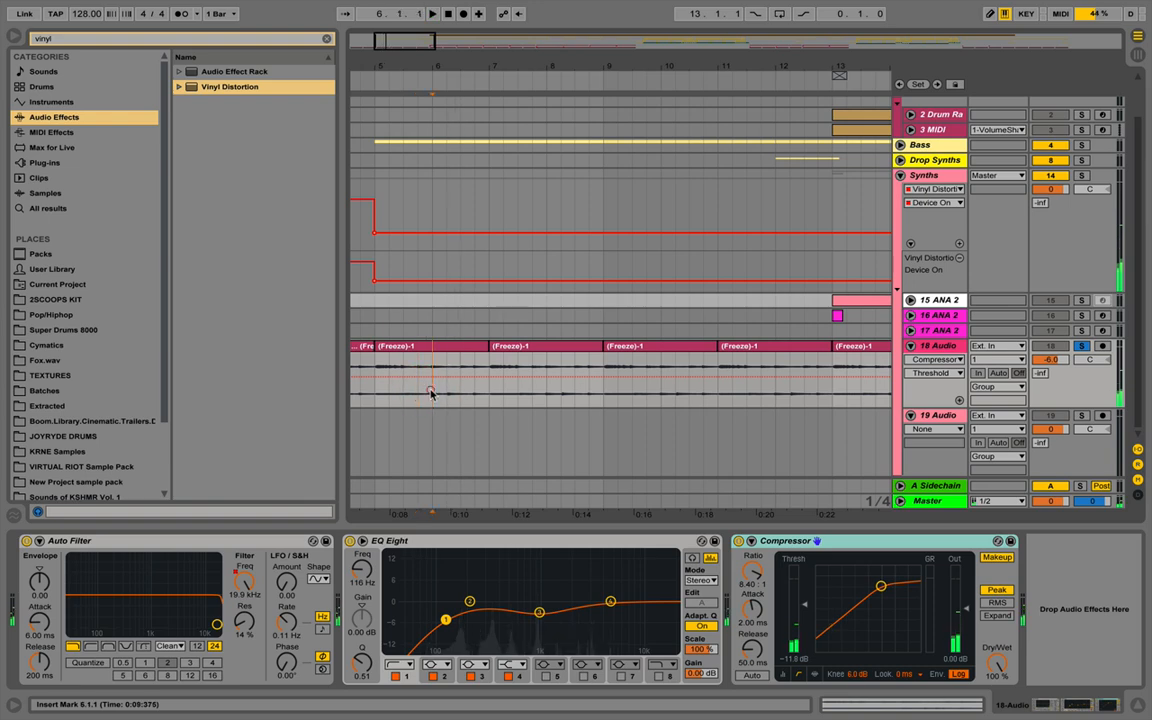
pyautogui.moveTo(431, 393); pyautogui.dragTo(449, 393)
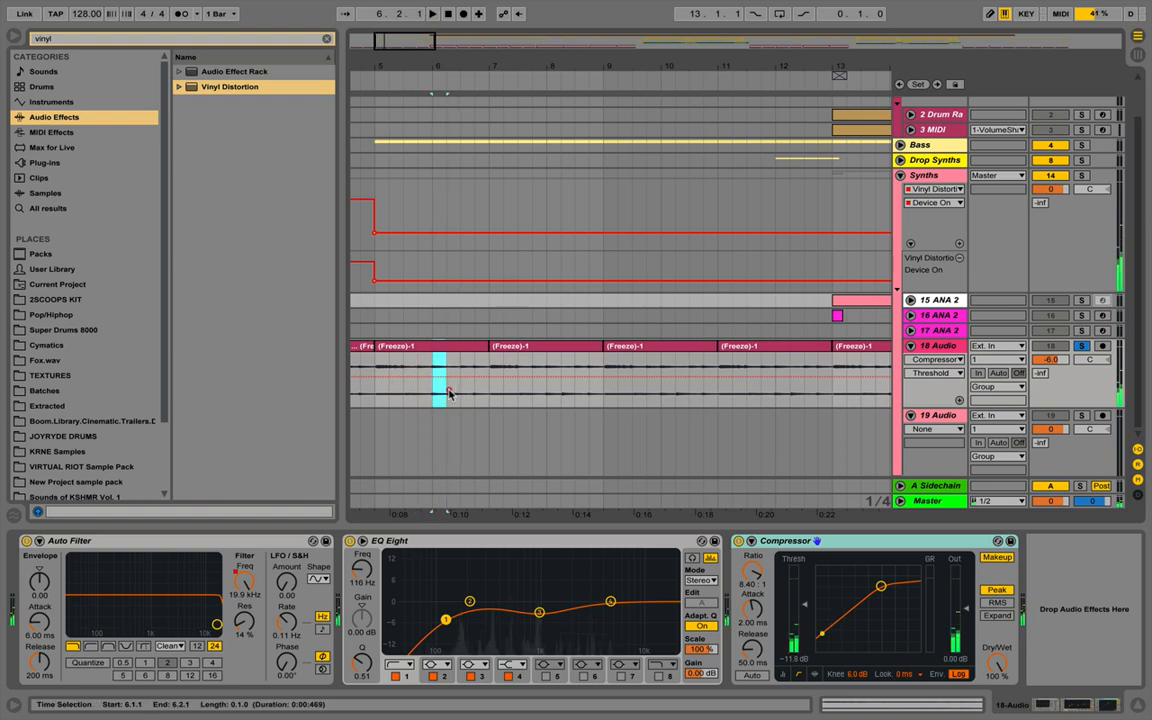
pyautogui.keyDown('shift'); pyautogui.click(456, 393); pyautogui.keyUp('shift')
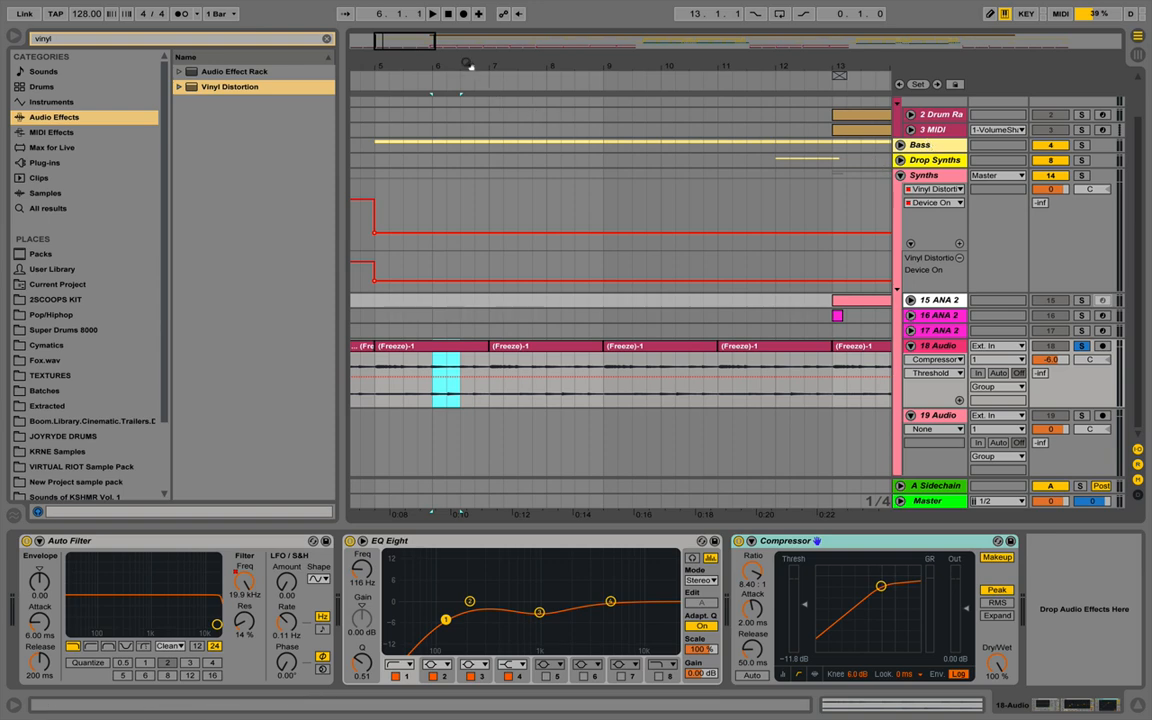
# Play the drop from bar 45 and turn off the solo on the 18 Audio track
pyautogui.moveTo(470, 66); pyautogui.dragTo(418, 64)
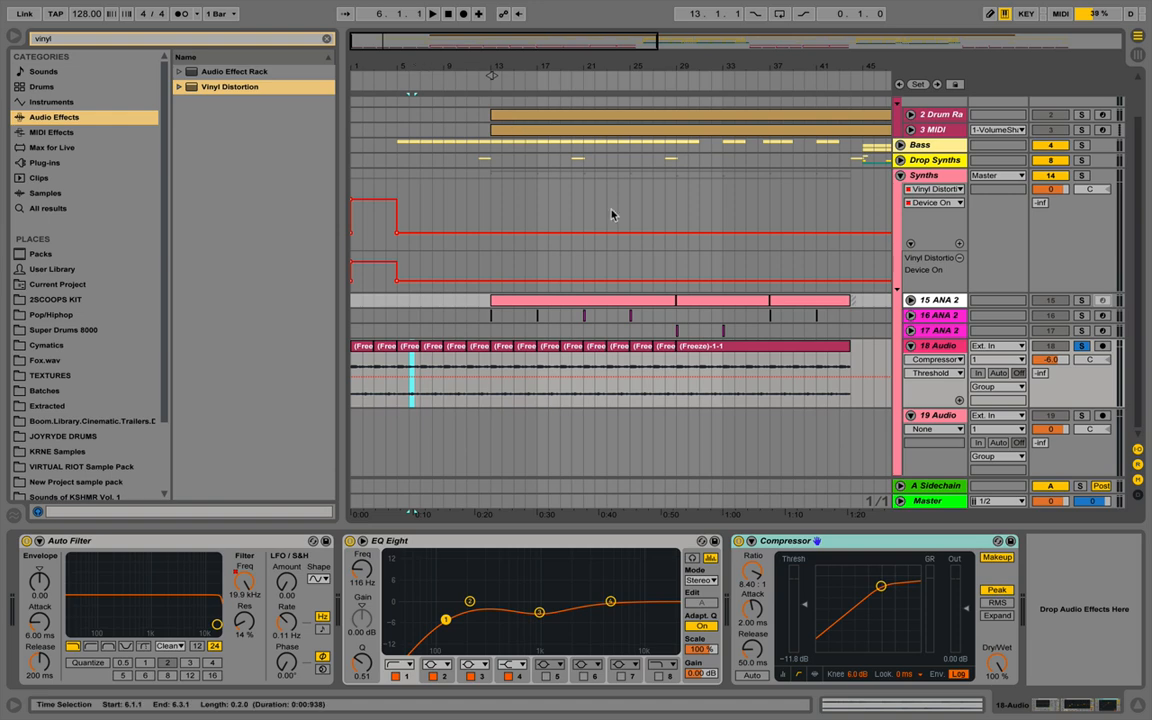
pyautogui.hscroll(8, 635, 397)
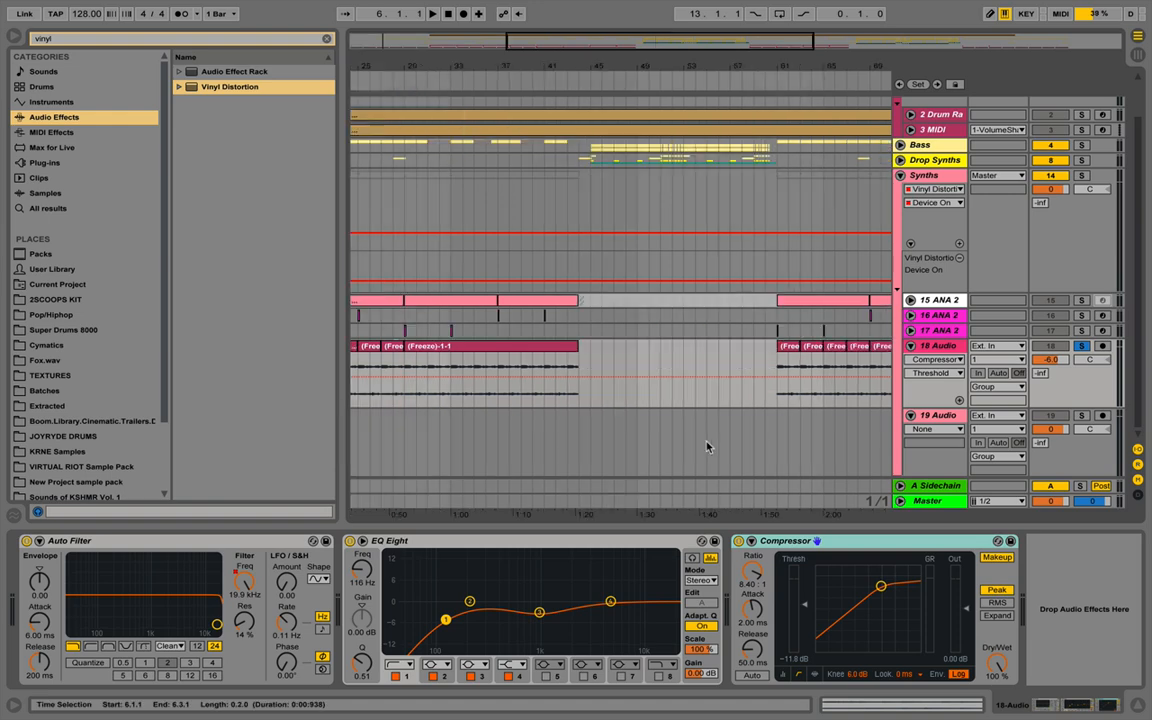
pyautogui.click(524, 445)
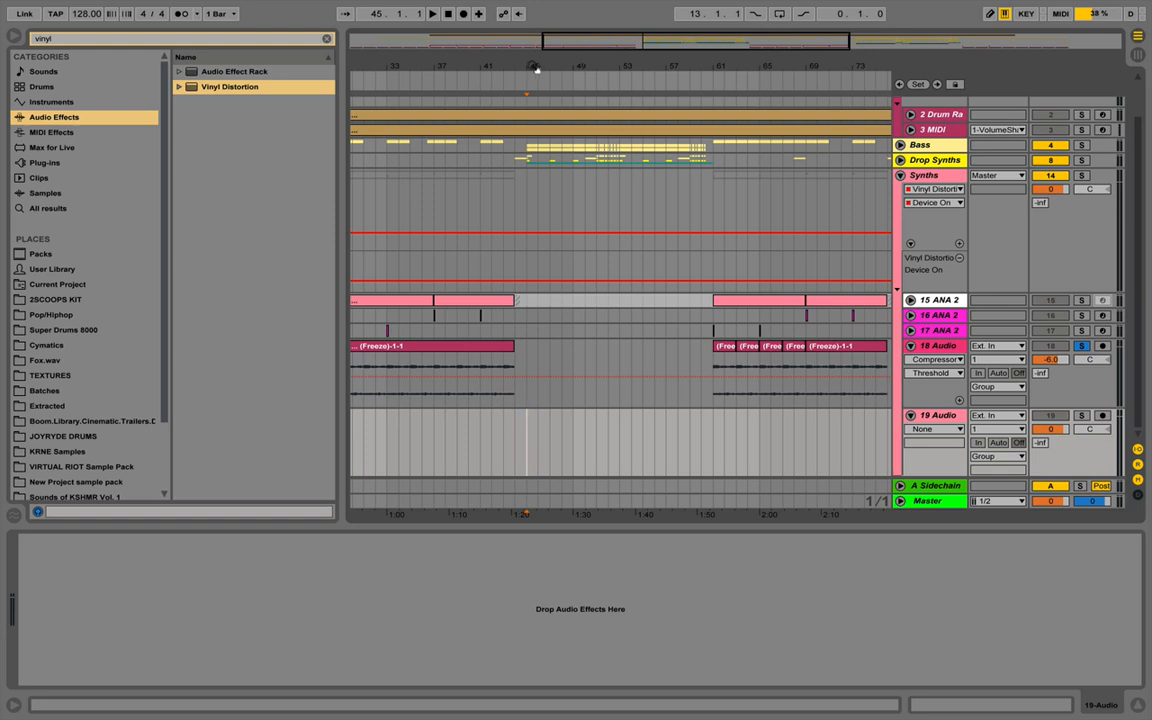
pyautogui.moveTo(528, 67); pyautogui.dragTo(528, 175)
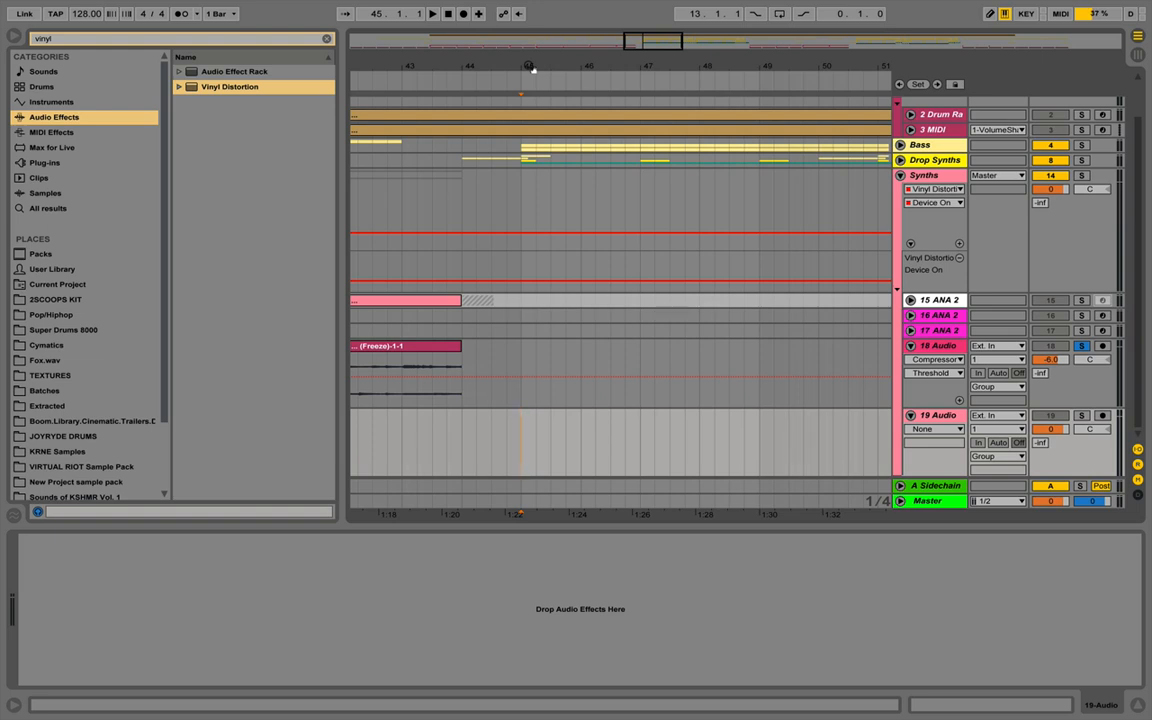
pyautogui.click(520, 427)
pyautogui.press('space')
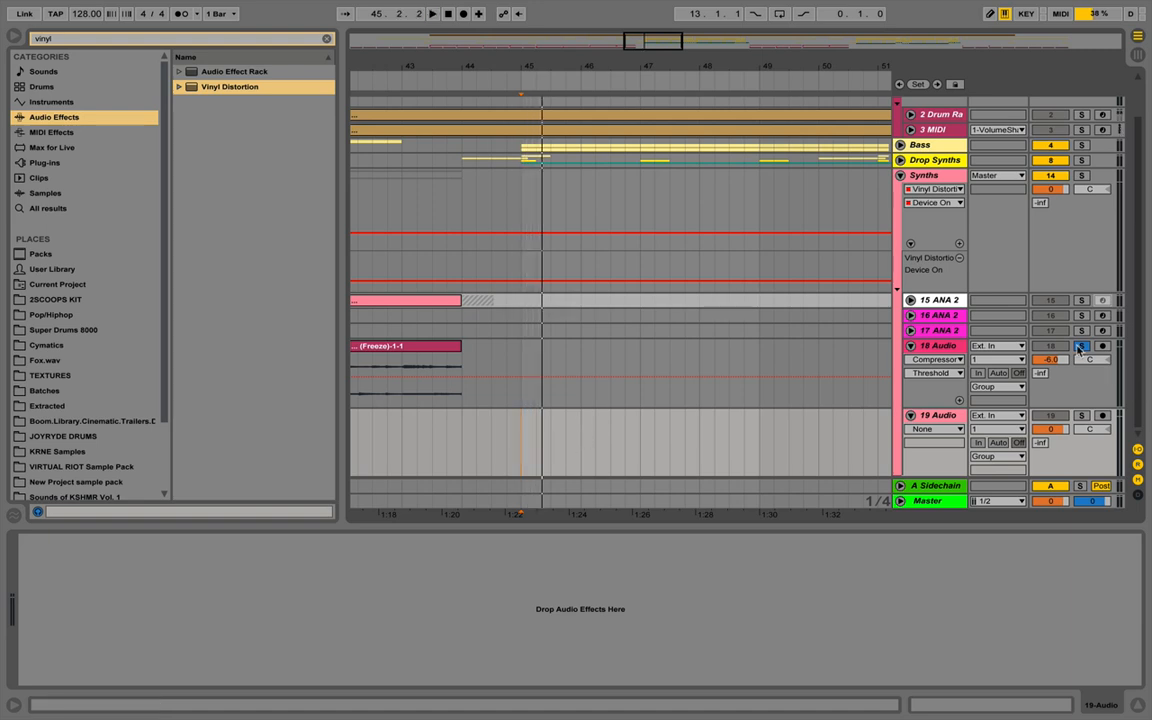
pyautogui.click(1080, 345)
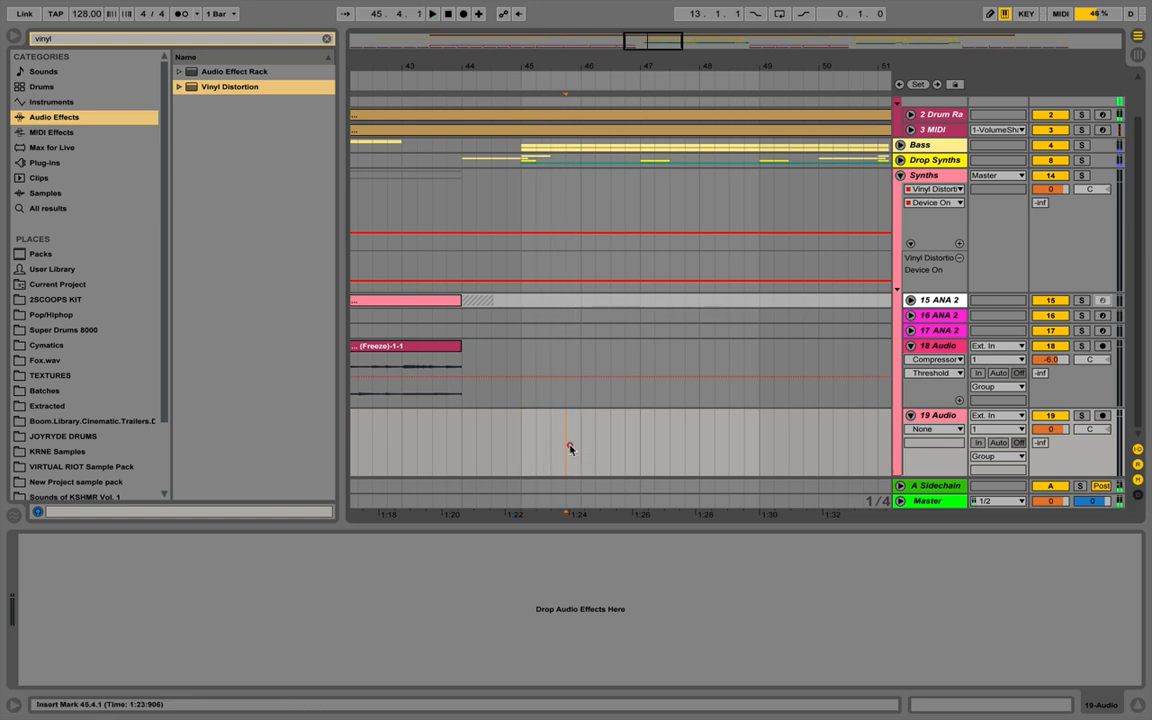
# Paste the chimes slice at 45.4.1 on the 19 Audio track and solo that track for a listen
pyautogui.moveTo(566, 447); pyautogui.dragTo(578, 447)
pyautogui.press('super+v')
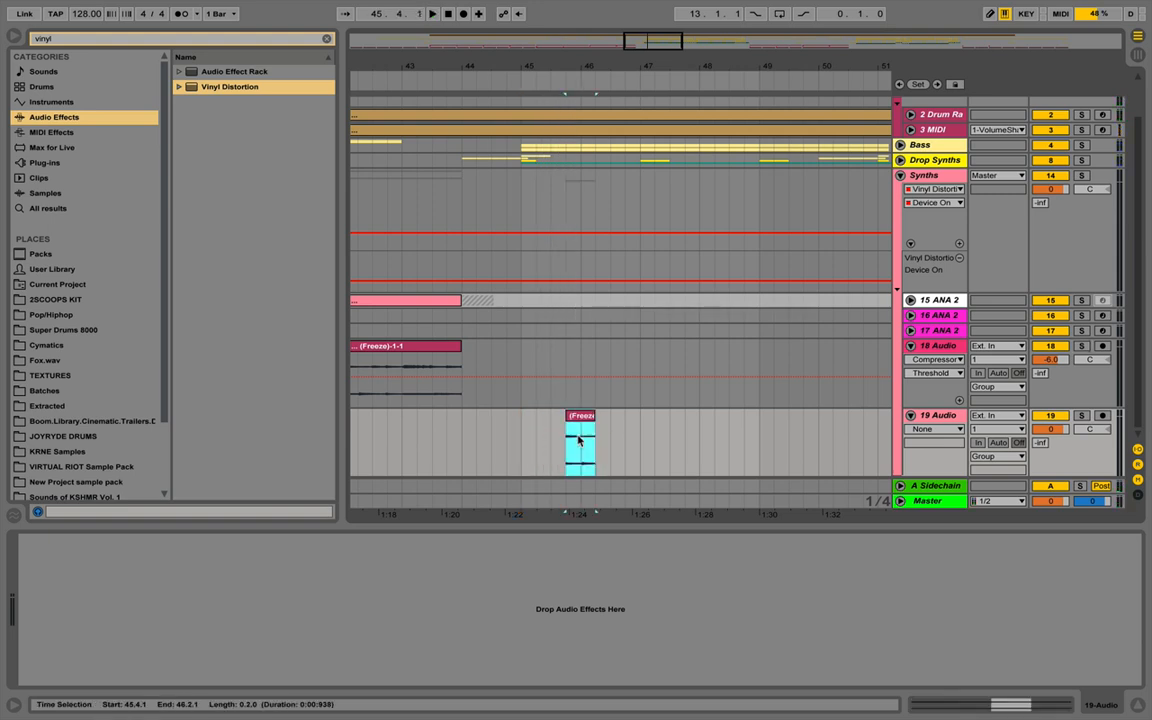
pyautogui.press('space')
pyautogui.press('space')
pyautogui.click(1082, 415)
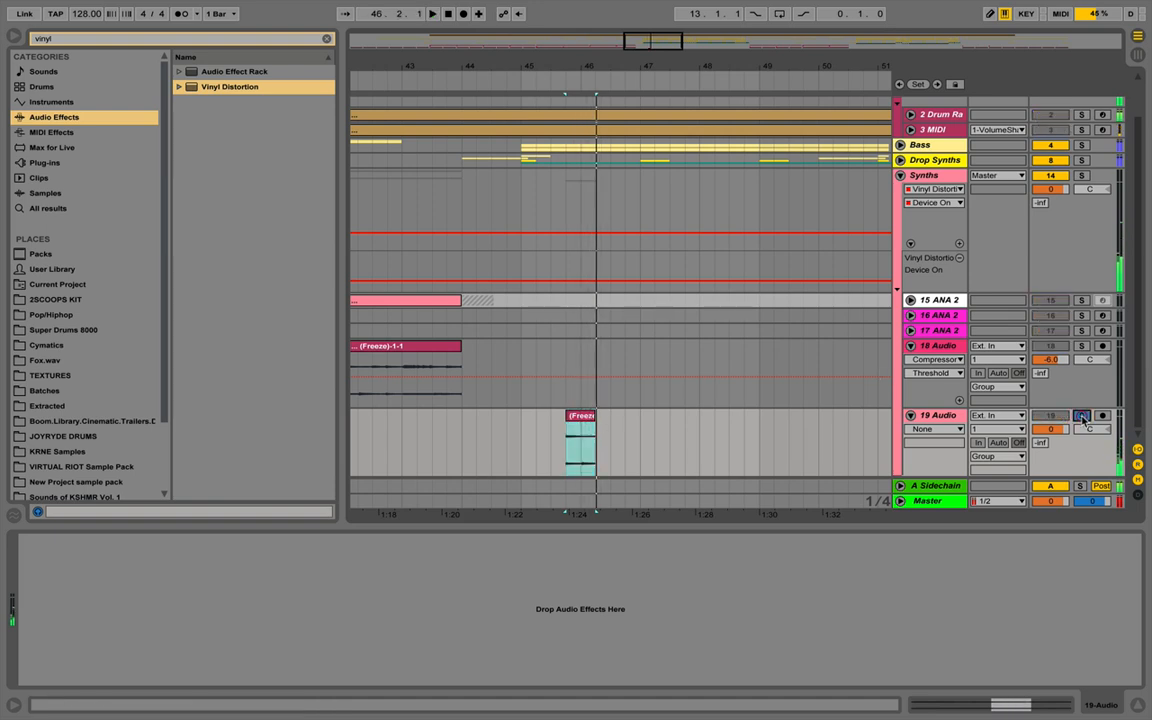
pyautogui.press('space')
pyautogui.press('space')
# Duplicate the chimes slice on the 19 Audio track back to back eight times, up to 50.2.1
pyautogui.click(584, 418)
pyautogui.press('super+d')
pyautogui.press('super+d')
pyautogui.press('super+d')
pyautogui.press('super+d')
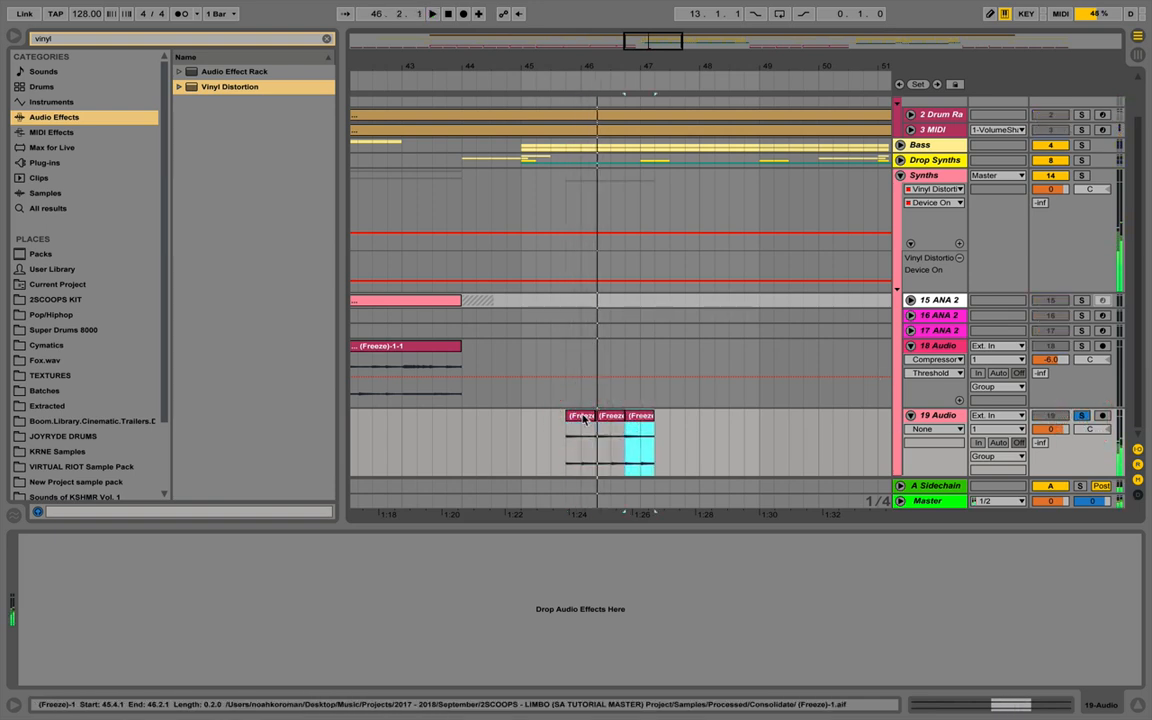
pyautogui.press('super+d')
pyautogui.press('super+d')
pyautogui.press('super+d')
pyautogui.press('super+d')
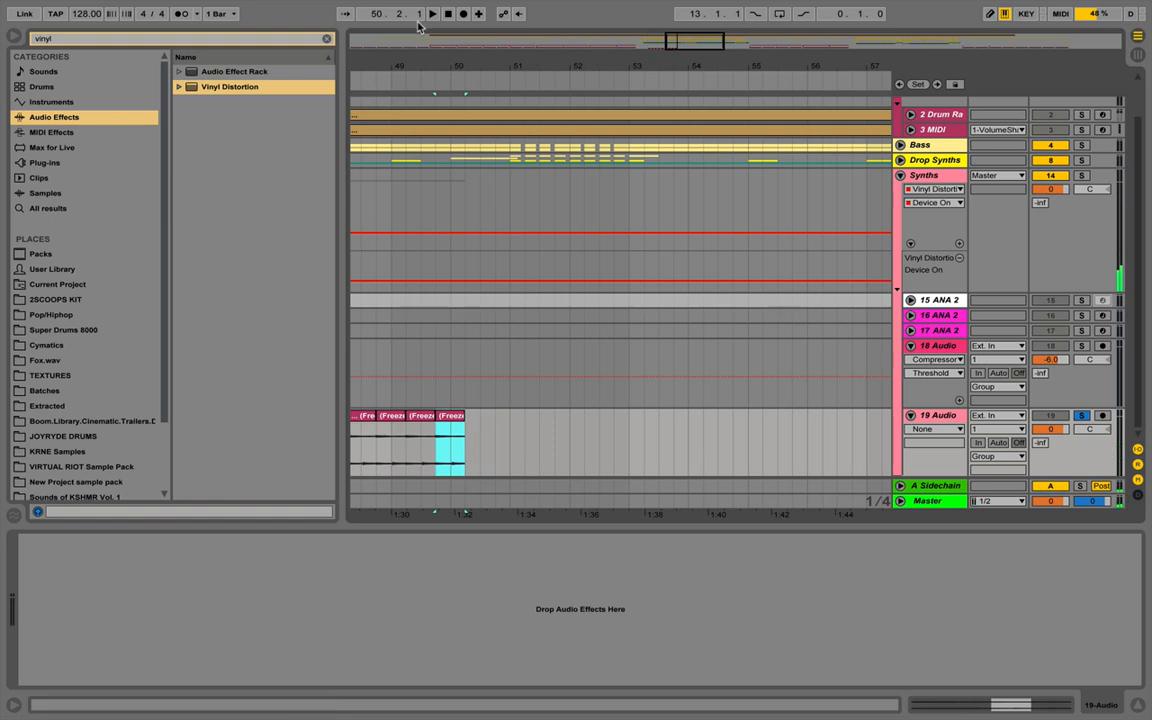
# Play the row of repeated chimes slices from 45.4.1
pyautogui.moveTo(495, 67); pyautogui.dragTo(588, 24)
pyautogui.click(492, 414)
pyautogui.press('space')
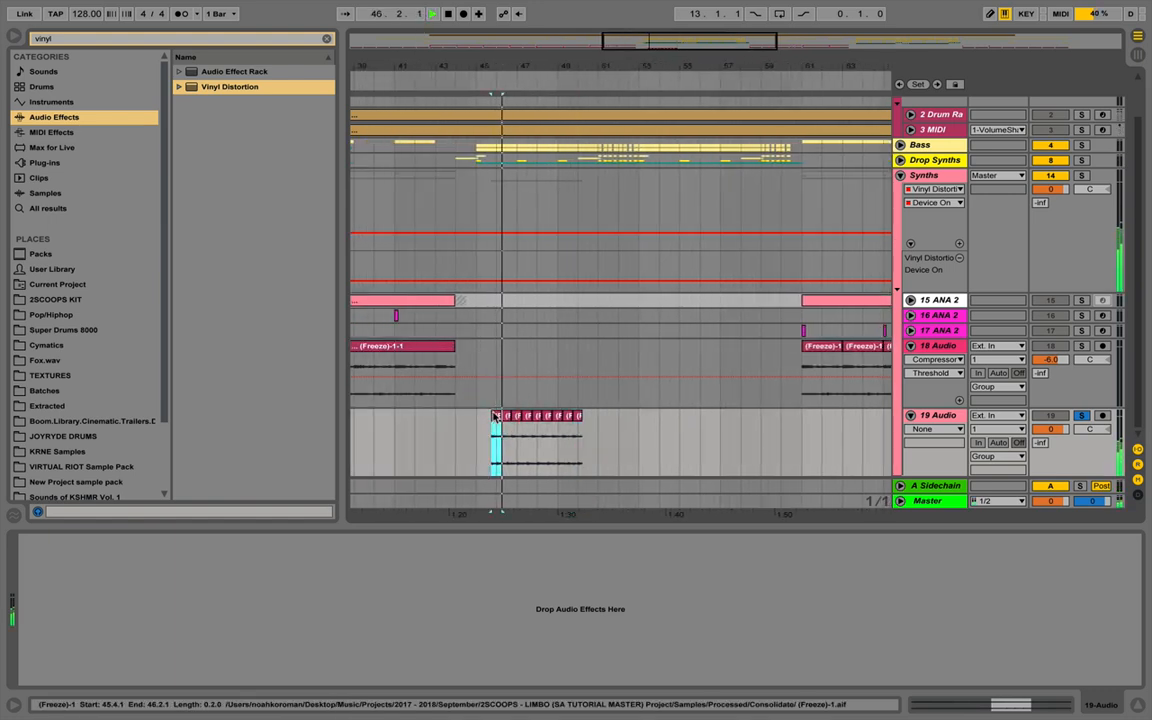
pyautogui.press('space')
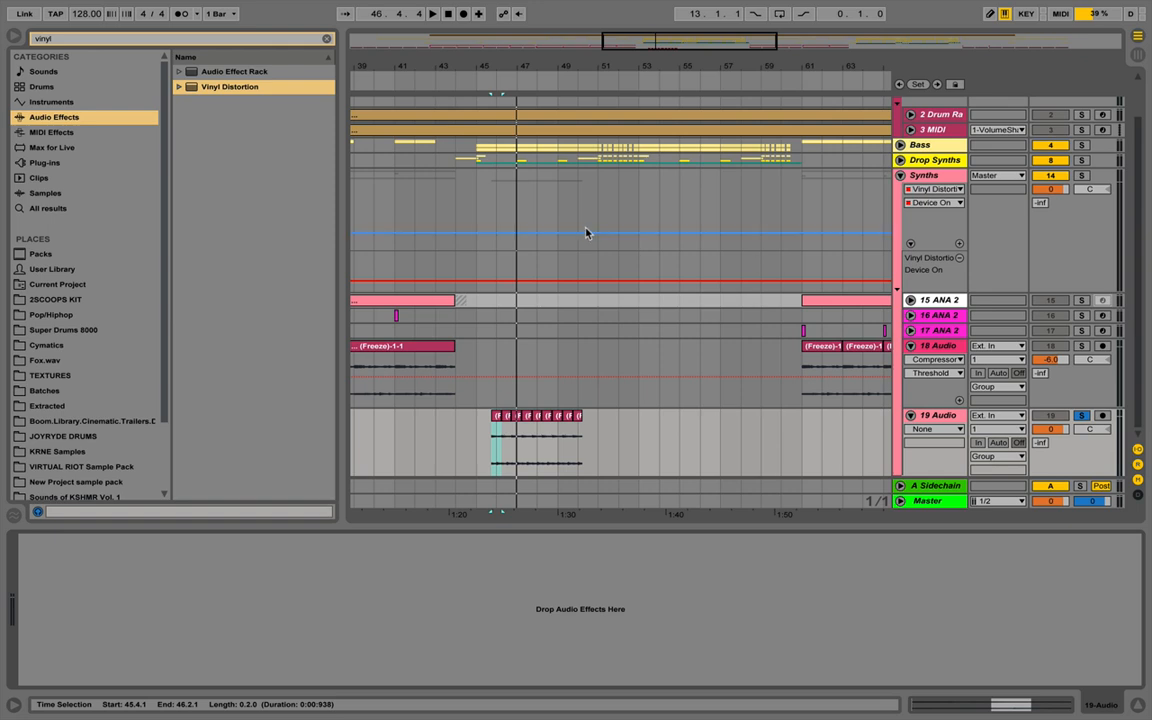
# Search the audio effects for "rev" and add Reverb to the 19 Audio track
pyautogui.click(155, 41)
pyautogui.write('rev')
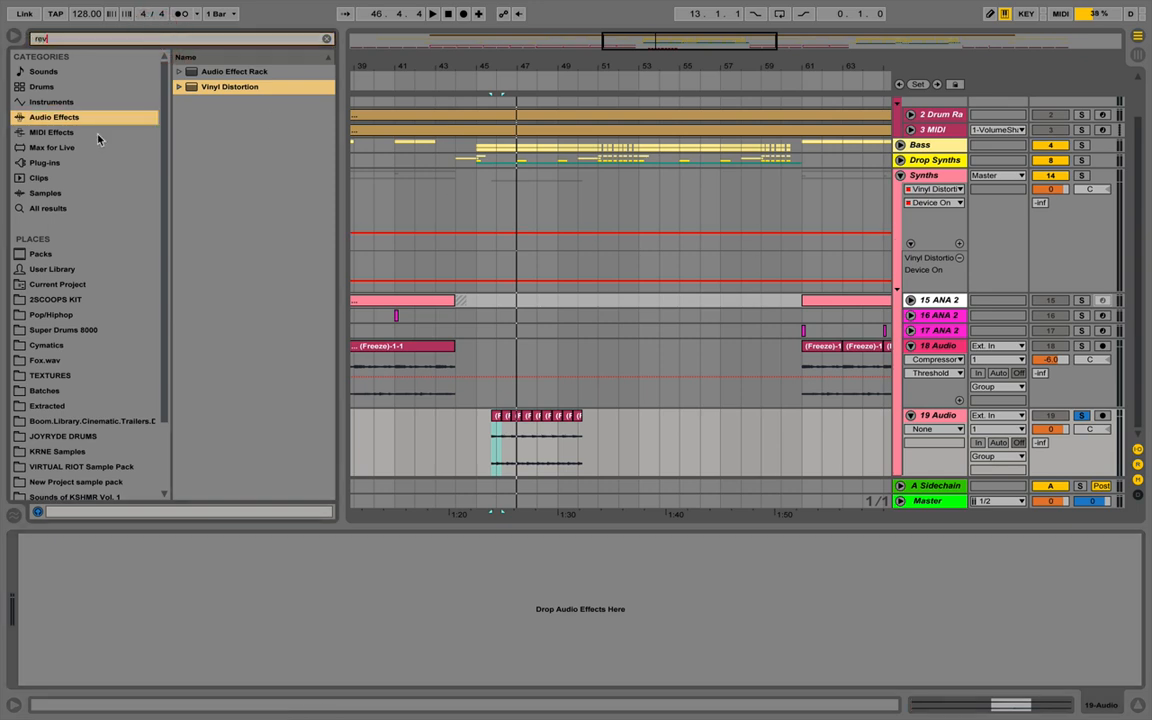
pyautogui.click(197, 104)
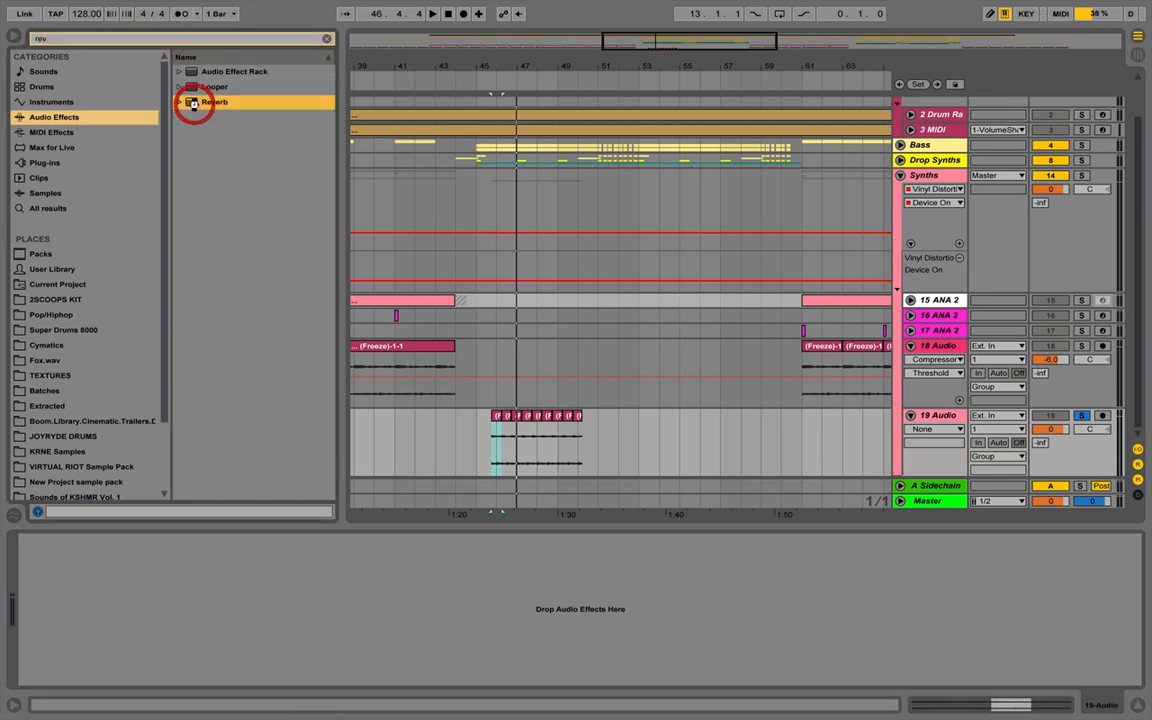
pyautogui.moveTo(510, 467); pyautogui.dragTo(510, 467)
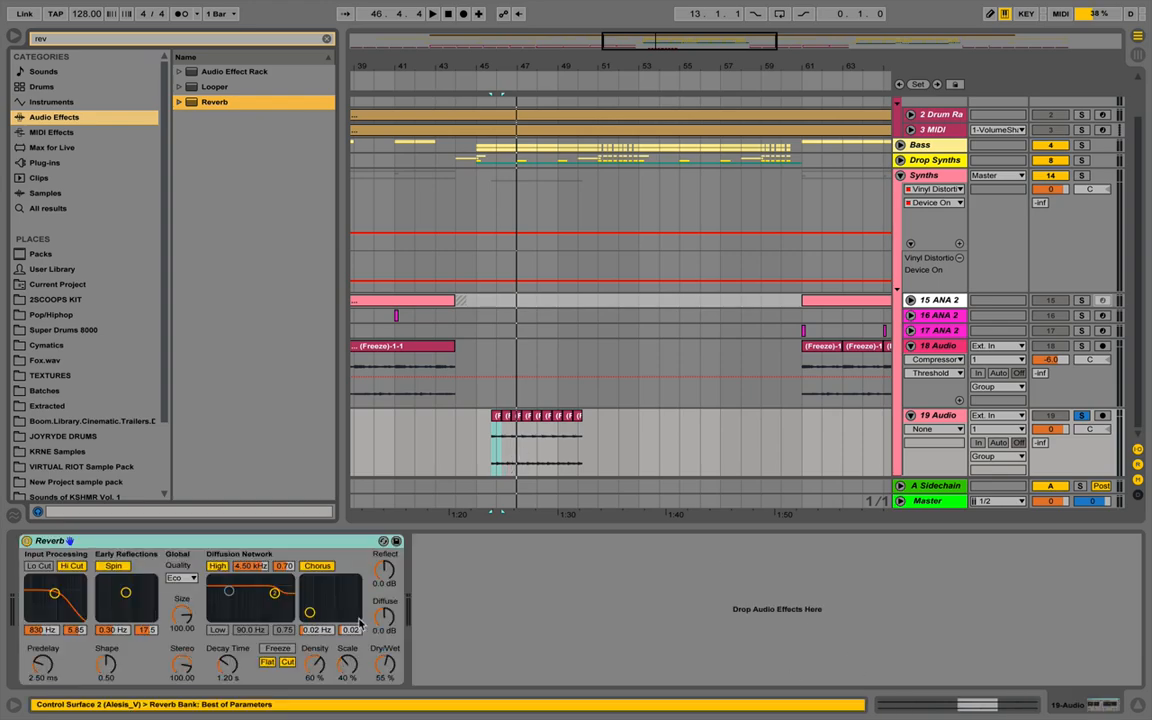
# Set the Reverb's quality to High and its decay time to 4.55 s while auditioning the slices
pyautogui.moveTo(231, 660); pyautogui.dragTo(231, 630)
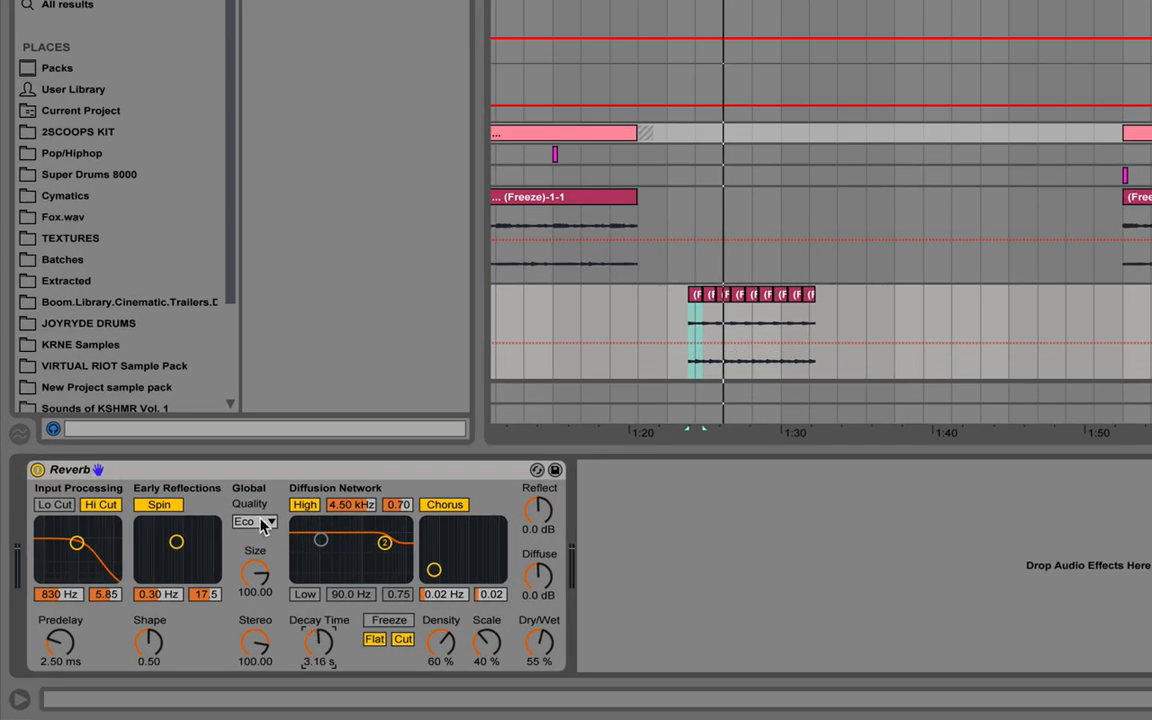
pyautogui.click(263, 523)
pyautogui.click(254, 568)
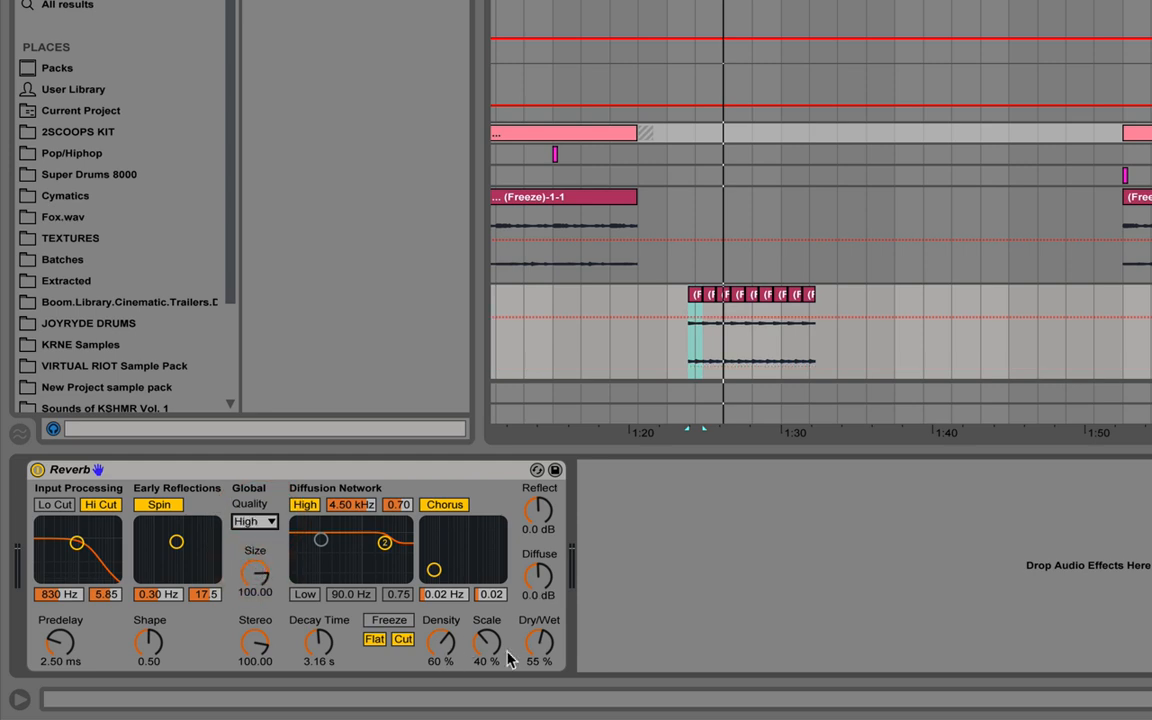
pyautogui.click(539, 643)
pyautogui.press('space')
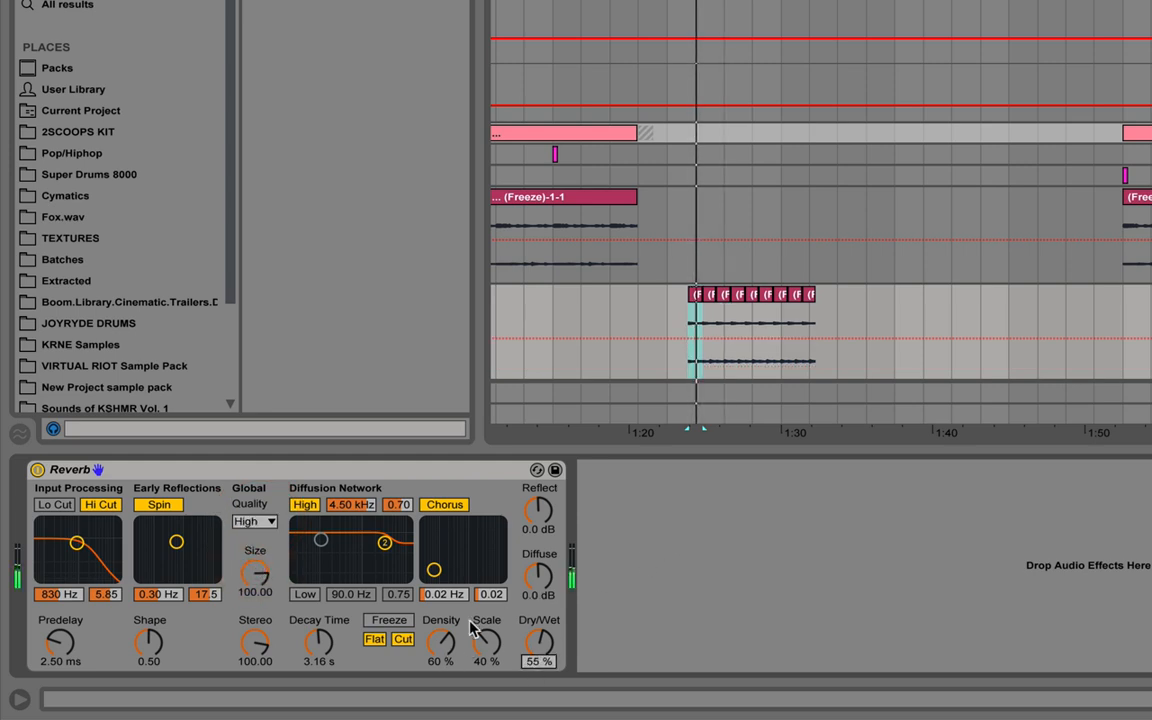
pyautogui.click(318, 643)
pyautogui.moveTo(318, 643); pyautogui.dragTo(318, 633)
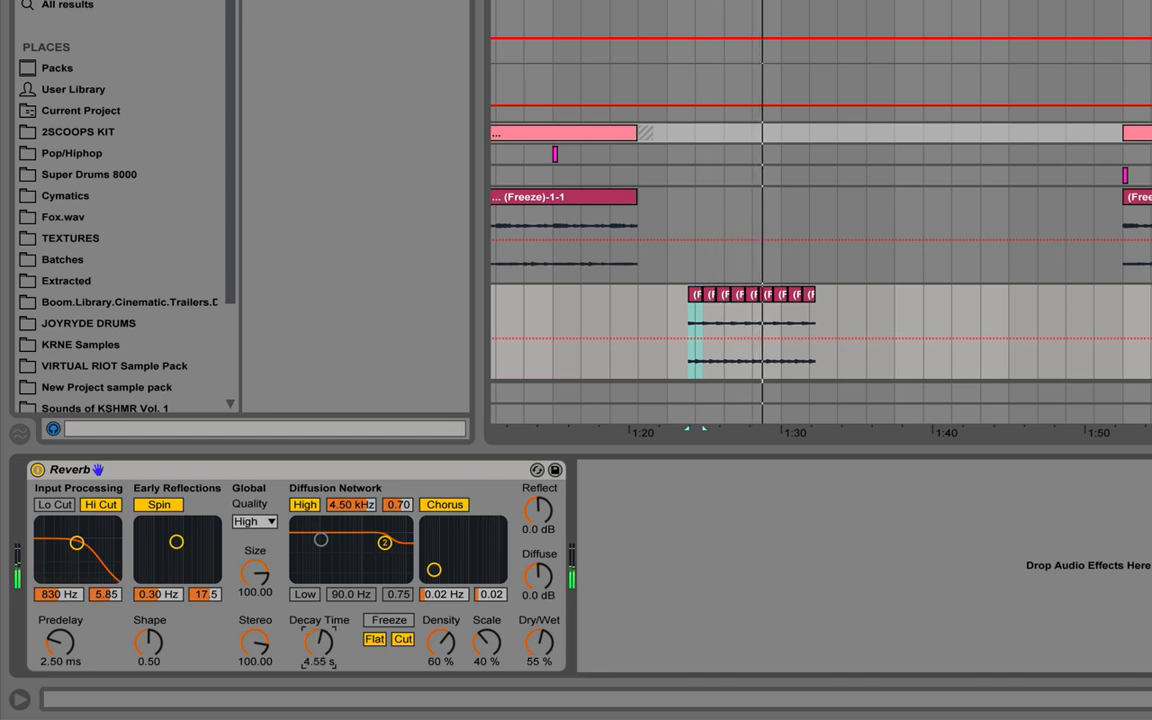
pyautogui.moveTo(318, 633); pyautogui.dragTo(318, 629)
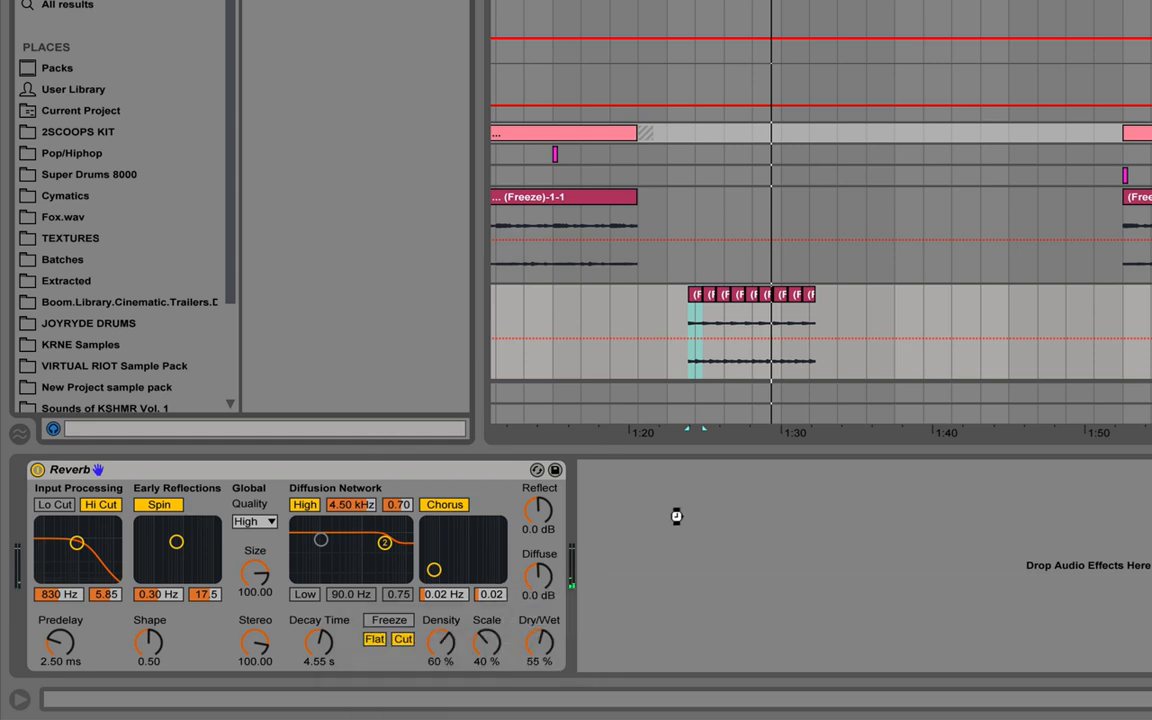
# Add EQ Eight after the Reverb, with a low cut at 360 Hz and band 4 as a high cut at 5.01 kHz
pyautogui.moveTo(676, 516); pyautogui.dragTo(678, 522)
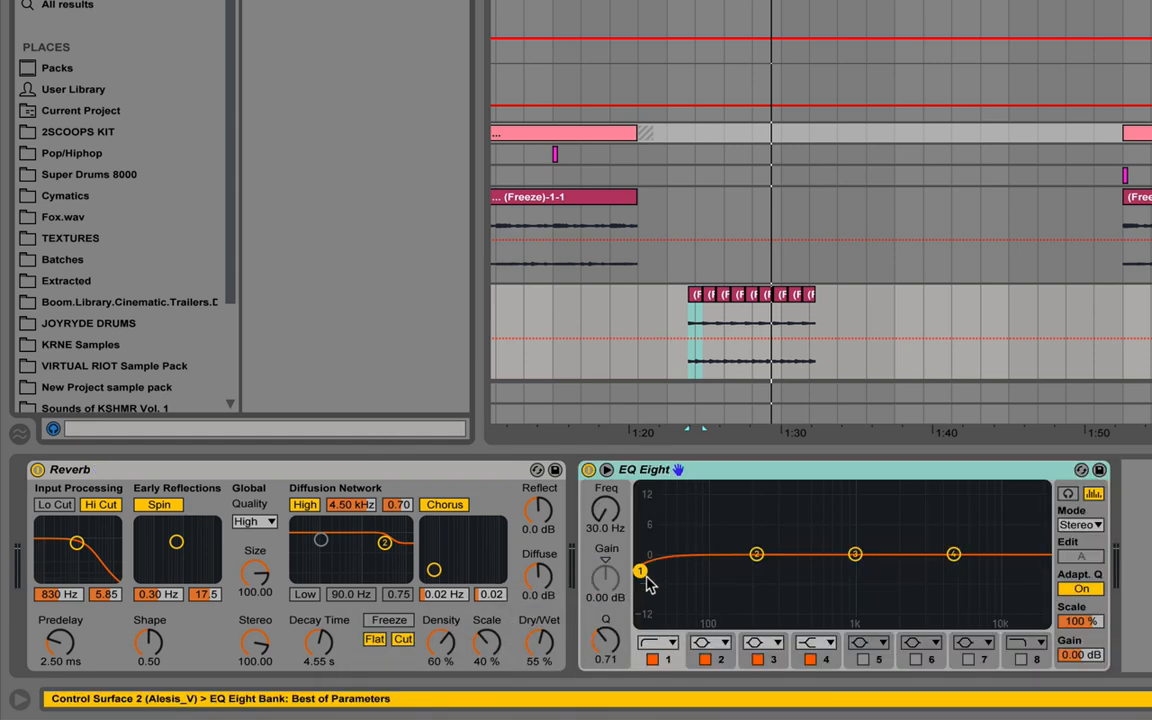
pyautogui.moveTo(641, 571); pyautogui.dragTo(785, 597)
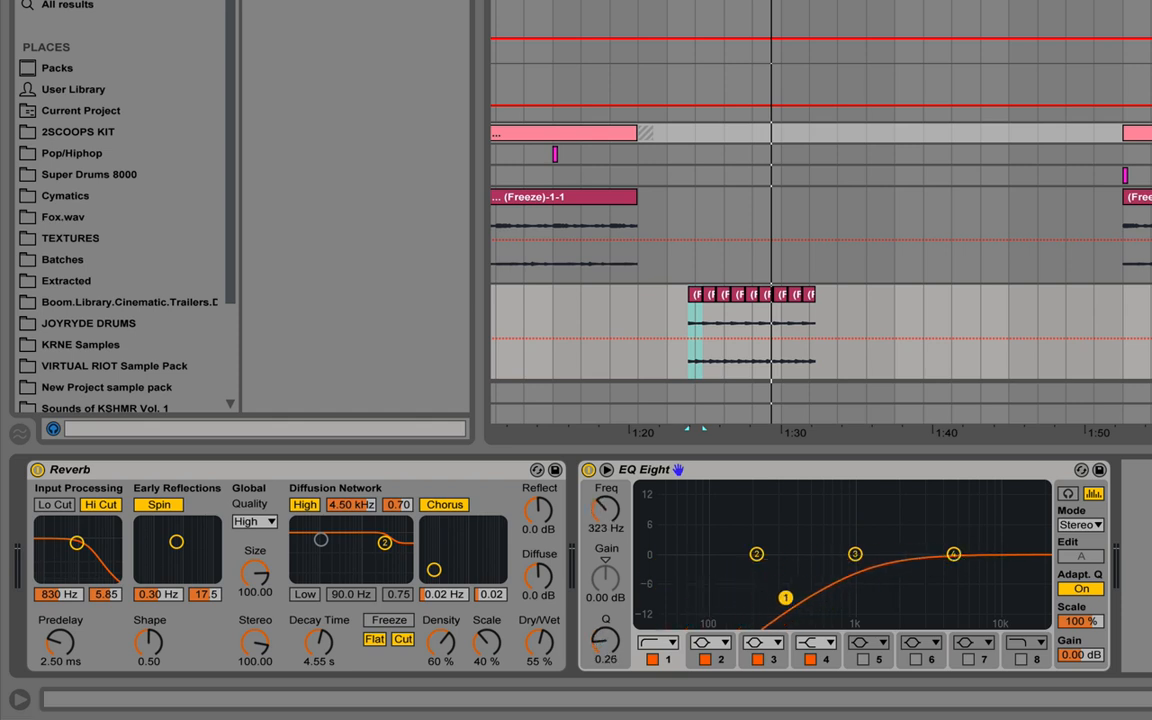
pyautogui.click(815, 643)
pyautogui.click(810, 610)
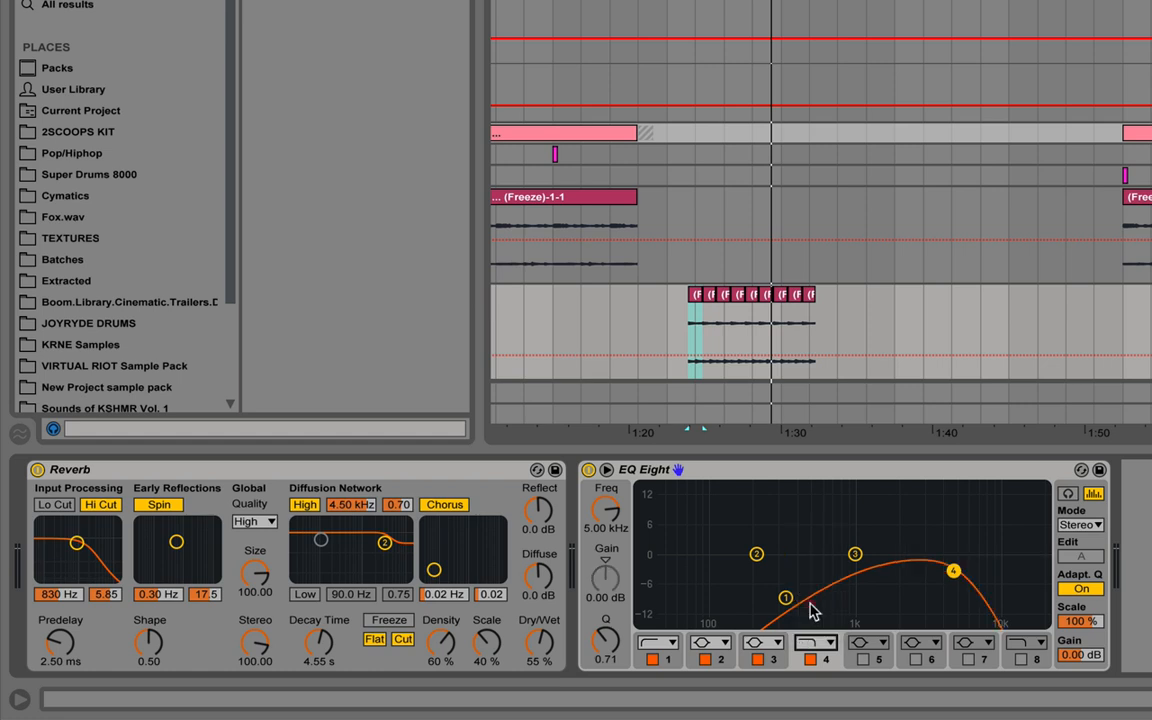
pyautogui.moveTo(951, 573); pyautogui.dragTo(958, 583)
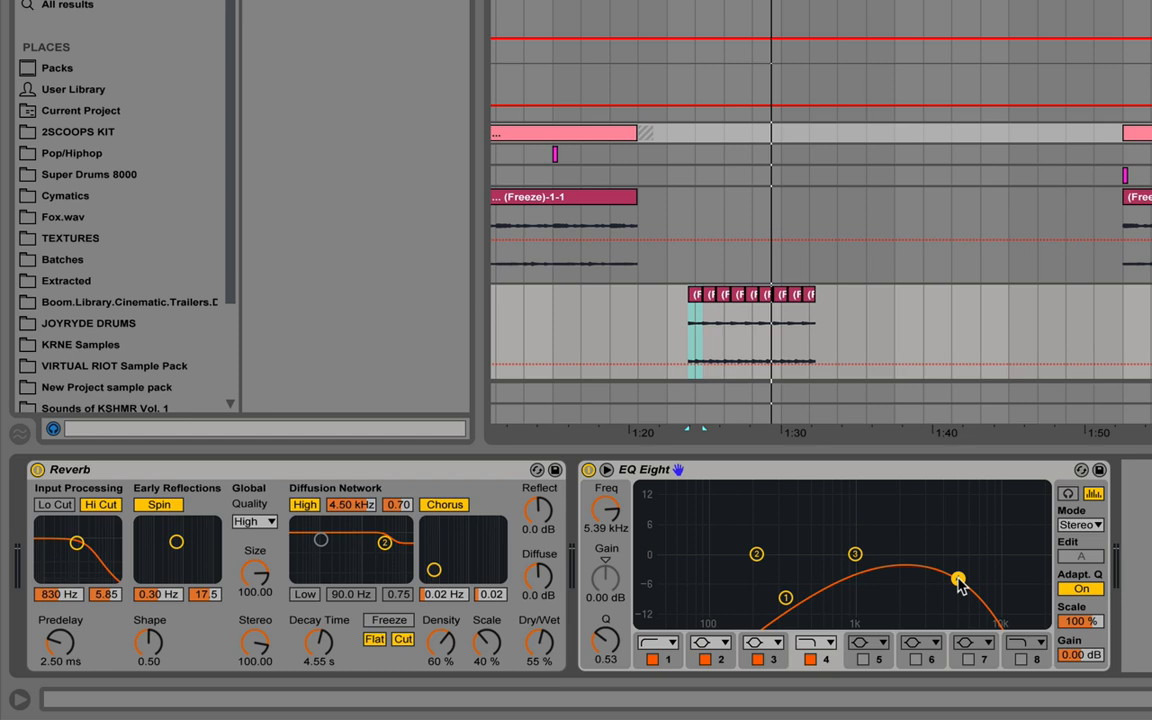
pyautogui.moveTo(779, 597); pyautogui.dragTo(792, 605)
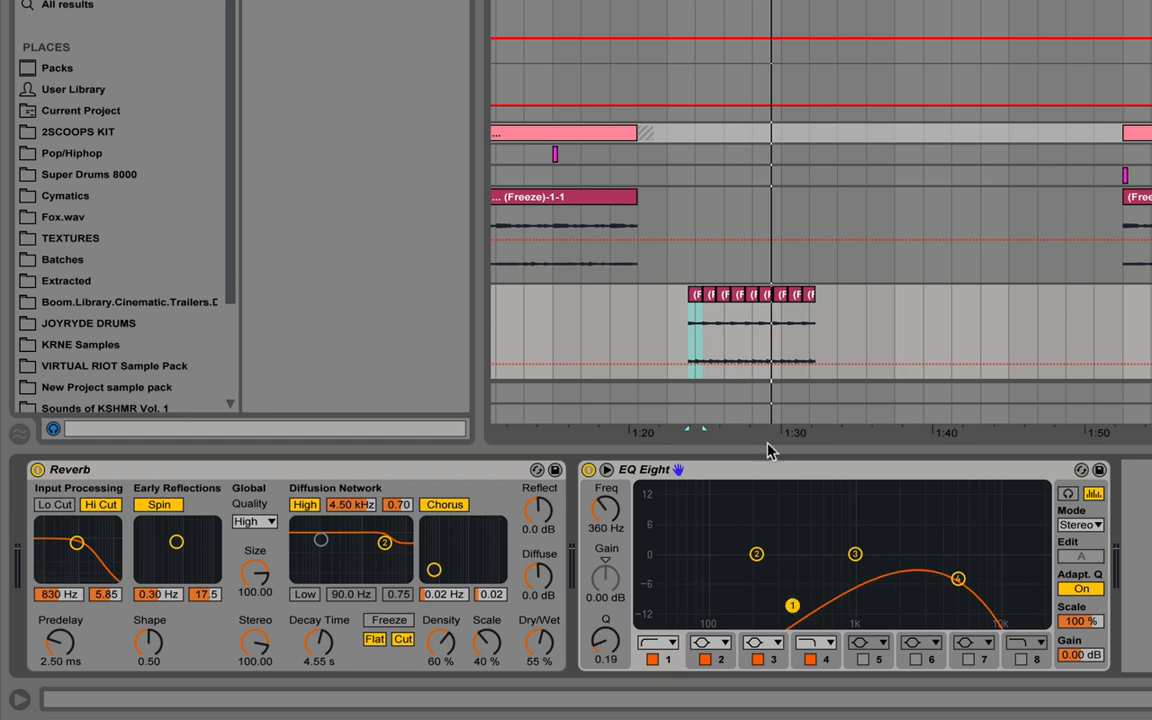
pyautogui.click(958, 578)
pyautogui.moveTo(958, 578); pyautogui.dragTo(953, 580)
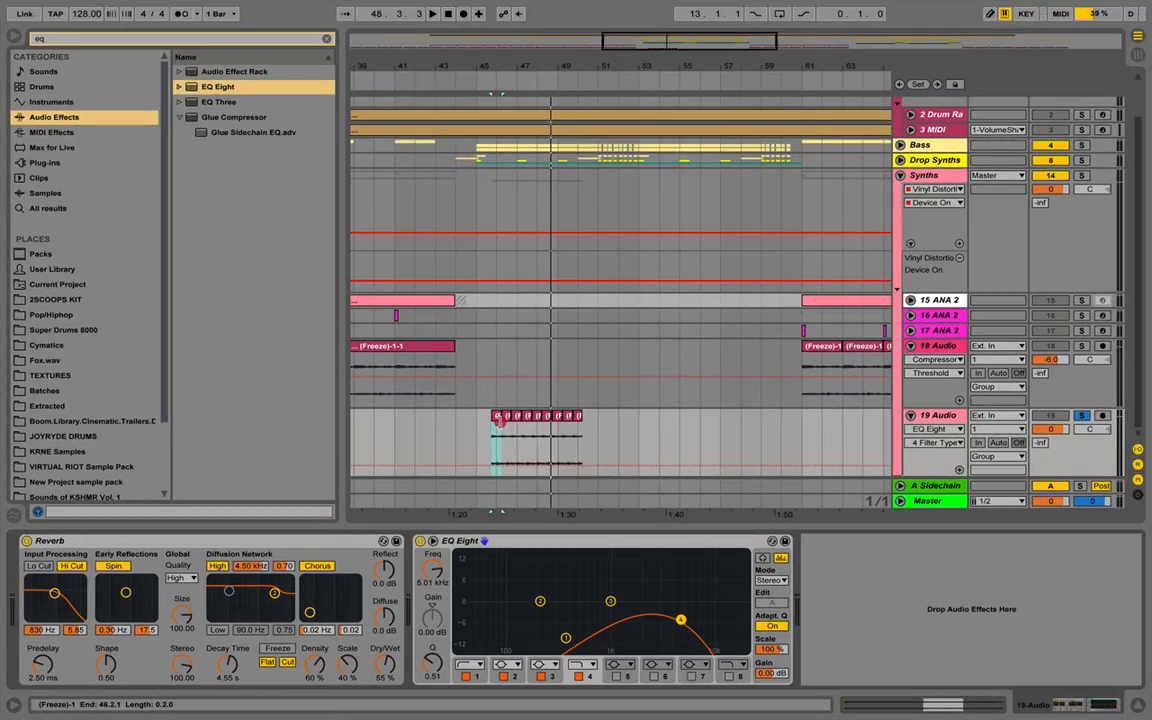
# Play the processed slices, lower the 19 Audio track's volume to -4.5 dB and turn off its solo
pyautogui.click(695, 302)
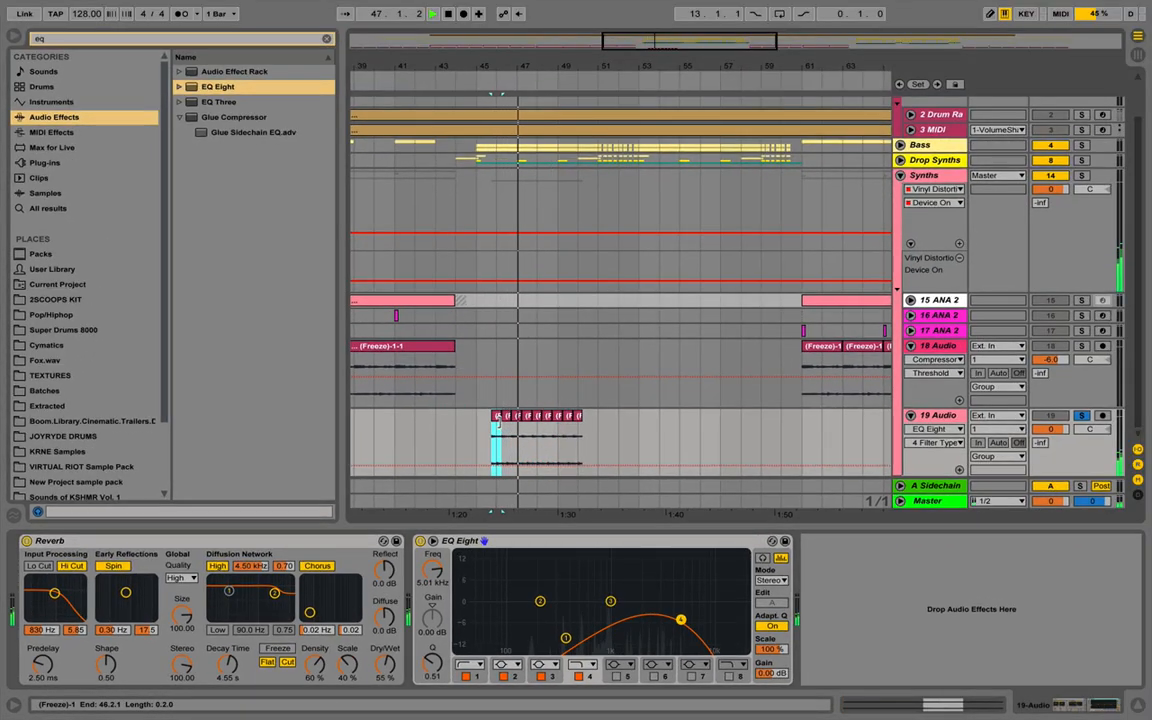
pyautogui.click(1049, 428)
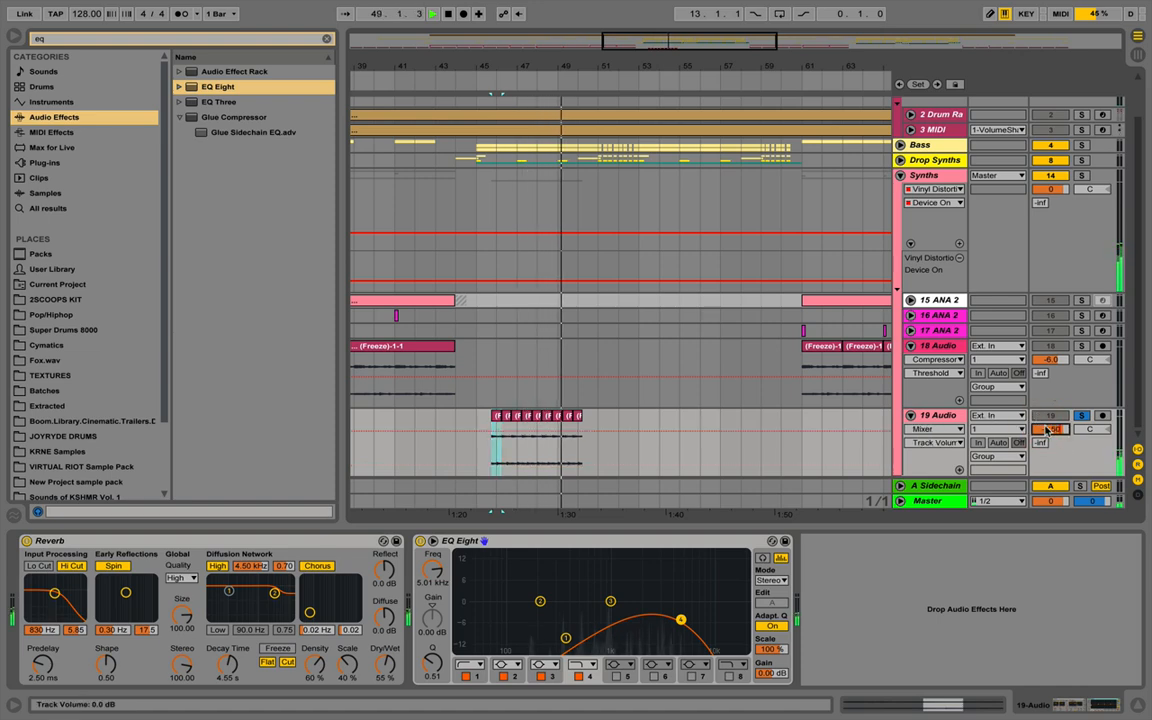
pyautogui.click(1081, 415)
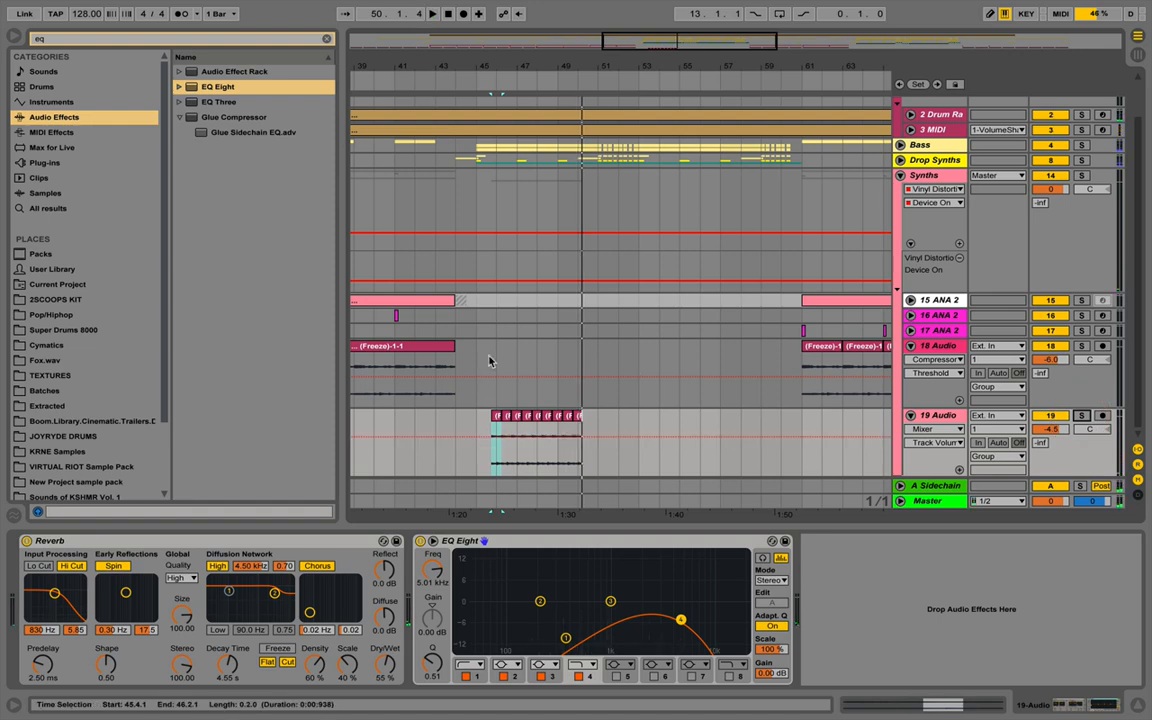
# Play the drop from bar 44 and set the 19 Audio track's volume to -2.5 dB
pyautogui.click(452, 430)
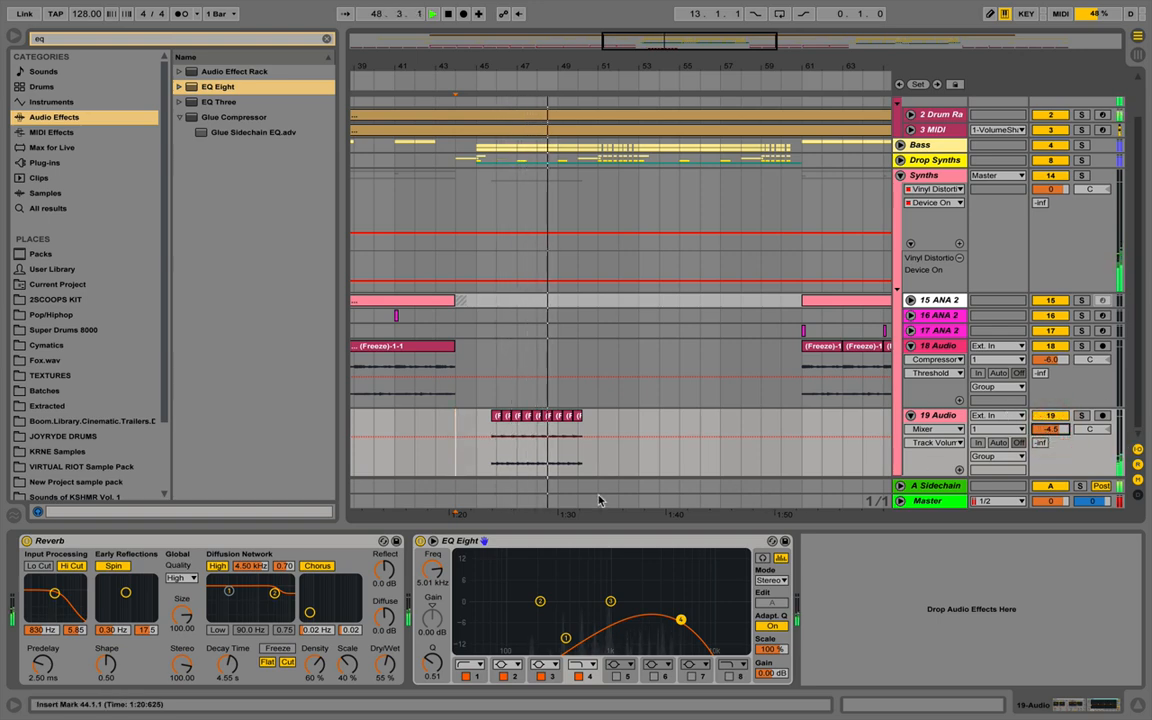
pyautogui.press('space')
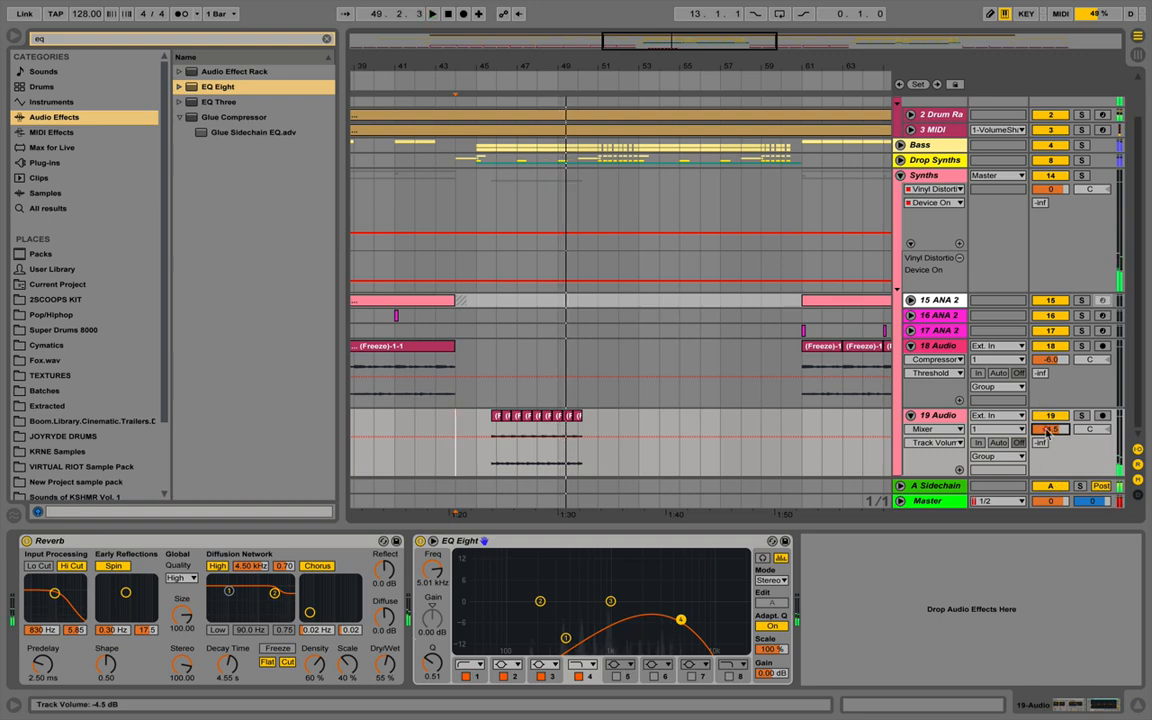
pyautogui.click(1046, 429)
pyautogui.write('-2.5')
pyautogui.press('Return')
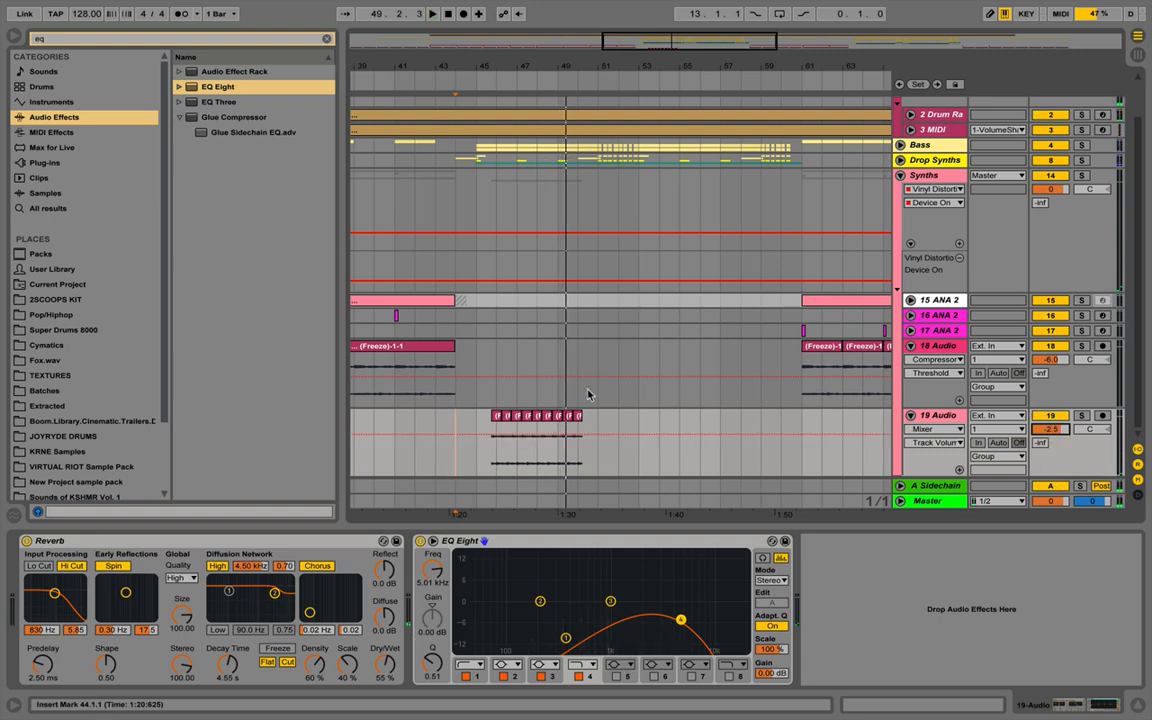
# Extend the 19 Audio slices to bar 53 and duplicate bars 45 to 53 into bars 53 to 61
pyautogui.moveTo(582, 425); pyautogui.dragTo(479, 432)
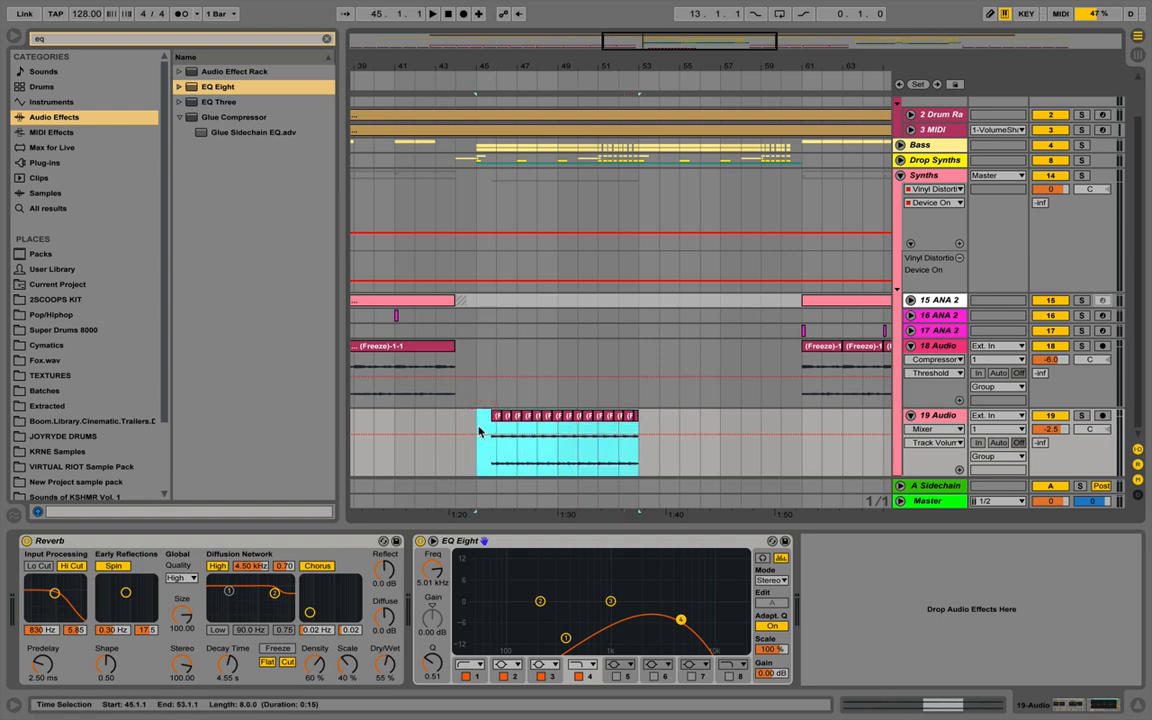
pyautogui.press('super+d')
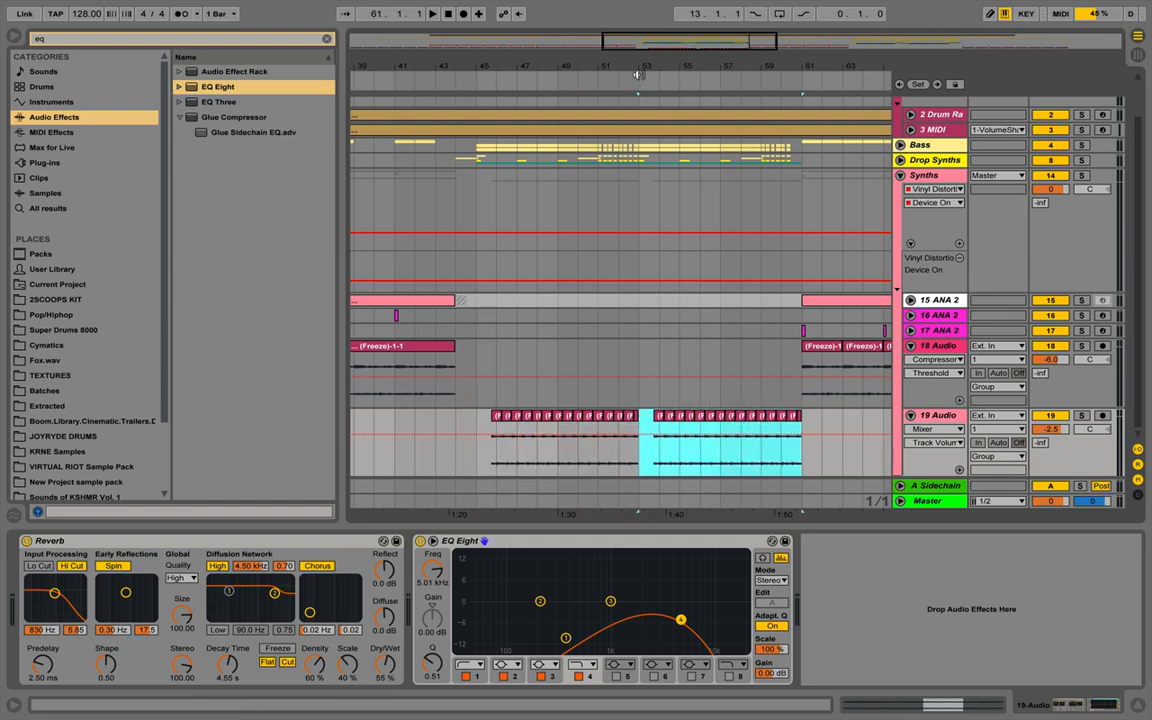
# Audition the slices near bar 51 and delete those in bars 51 to 53 and 59 to 61 on 19 Audio
pyautogui.moveTo(643, 69); pyautogui.dragTo(641, 30)
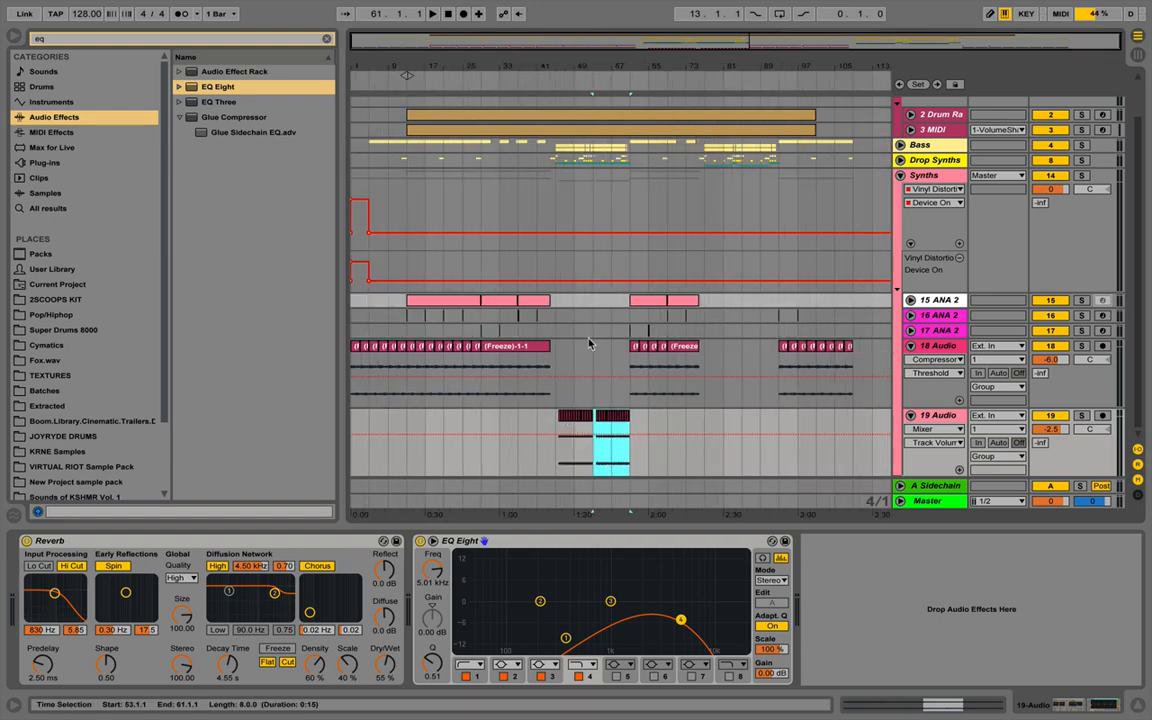
pyautogui.moveTo(595, 68); pyautogui.dragTo(587, 307)
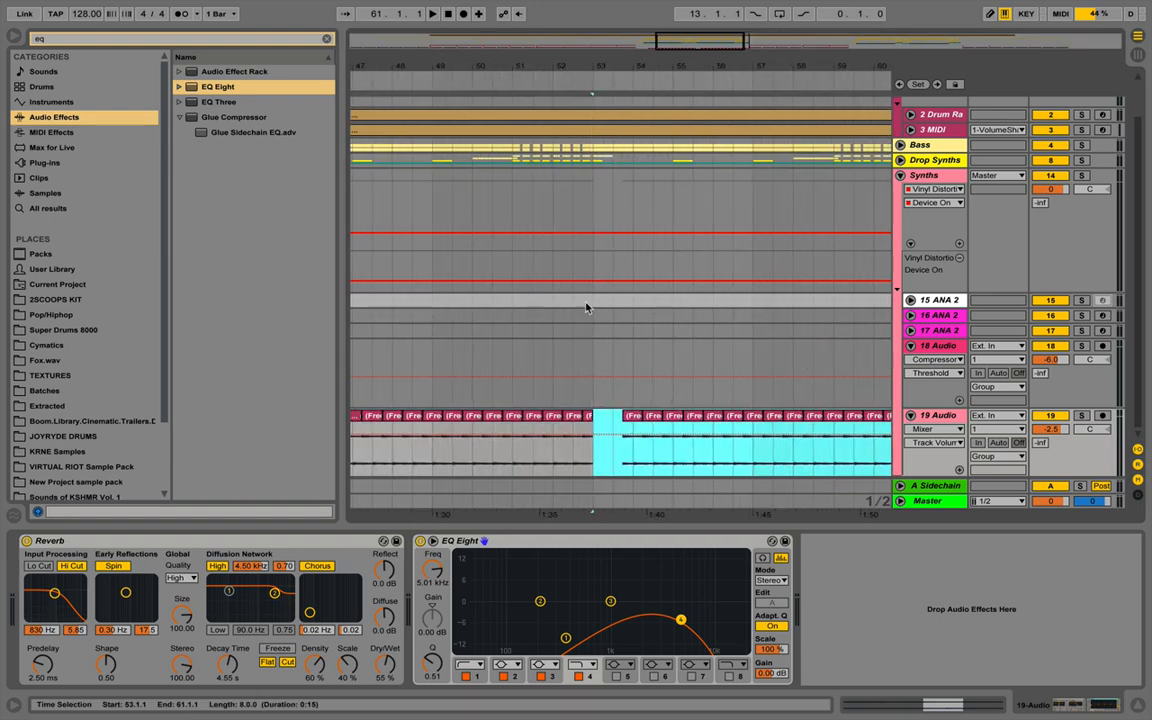
pyautogui.click(506, 466)
pyautogui.press('space')
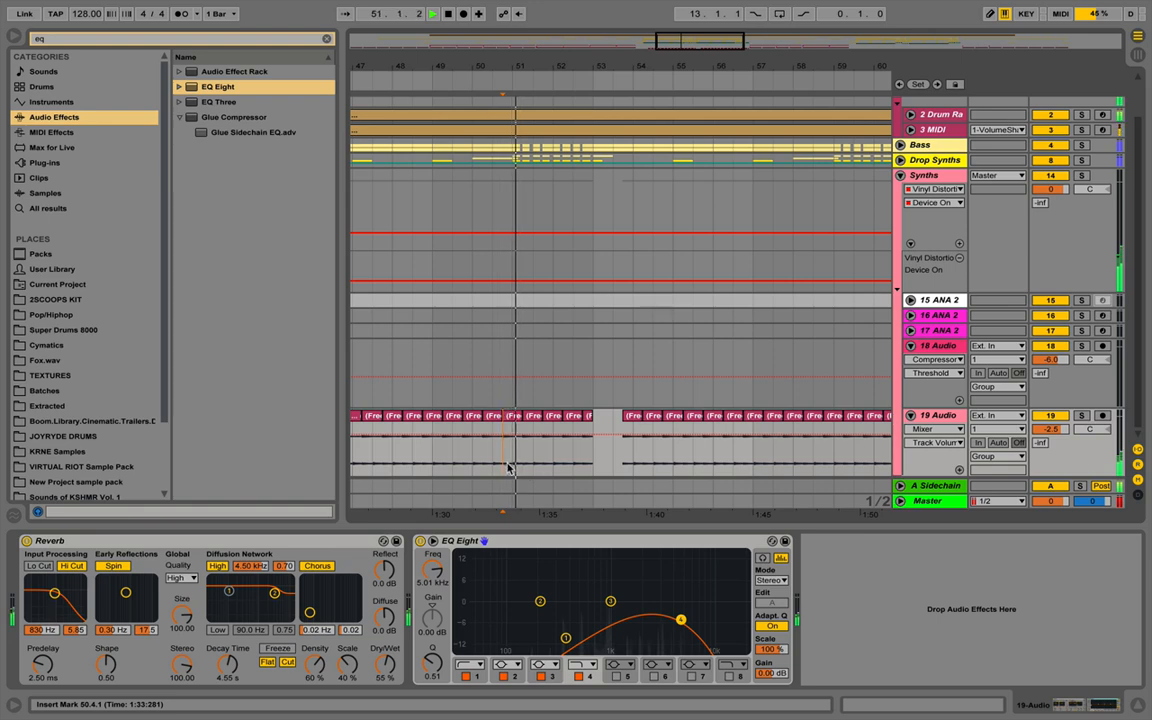
pyautogui.press('space')
pyautogui.moveTo(510, 455); pyautogui.dragTo(594, 455)
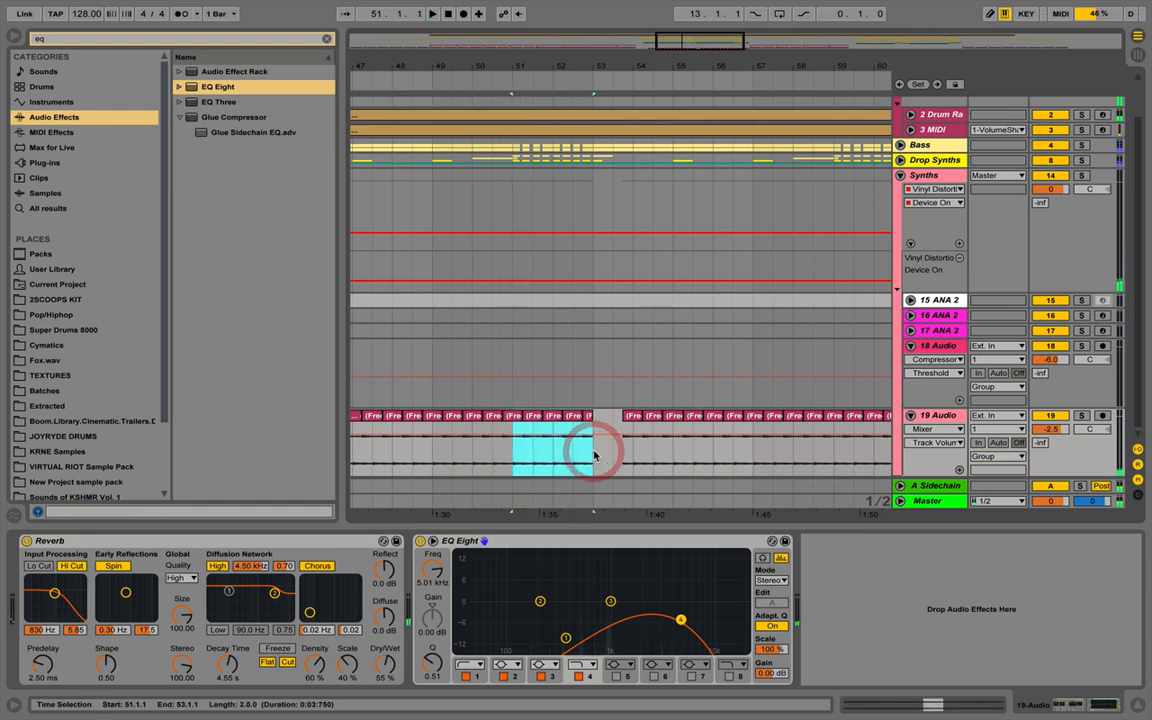
pyautogui.hscroll(10, 594, 455)
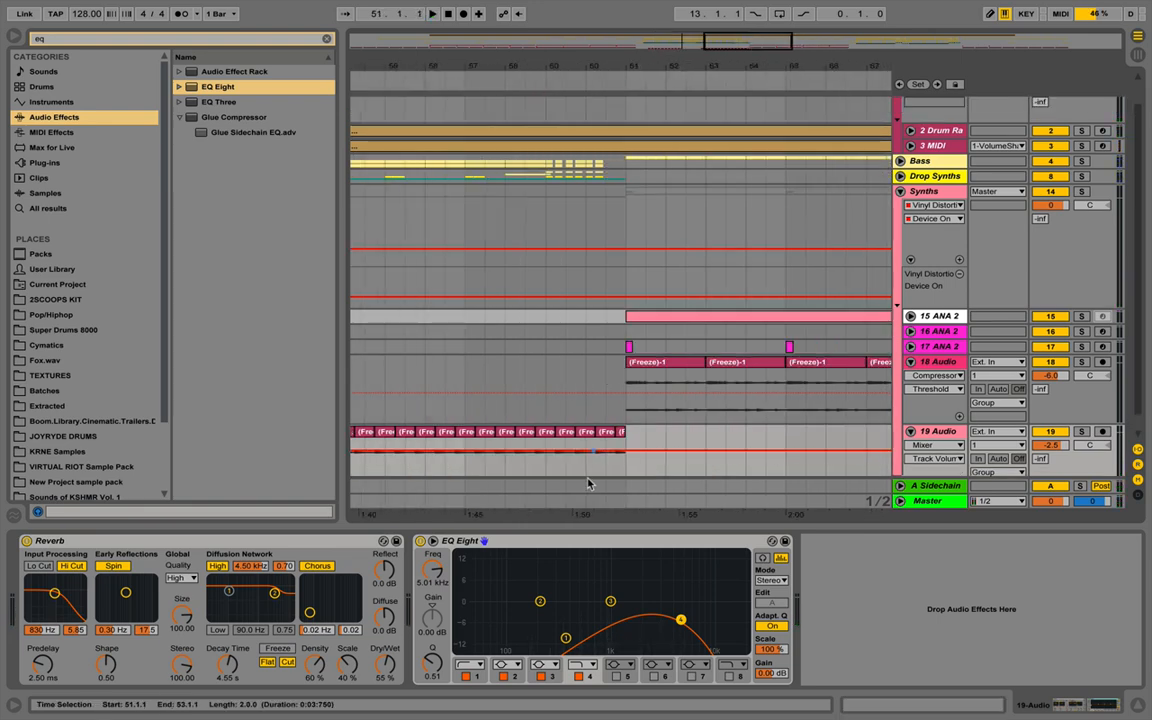
pyautogui.moveTo(546, 462); pyautogui.dragTo(626, 462)
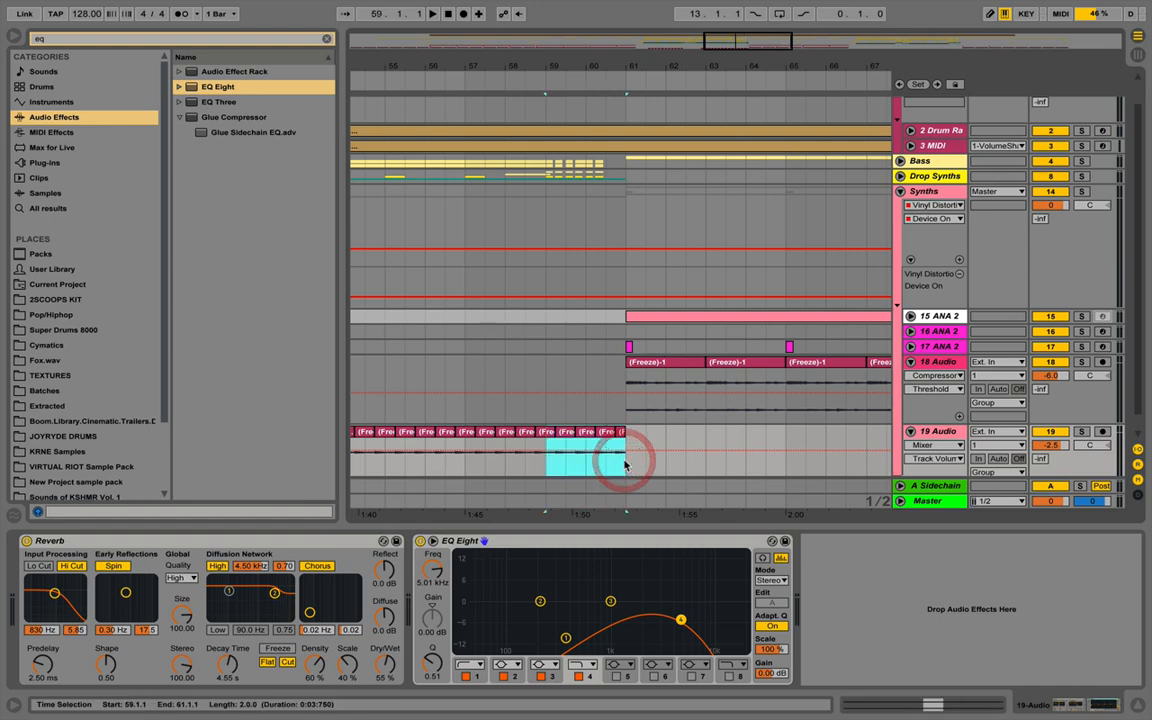
pyautogui.press('Delete')
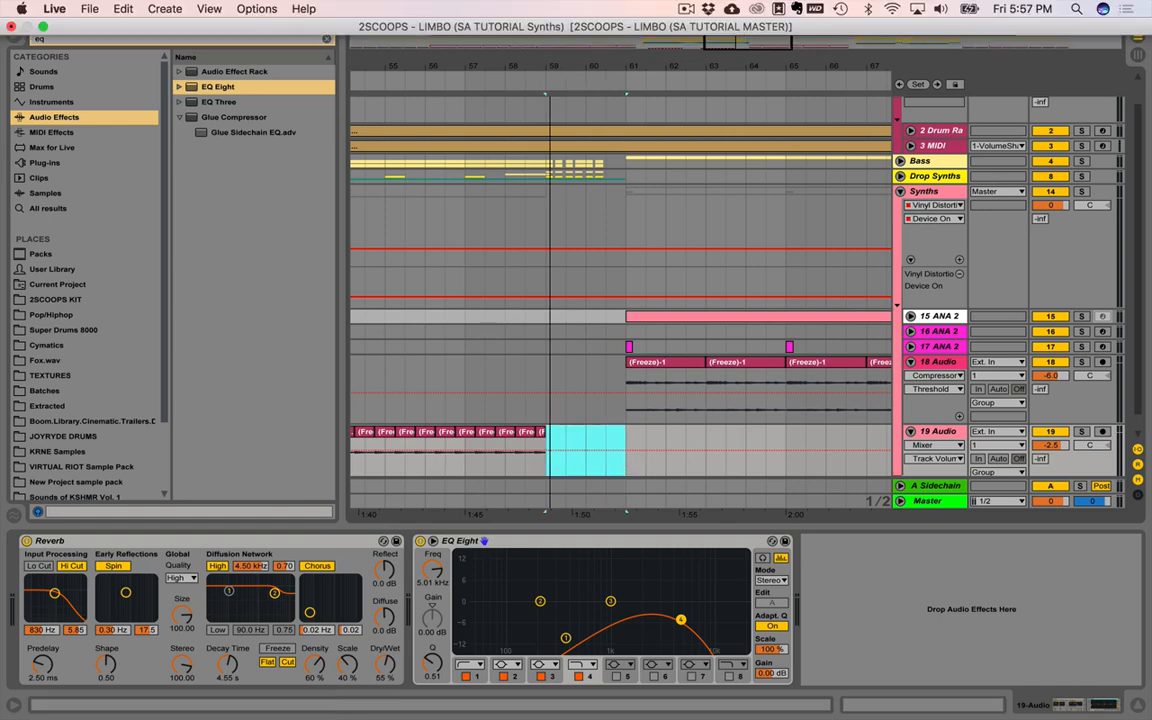
# Copy bars 45 to 61 of 19 Audio to the second drop at bar 77 and play the result
pyautogui.moveTo(552, 68); pyautogui.dragTo(552, 3)
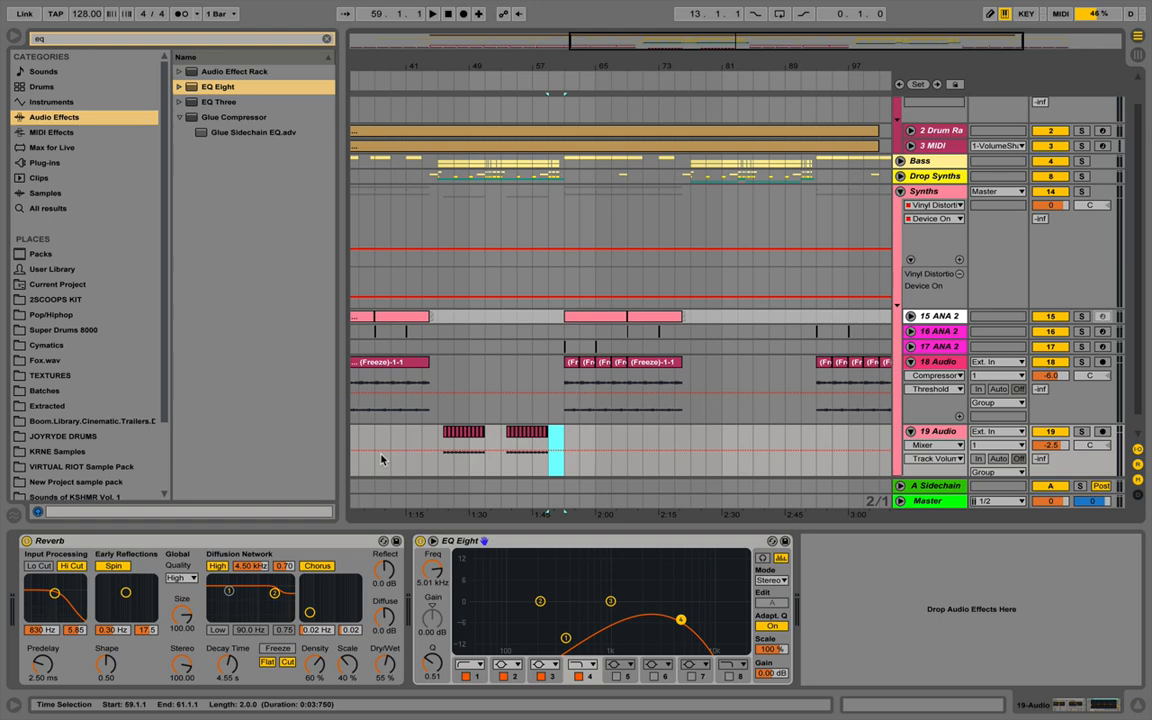
pyautogui.moveTo(437, 445); pyautogui.dragTo(560, 440)
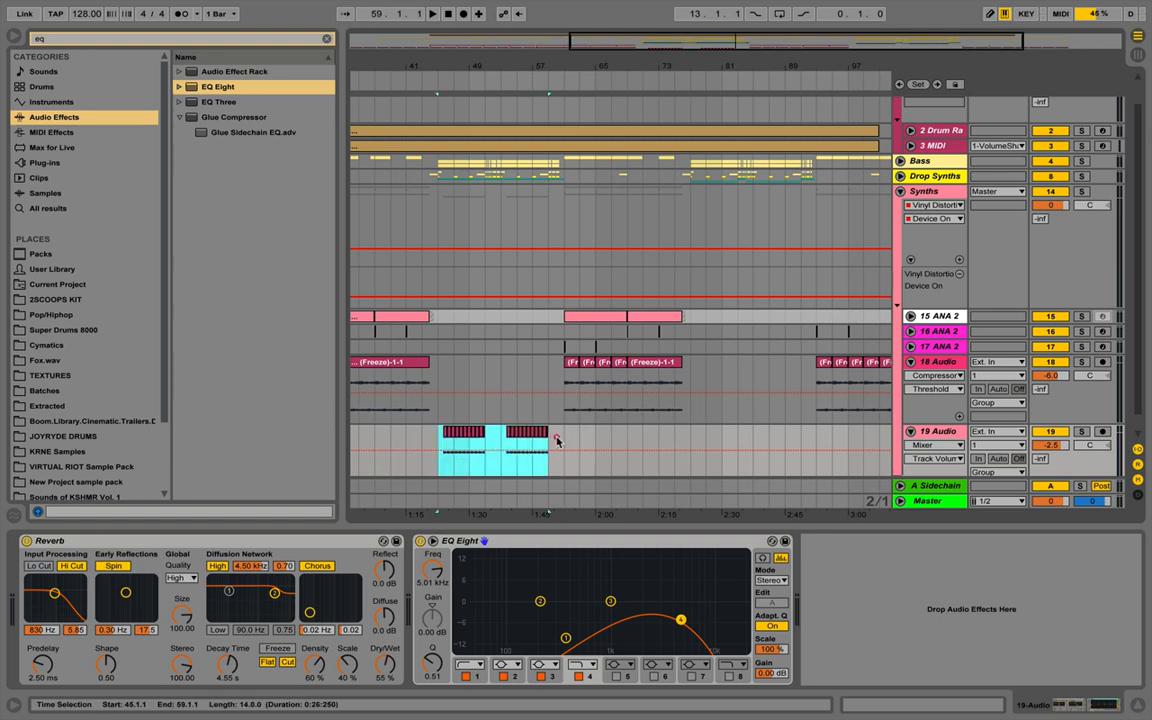
pyautogui.hscroll(5, 566, 440)
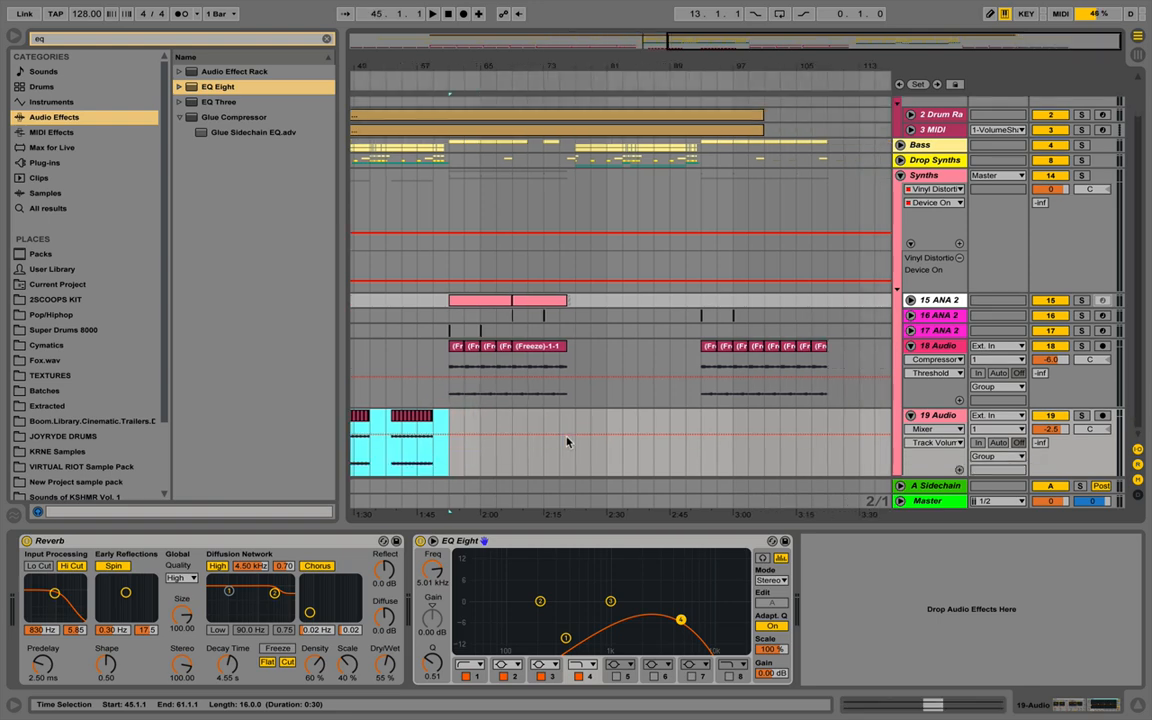
pyautogui.click(575, 422)
pyautogui.hotkey('ctrl', 'v')
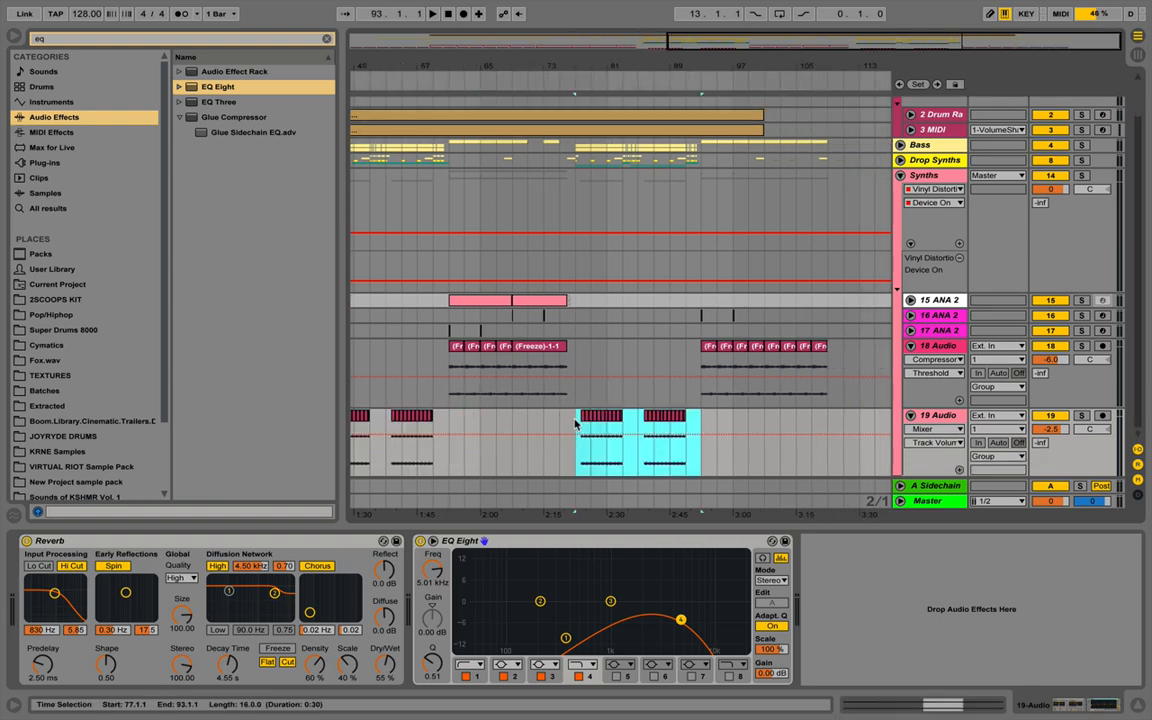
pyautogui.press('space')
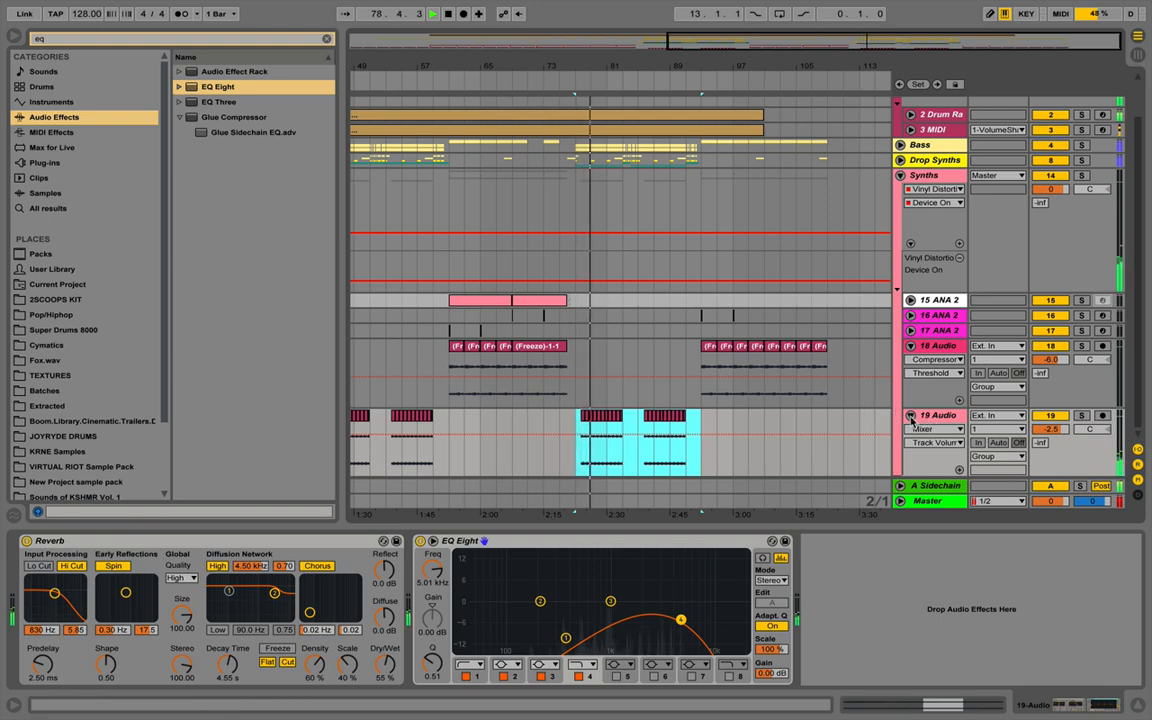
pyautogui.press('space')
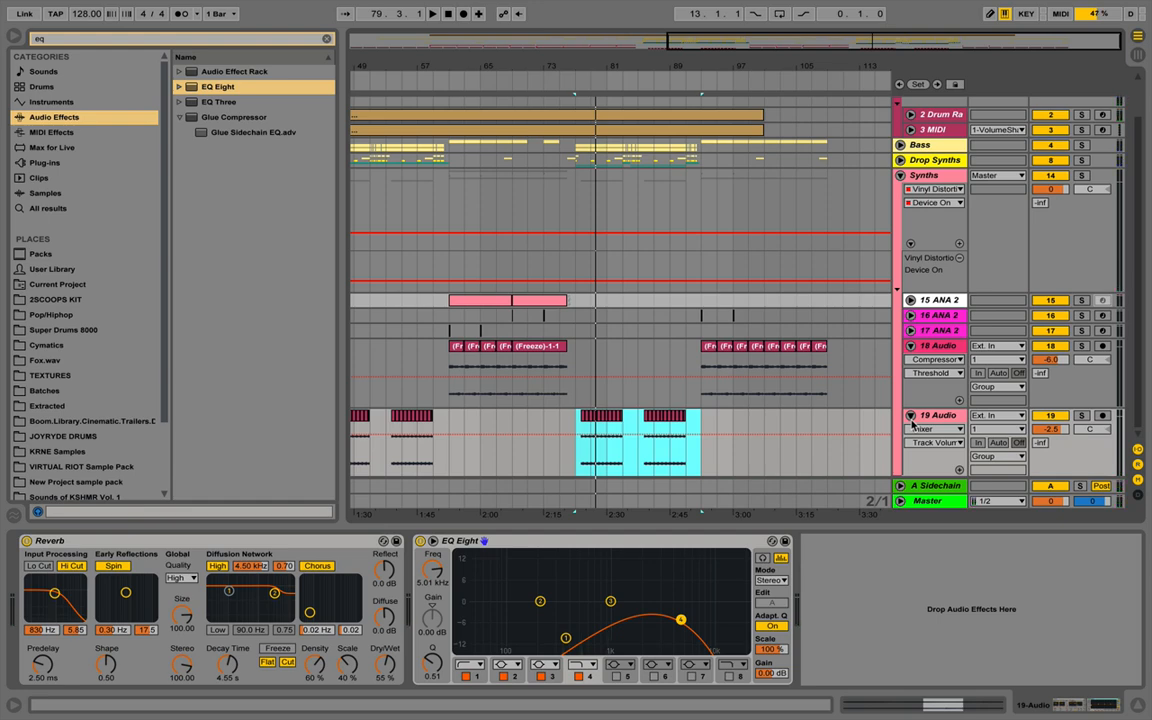
# Collapse the 18 Audio and 19 Audio tracks and fold the Synths group
pyautogui.click(910, 415)
pyautogui.click(910, 386)
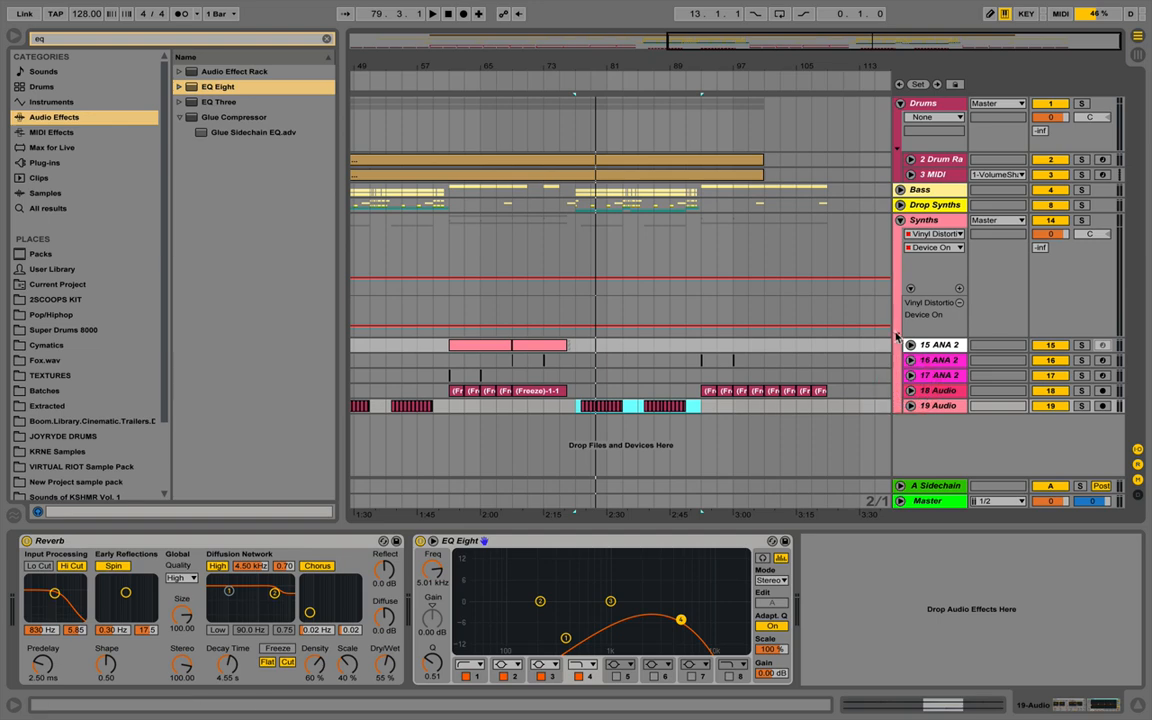
pyautogui.click(900, 220)
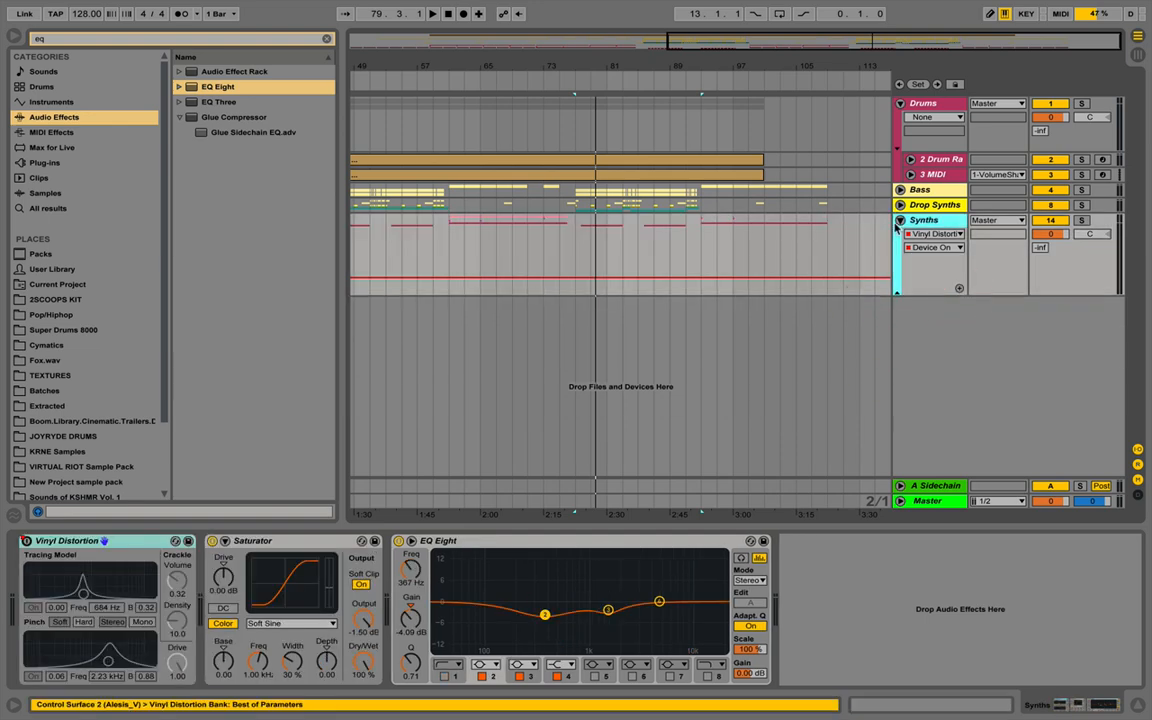
# Route the Synths group's audio output to Sends Only and raise its A-Sidechain send to 0.0 dB in the Session mixer
pyautogui.press('Tab')
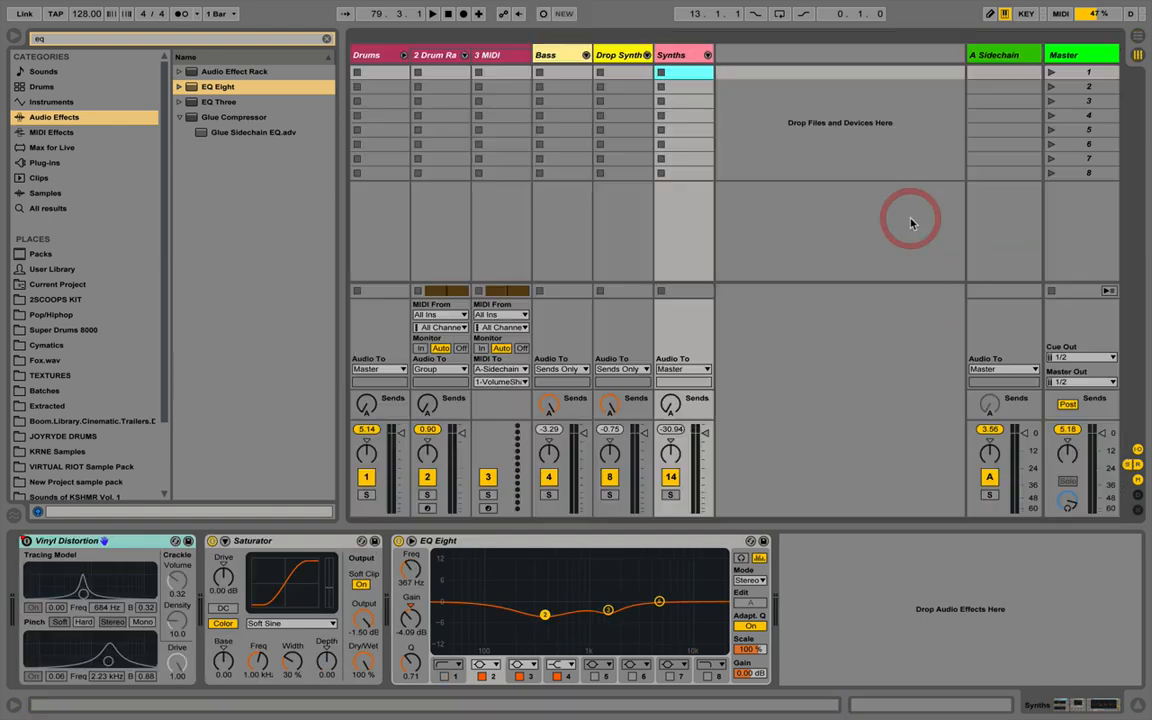
pyautogui.click(685, 370)
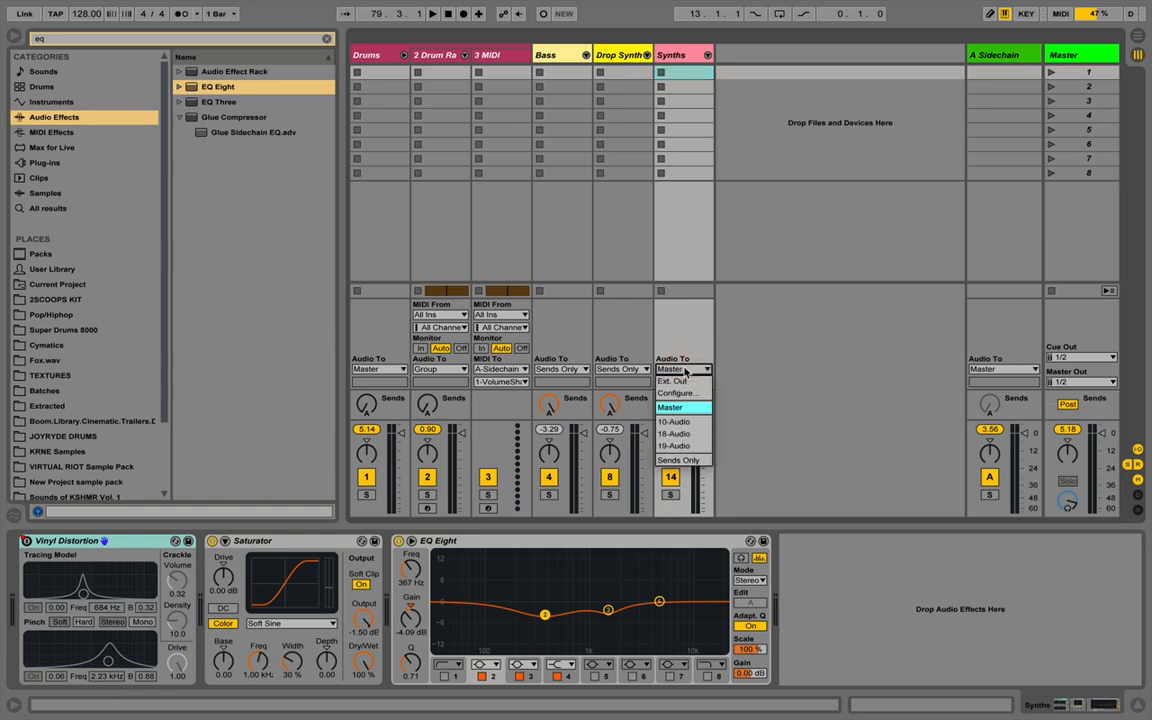
pyautogui.click(681, 460)
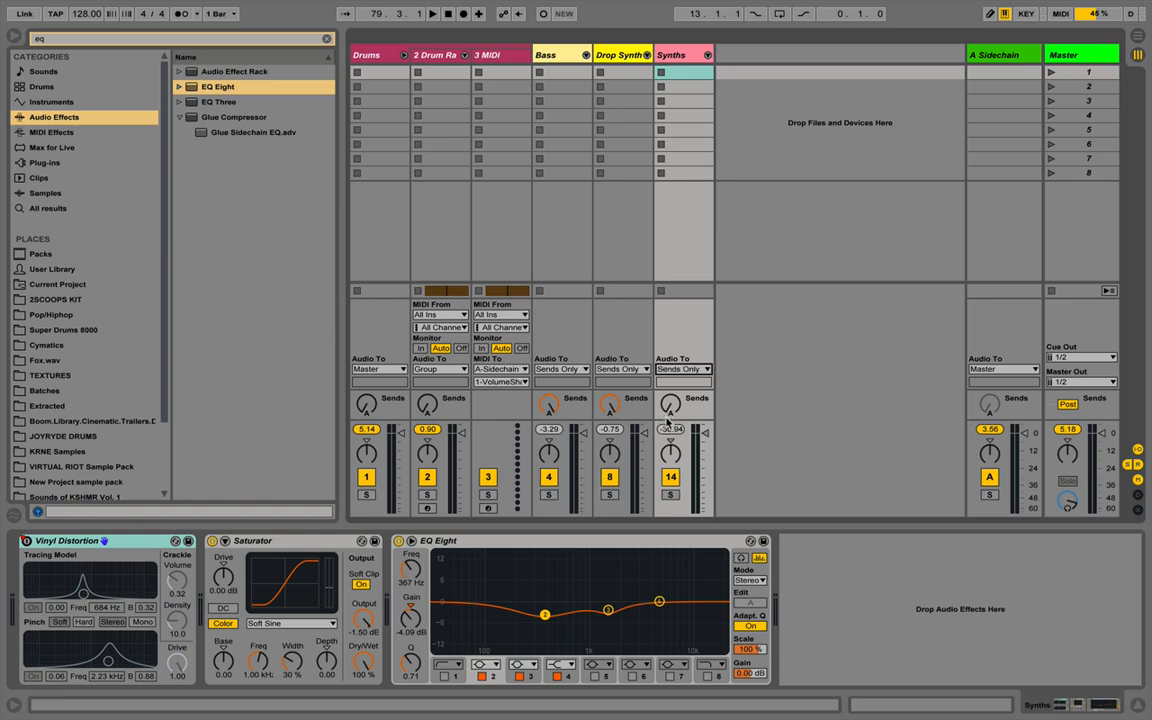
pyautogui.moveTo(673, 408); pyautogui.dragTo(673, 300)
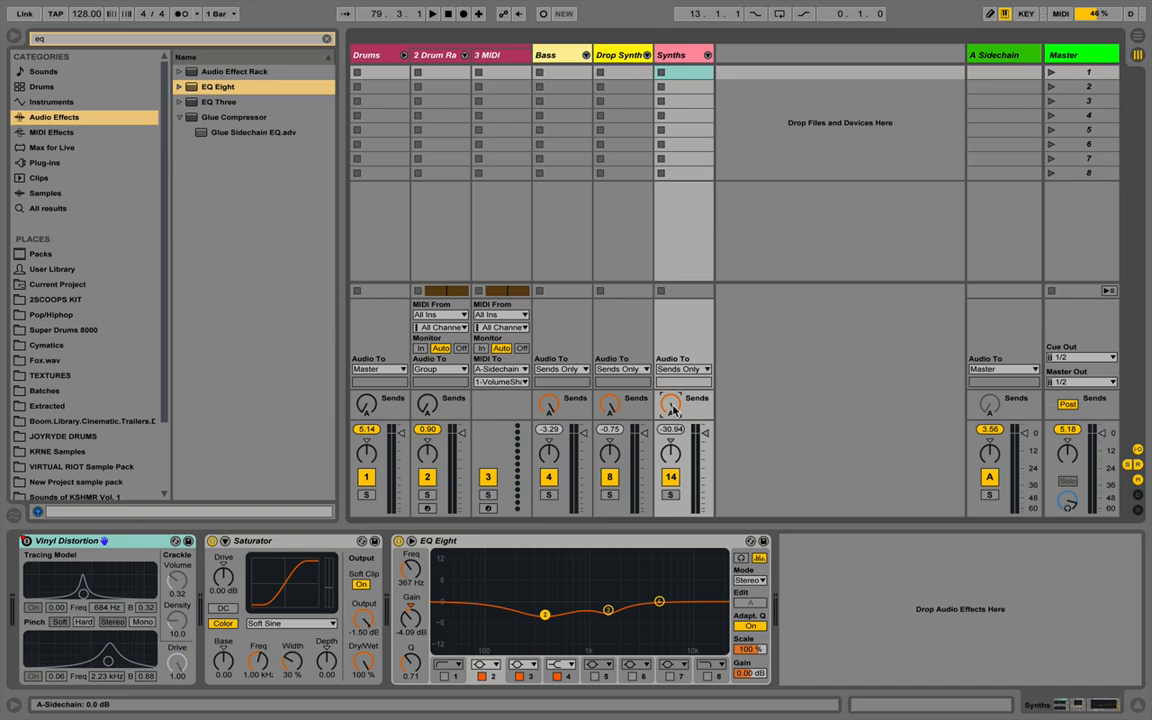
pyautogui.press('Tab')
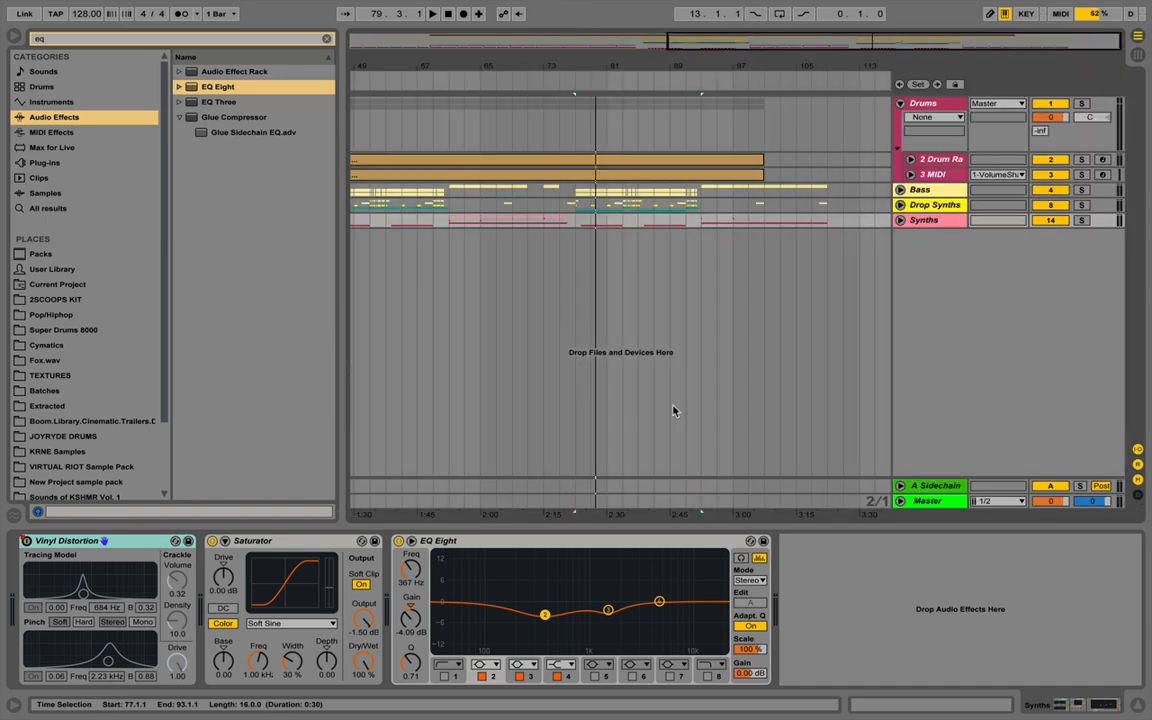